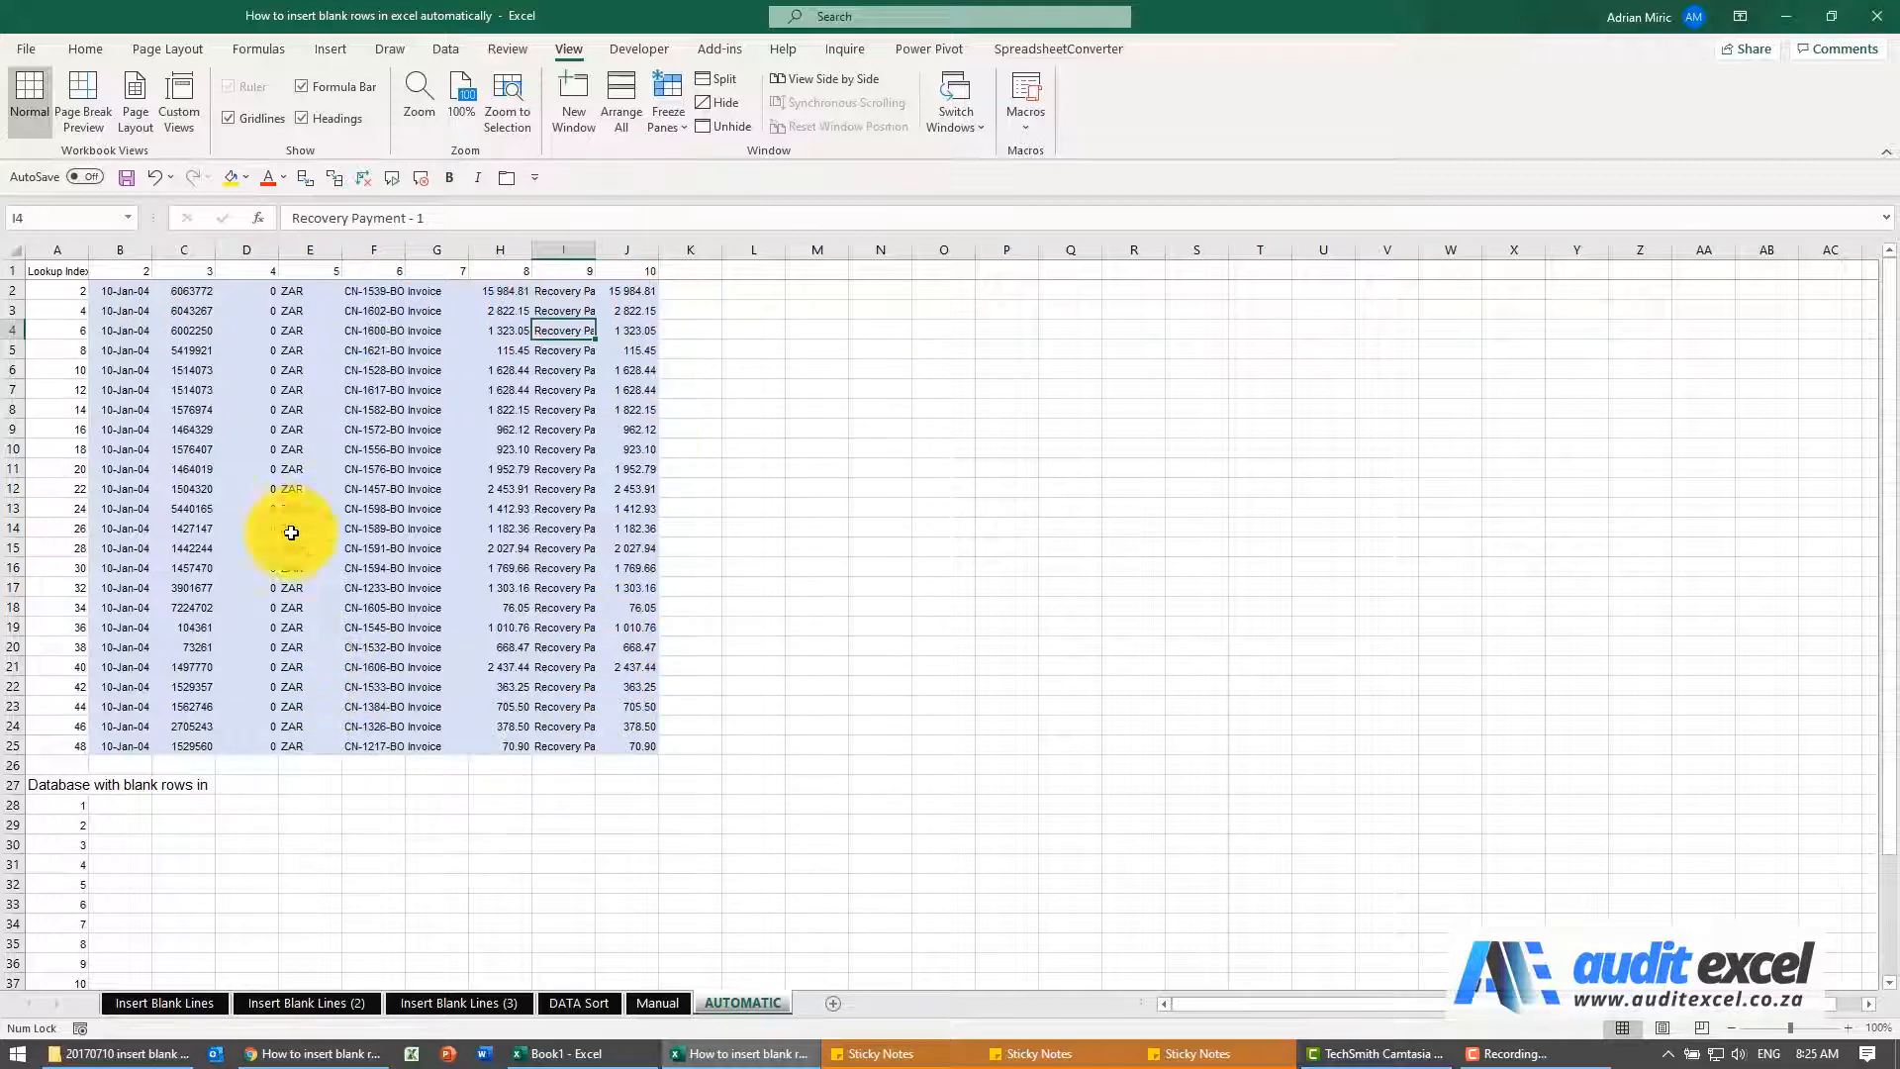
Examine the lookup index values in column A, the column numbers in row 1 and the numbering under "Database with blank rows in"
click(50, 291)
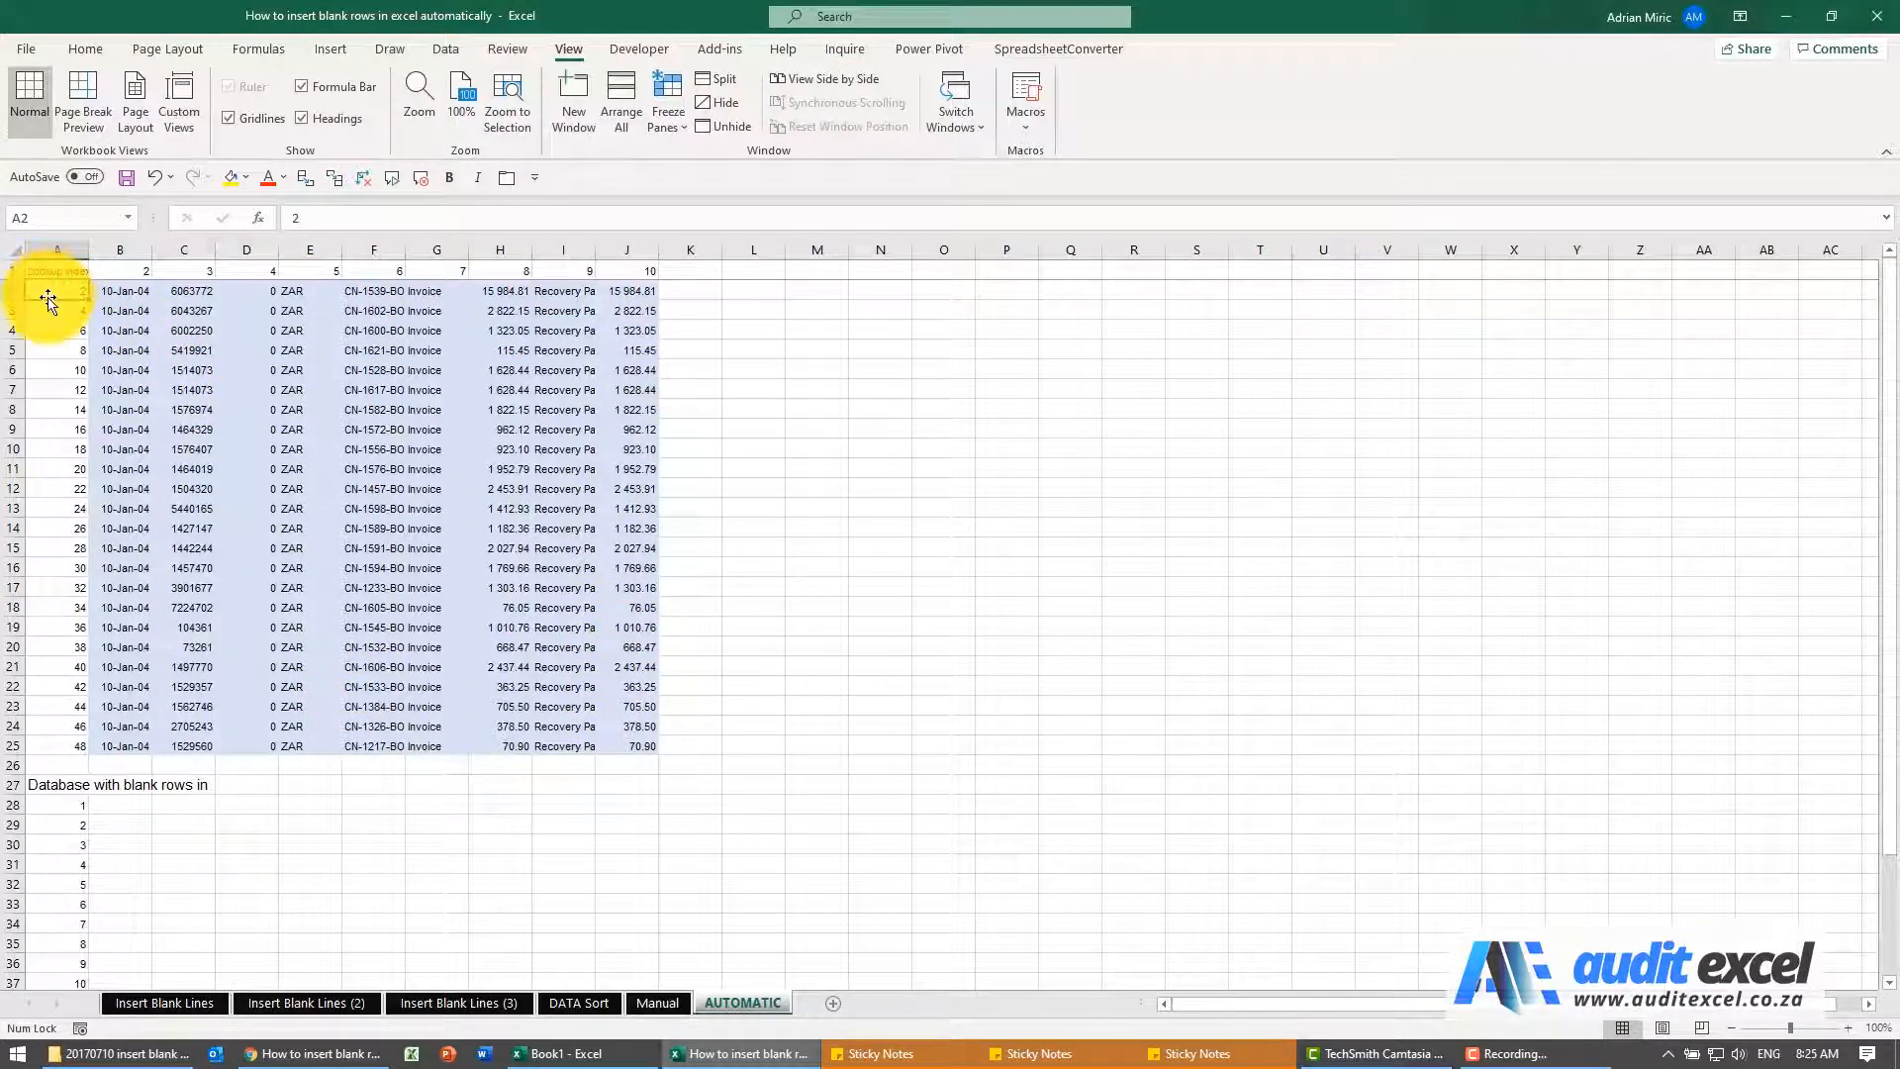
click(53, 312)
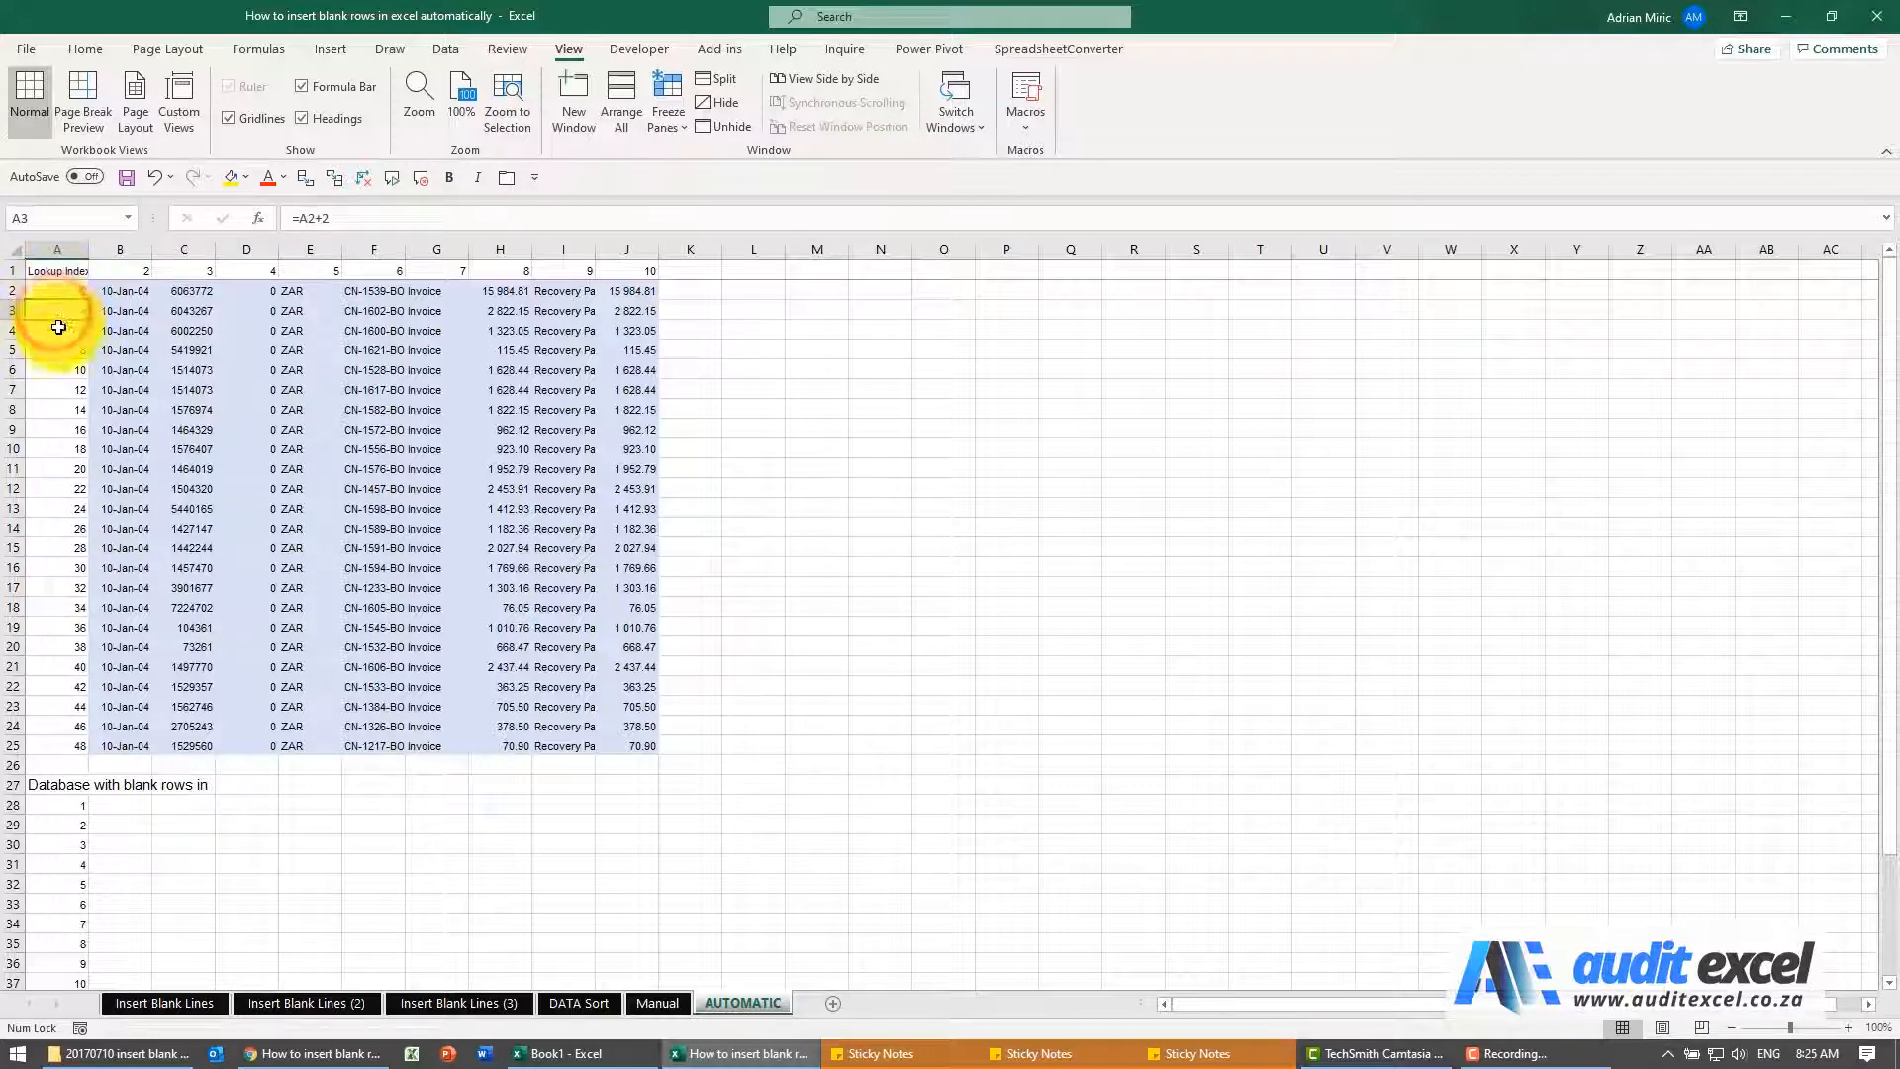
click(121, 274)
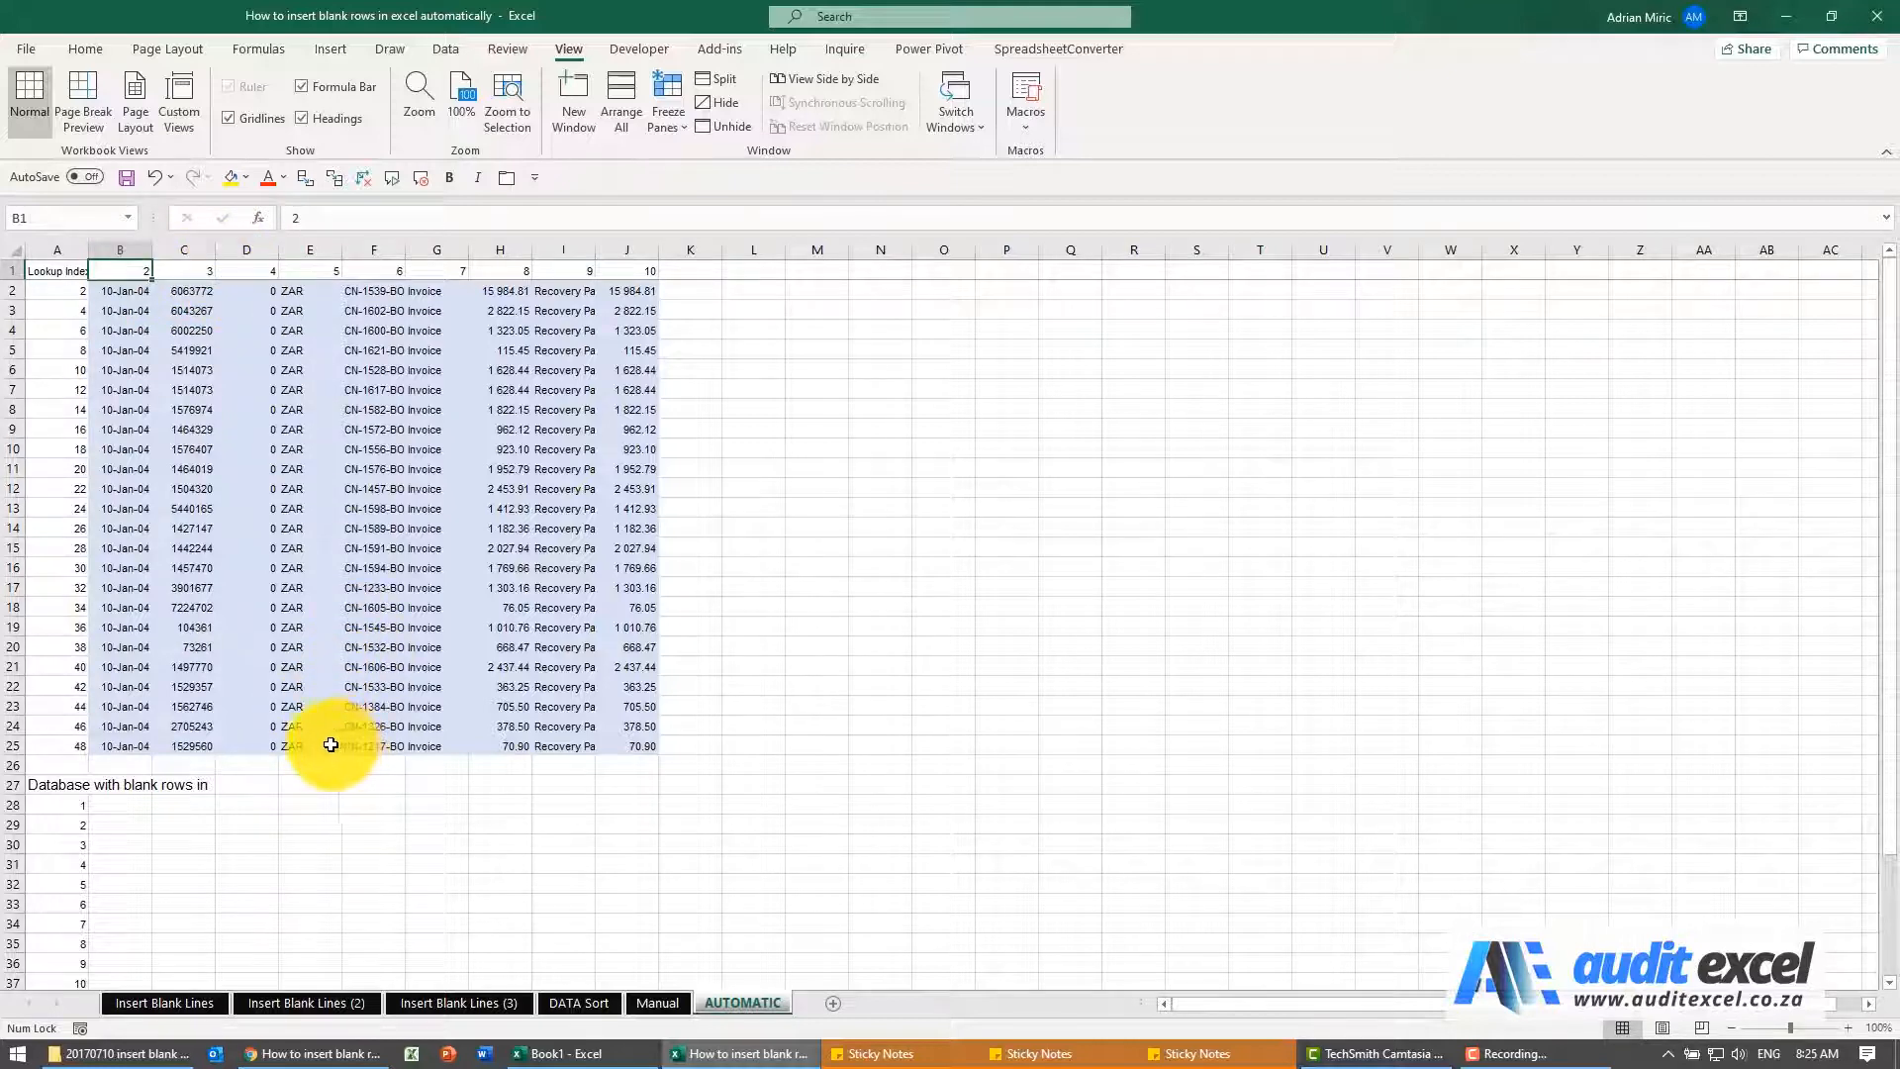
scroll(331, 744, down, 3)
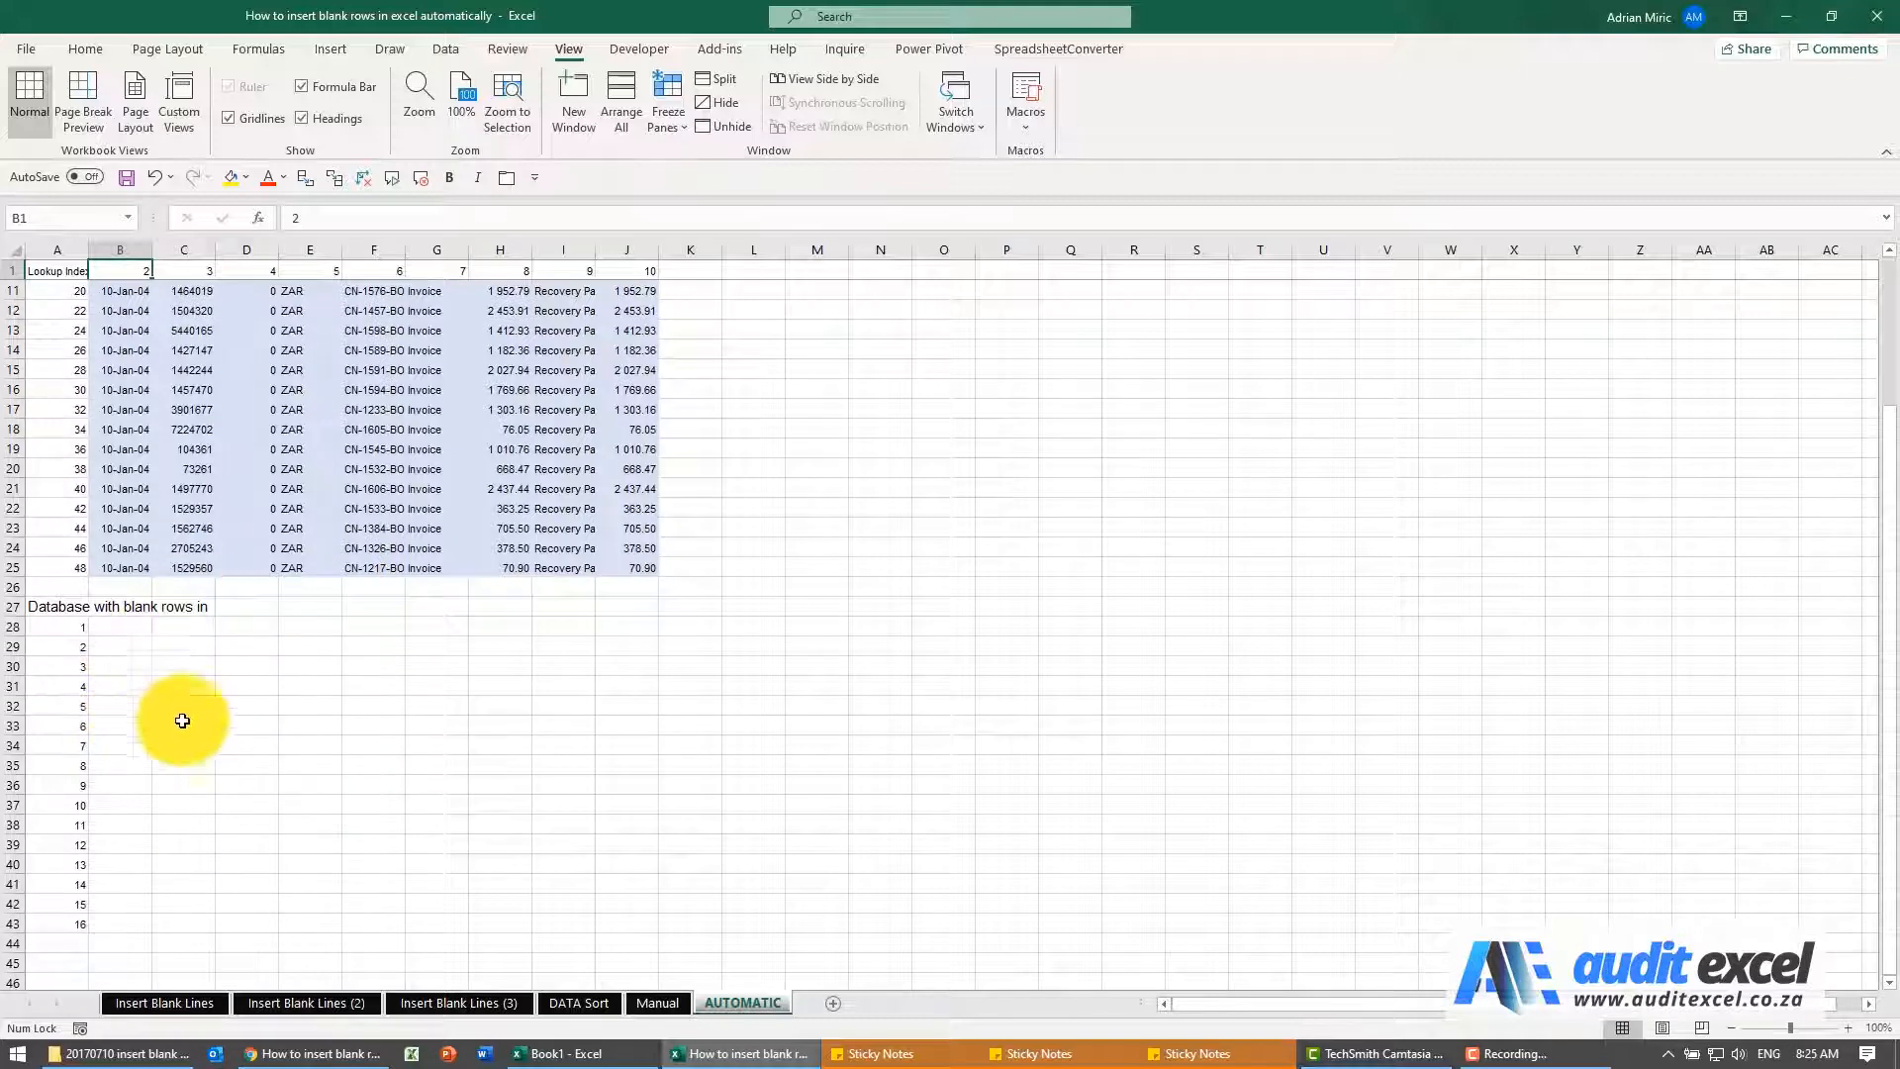
scroll(227, 750, up, 3)
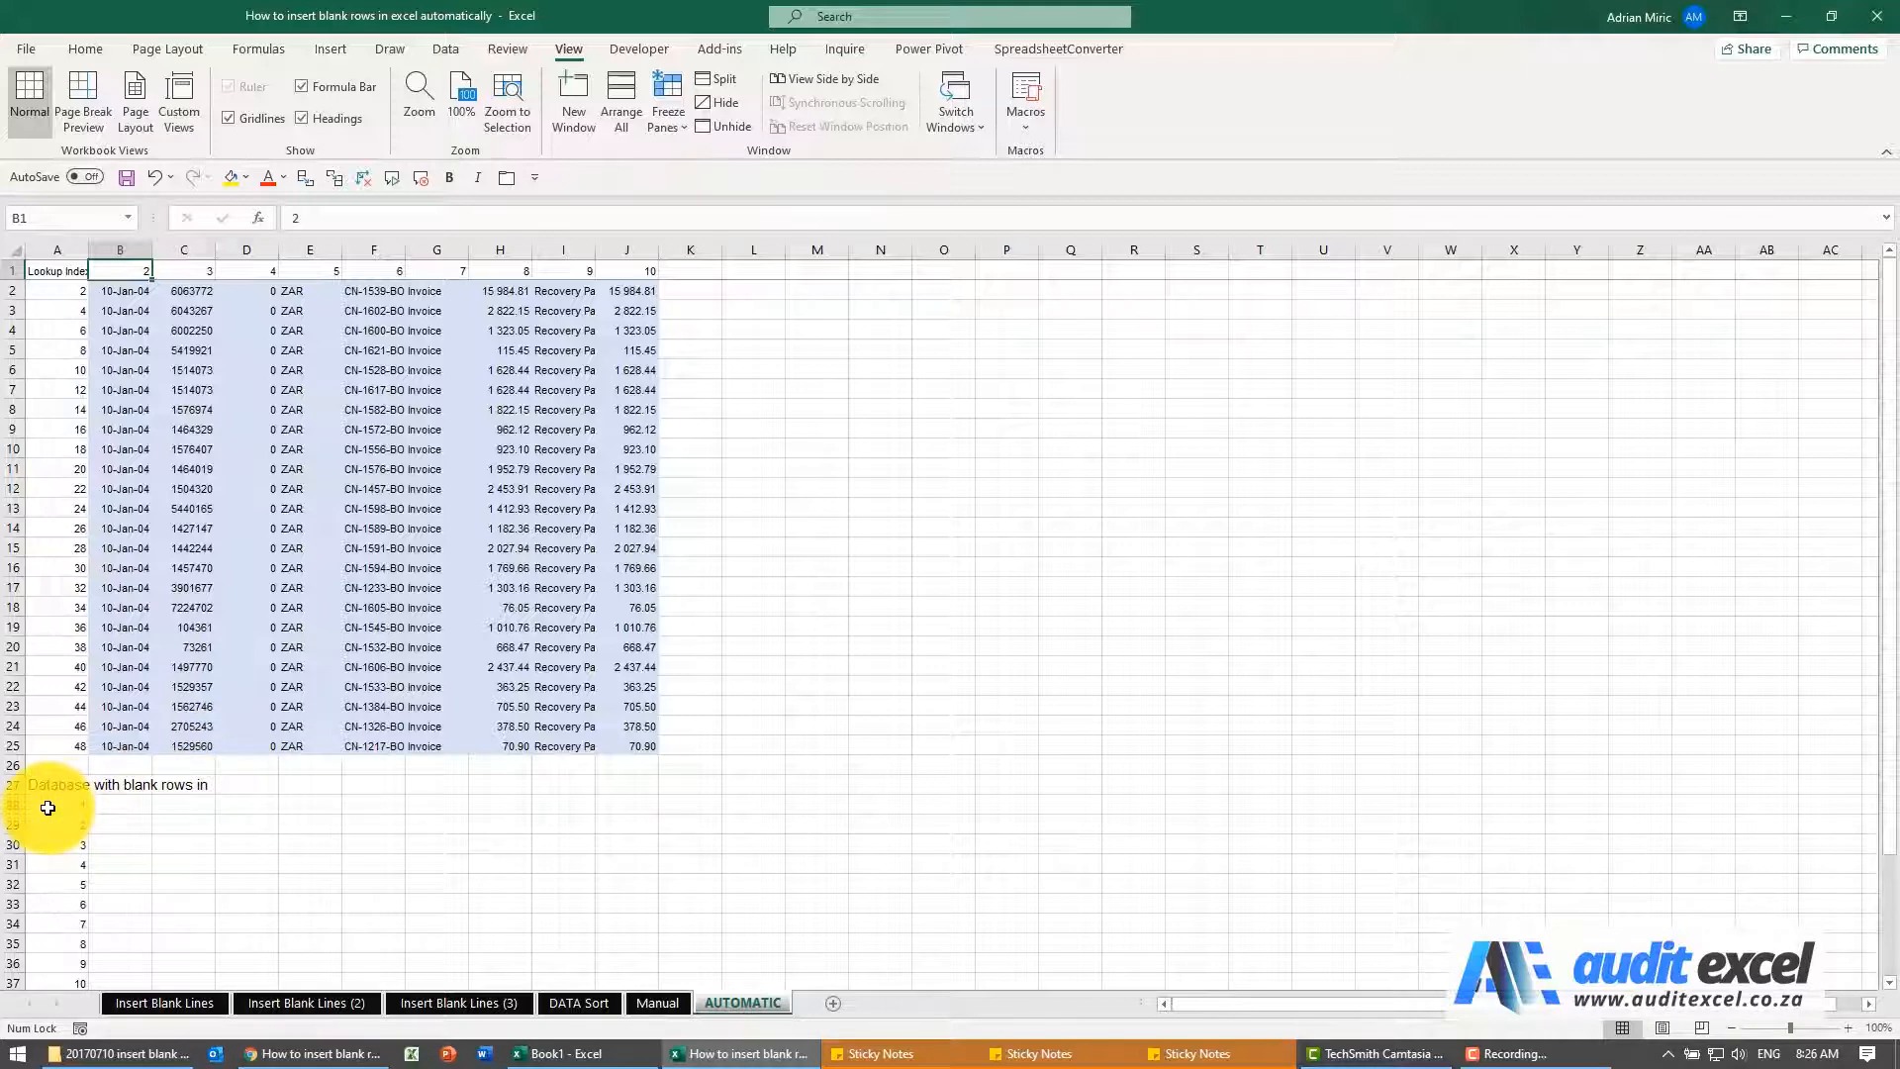
click(47, 808)
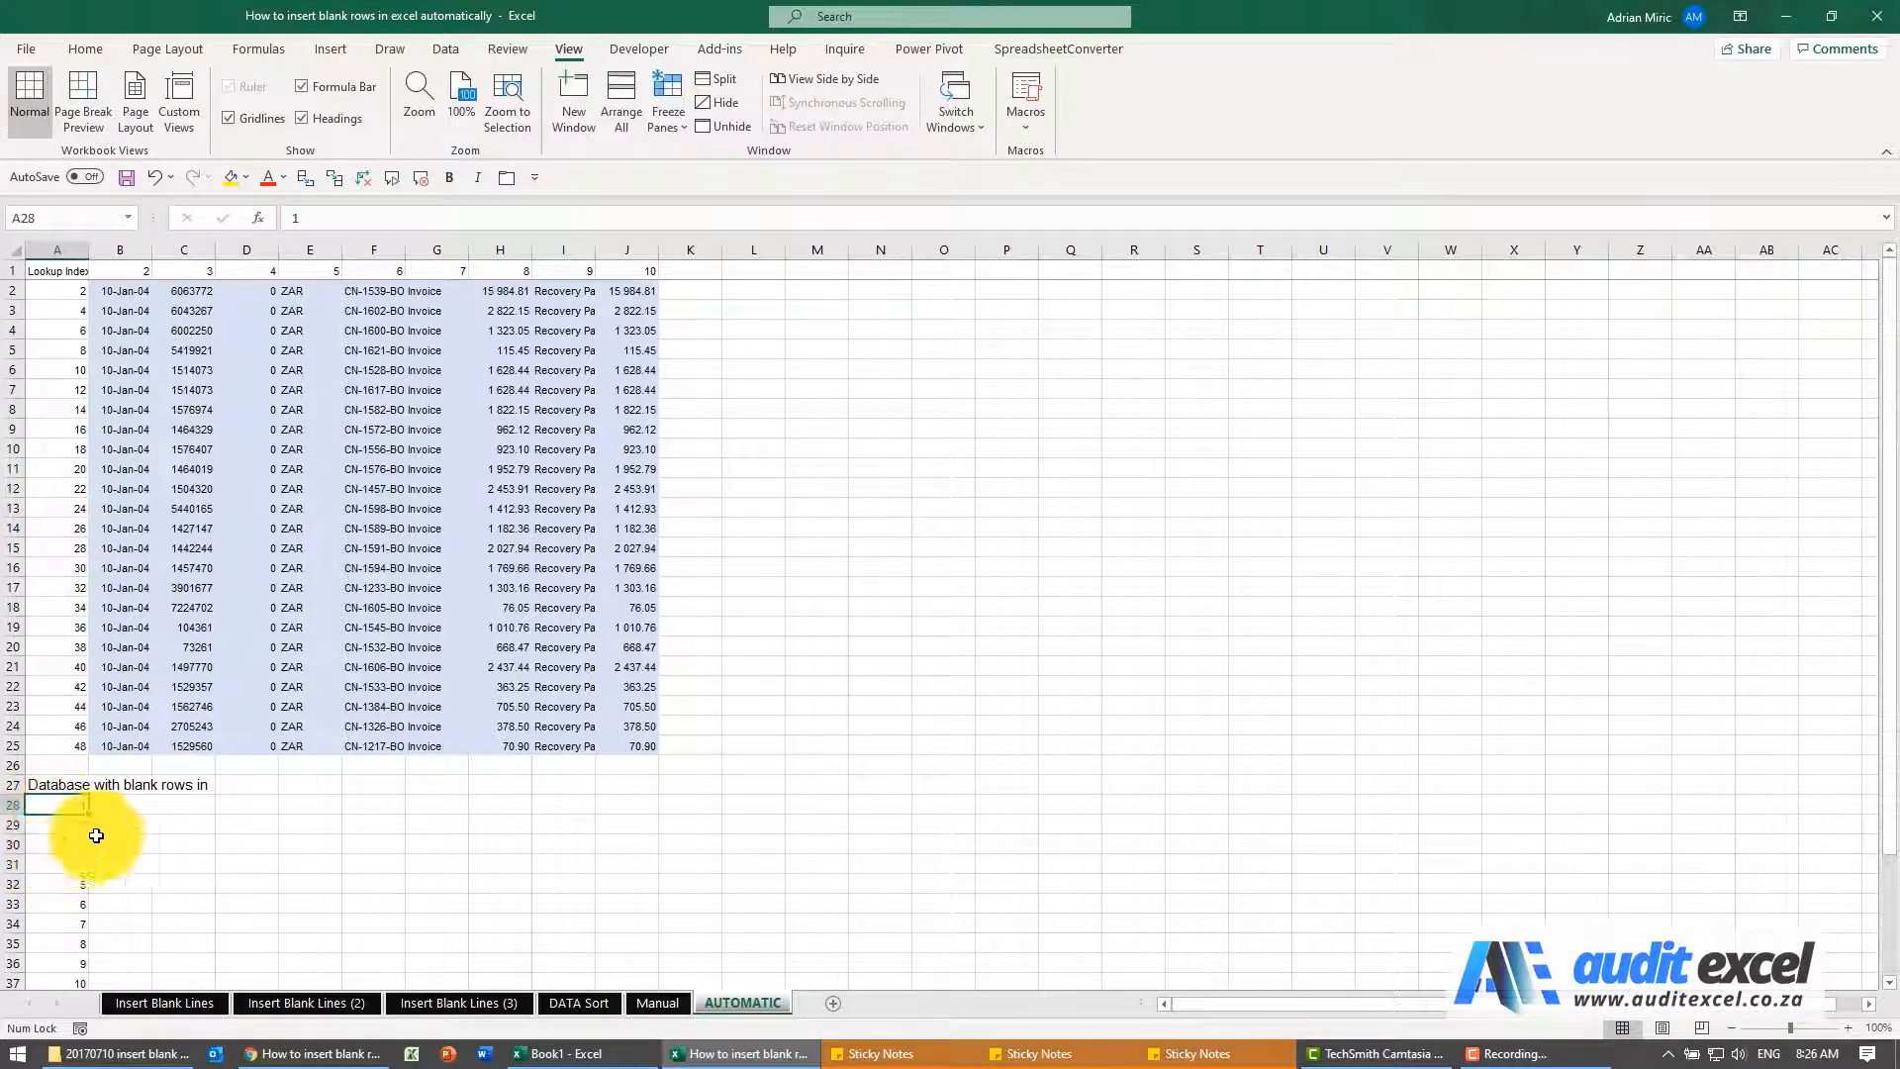
Insert a VLOOKUP function in cell B28, choosing it from the list of all functions
click(129, 805)
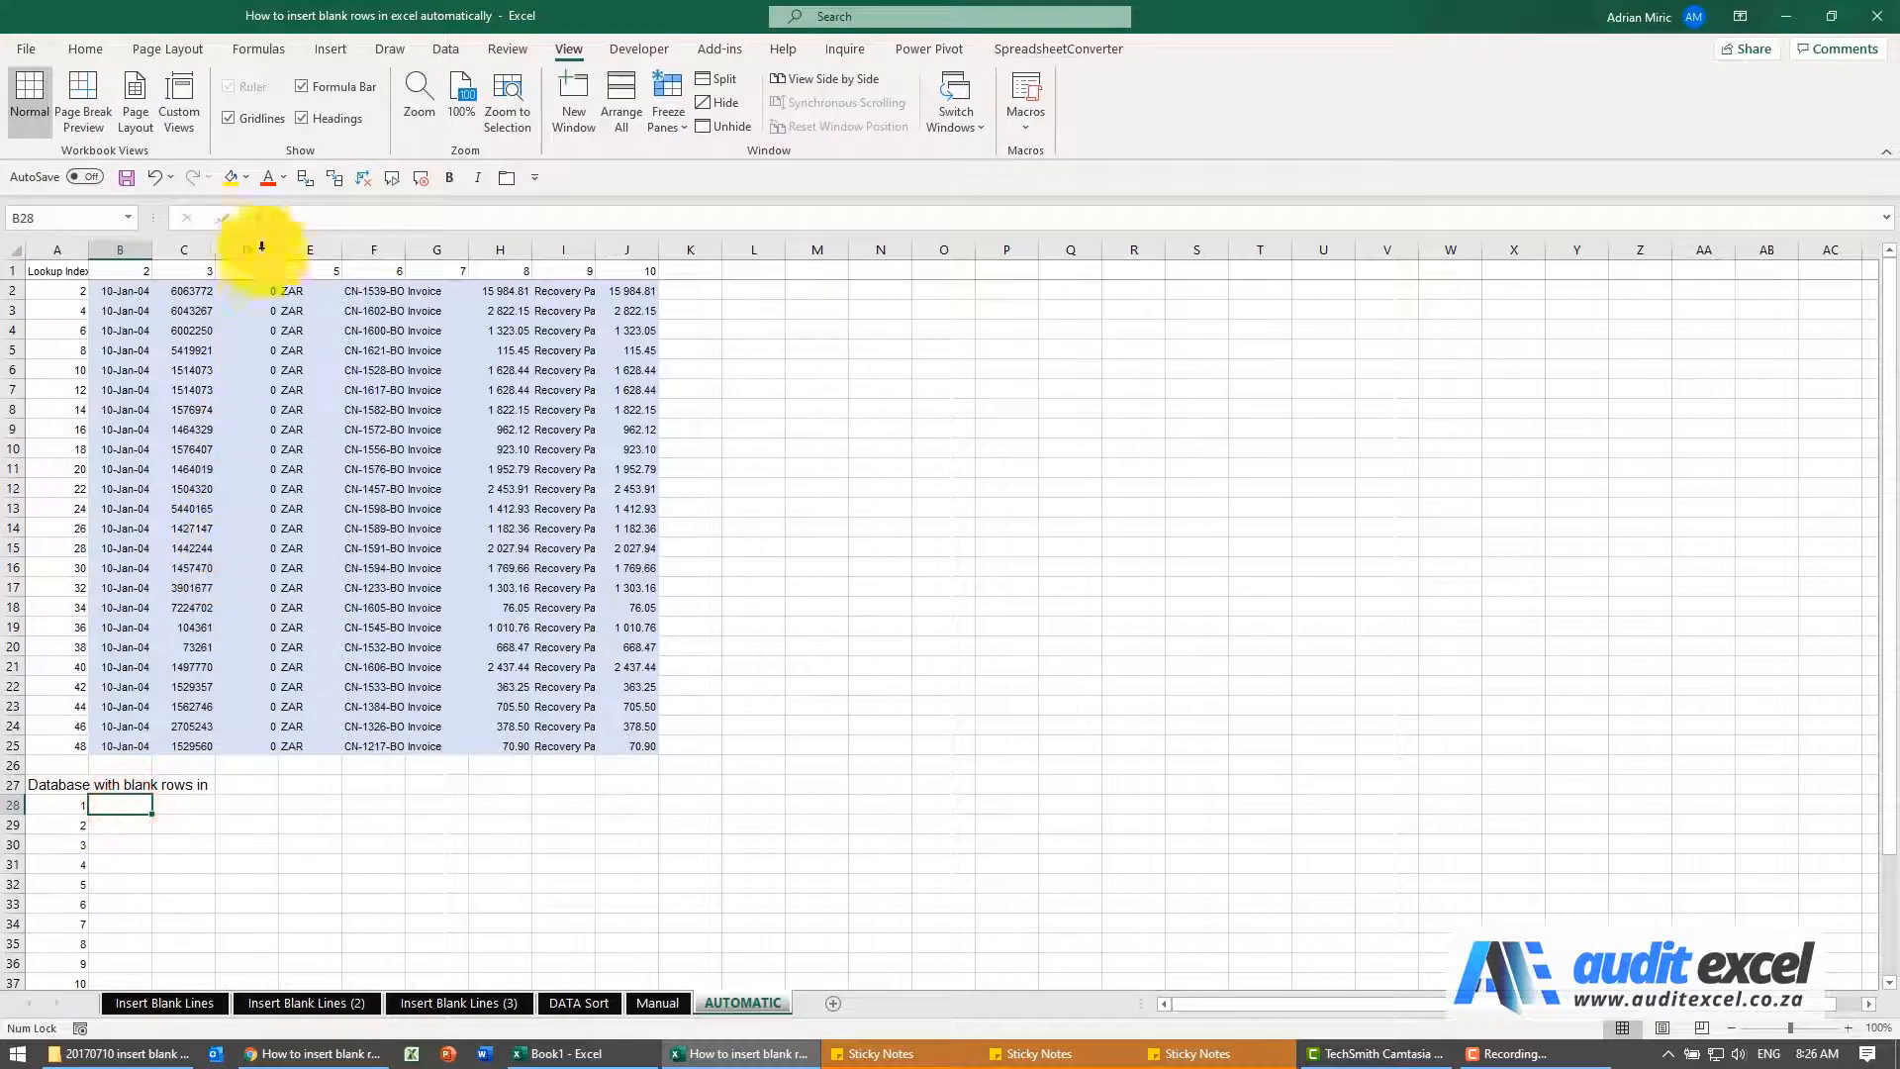
click(258, 220)
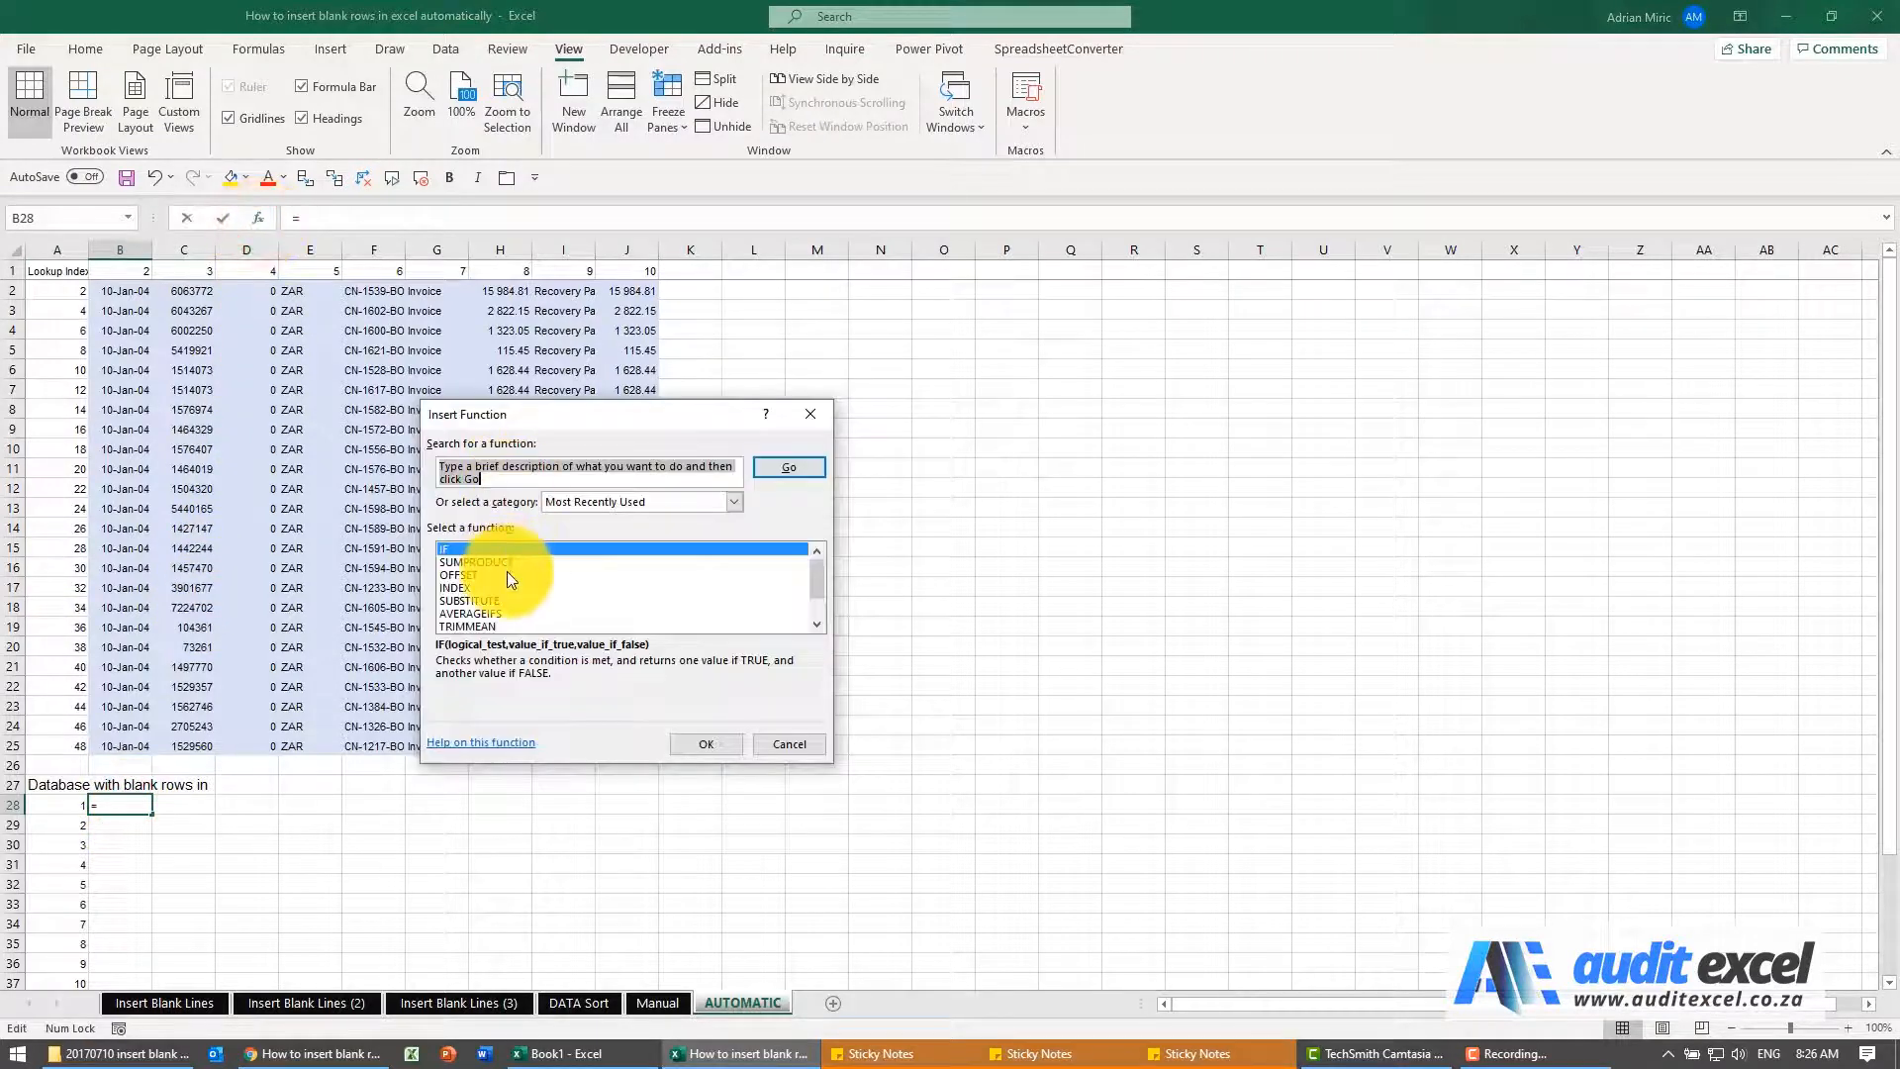
click(592, 497)
click(586, 531)
click(549, 596)
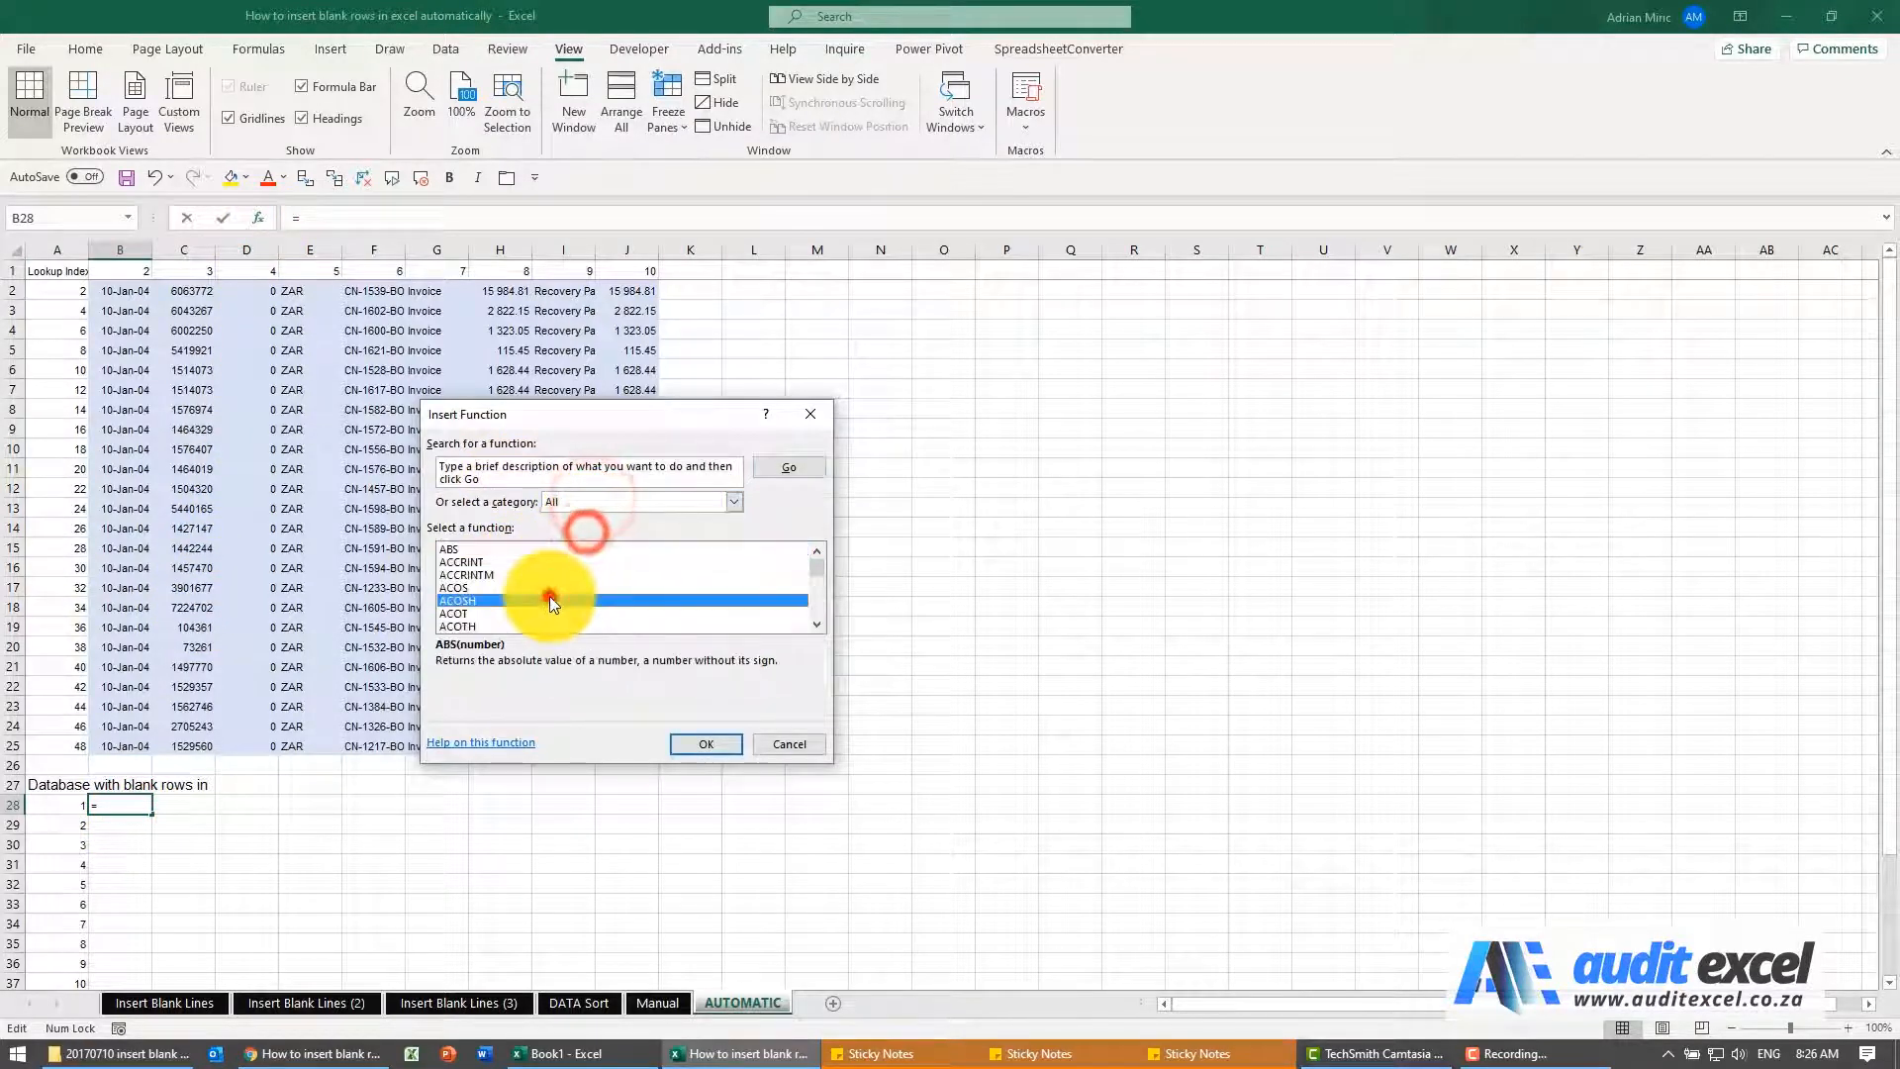
text(vl)
key(Return)
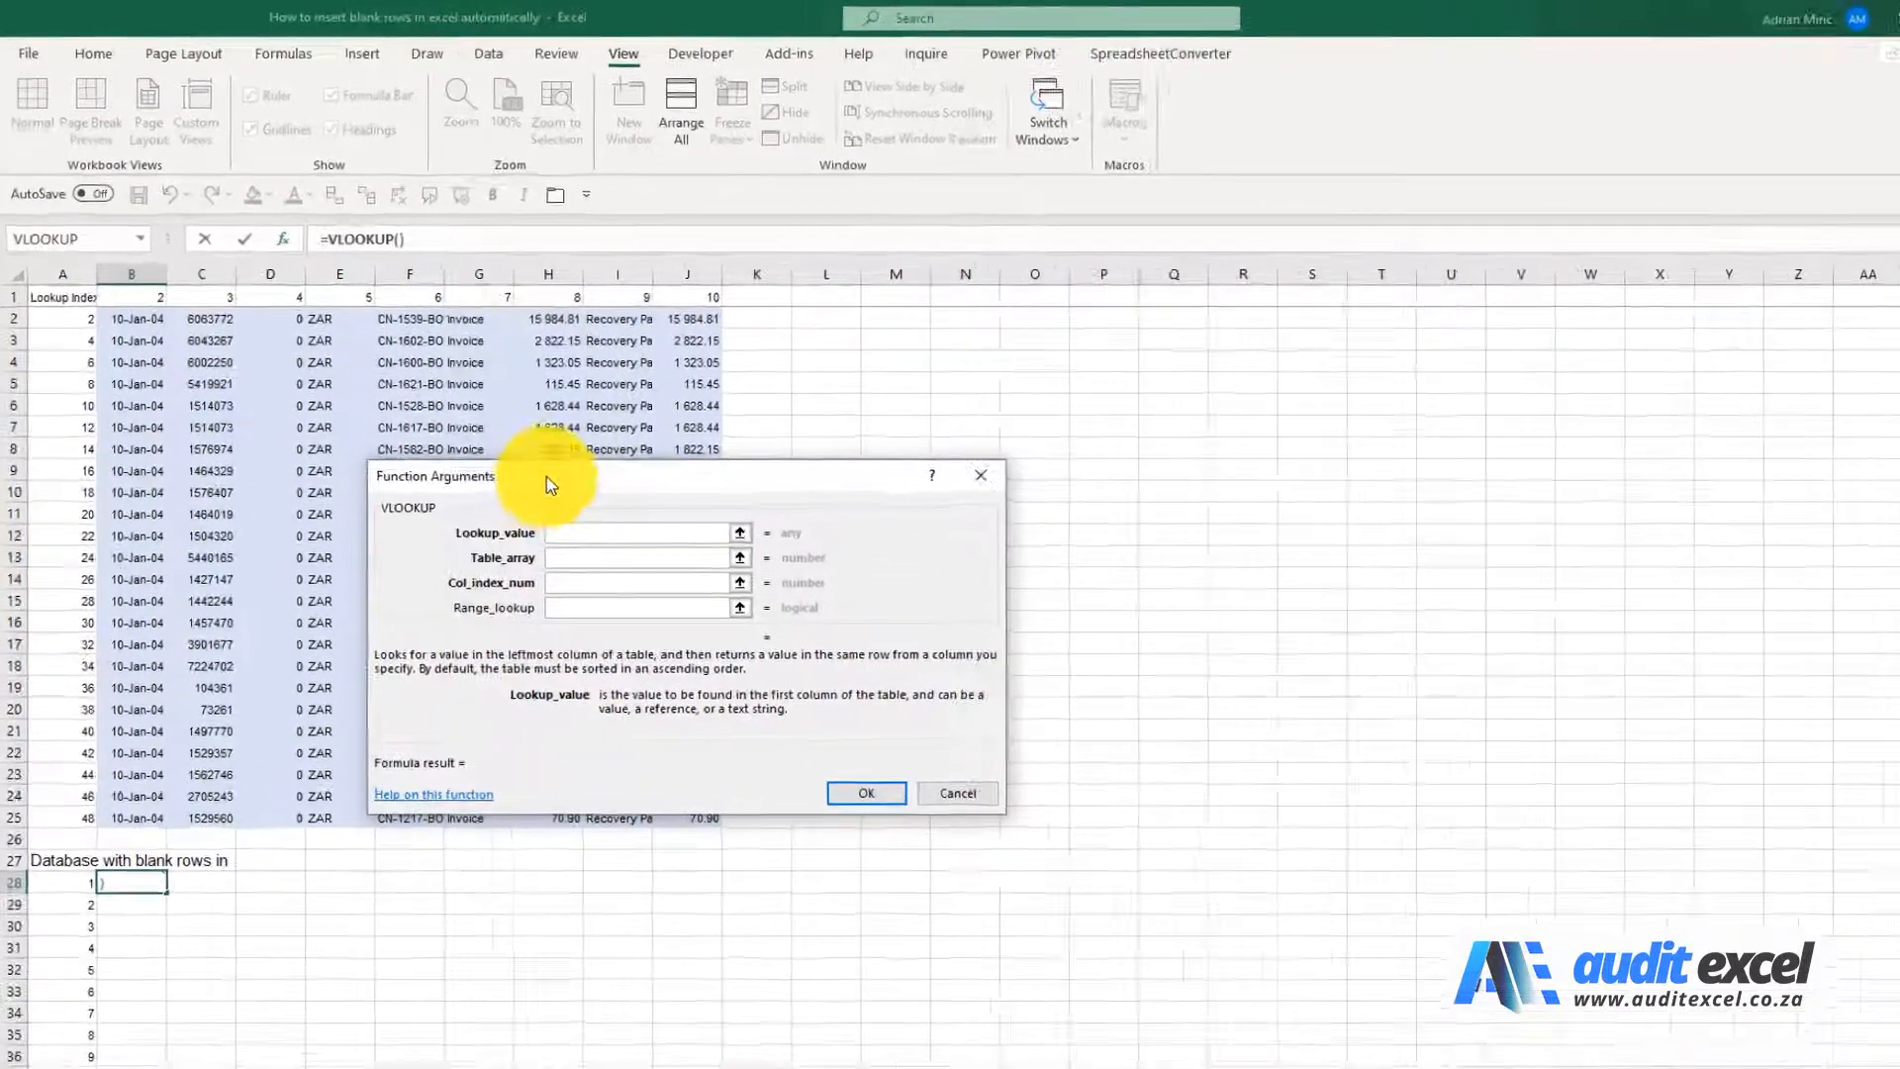
Set the VLOOKUP lookup value to $A28 and the table array to the absolute range $A$2:$J$25
drag(498, 435, 804, 455)
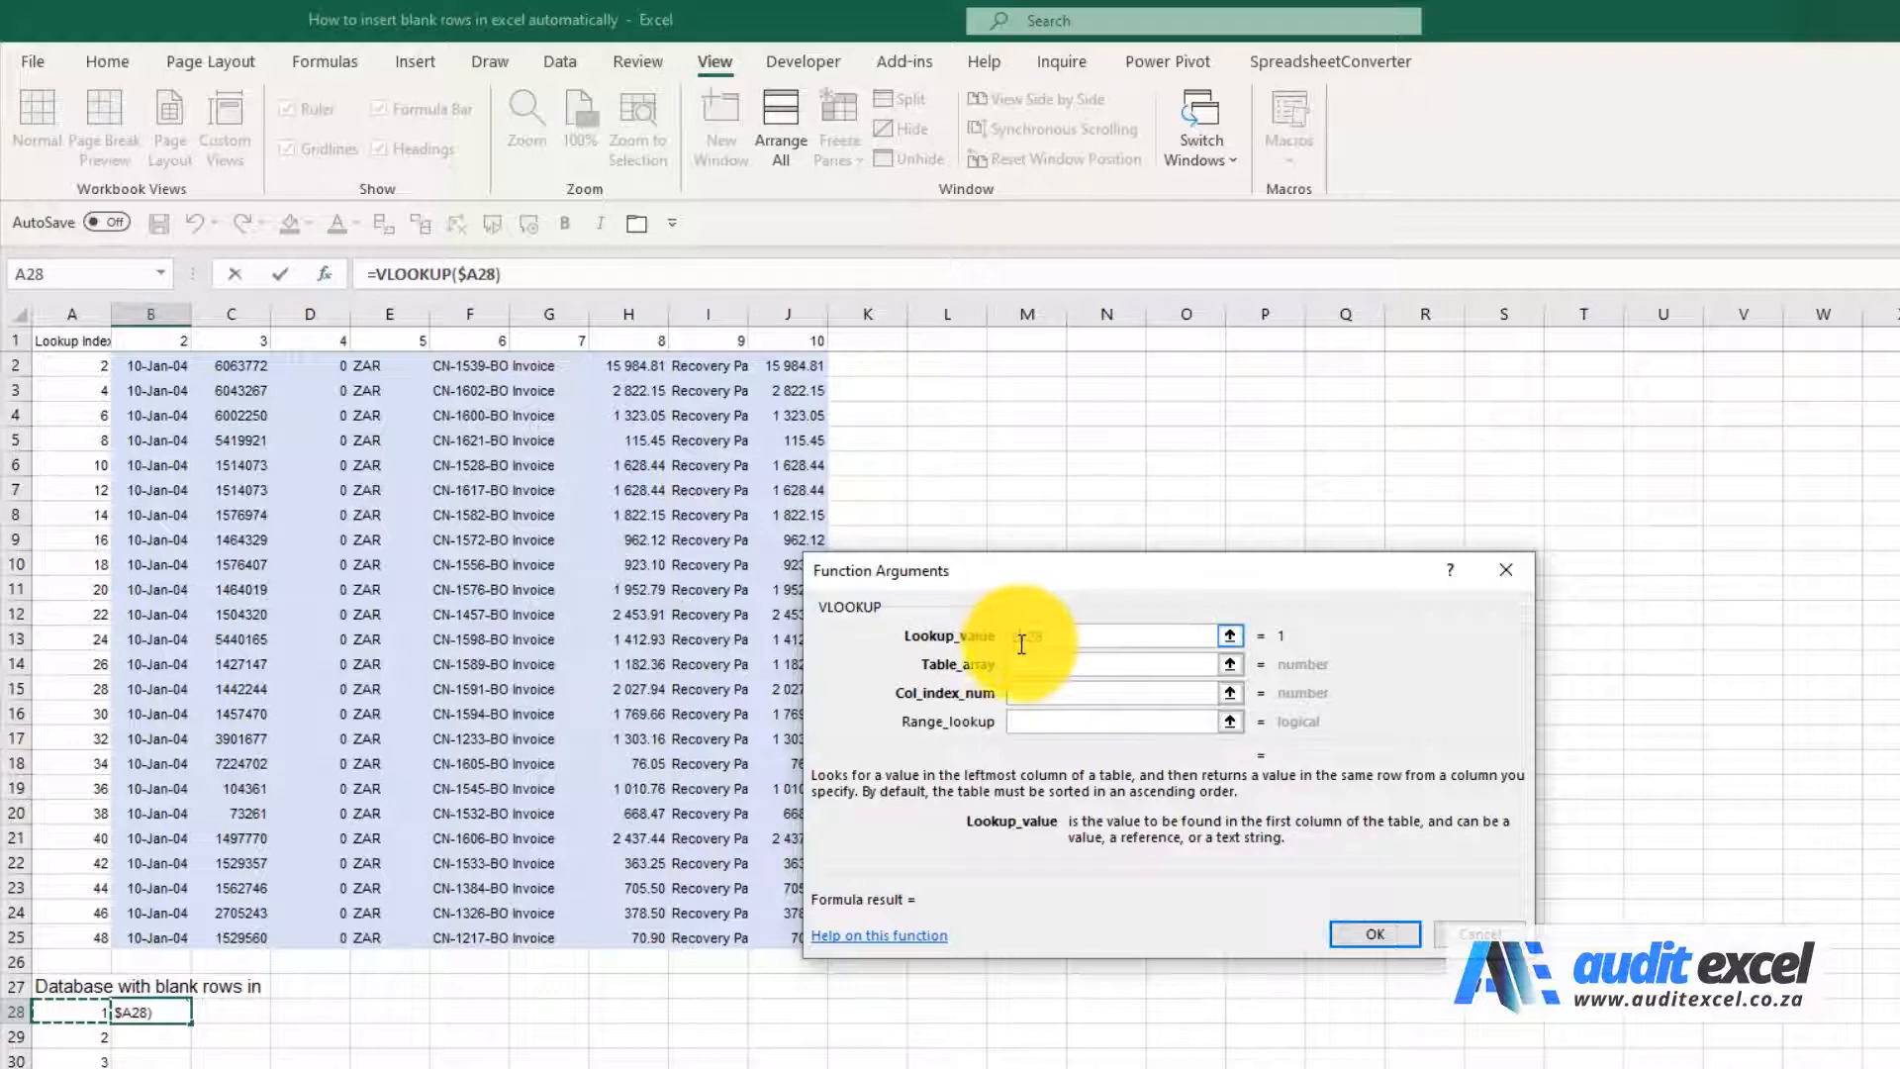
click(1136, 664)
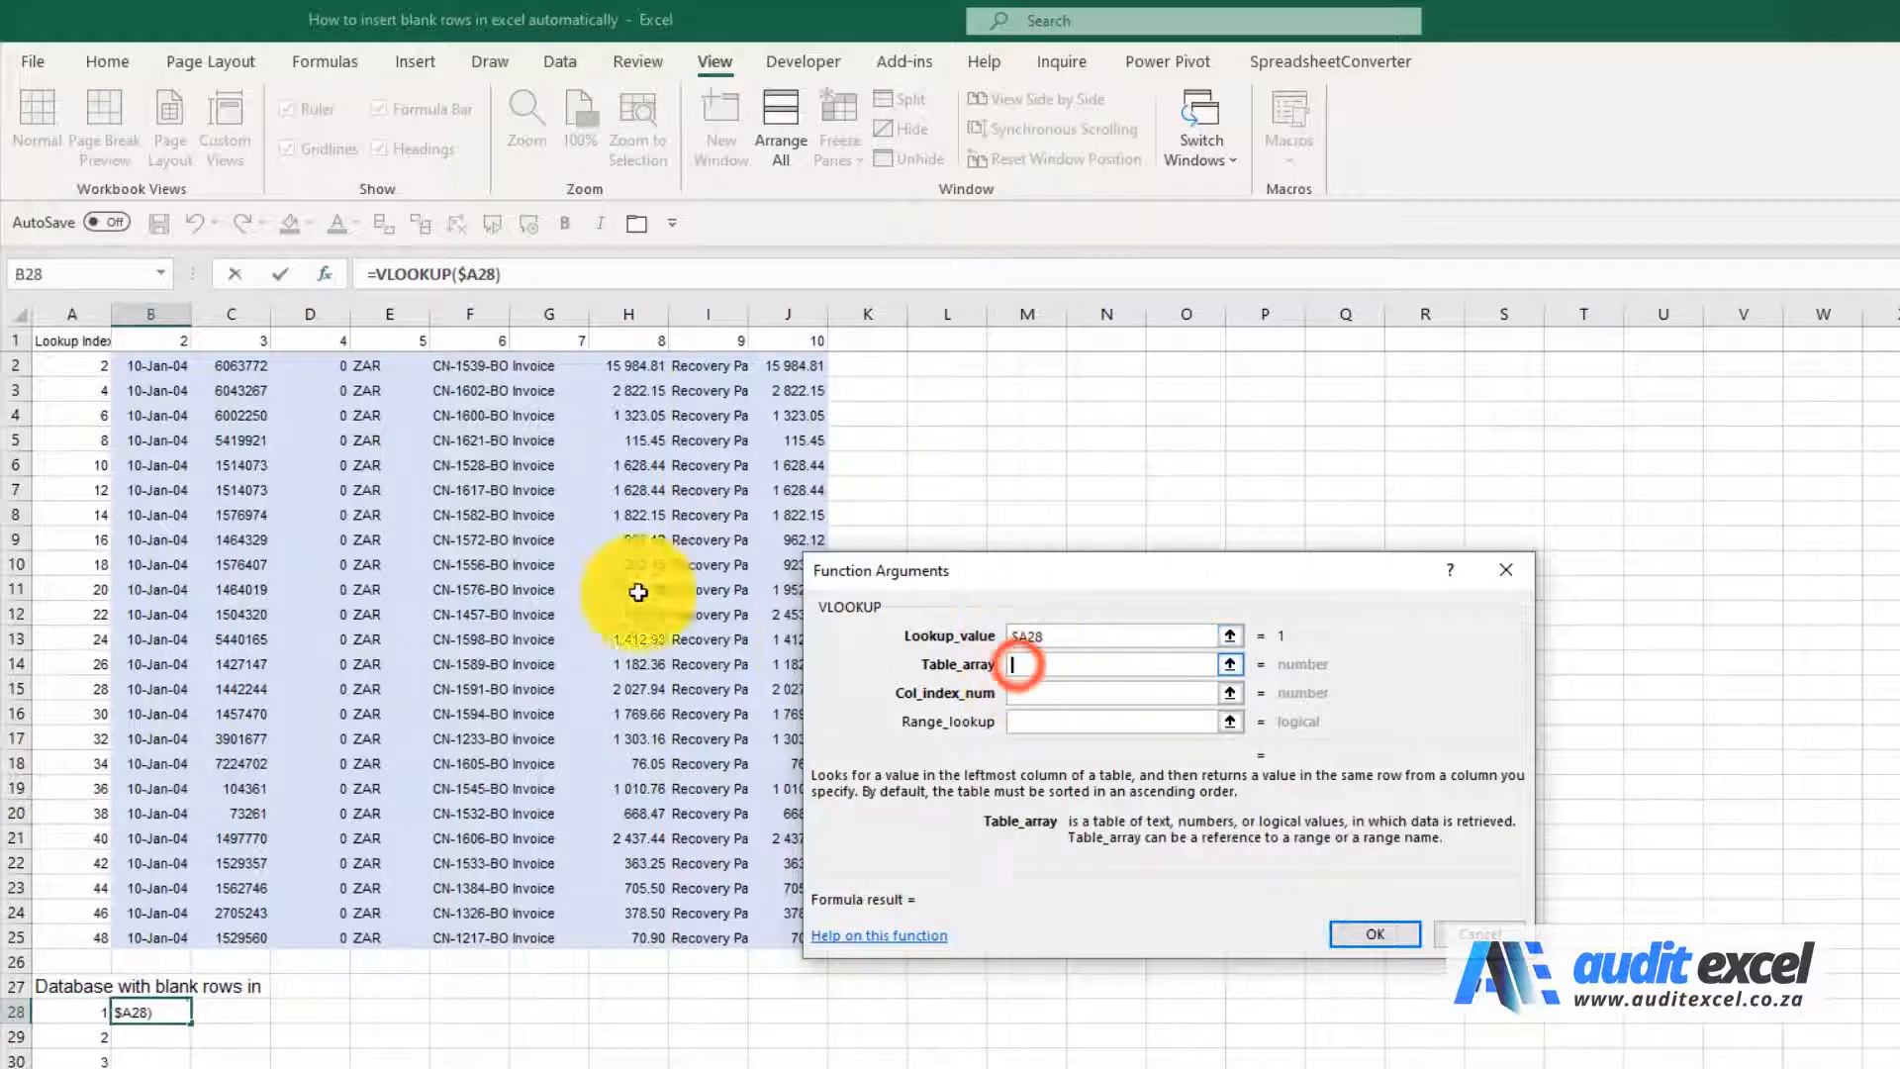
drag(74, 363, 771, 933)
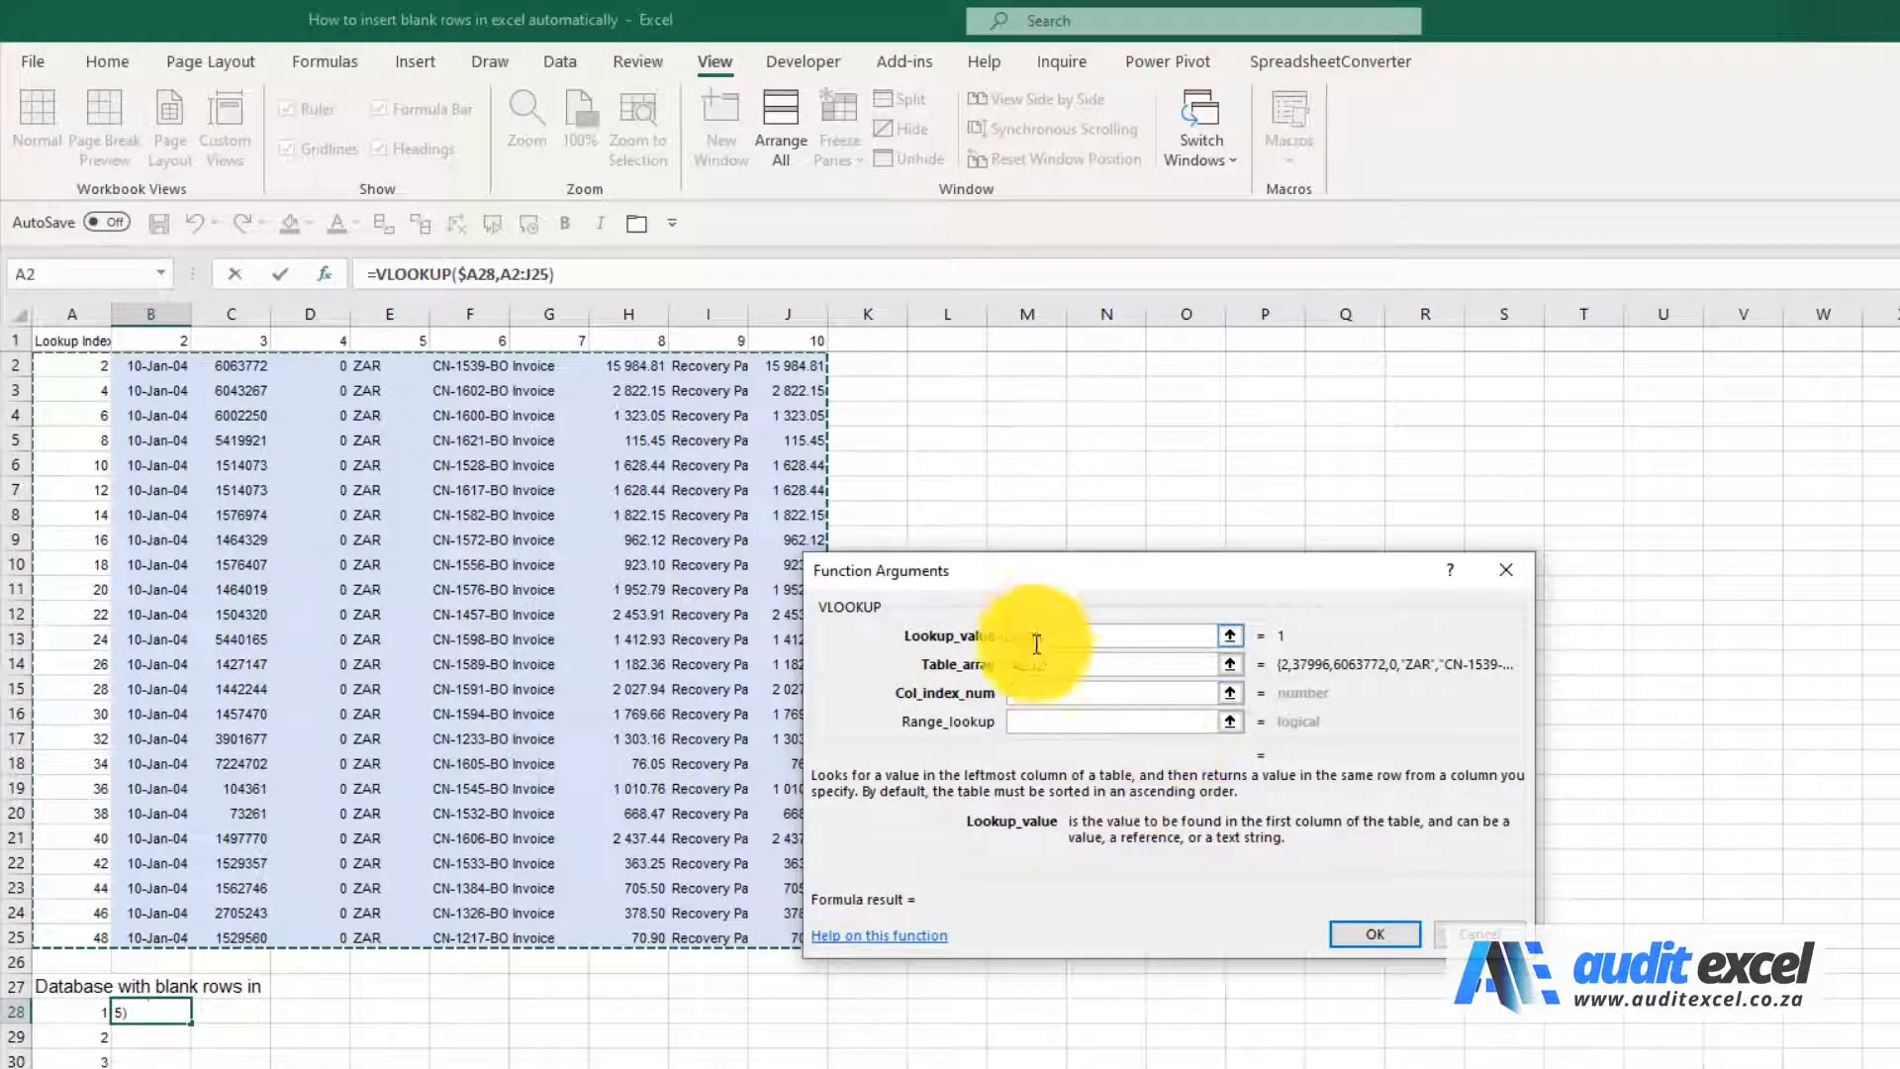
key(F4)
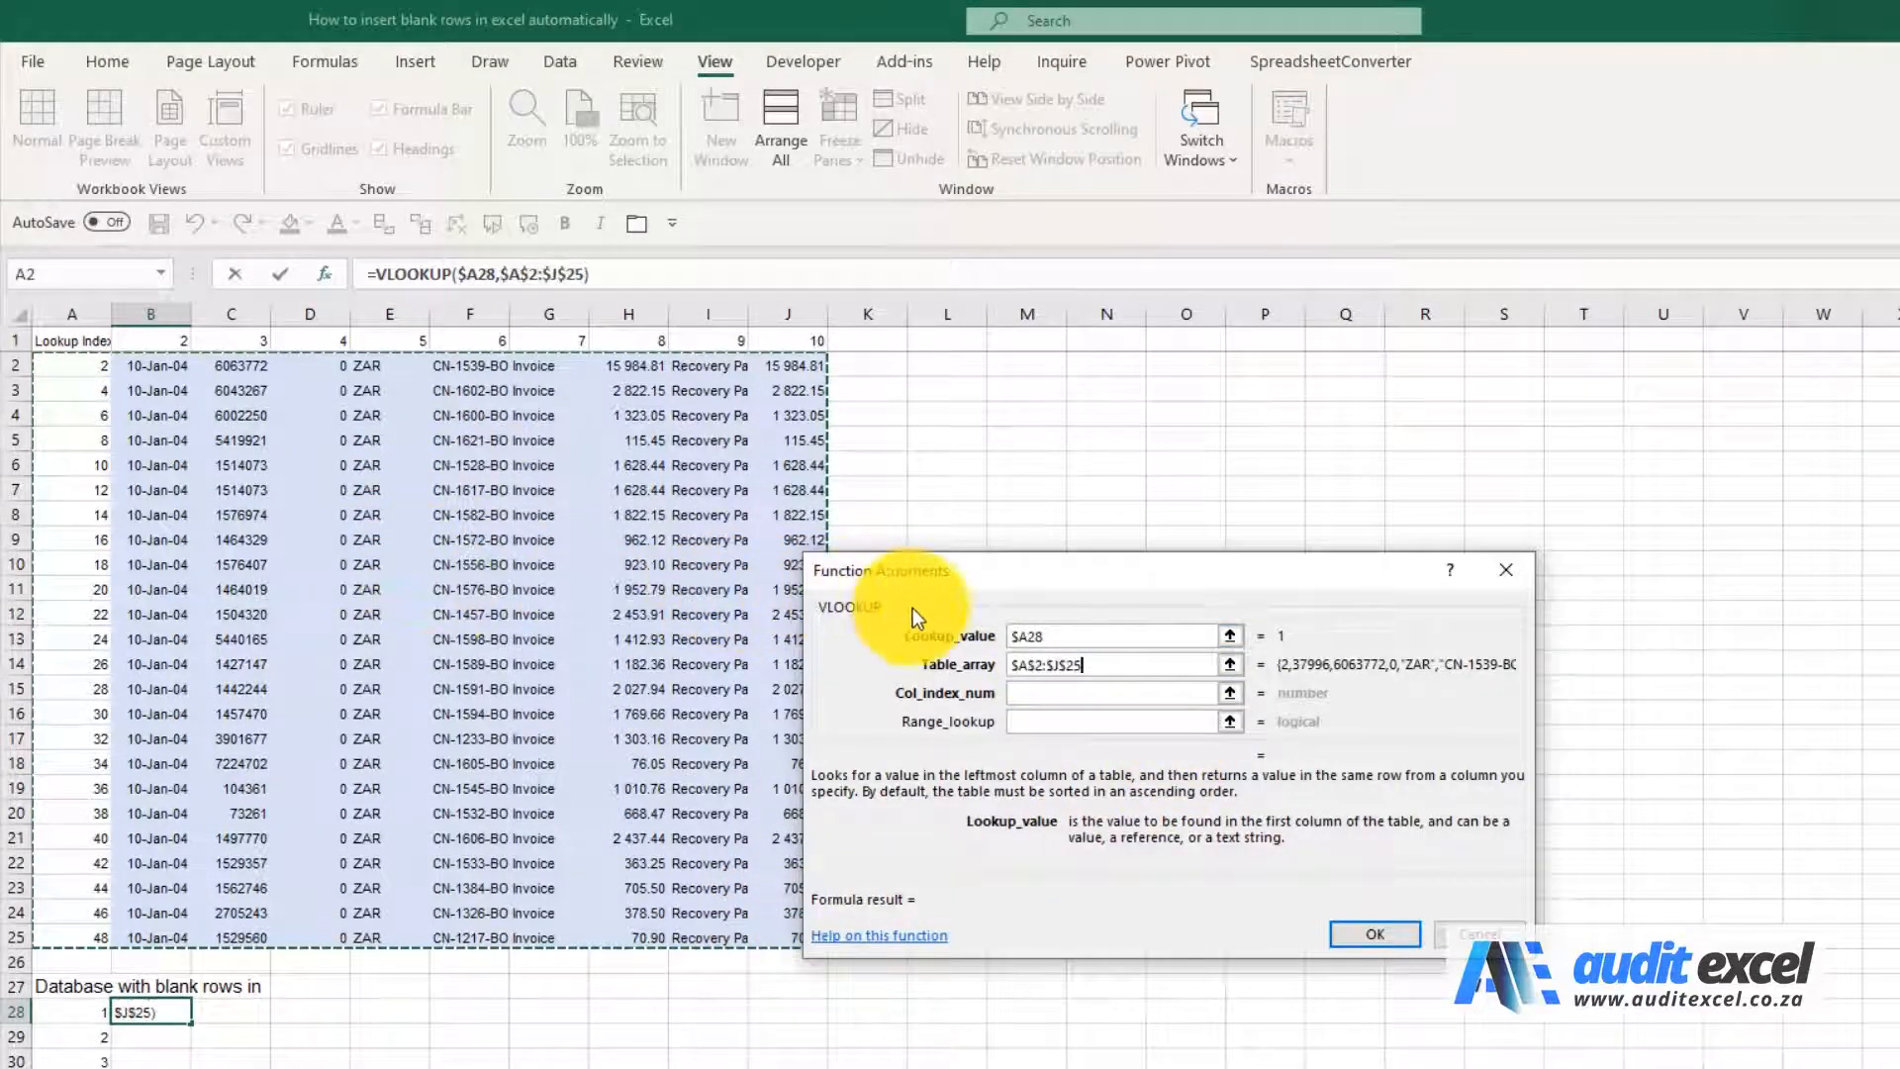
Set the column index number to B$1 and the range lookup to false, and complete the VLOOKUP formula
click(1086, 690)
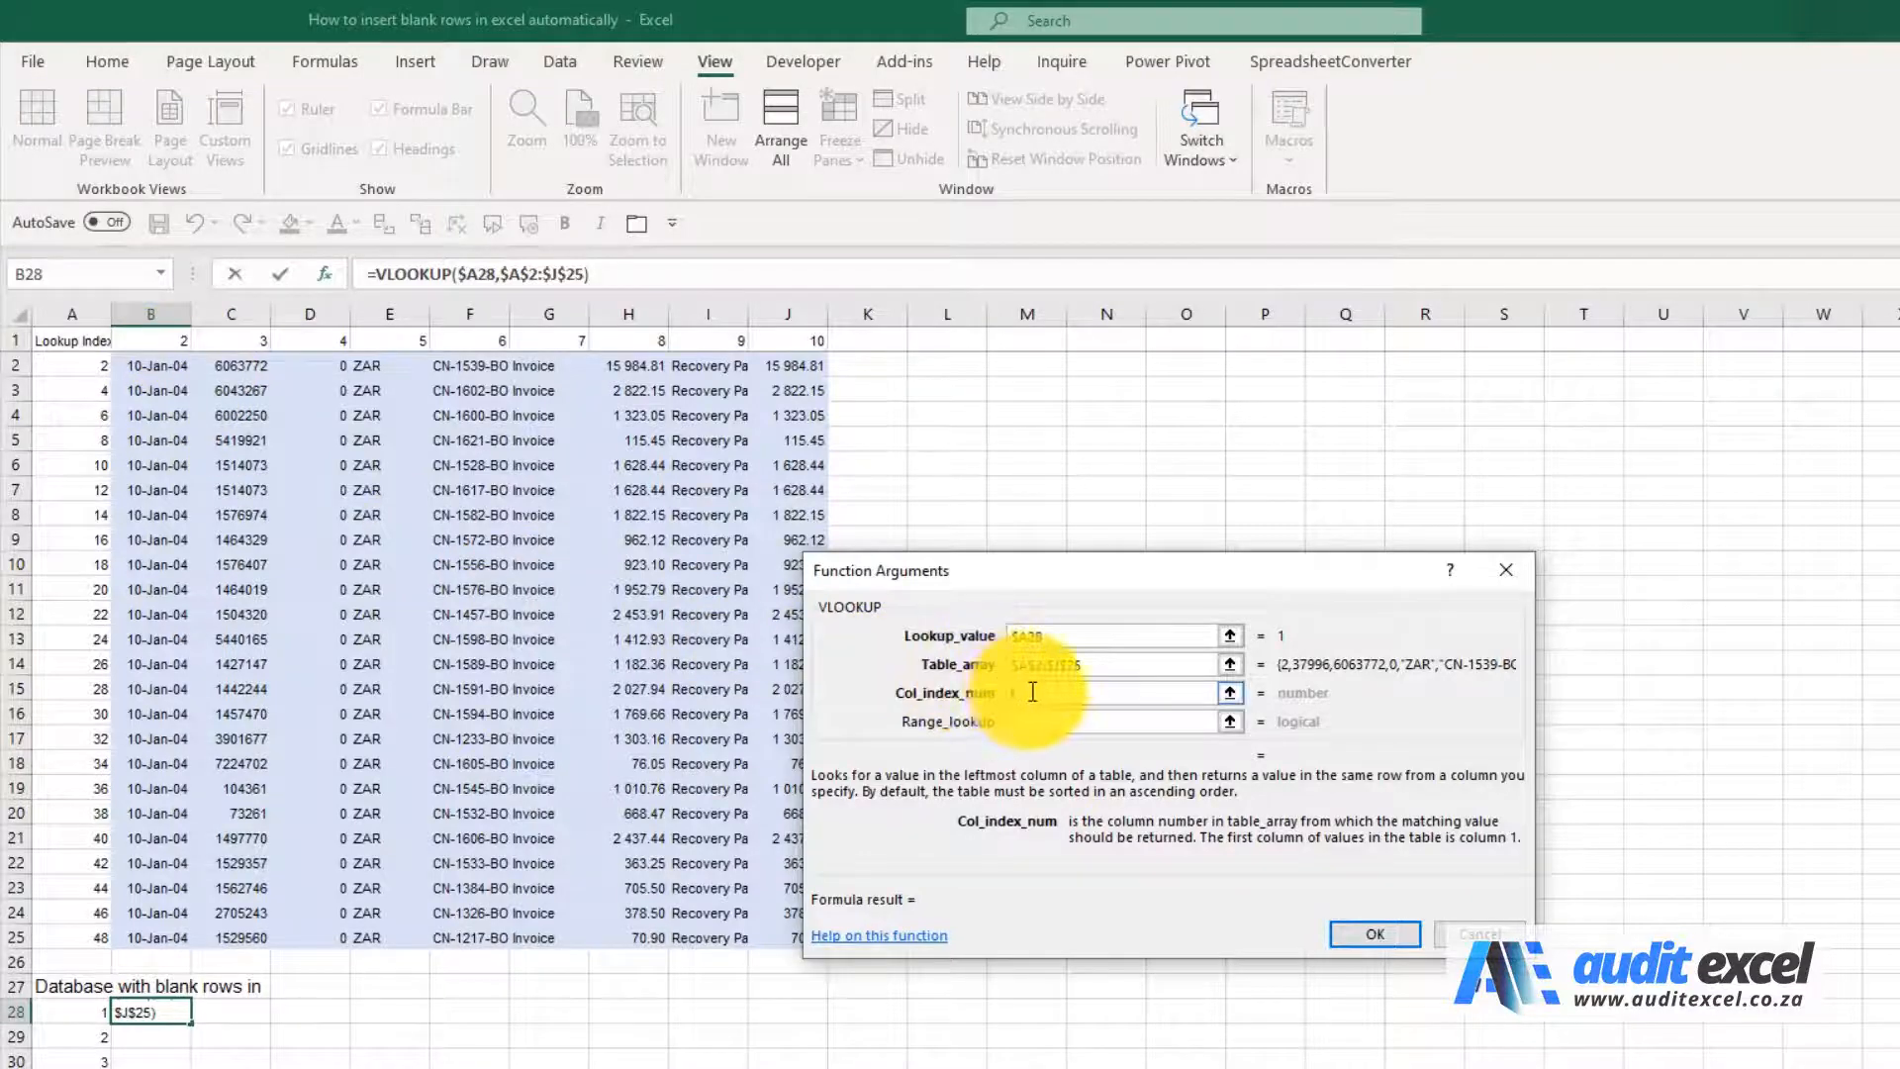
click(158, 338)
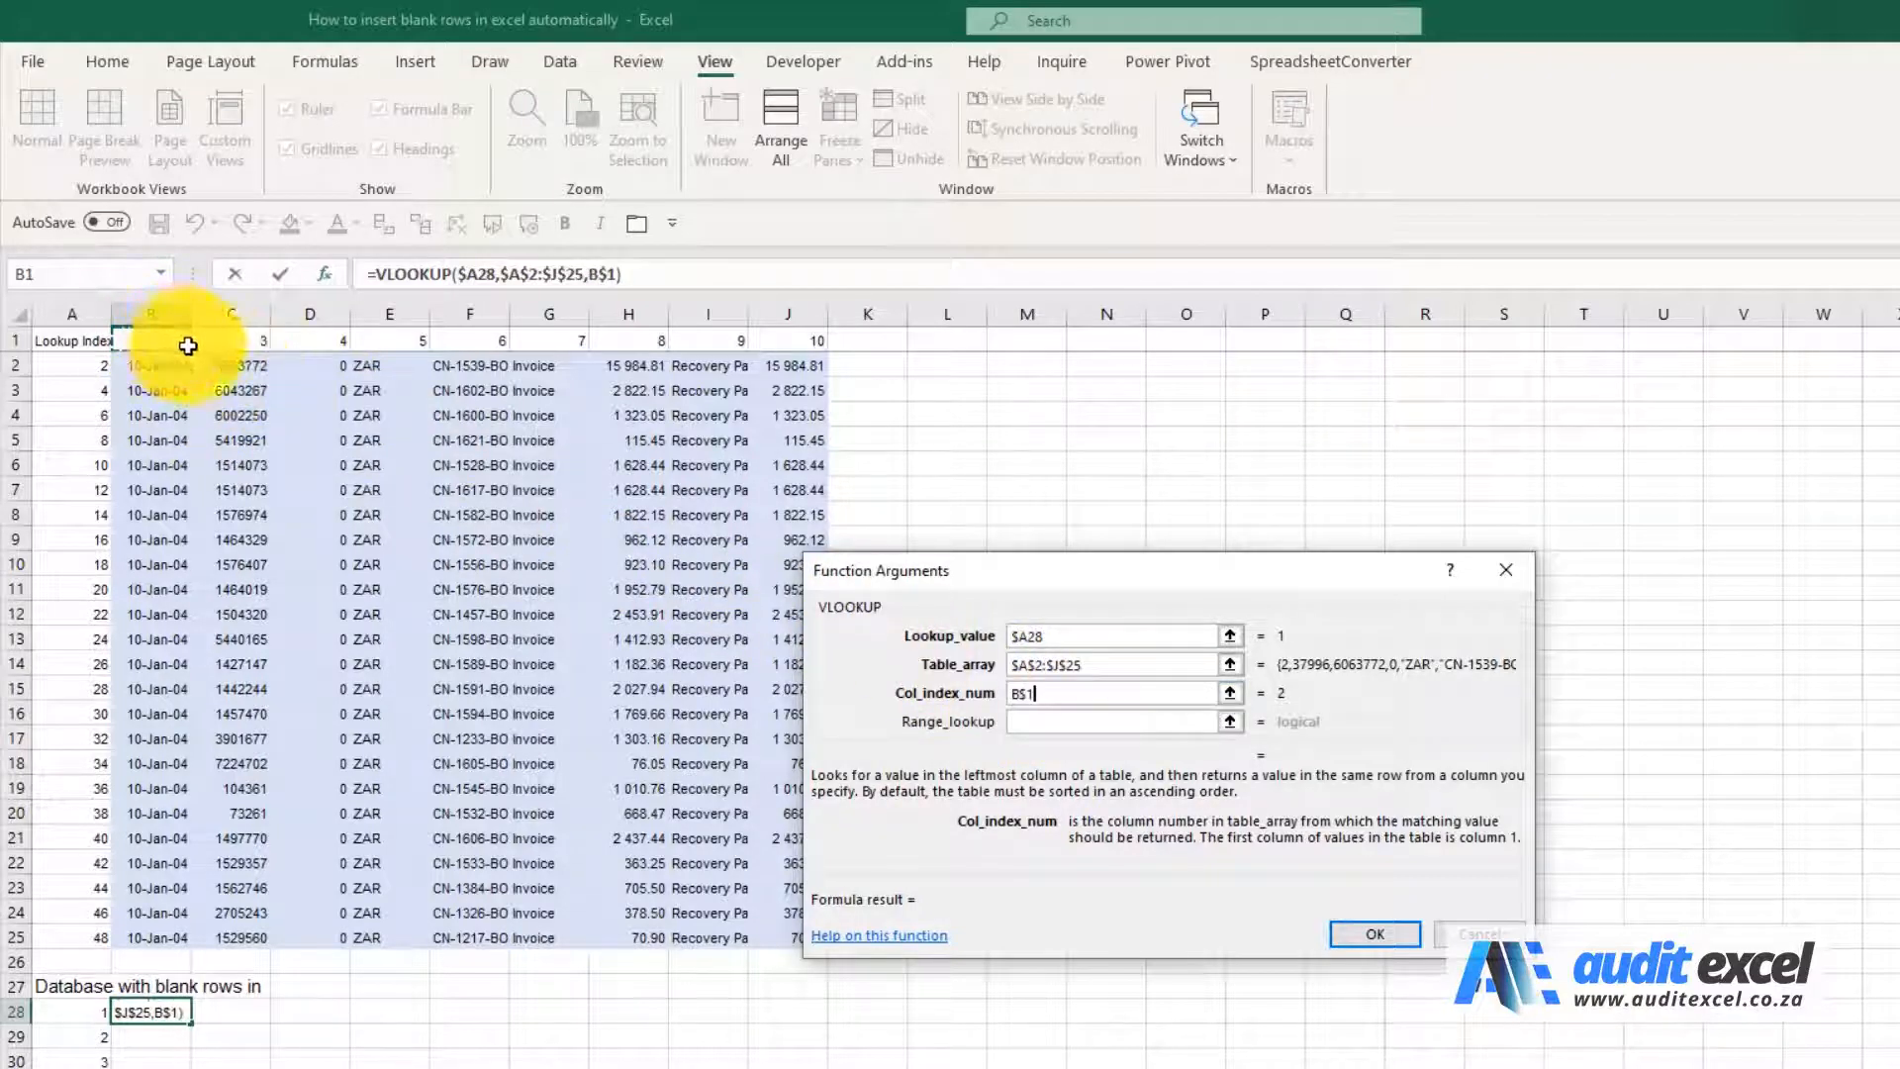
click(1029, 721)
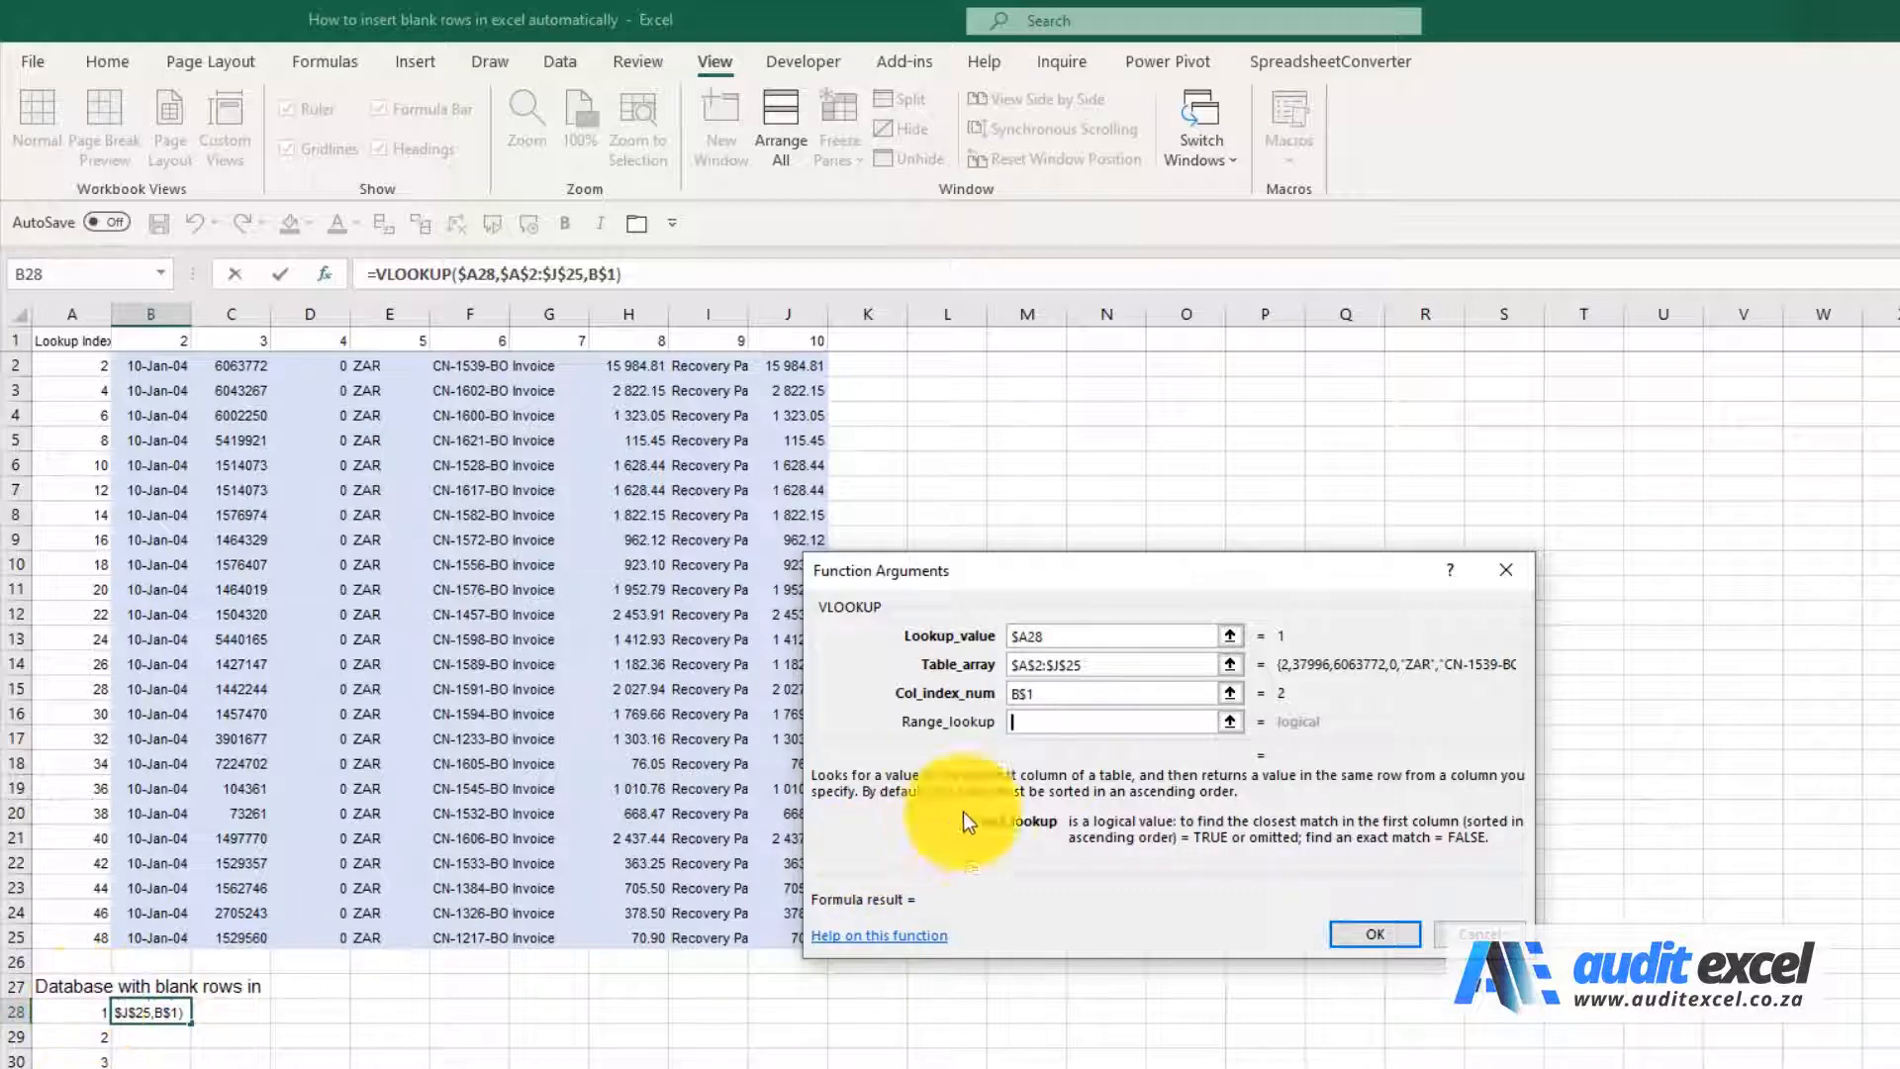
click(1056, 724)
text(fal)
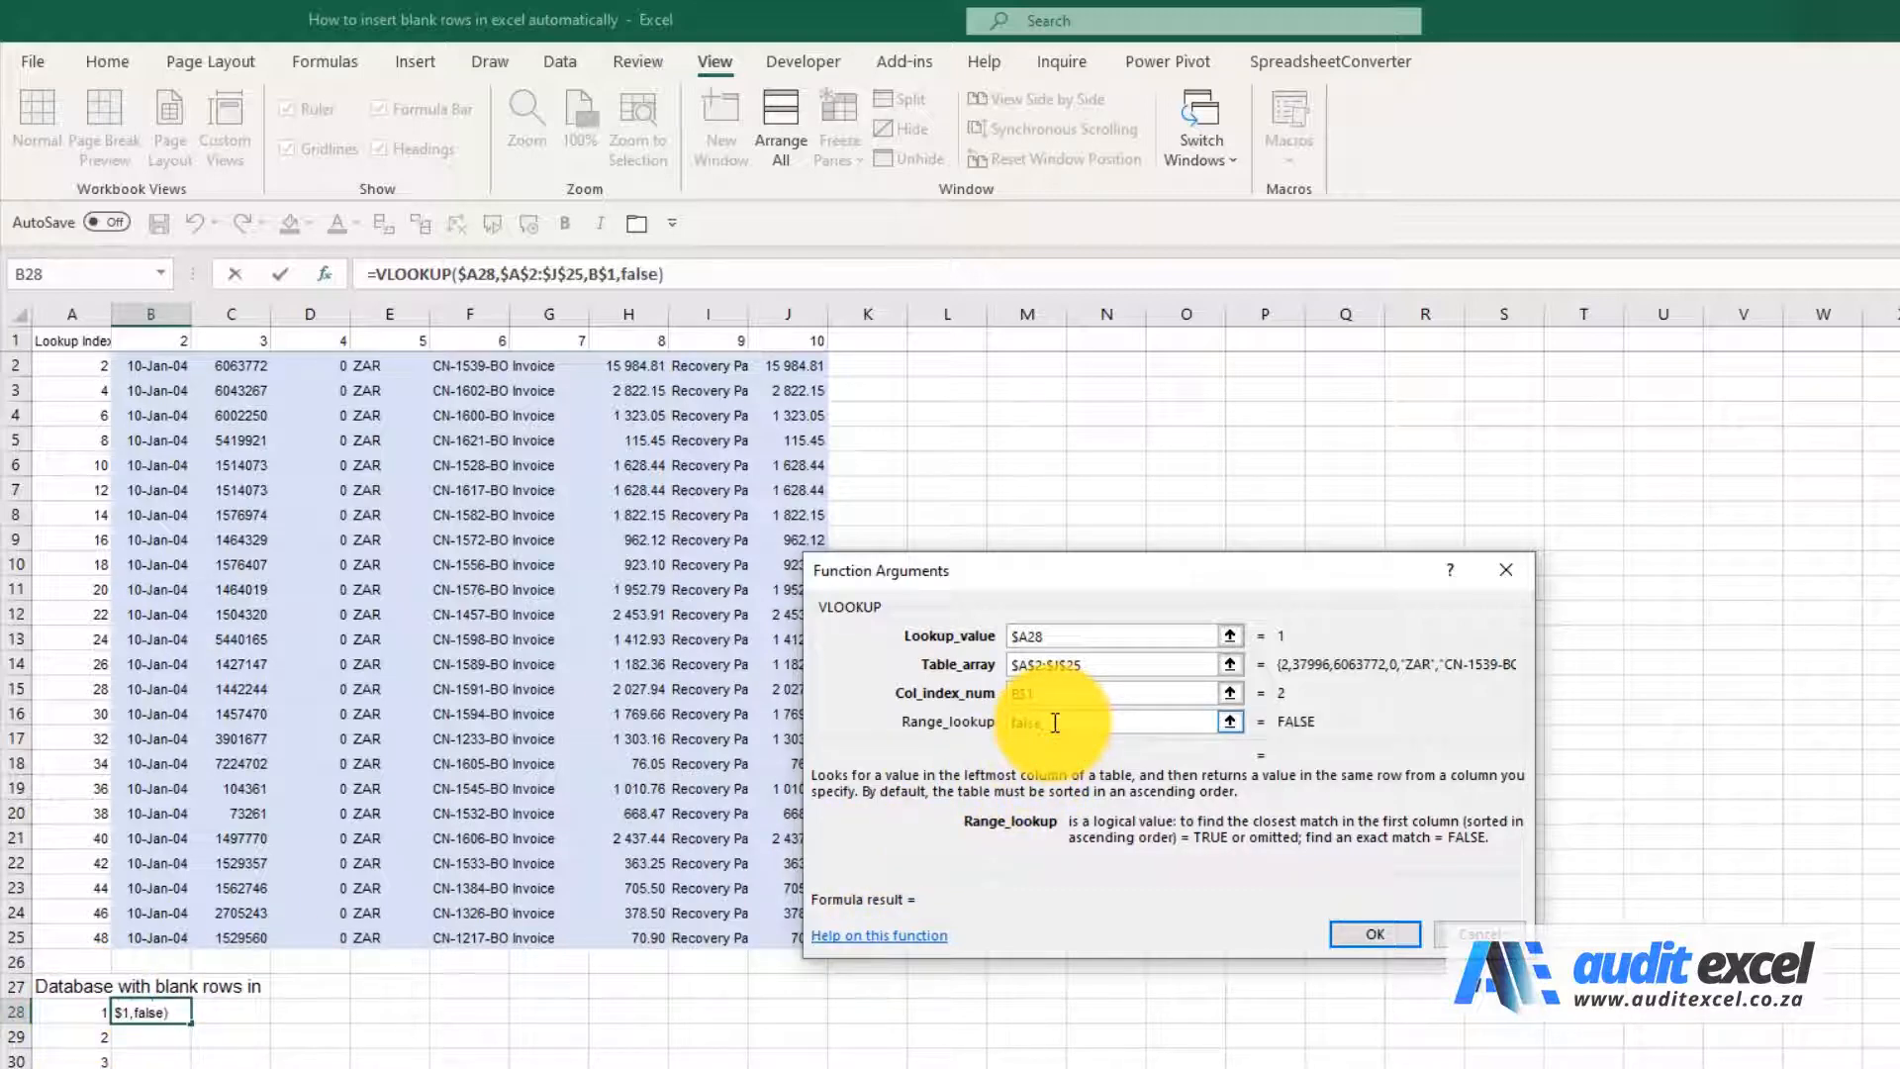
text(se)
click(1376, 933)
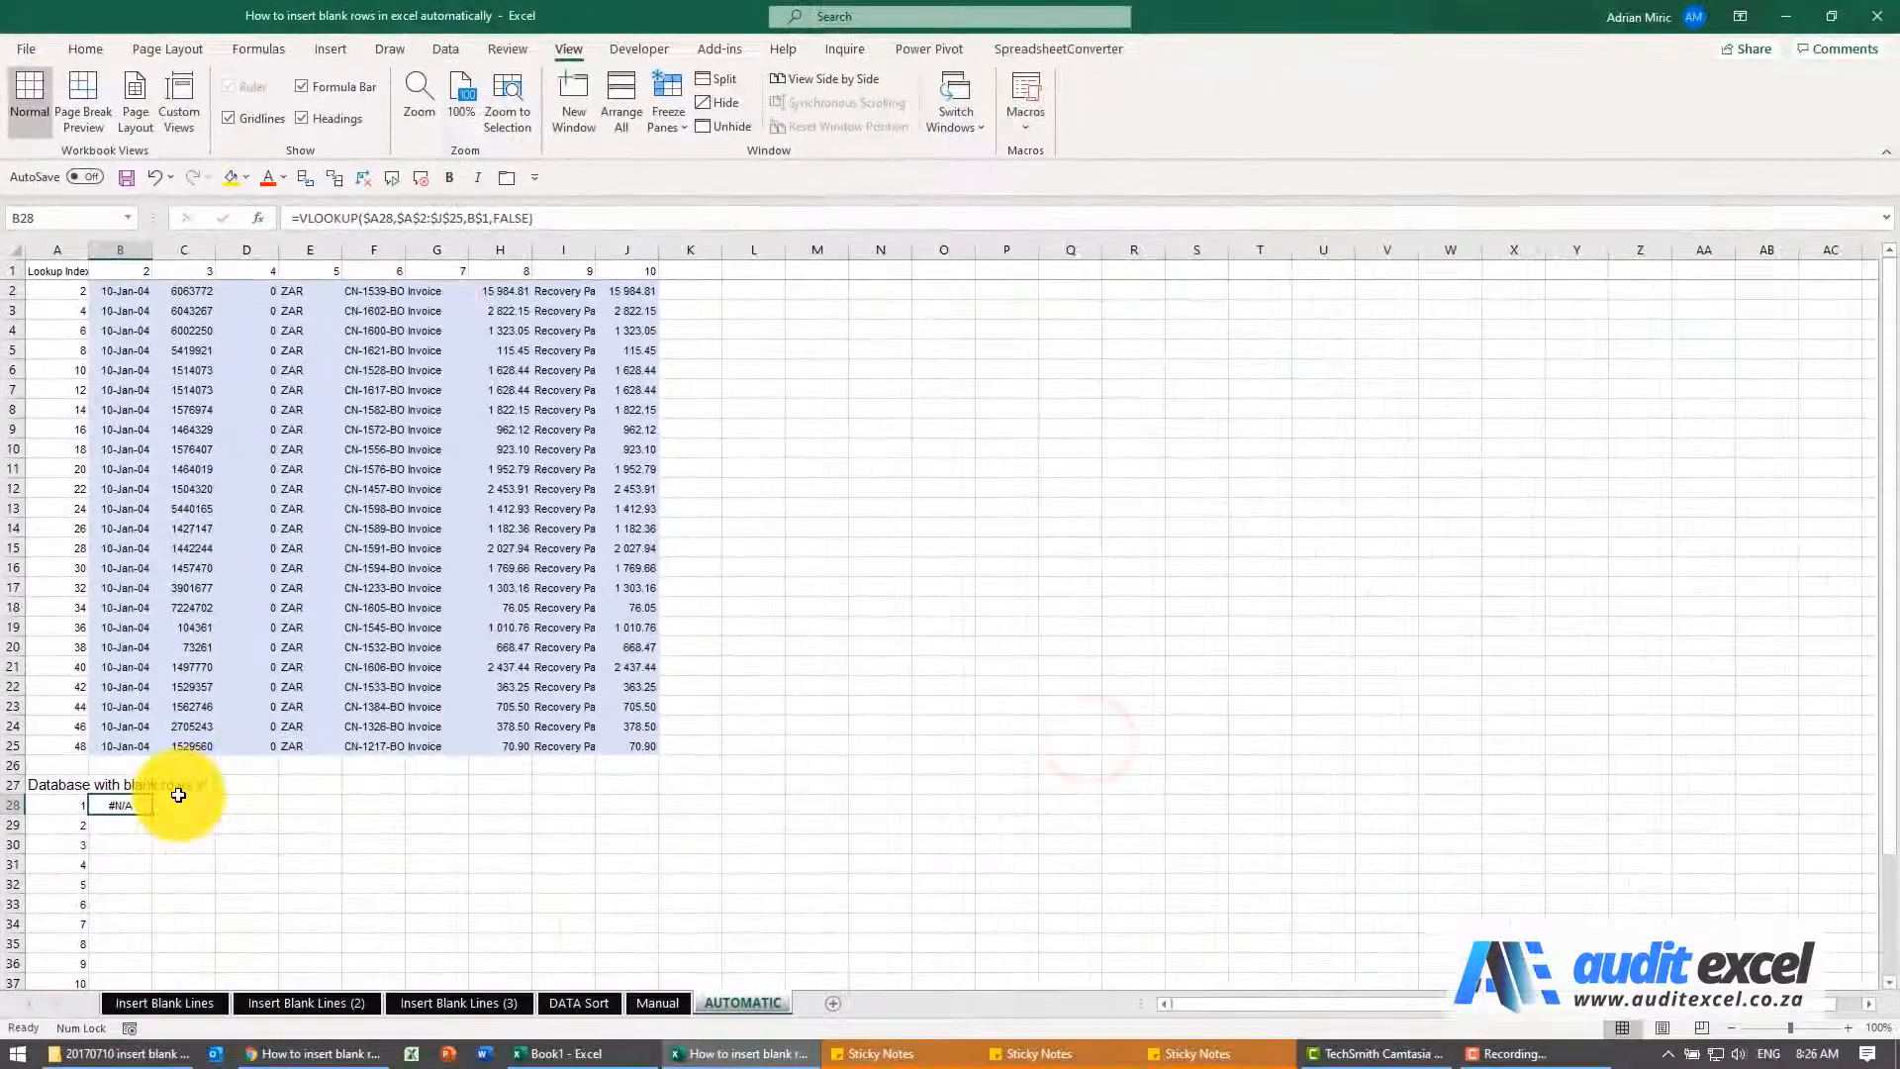
Fill the VLOOKUP formula from B28 down to B43
scroll(179, 794, down, 3)
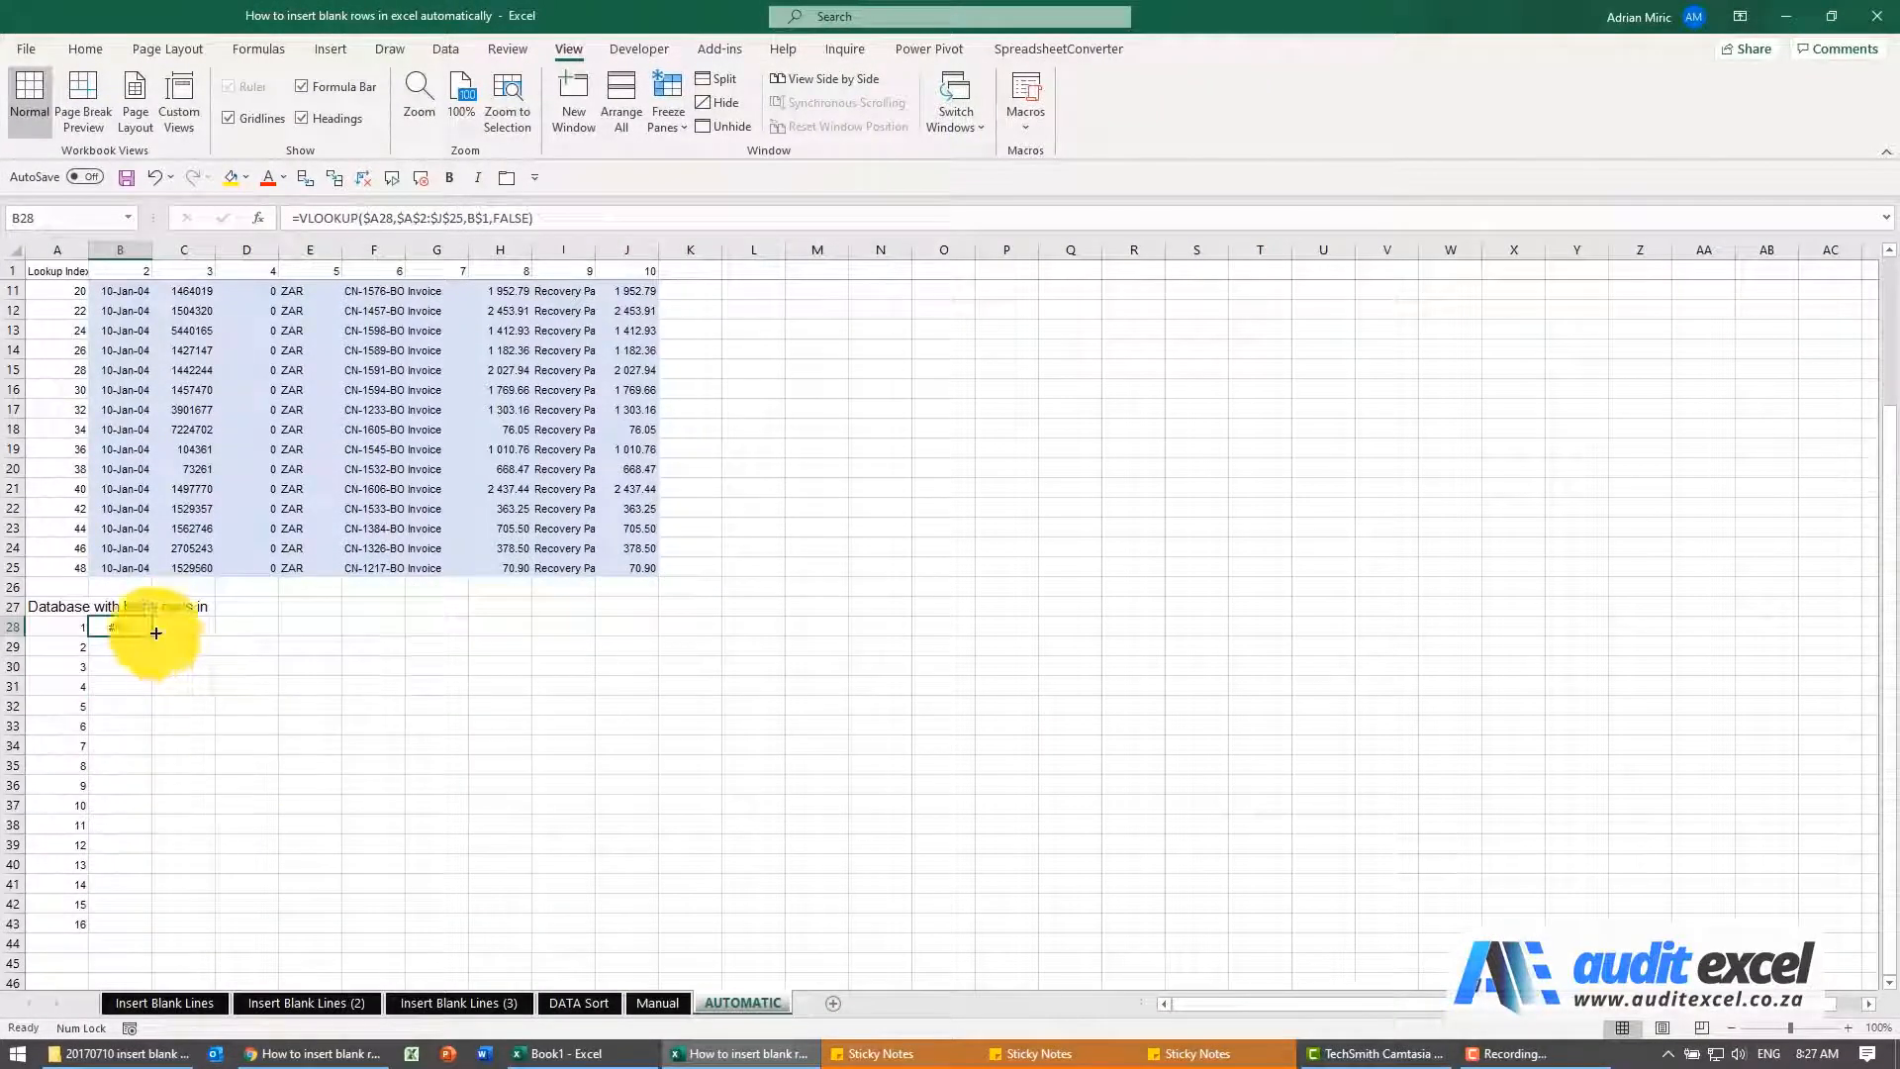
drag(154, 634, 127, 925)
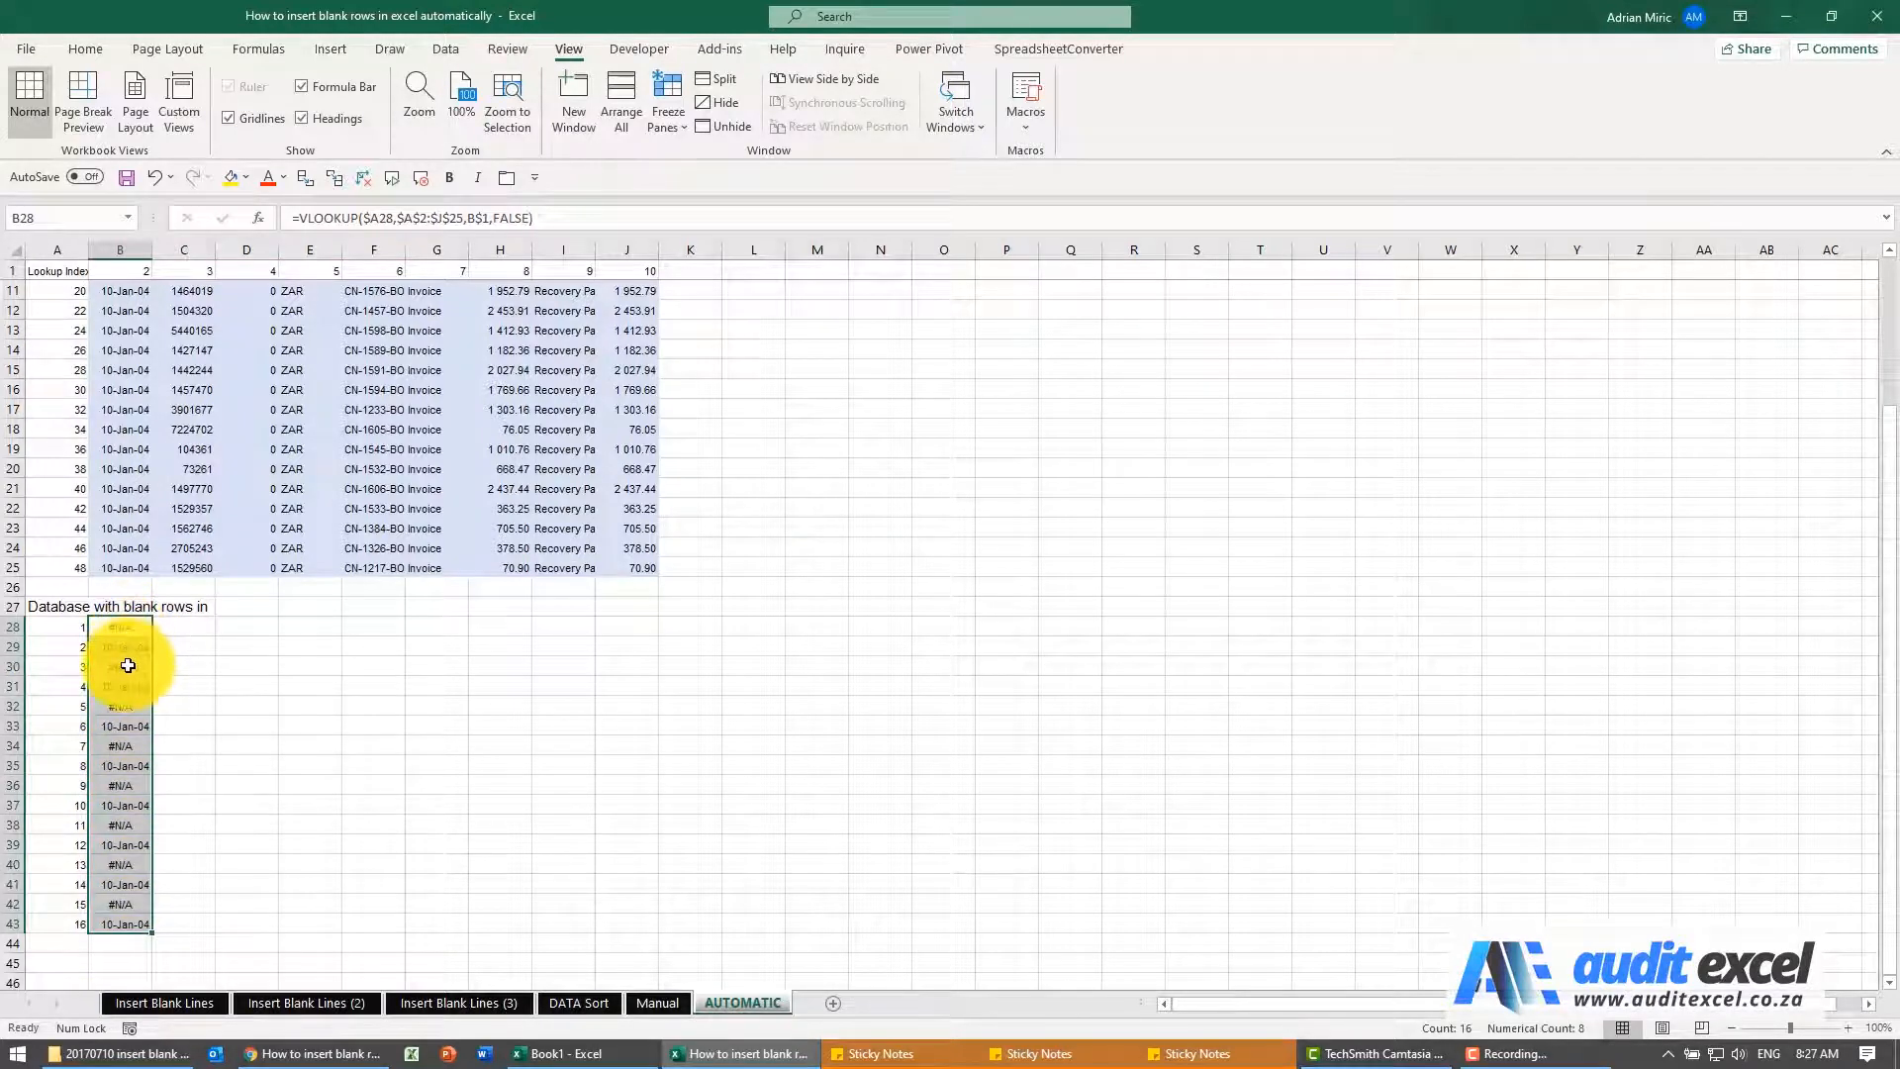
scroll(194, 659, up, 3)
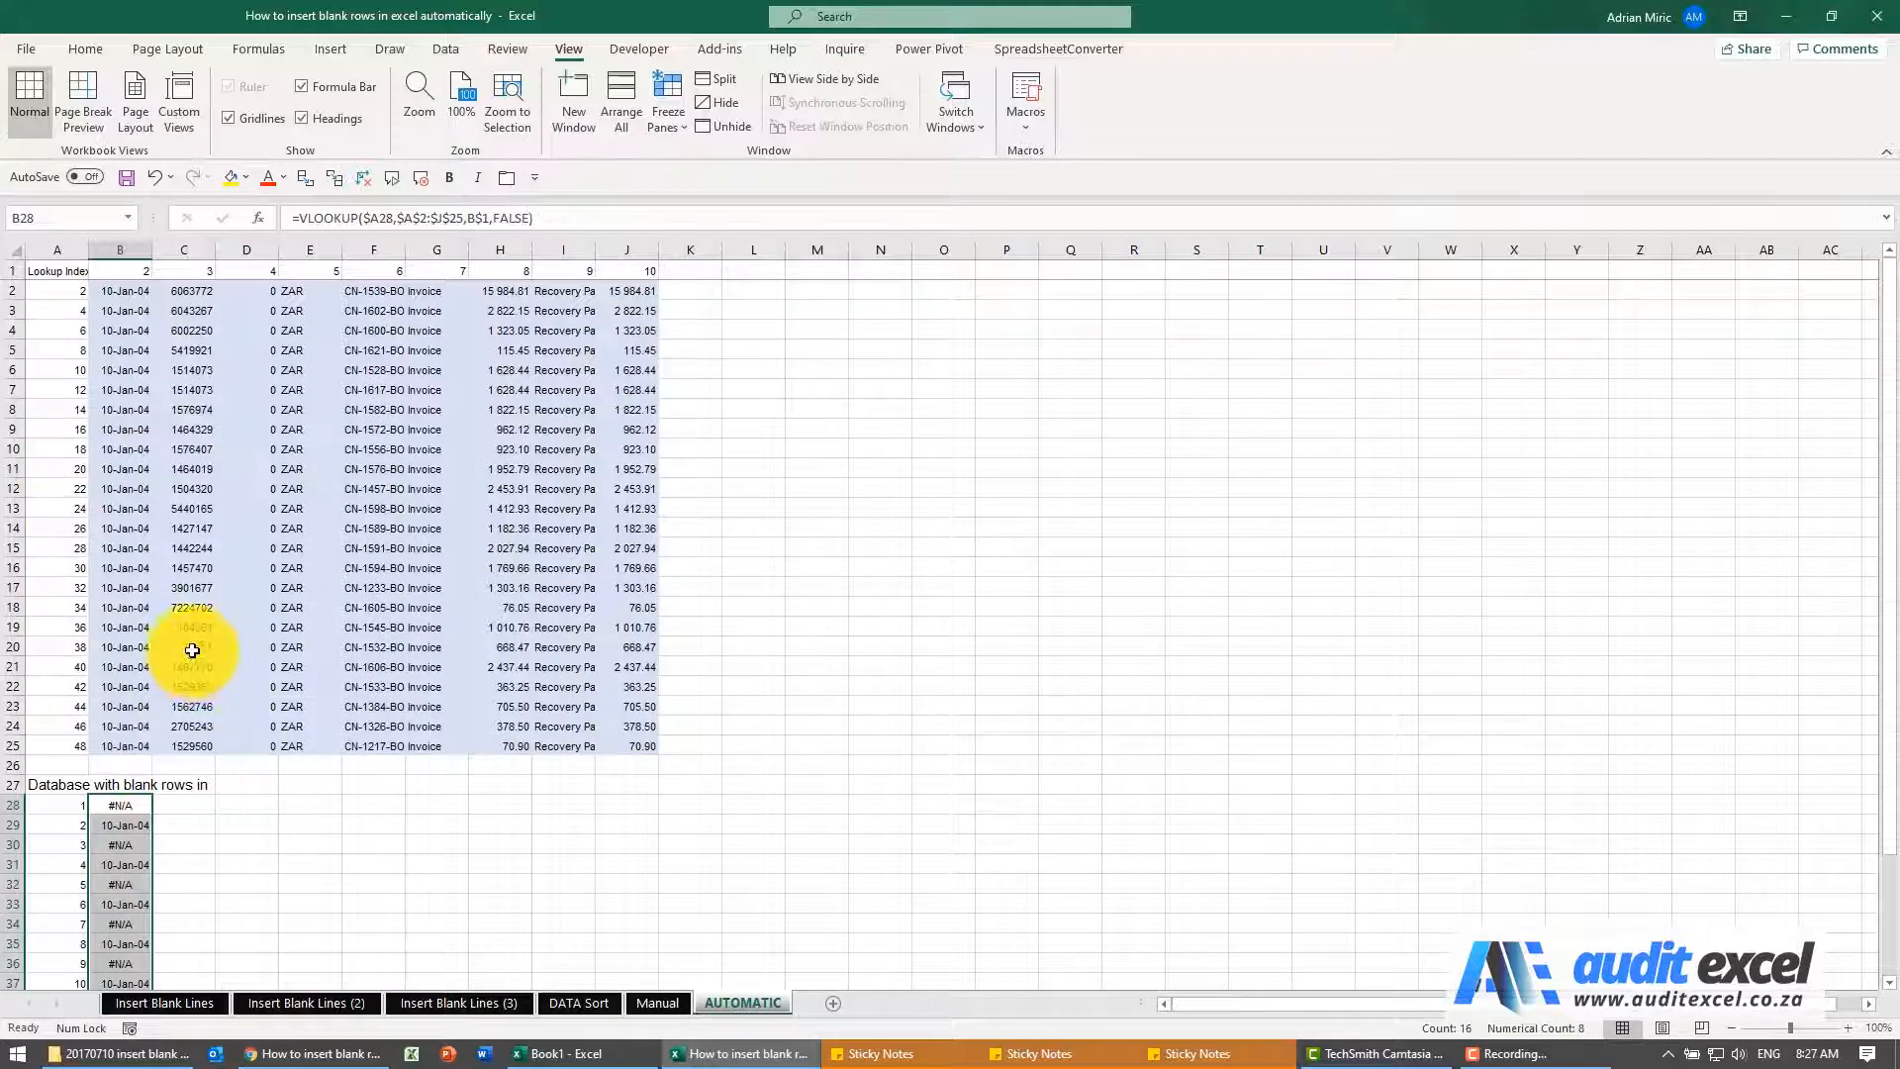
Copy the formulas in B28:B43 and paste them as formulas only across columns C to J, starting at row 28
scroll(192, 650, down, 4)
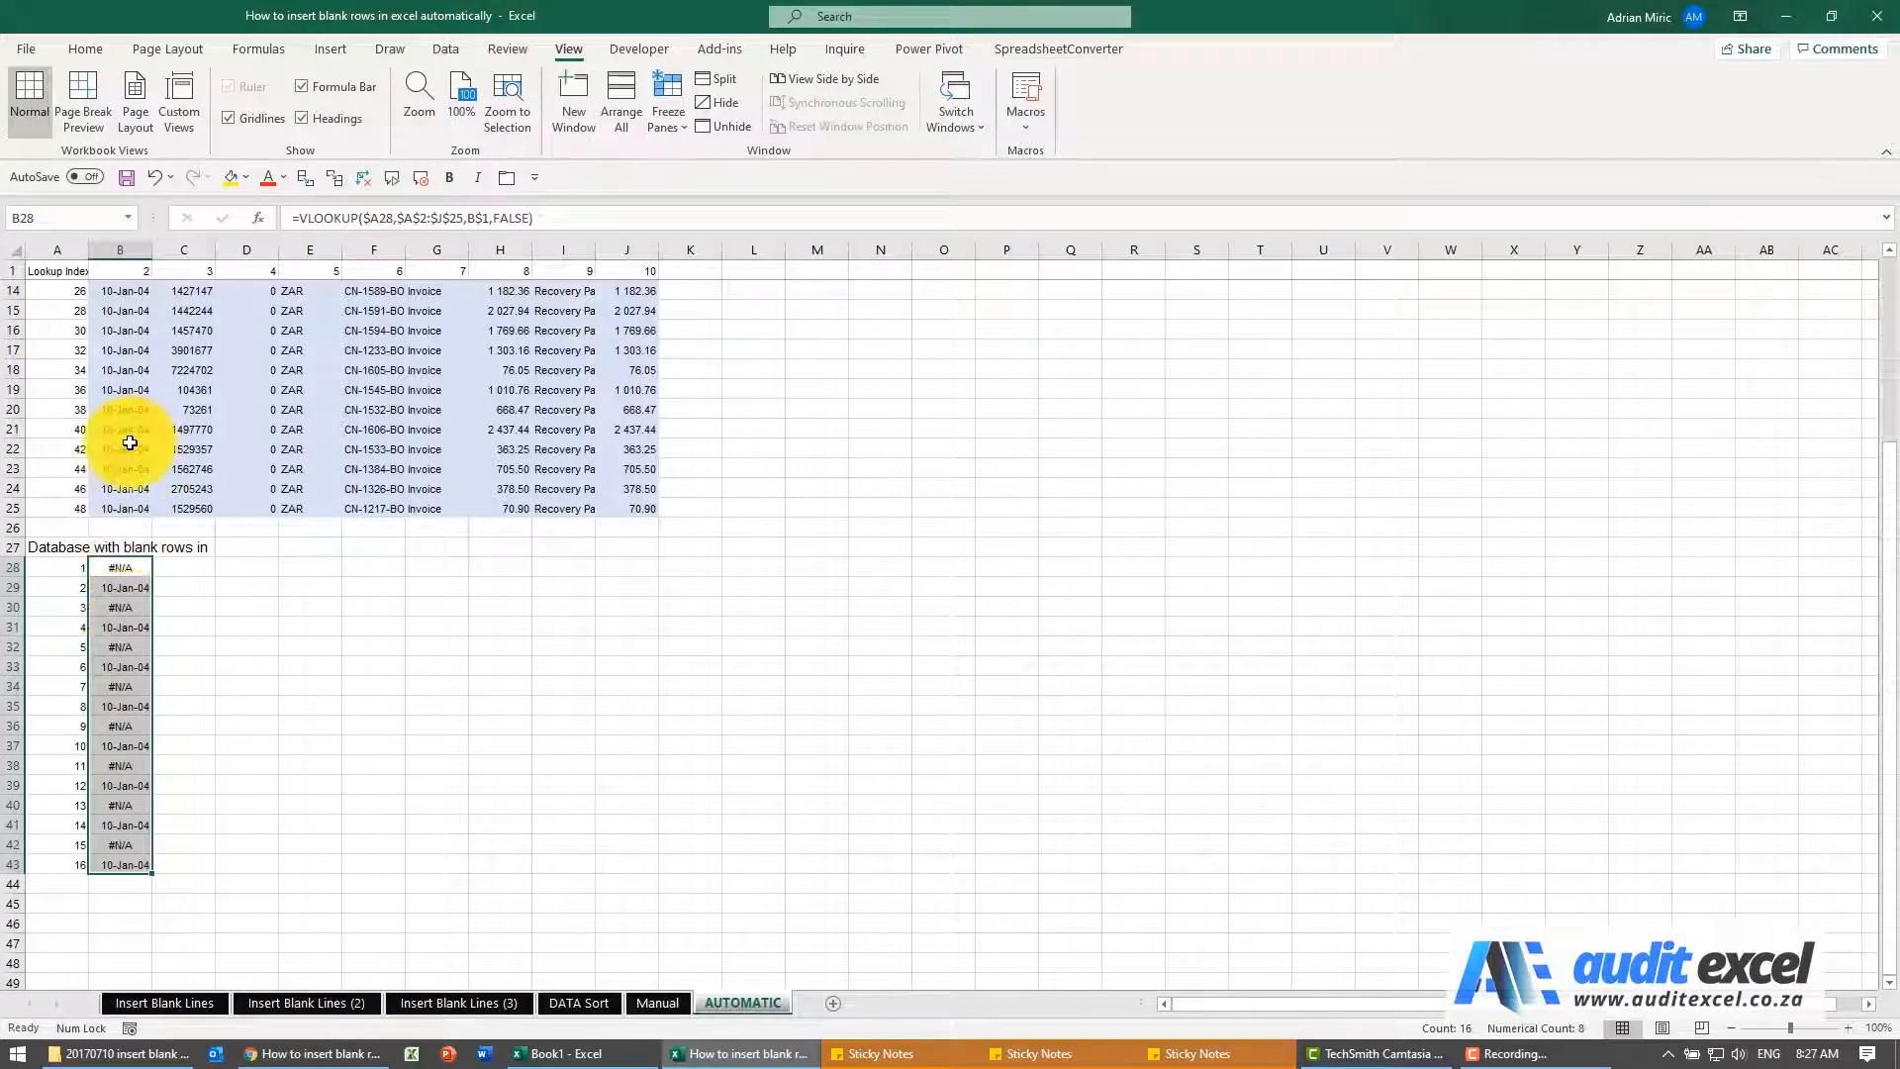
key(ctrl+c)
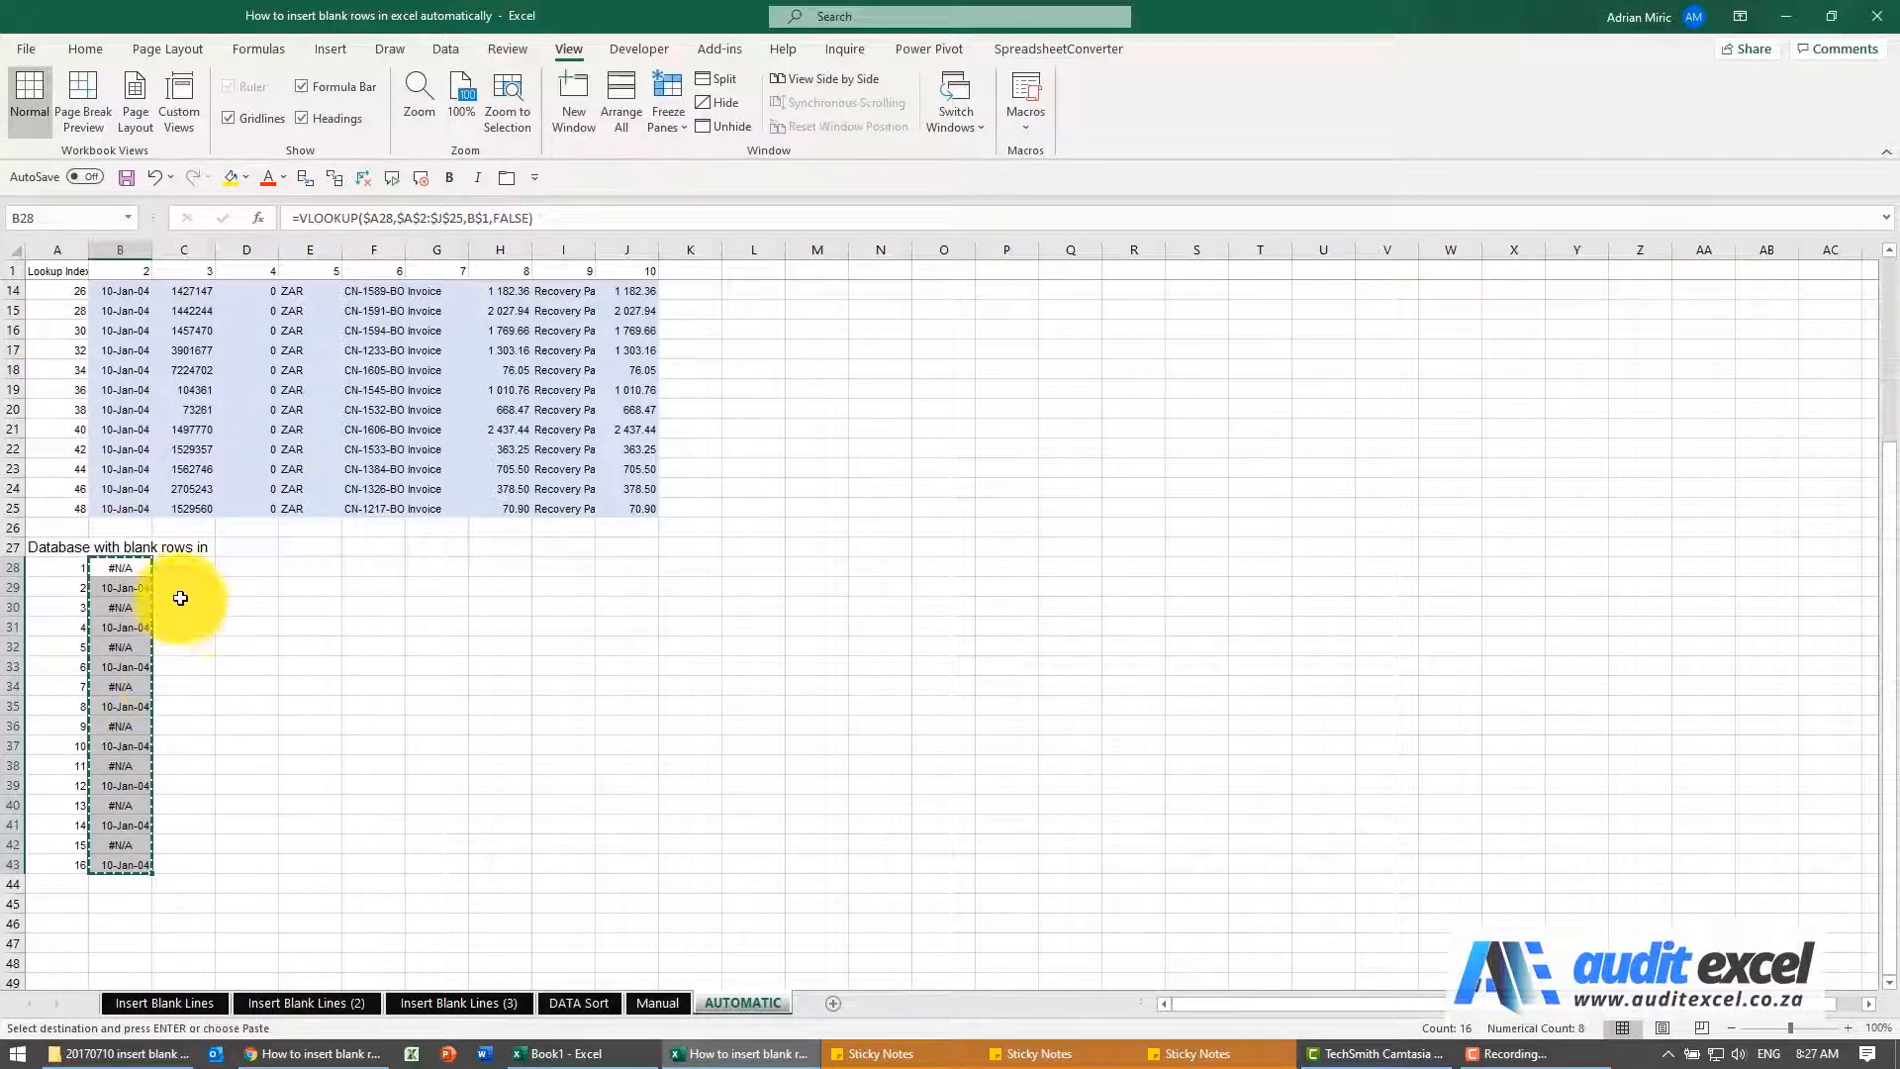
click(182, 568)
drag(290, 567, 614, 564)
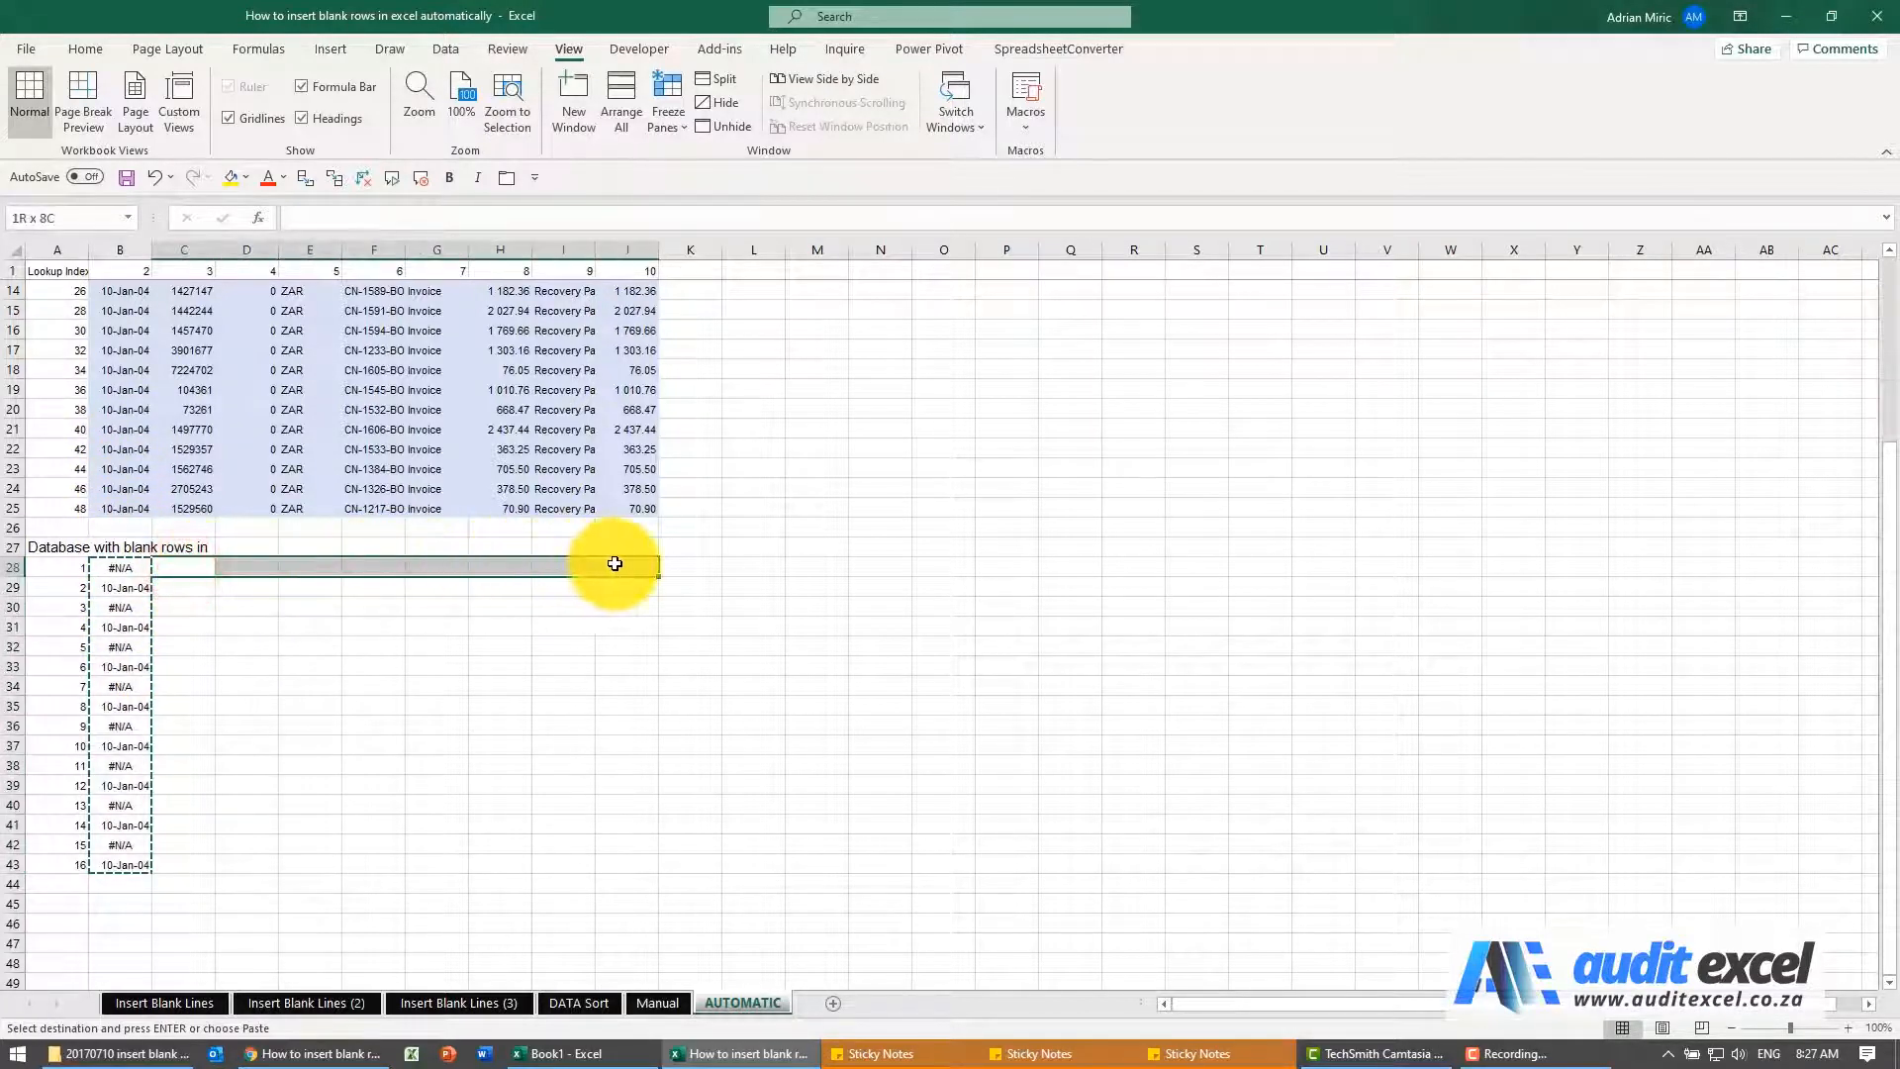
right_click(614, 564)
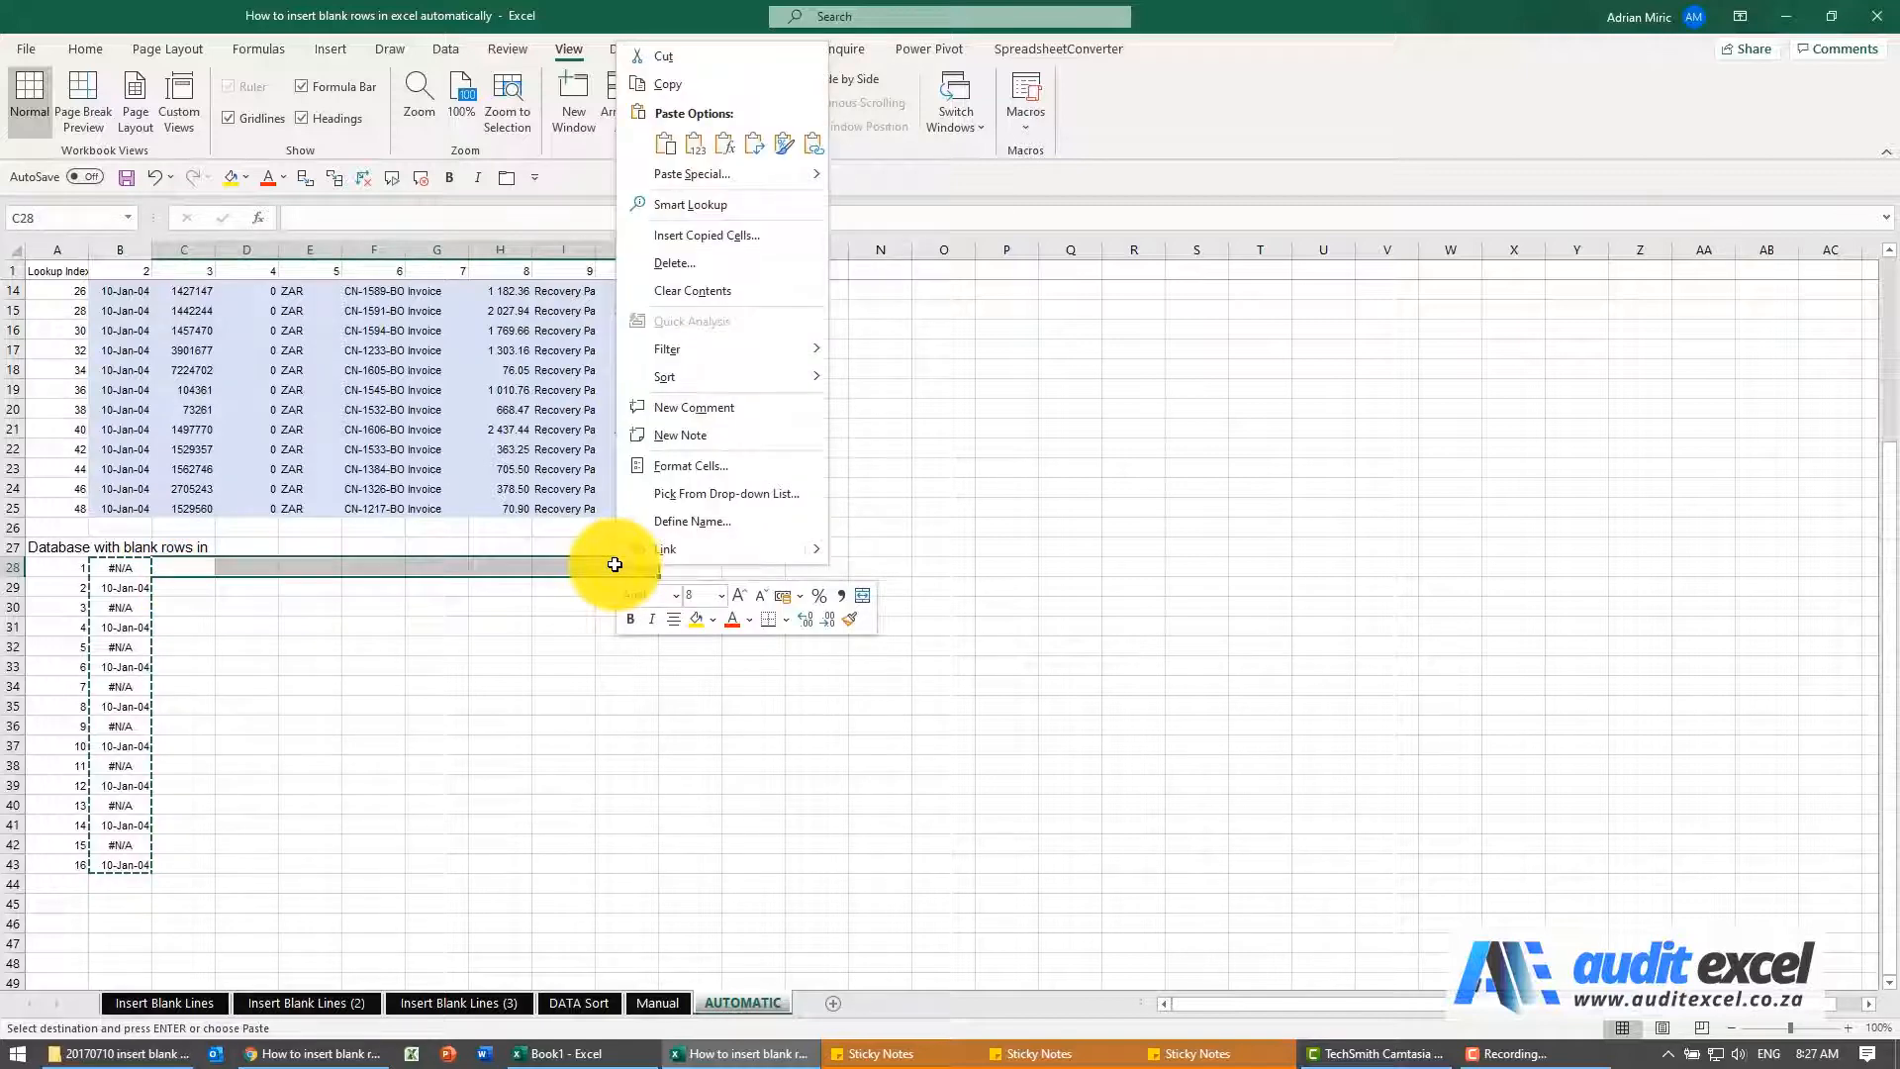
click(727, 147)
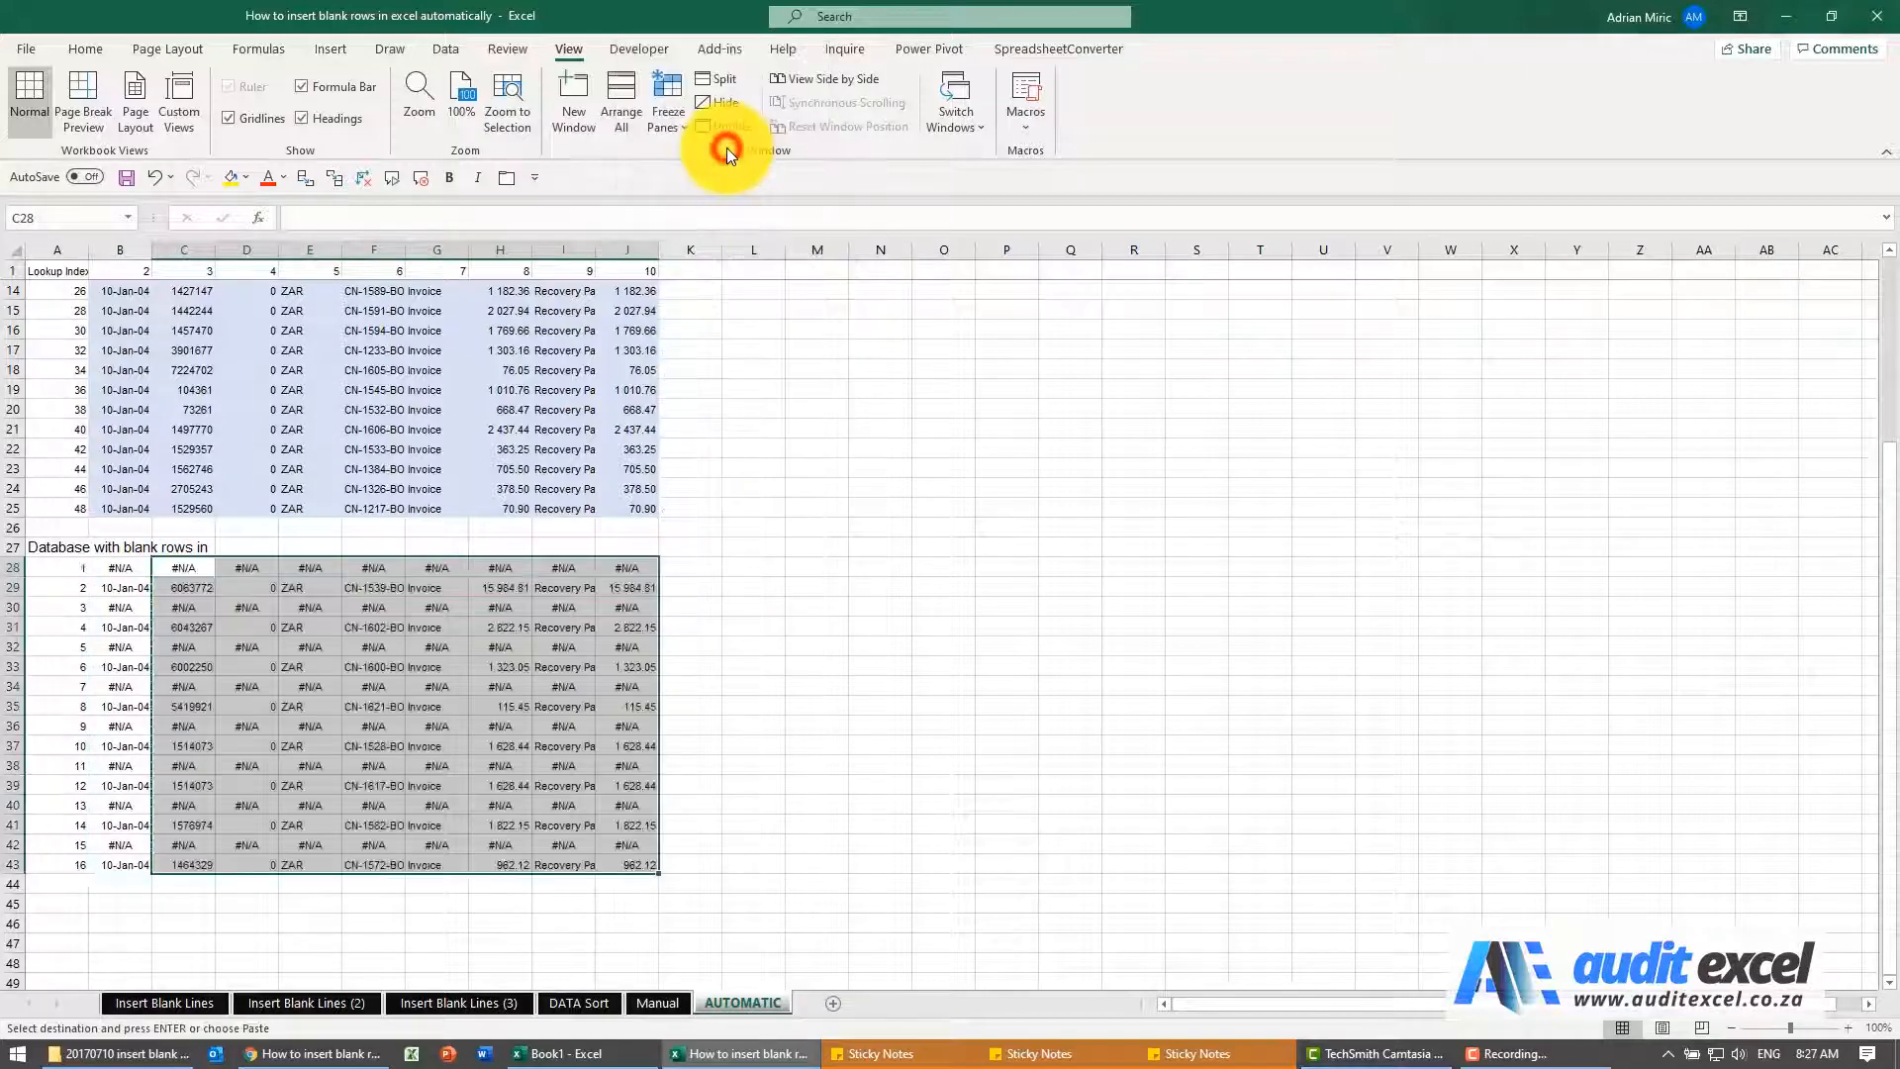
Wrap the VLOOKUP formula in B28 in an IFERROR that returns "" in case of an error
scroll(297, 619, up, 1)
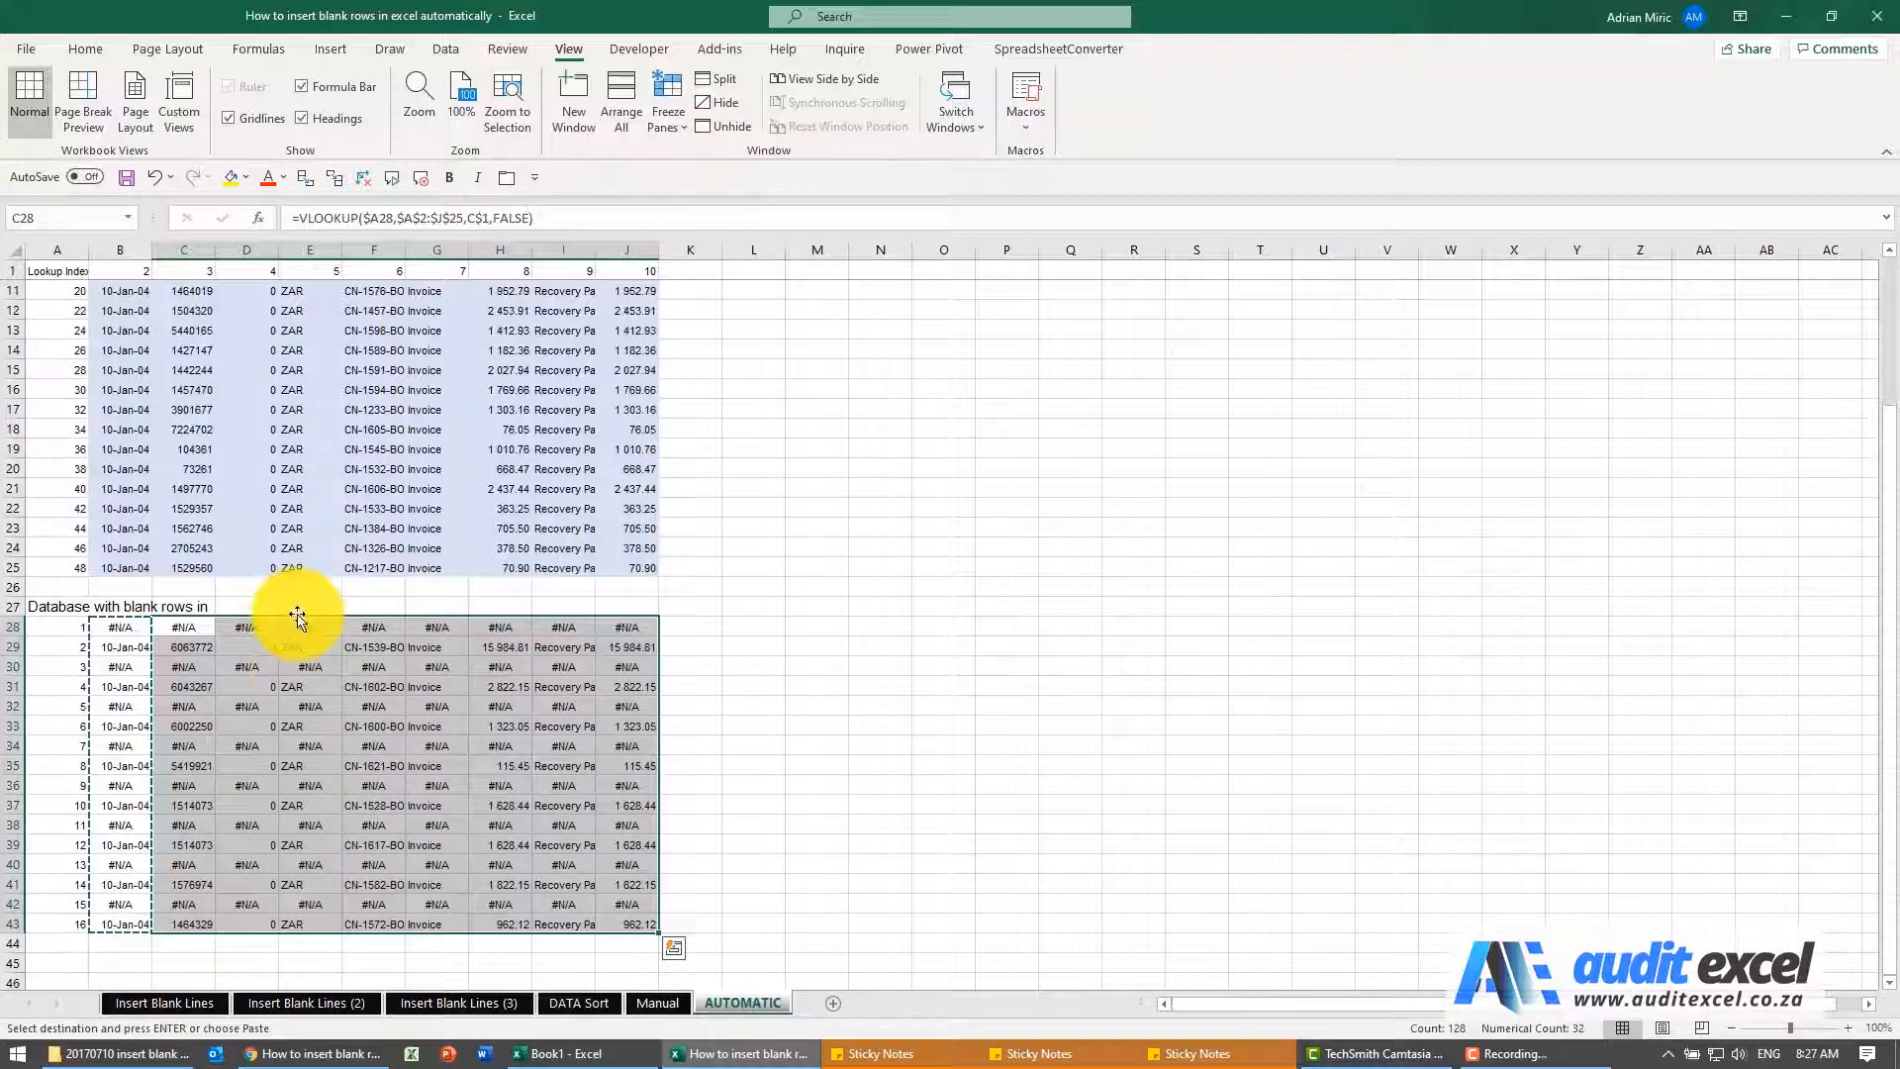
scroll(297, 616, up, 3)
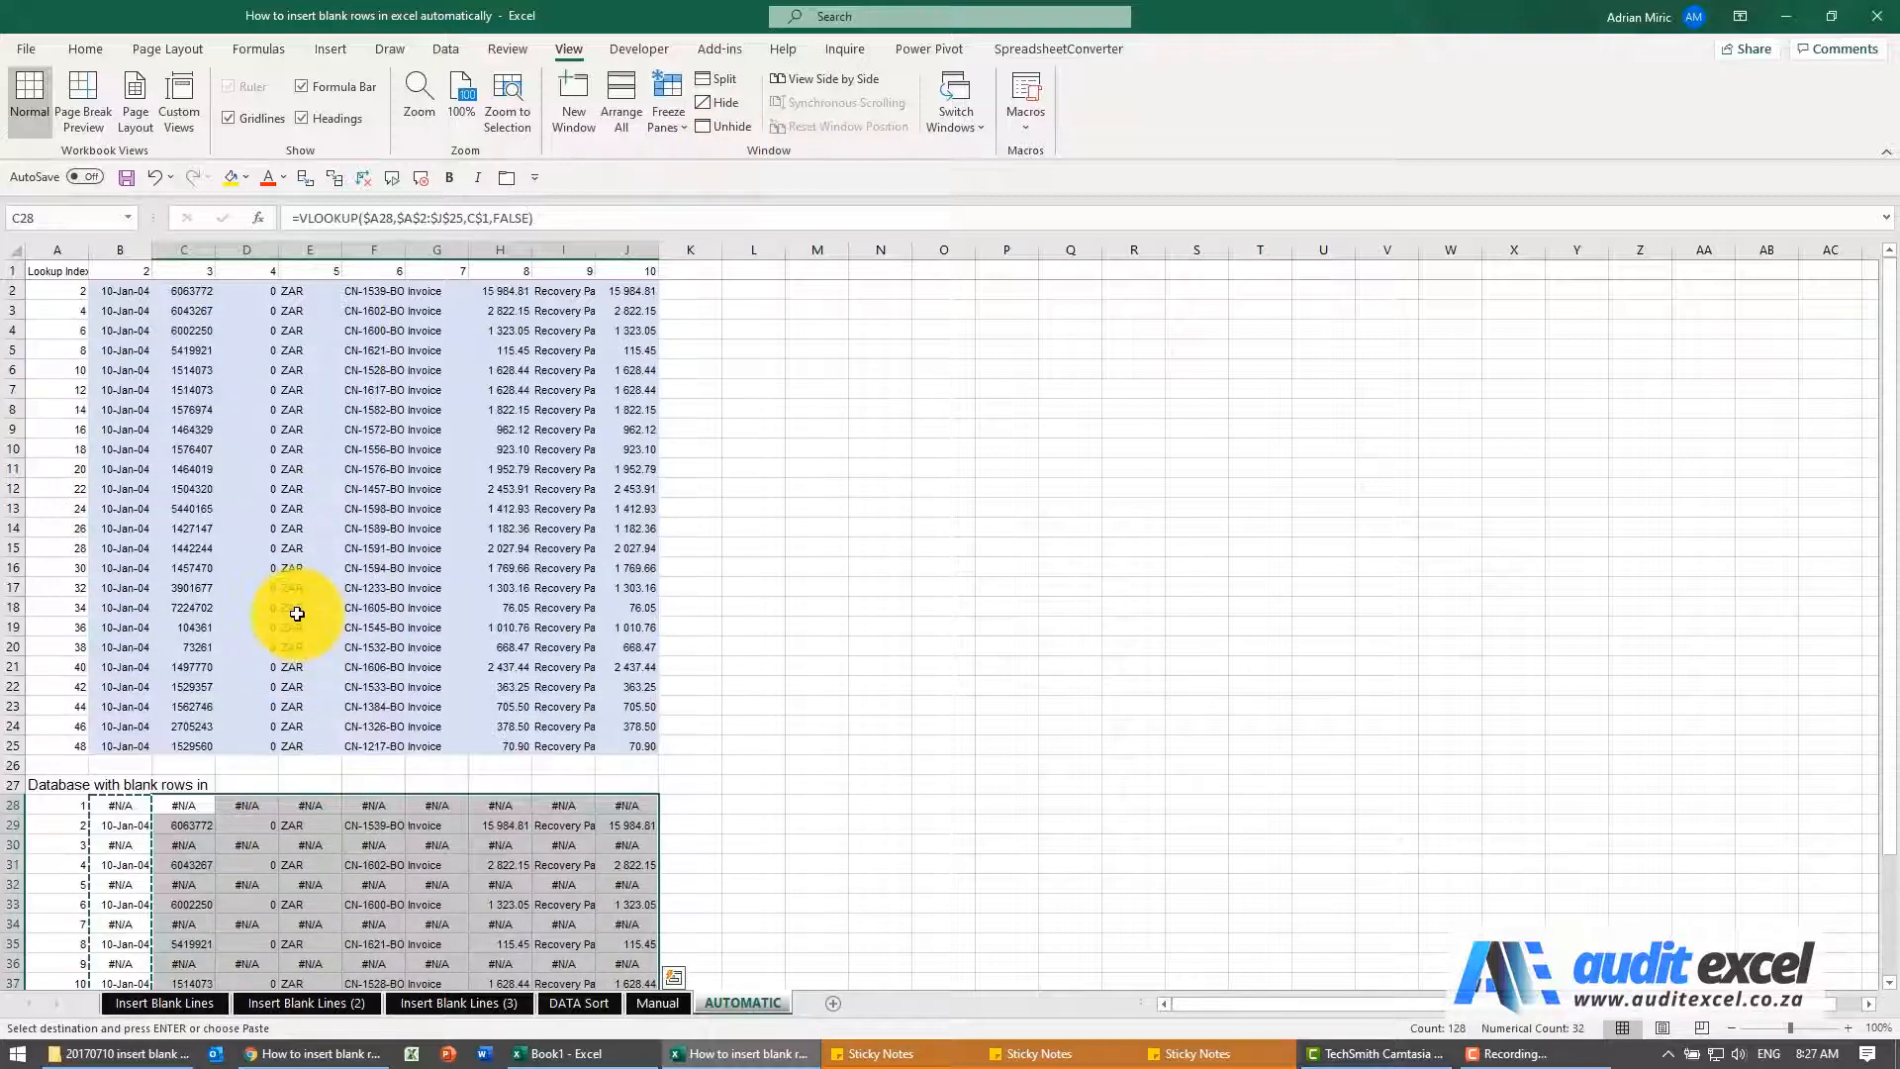
click(133, 808)
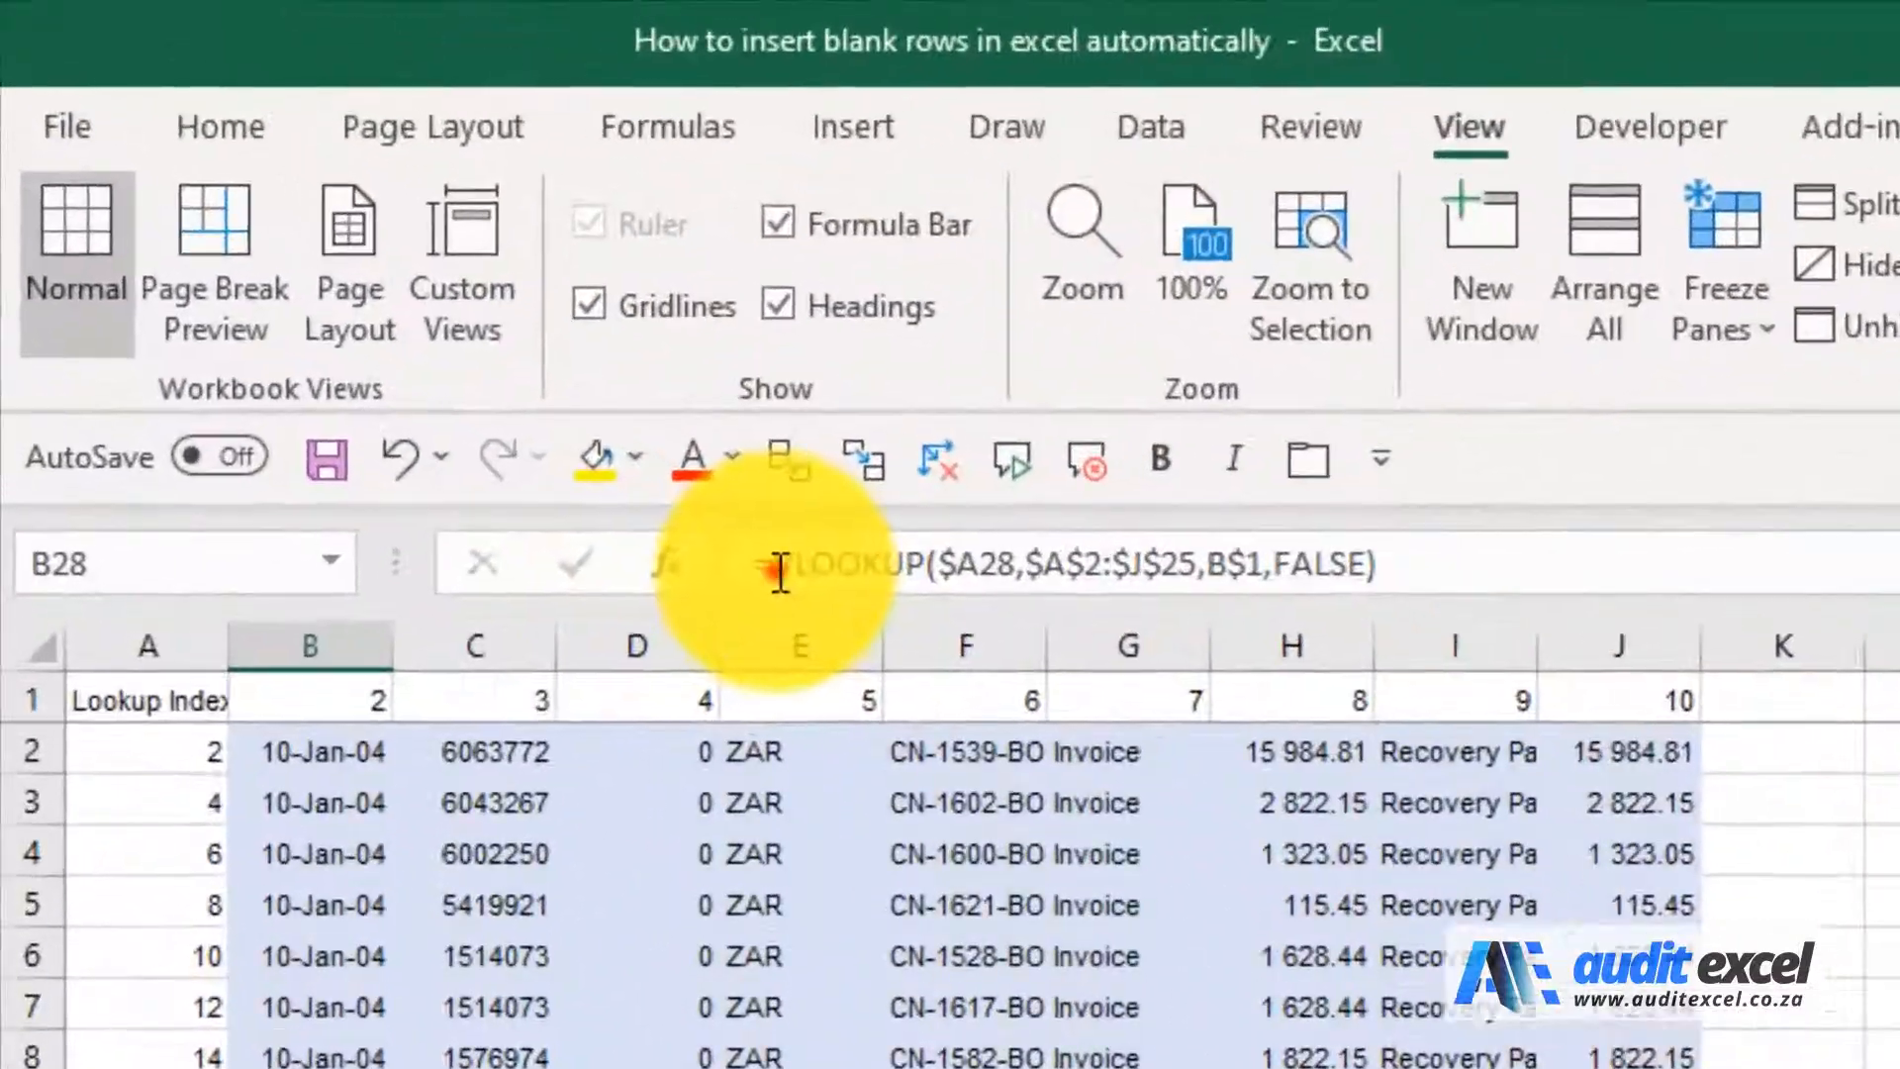
click(299, 218)
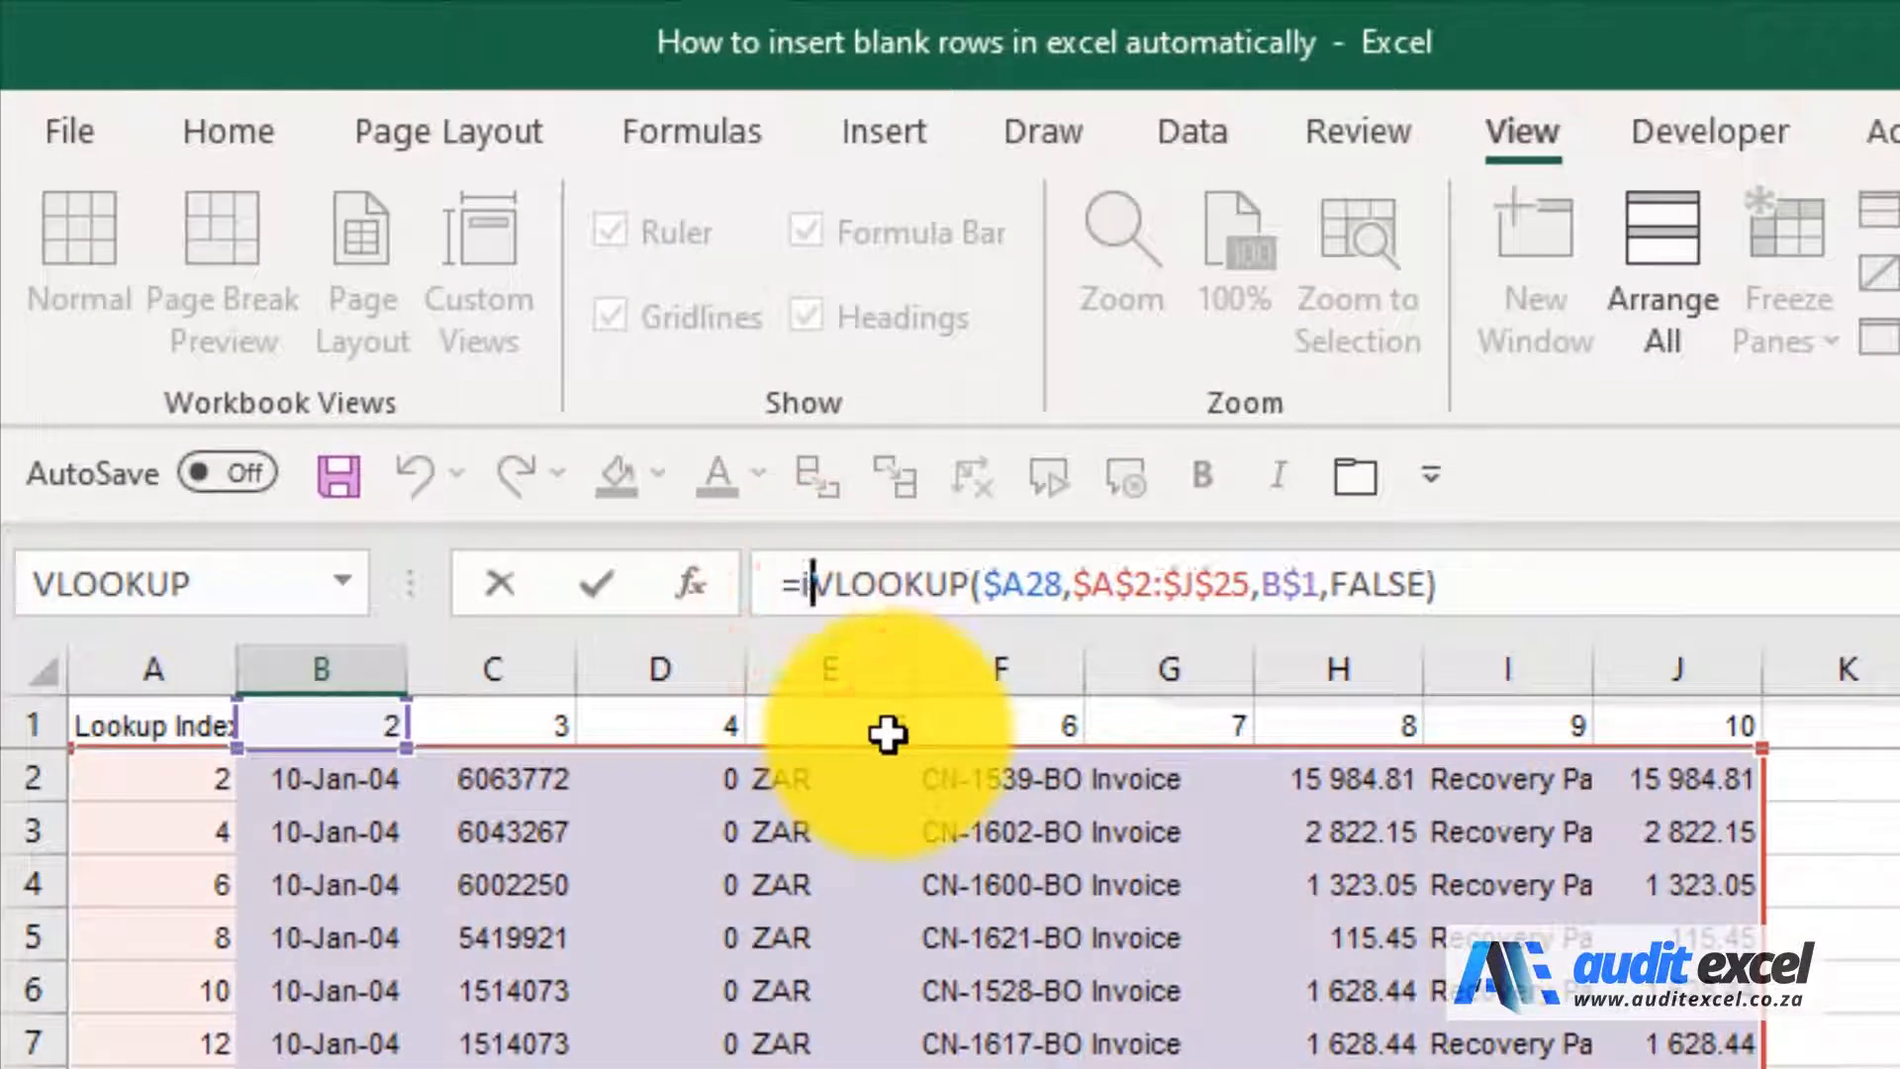
text(iferror)
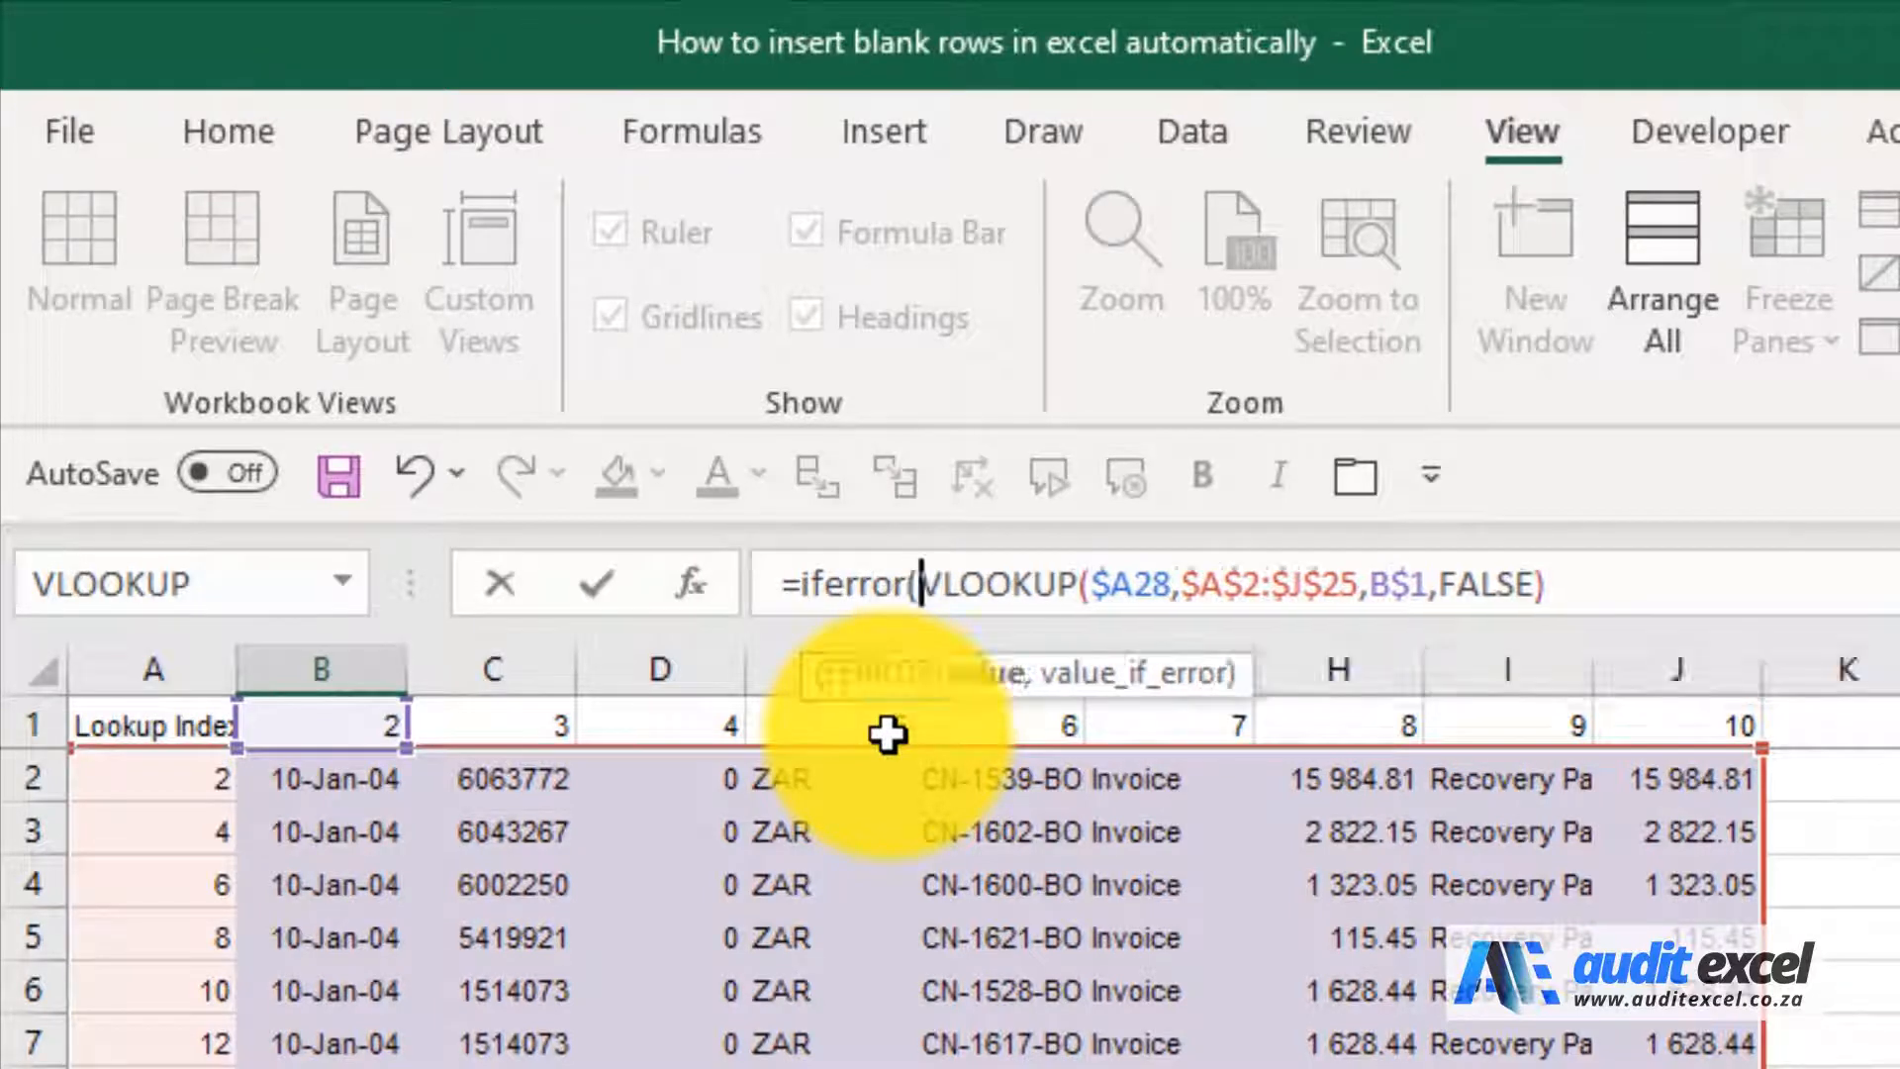
text(()
click(1600, 582)
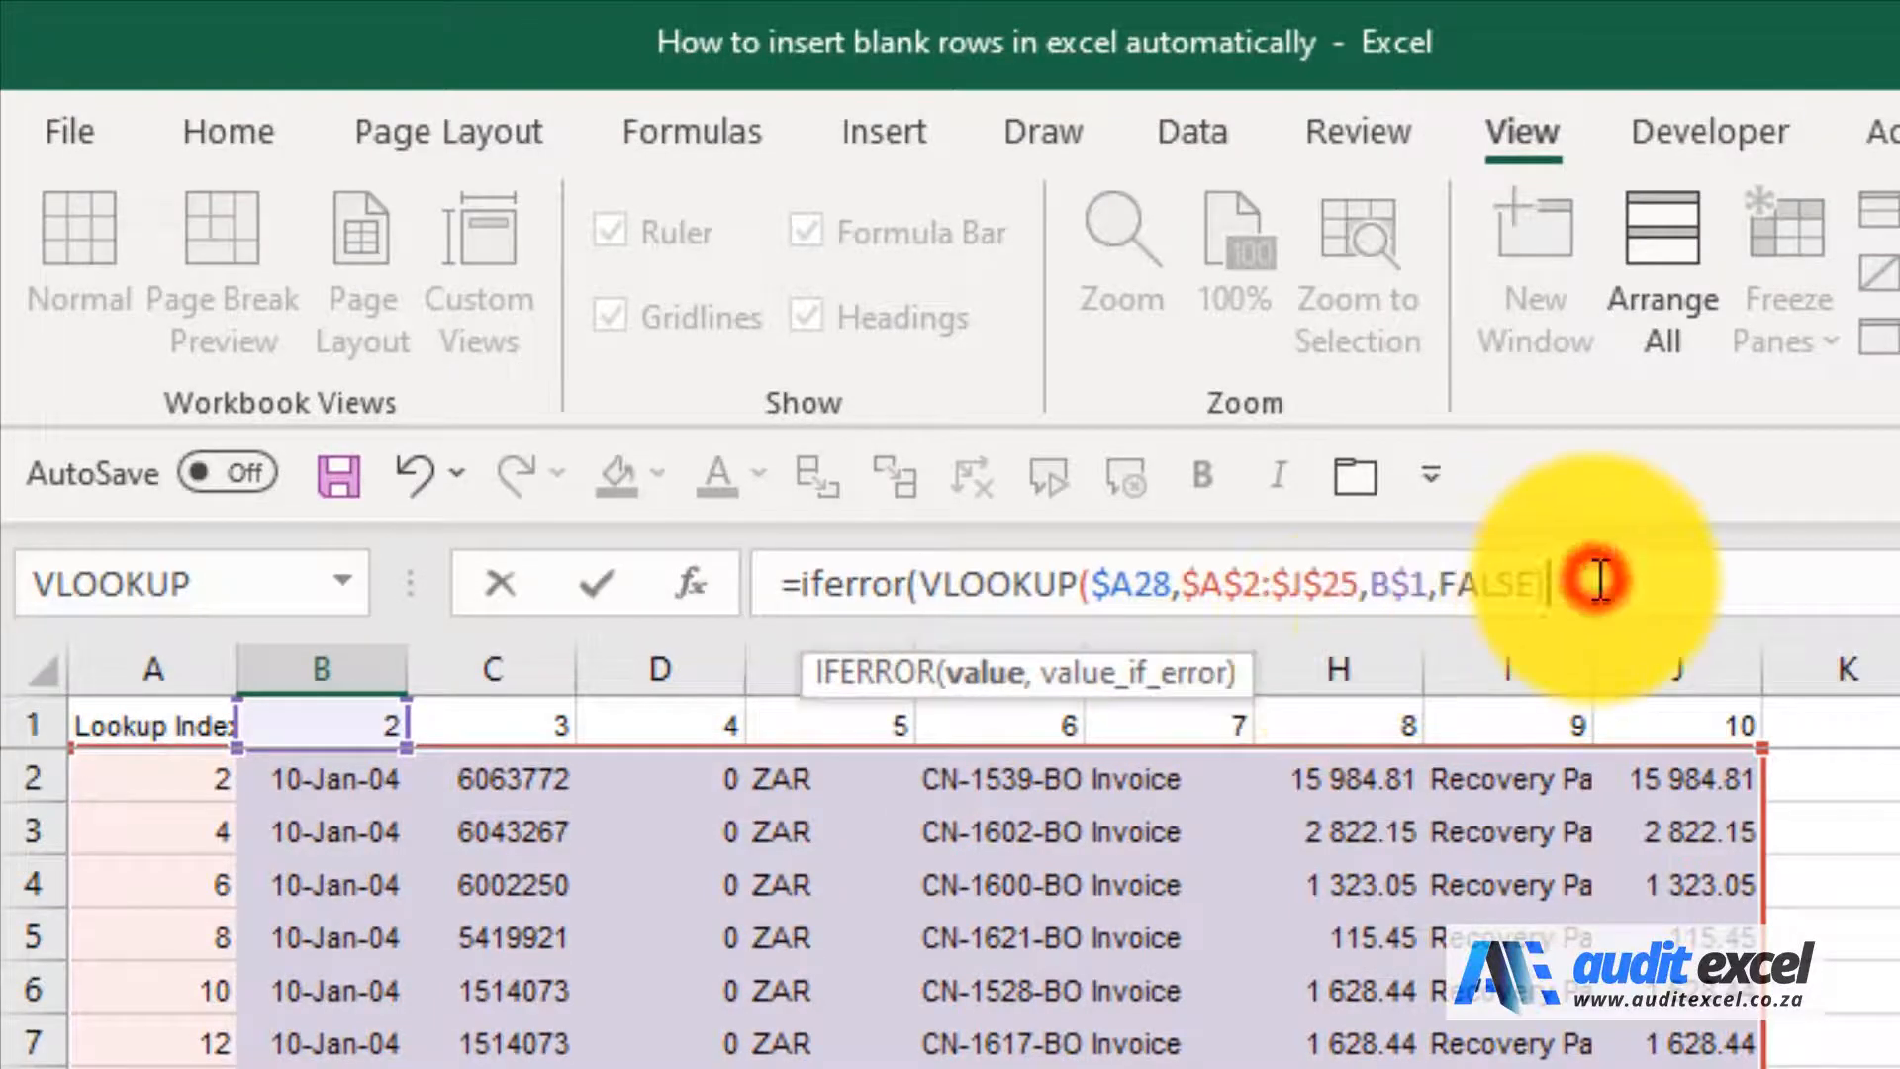
text(,)
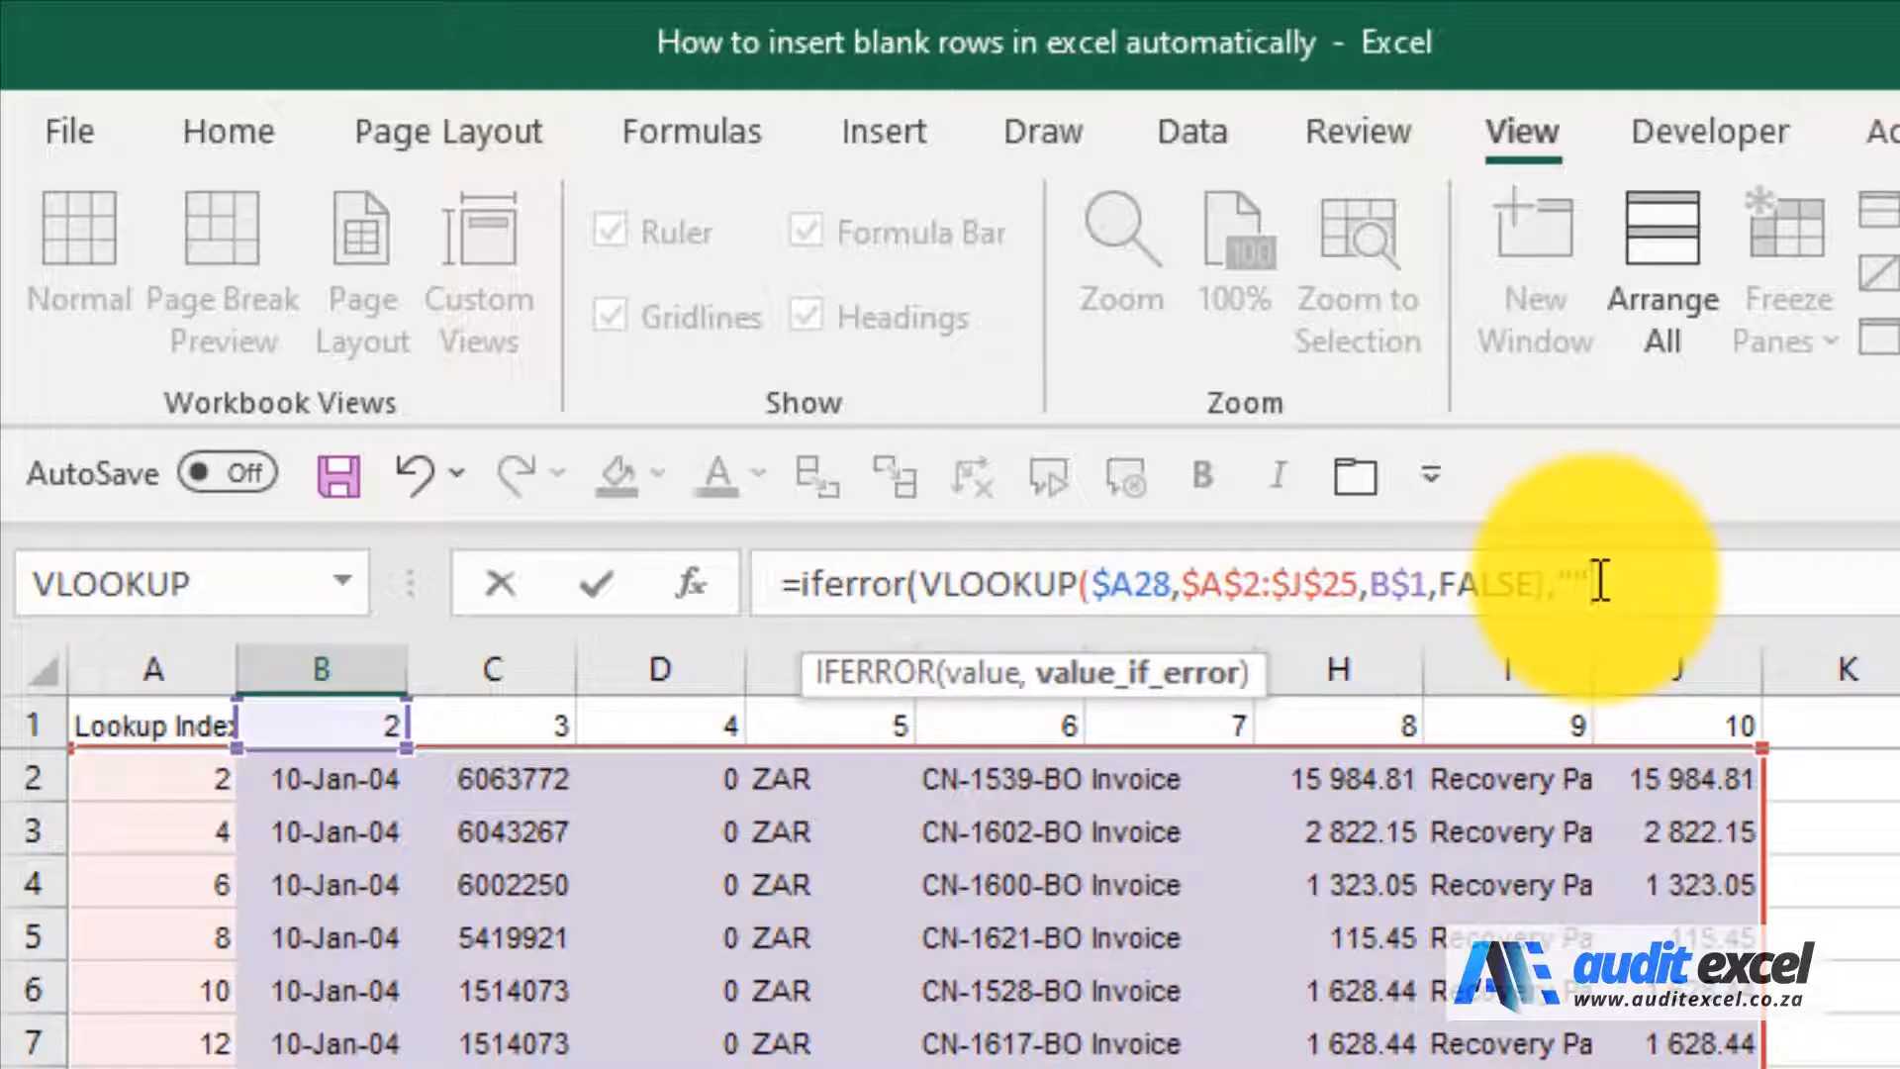
text(""))
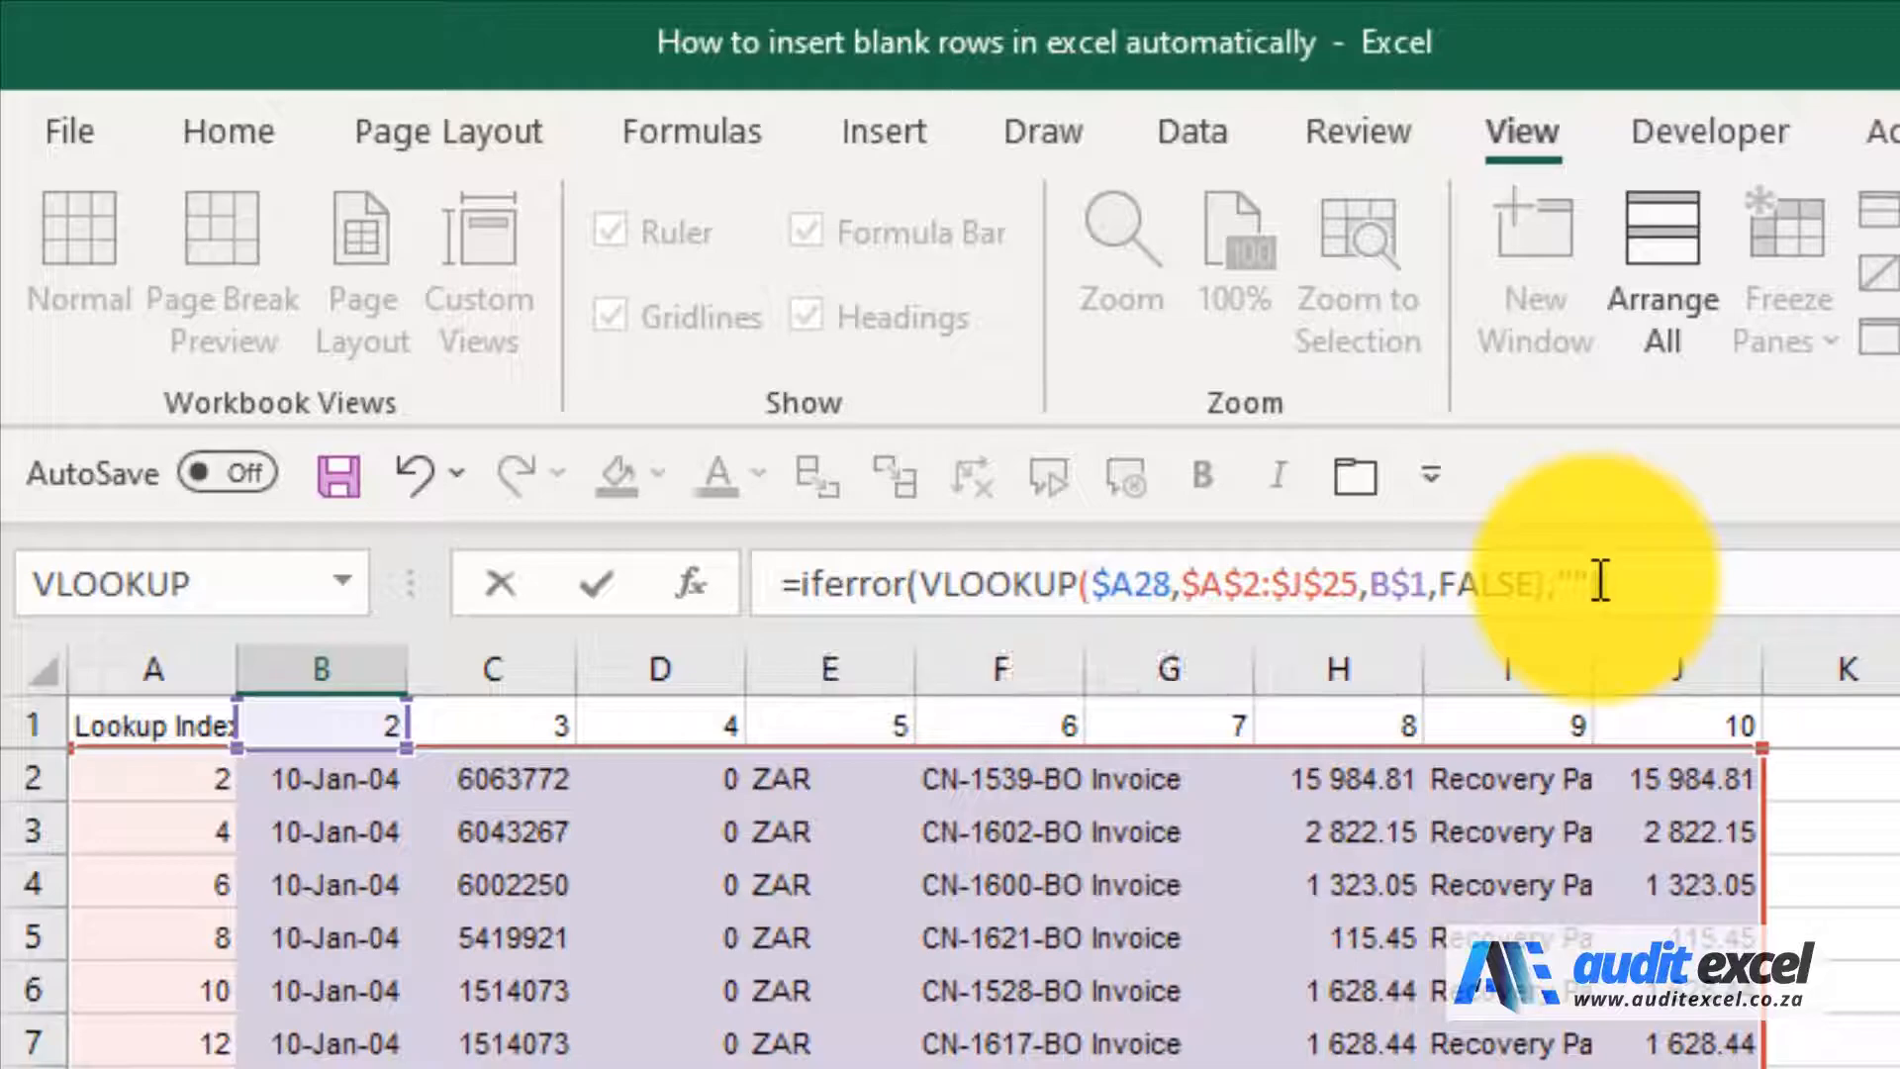
key(ctrl+Return)
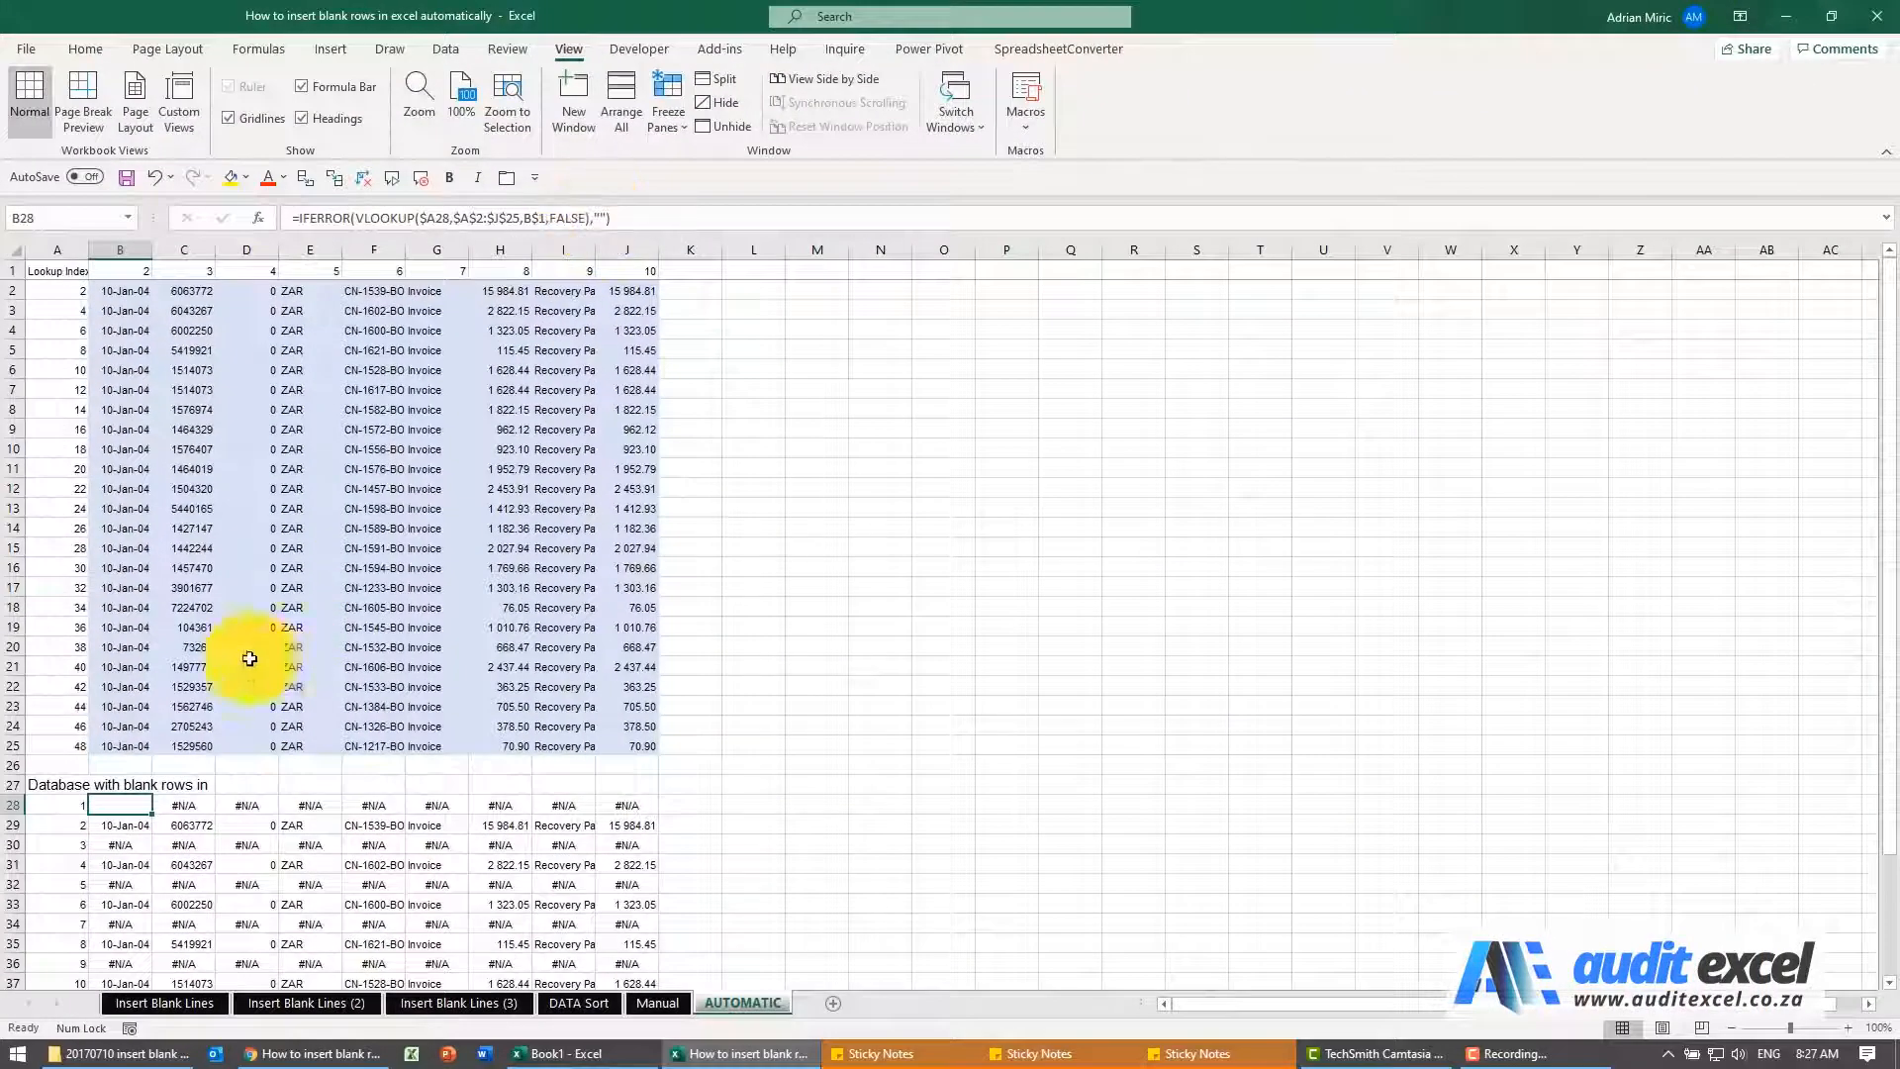
Copy the IFERROR formula in B28 and paste it as a formula only over the whole range B28:J43
key(ctrl+c)
scroll(204, 763, down, 4)
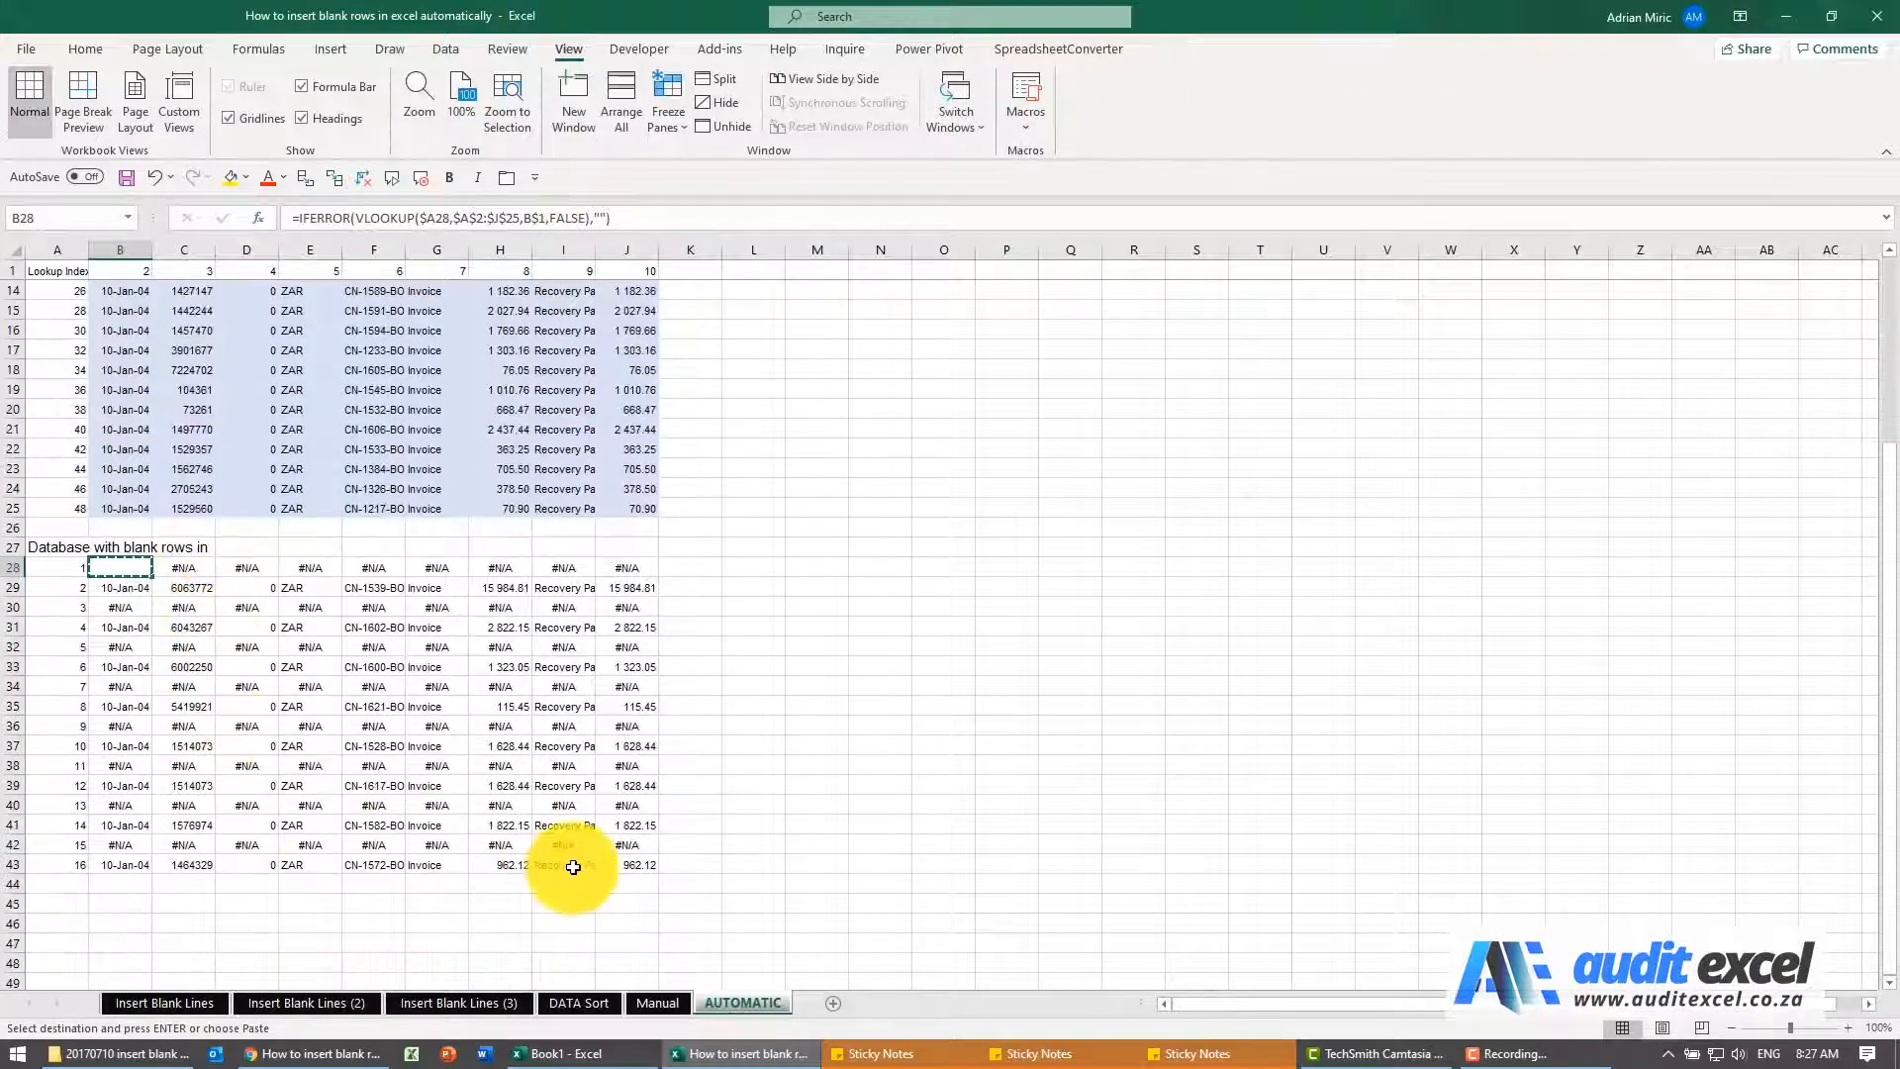
shift+click(606, 867)
click(86, 48)
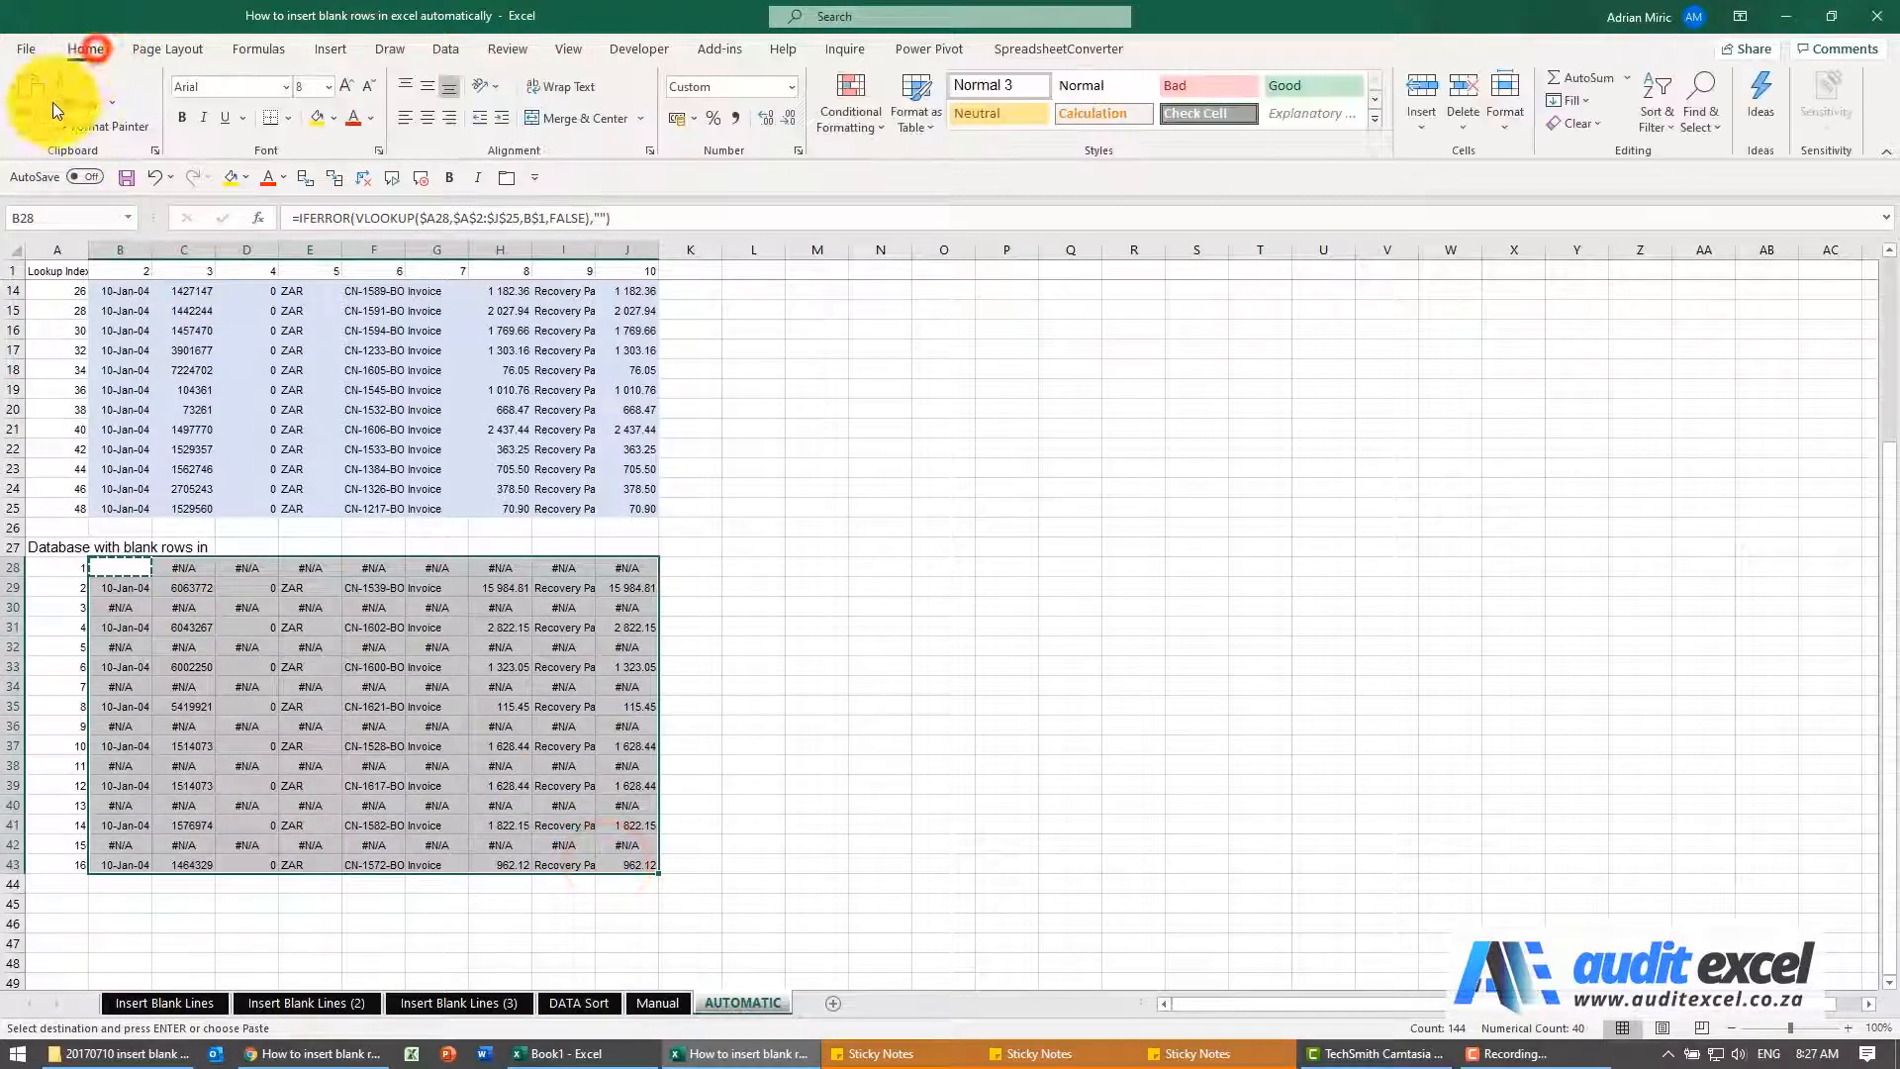
click(22, 121)
click(51, 186)
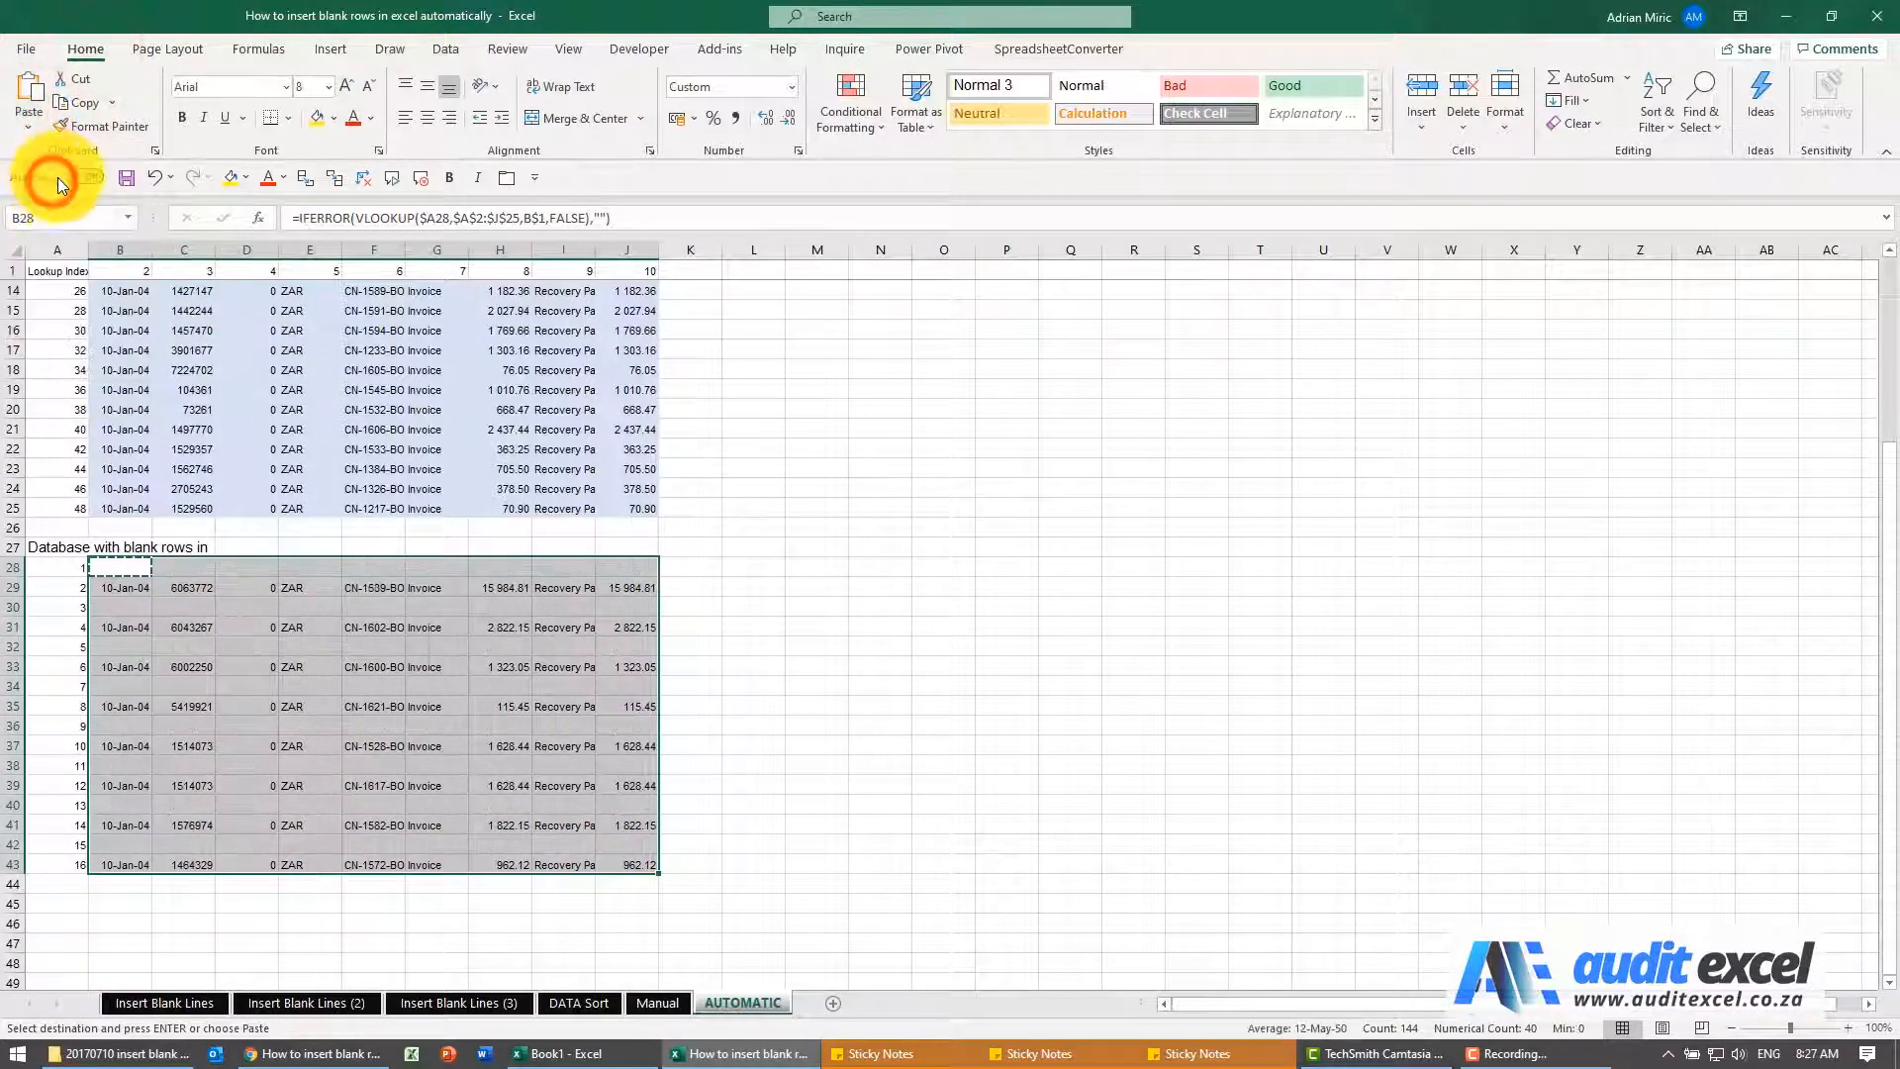
click(234, 570)
scroll(233, 578, up, 4)
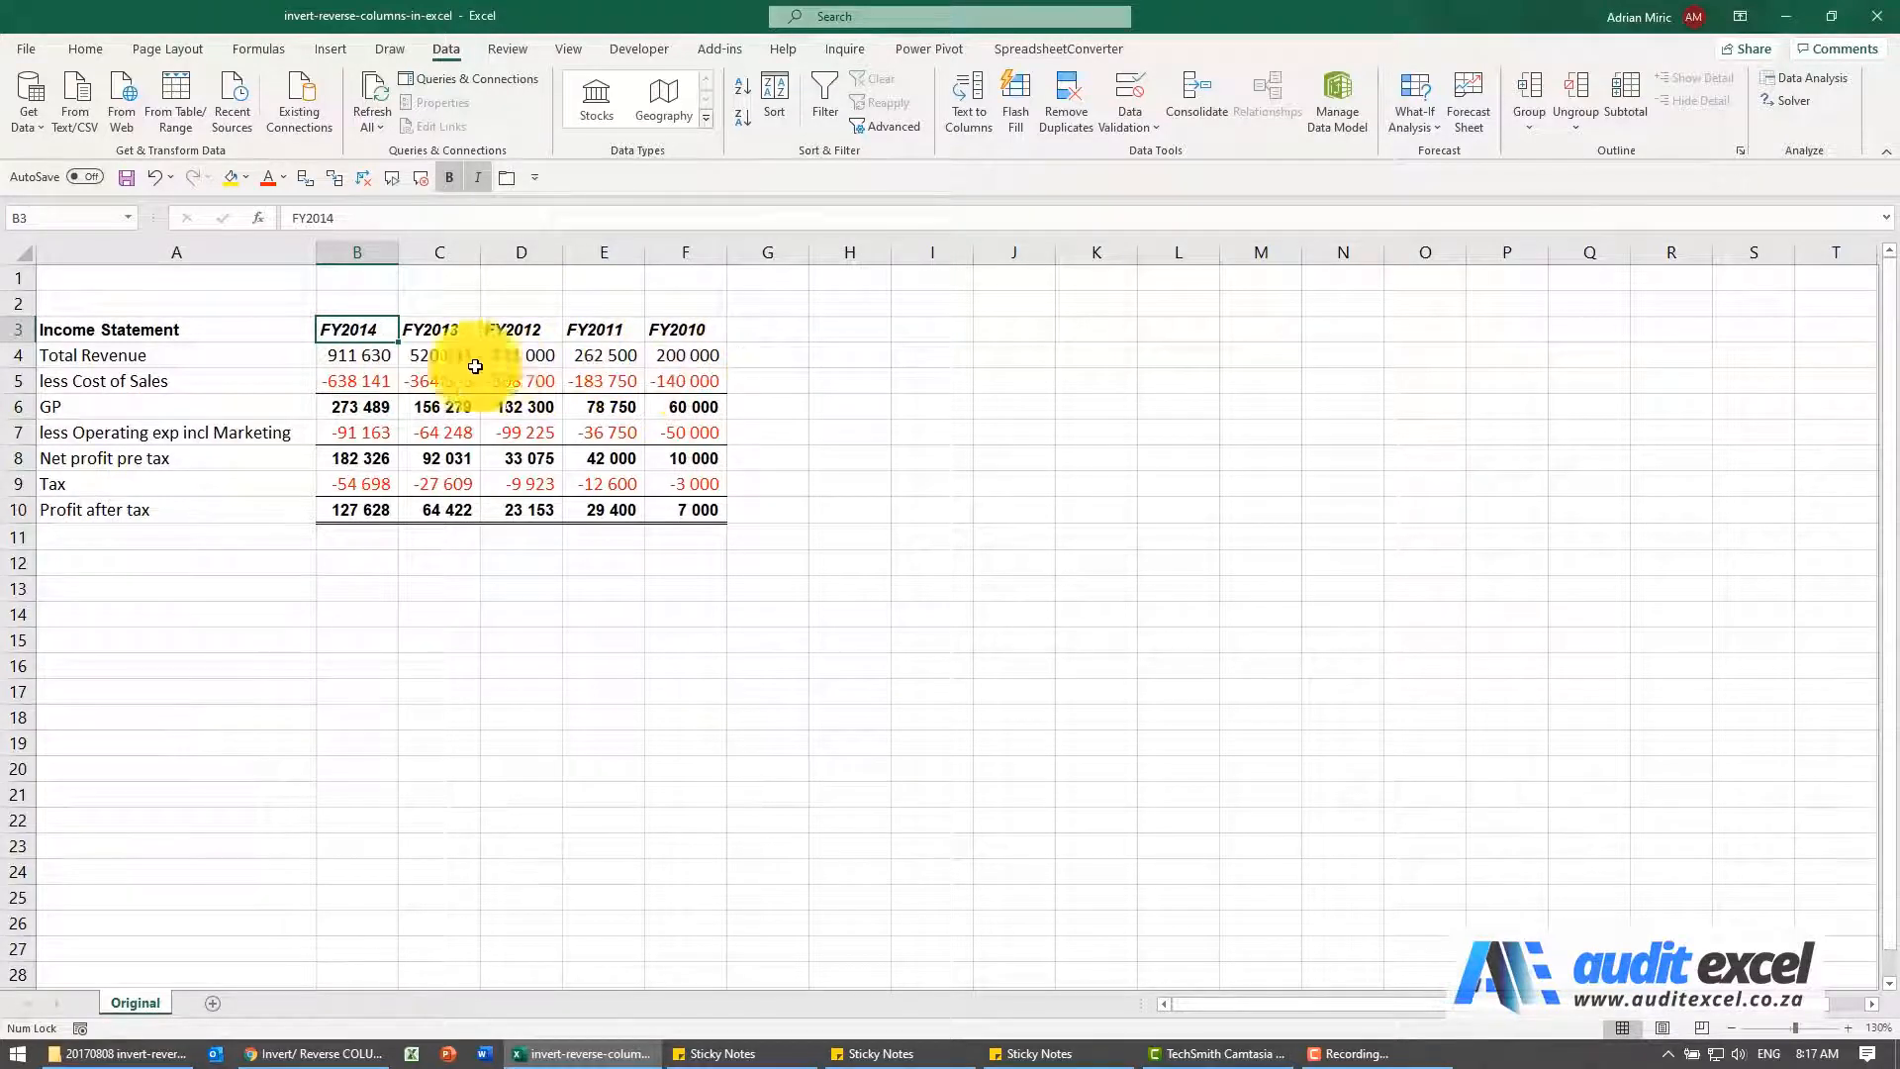
In the invert-reverse-columns-in-excel workbook, start a sort of B3:F10 and set its orientation to left to right
click(366, 252)
drag(368, 331, 682, 503)
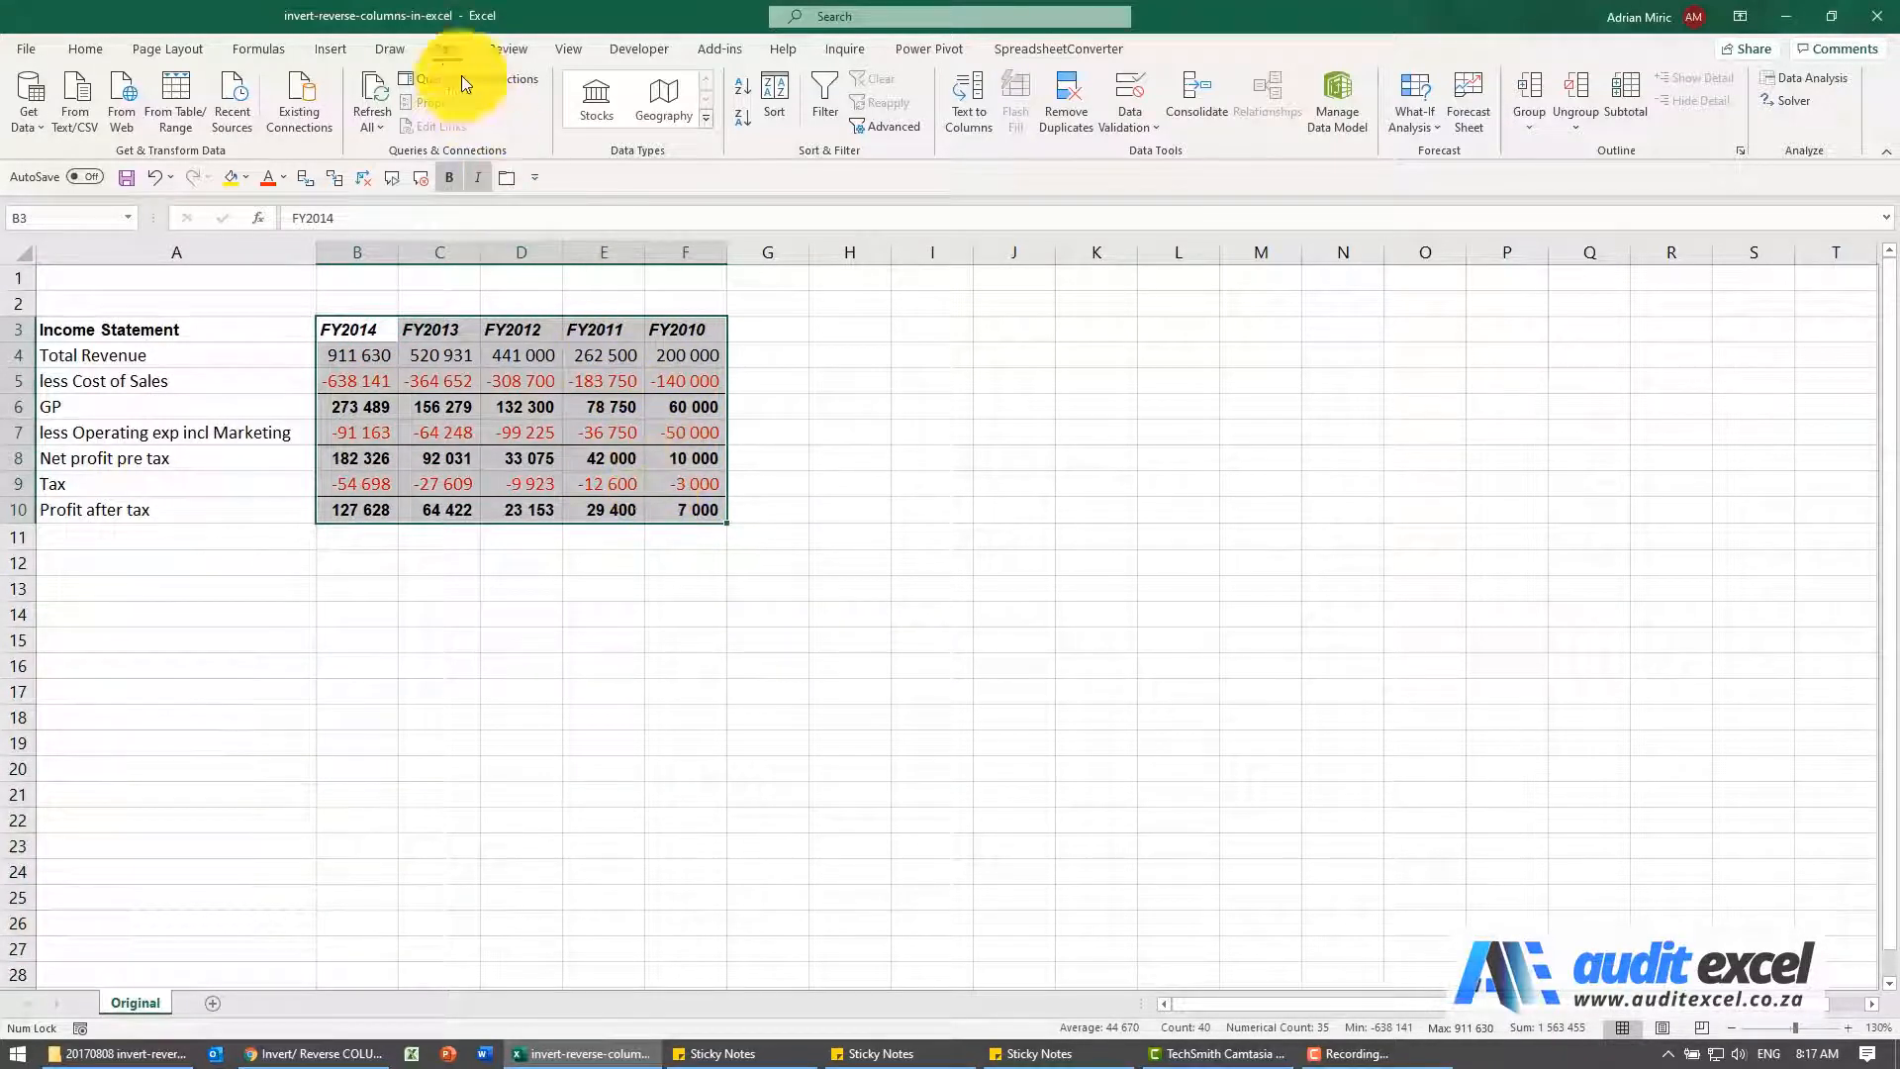
click(443, 51)
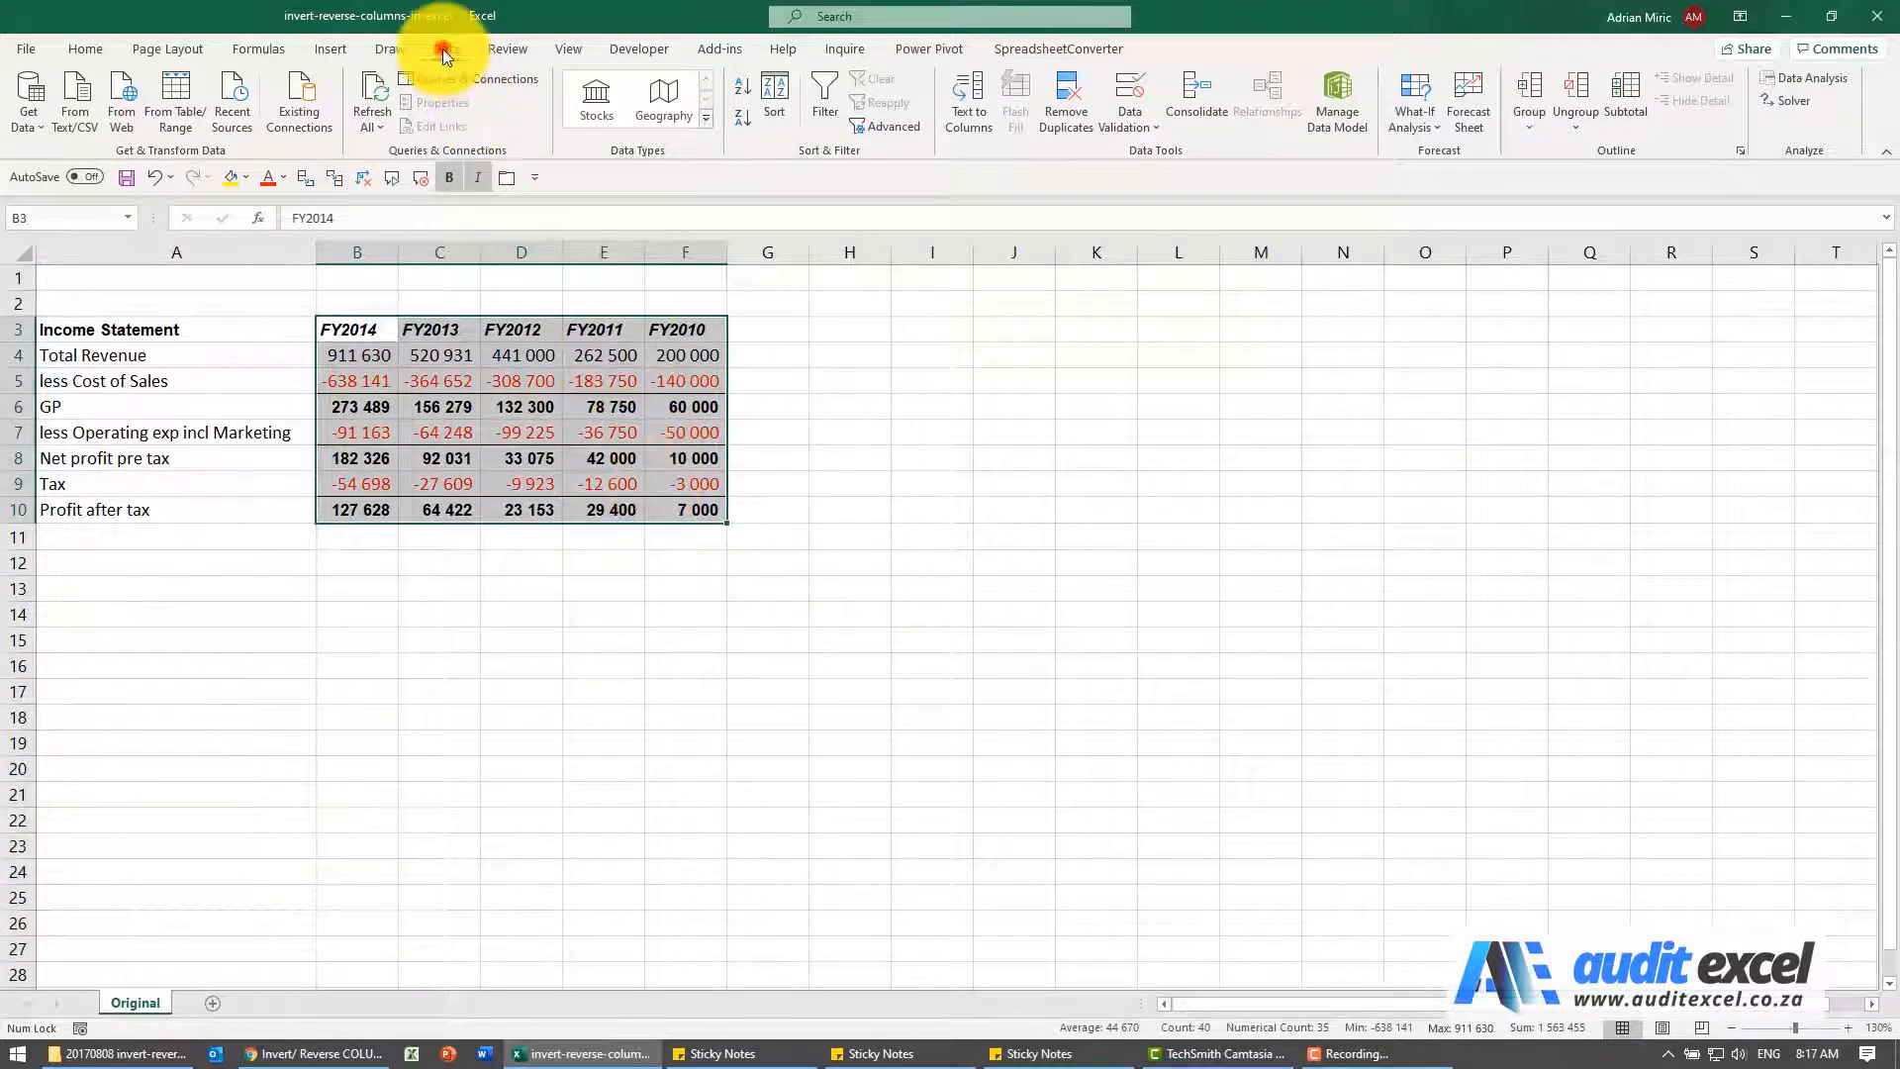
click(773, 99)
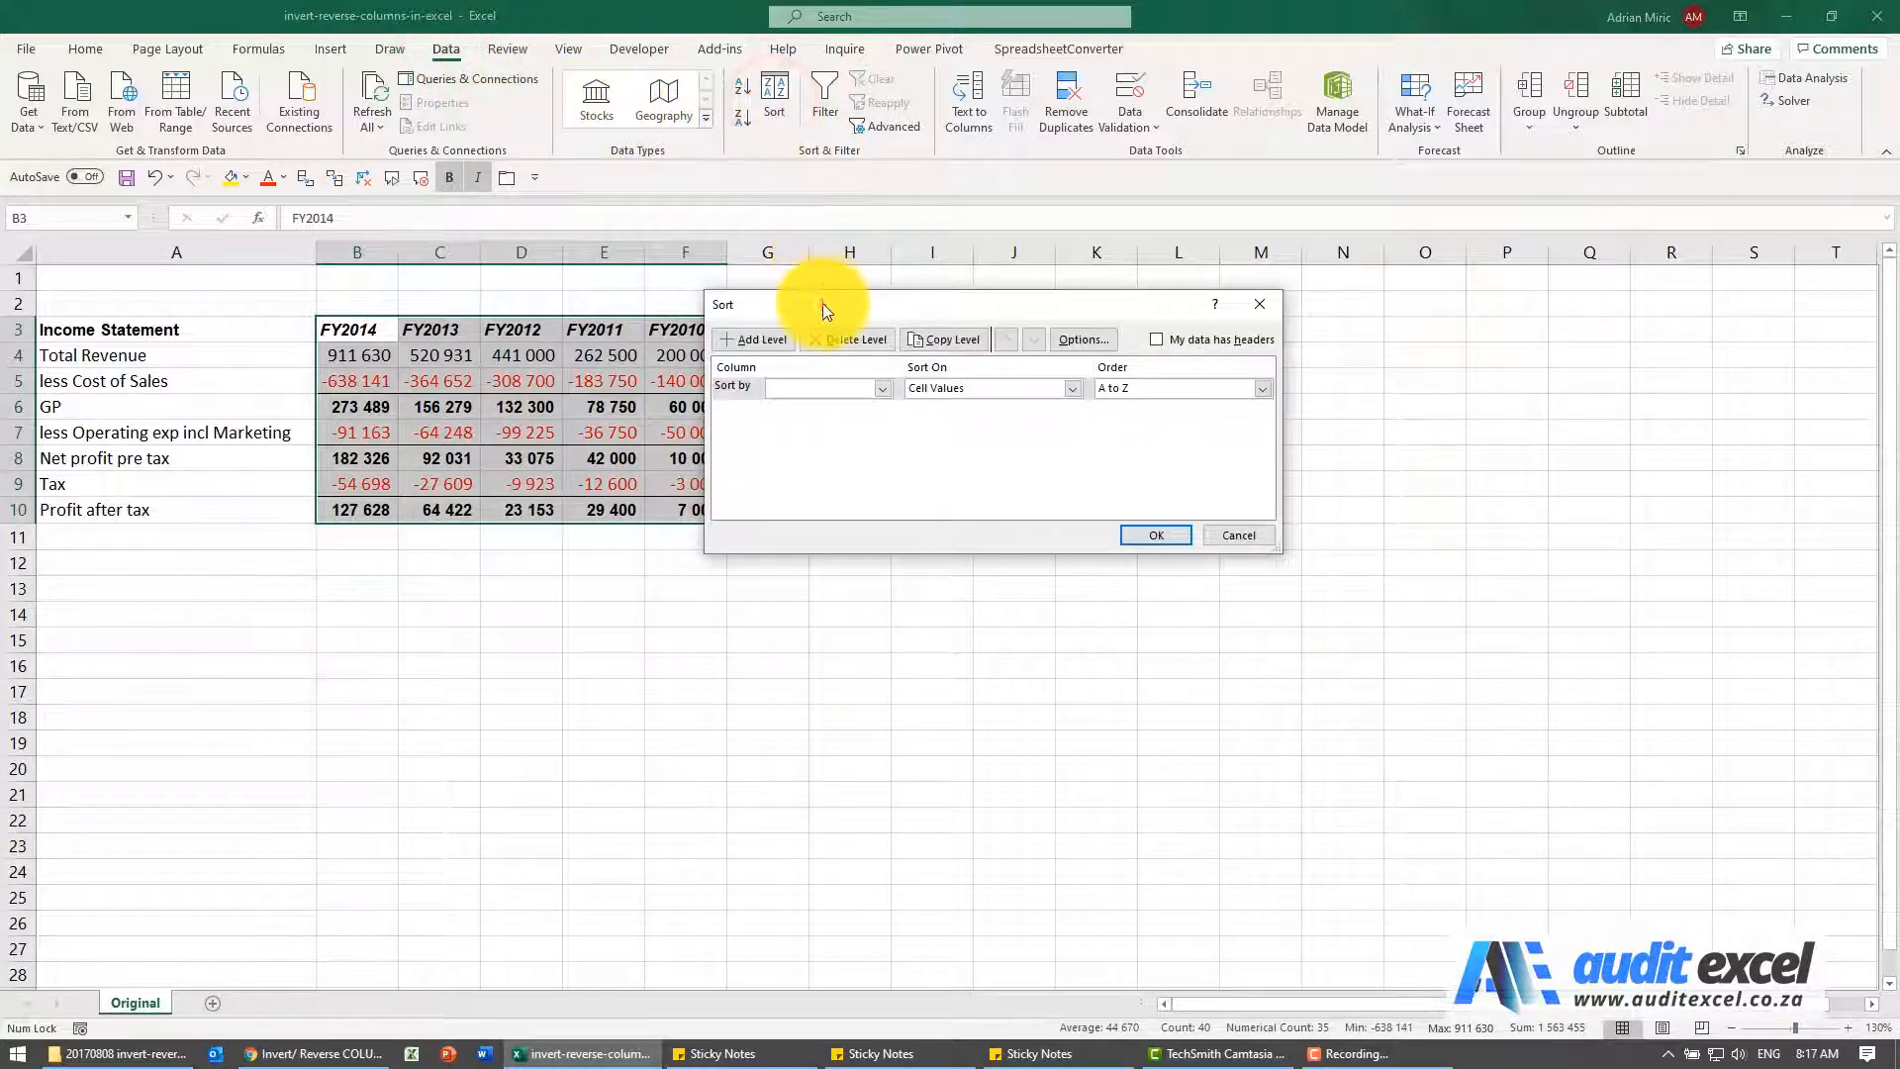
drag(823, 303, 858, 299)
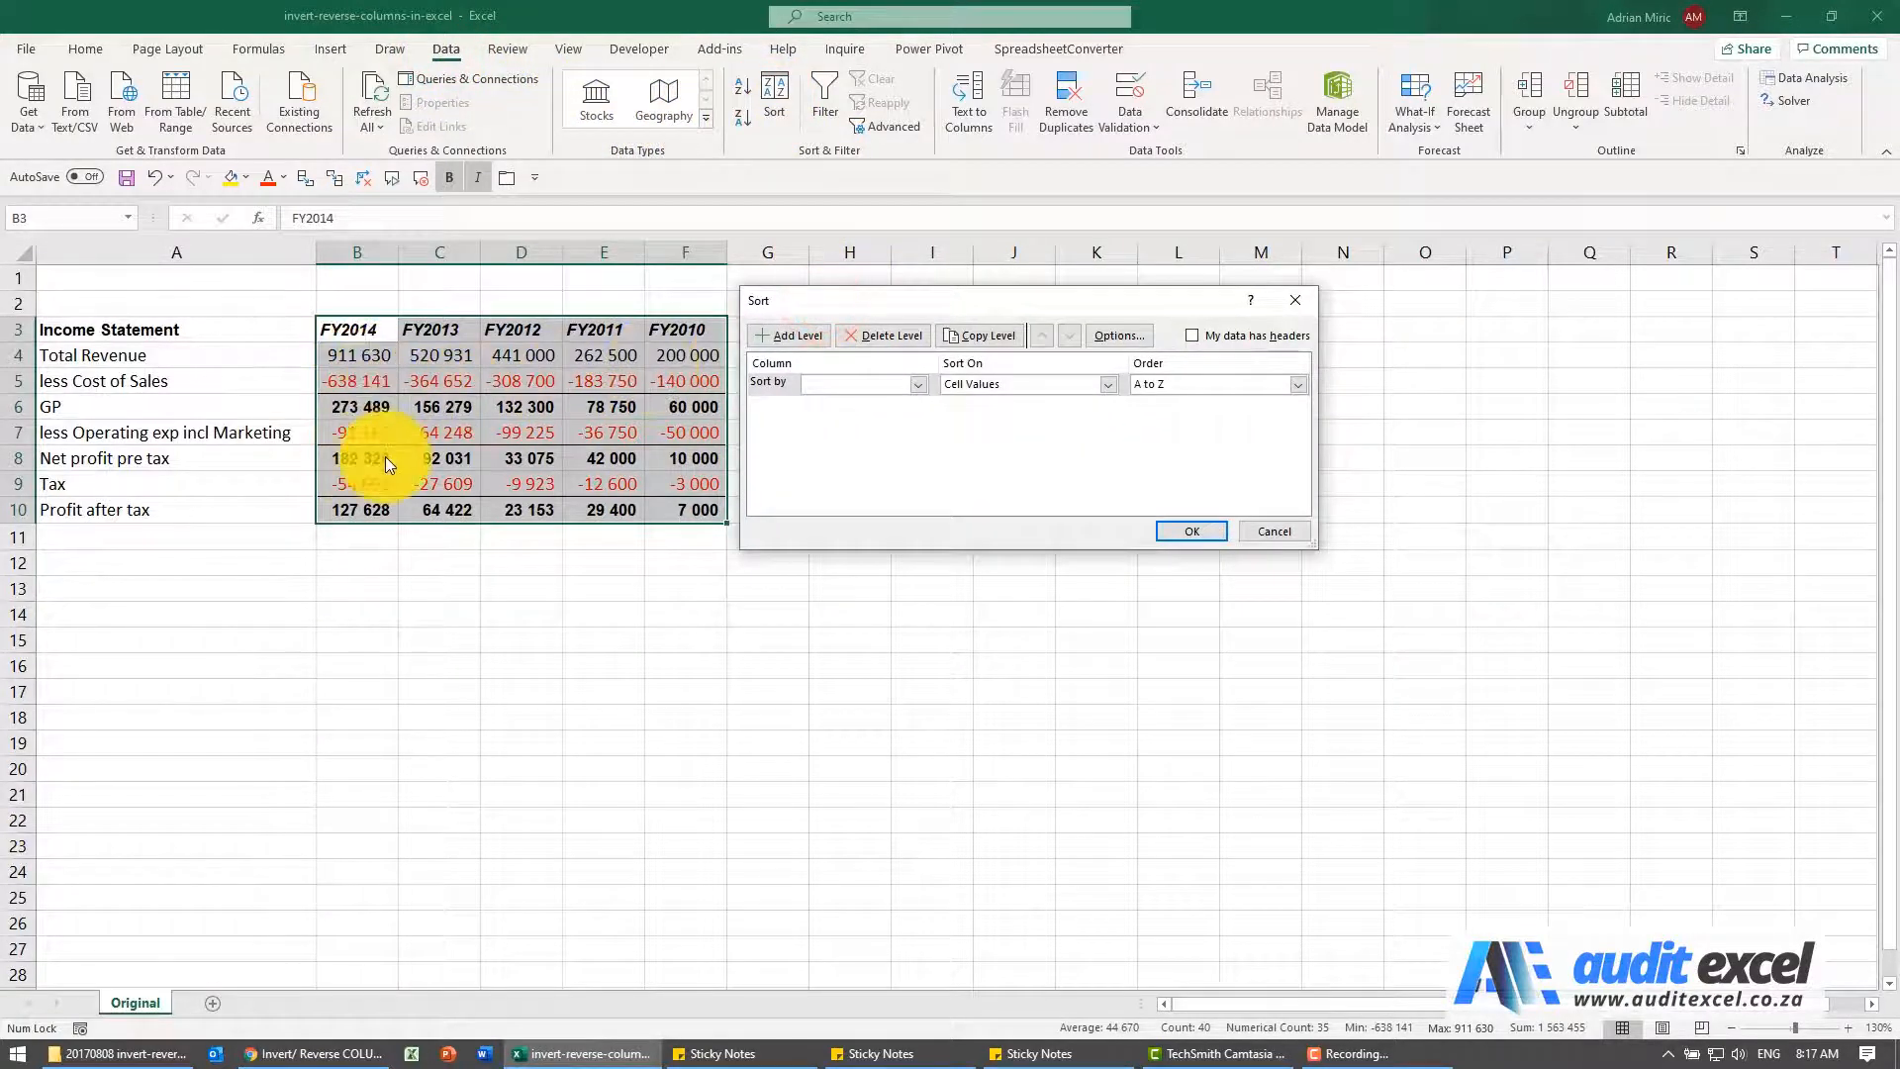
click(1112, 341)
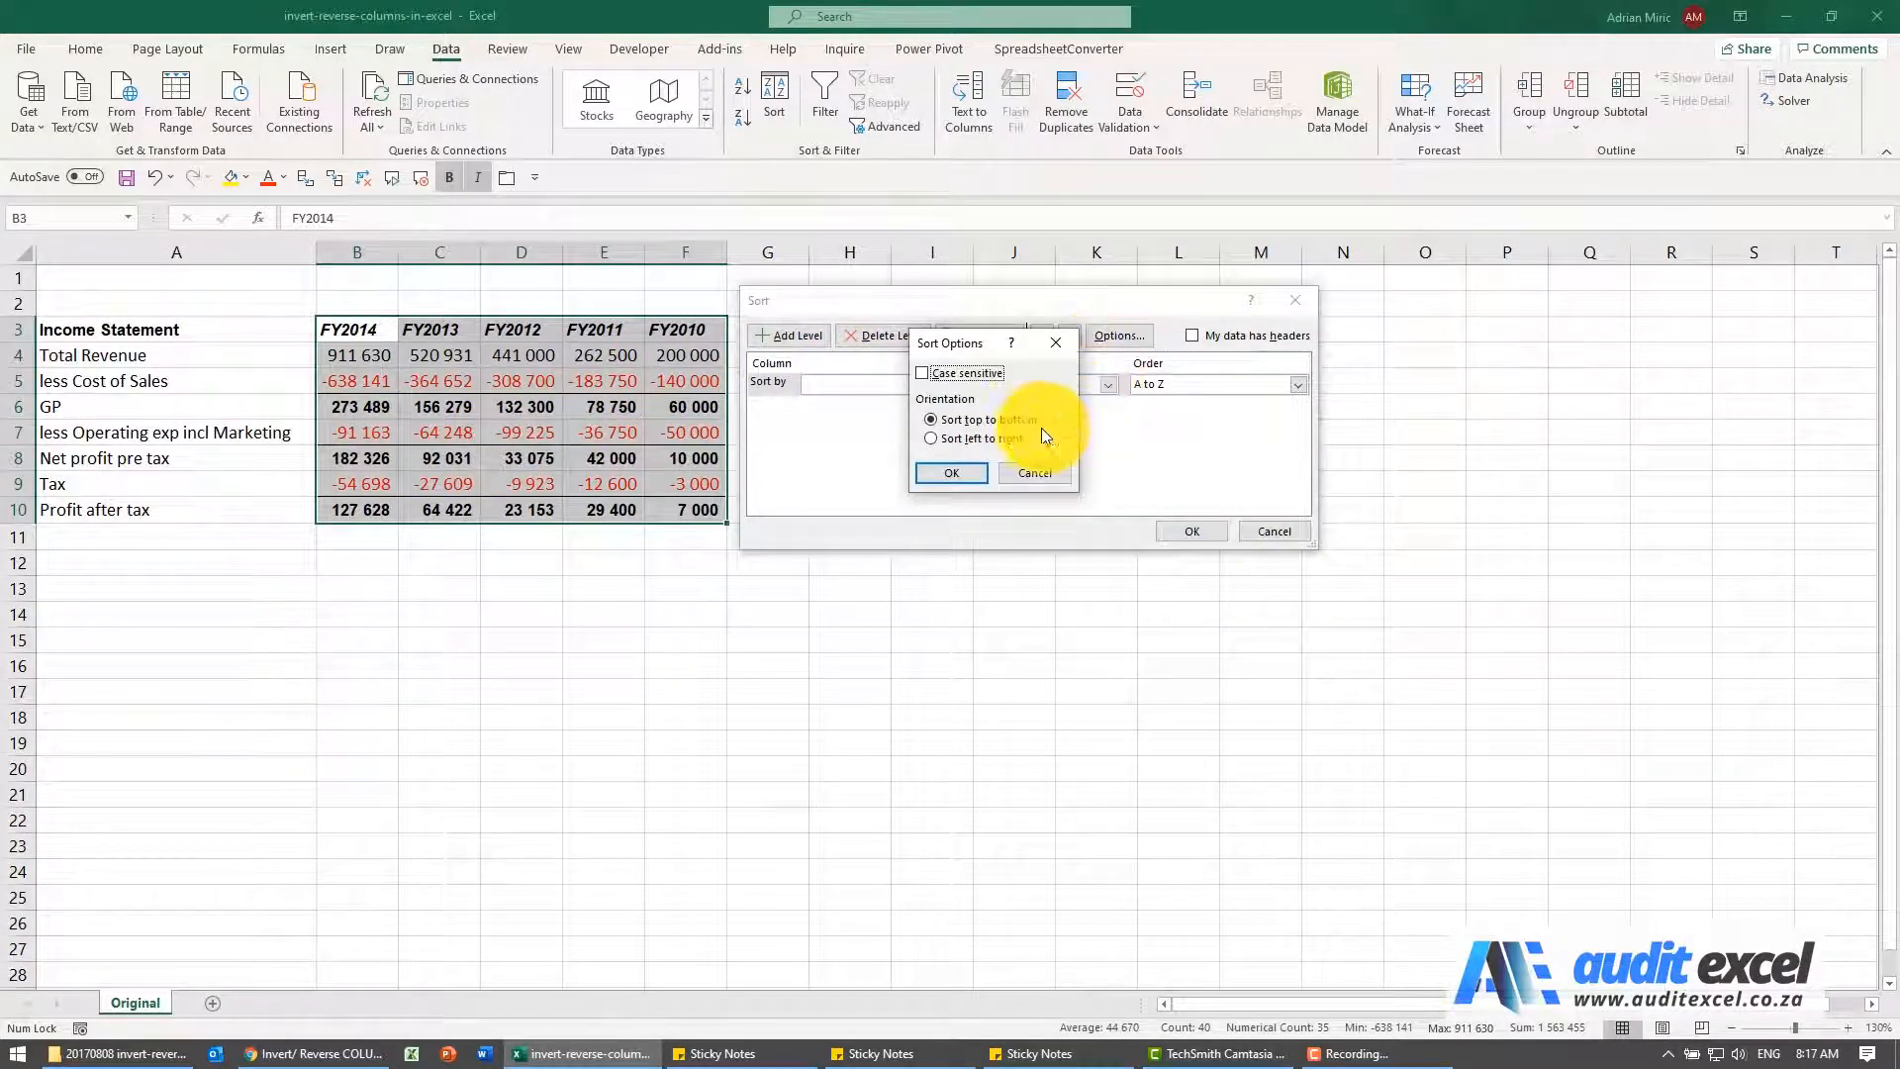
click(934, 440)
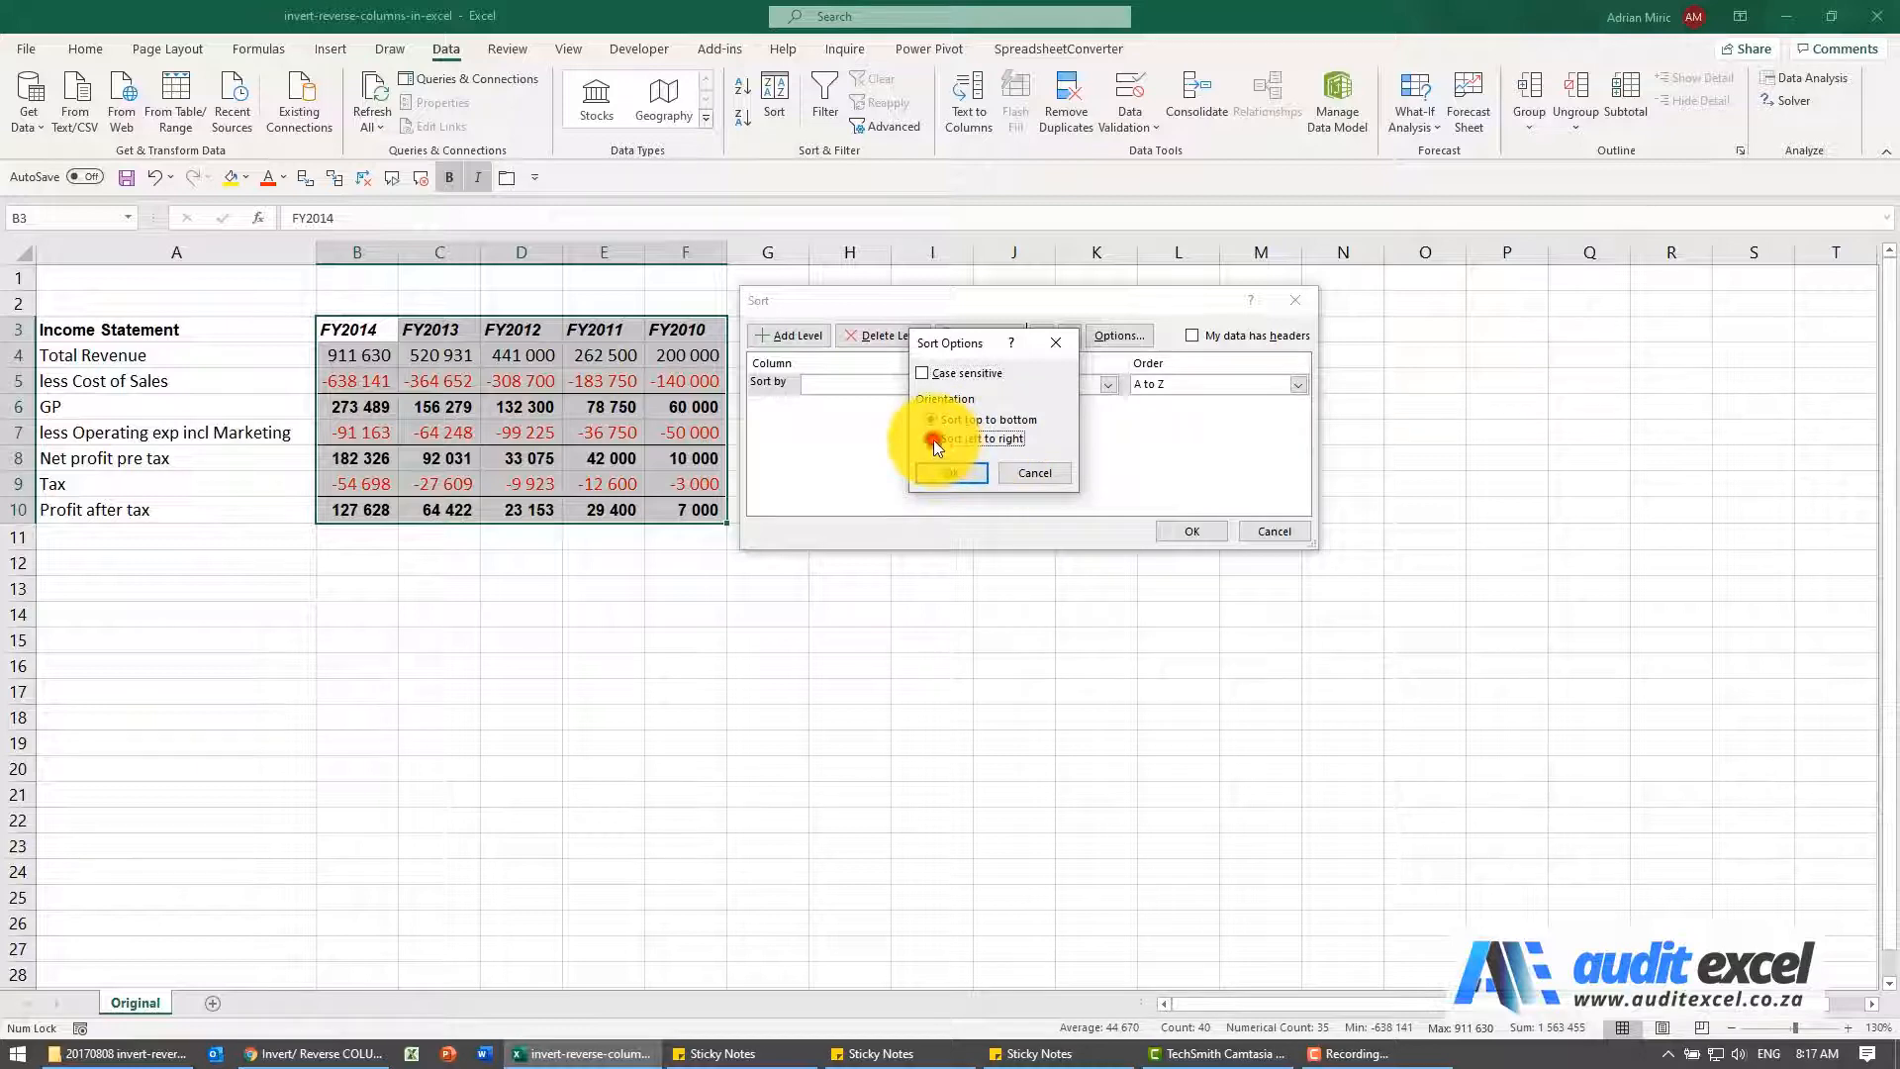
click(952, 473)
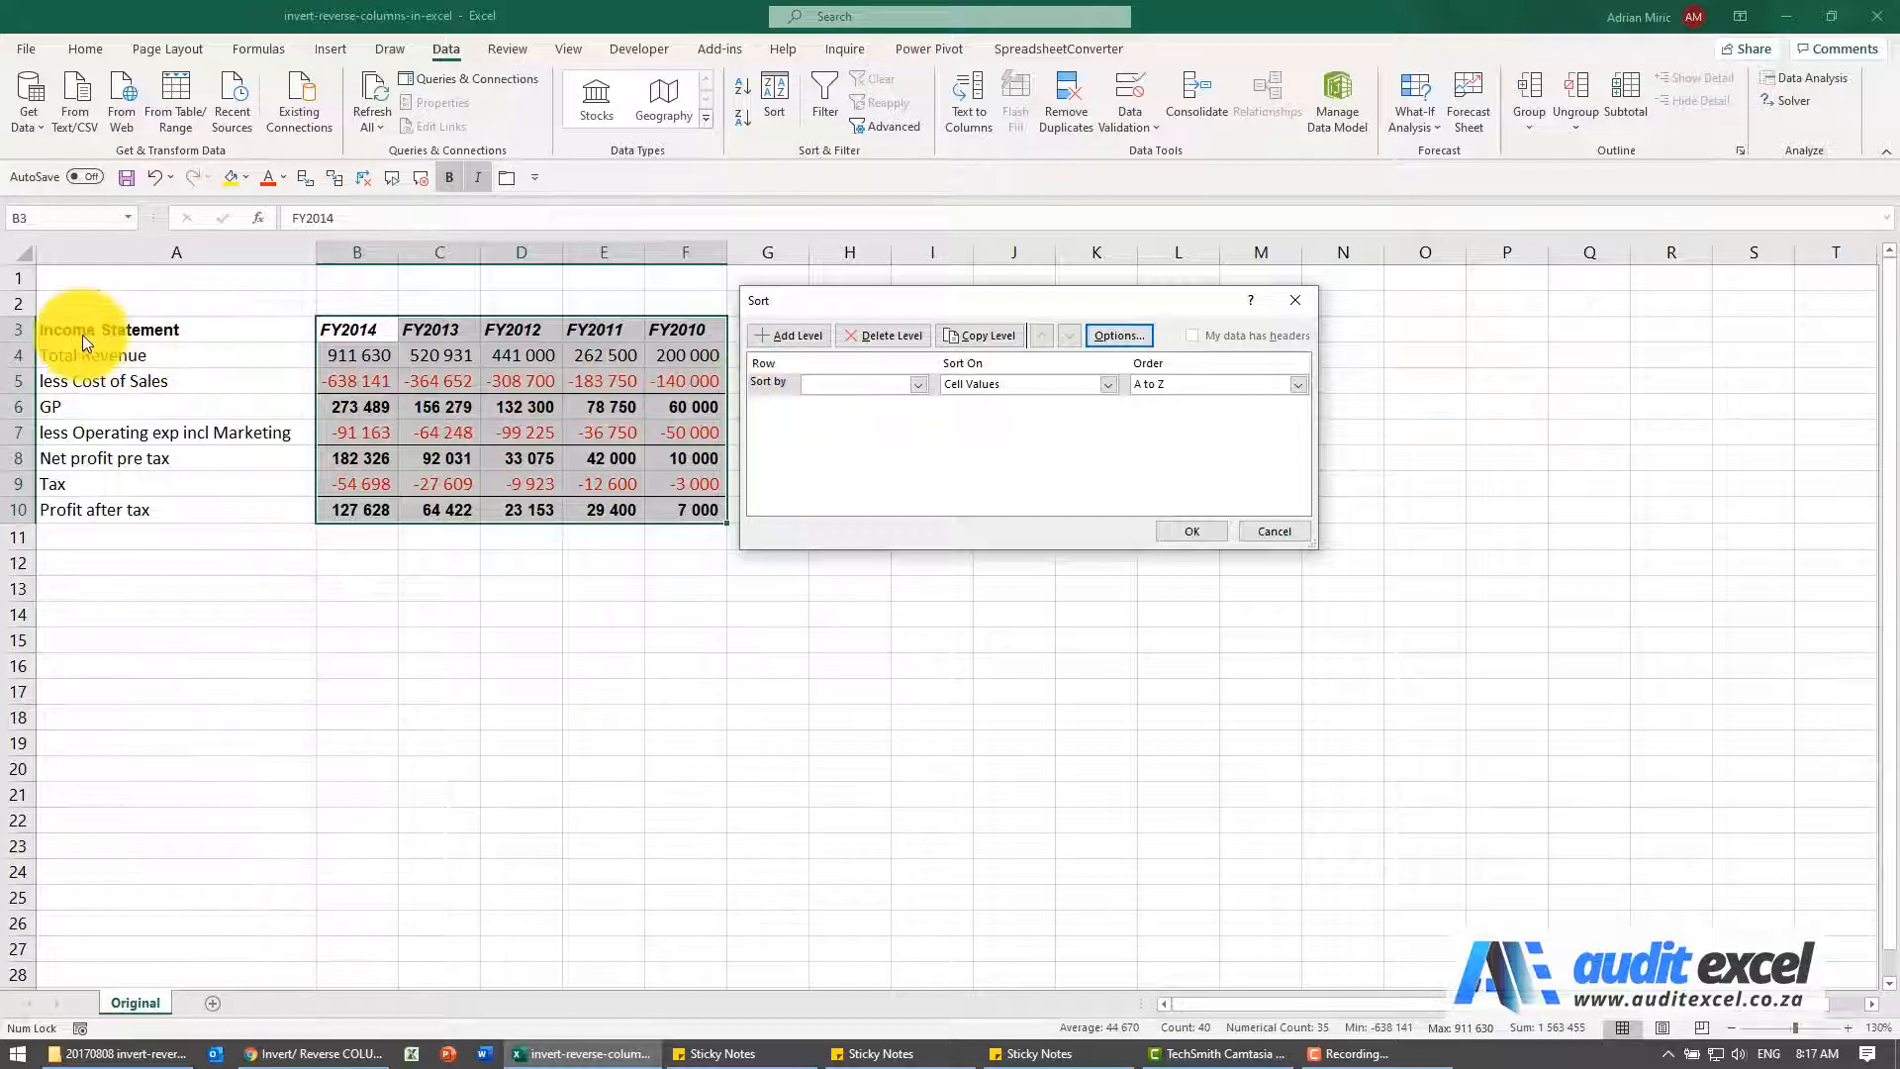
Sort the year columns by Row 3 on cell values in A to Z order
click(912, 383)
click(887, 402)
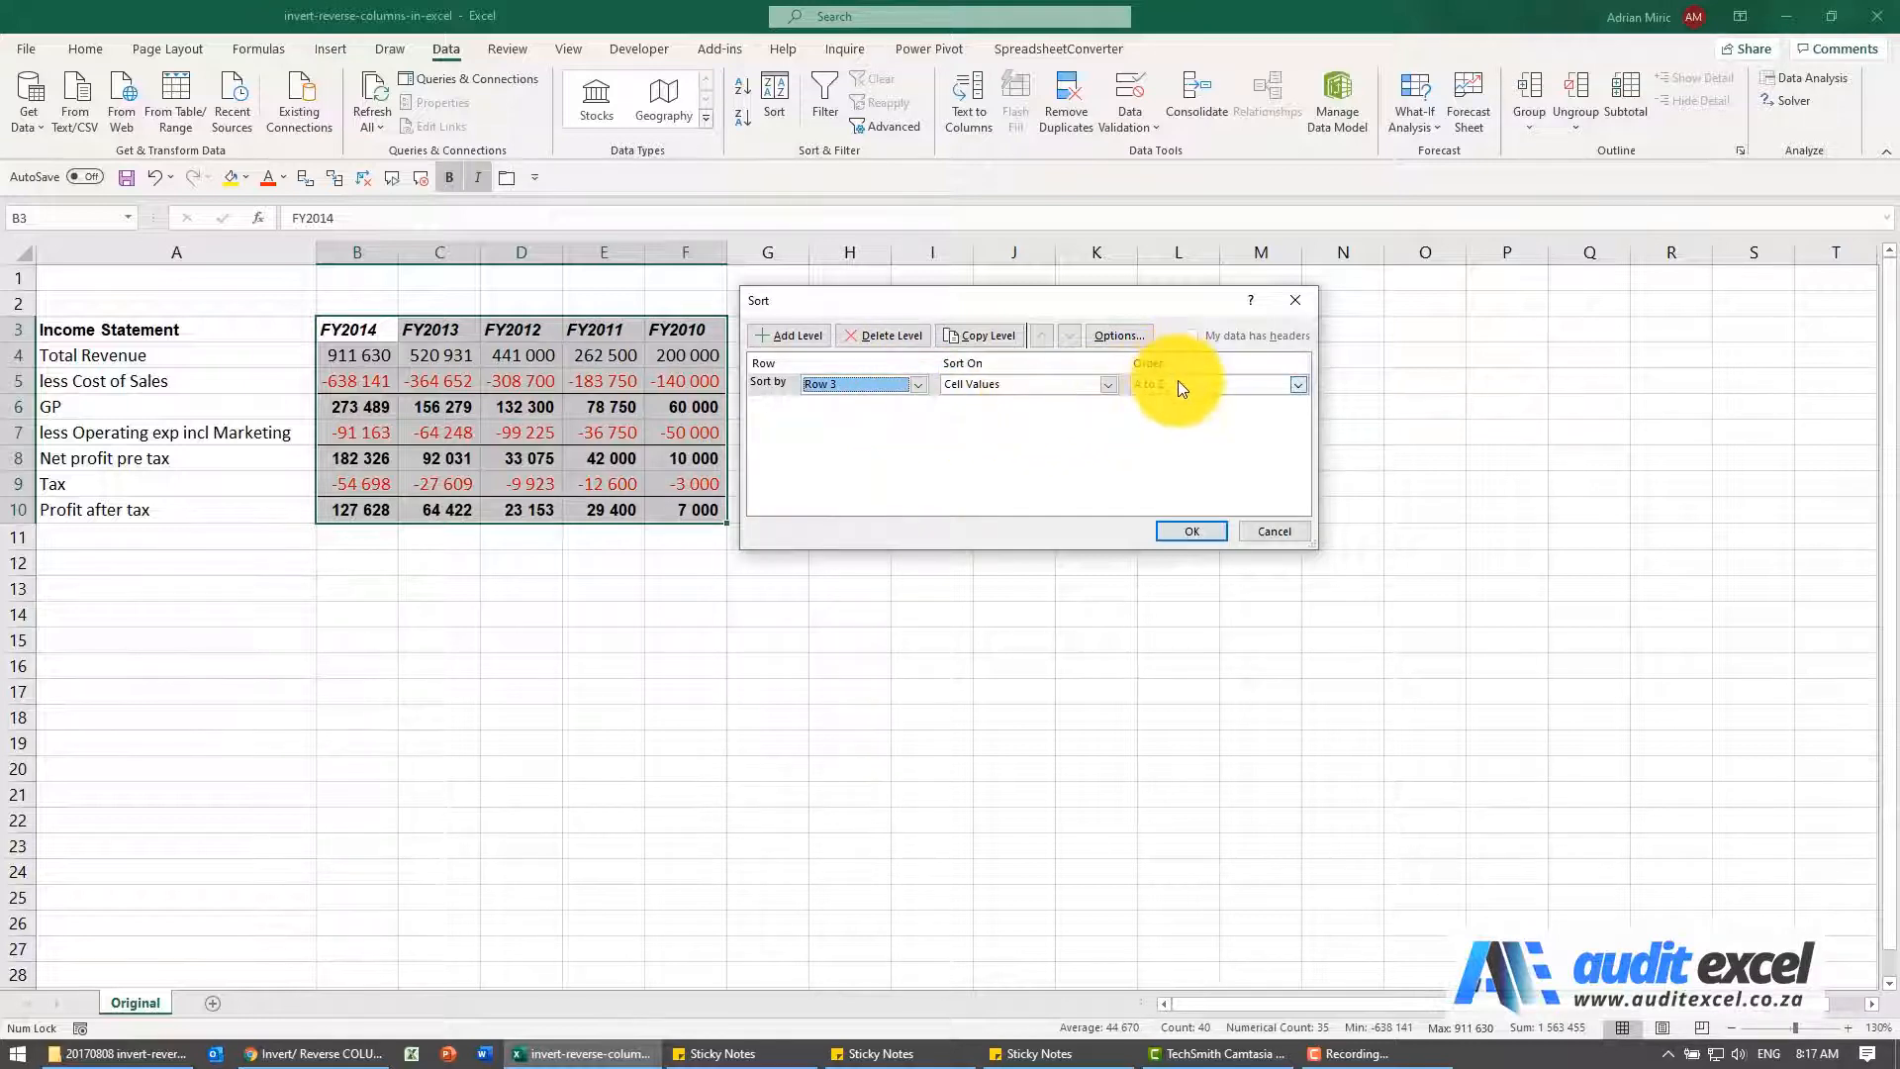
click(1193, 532)
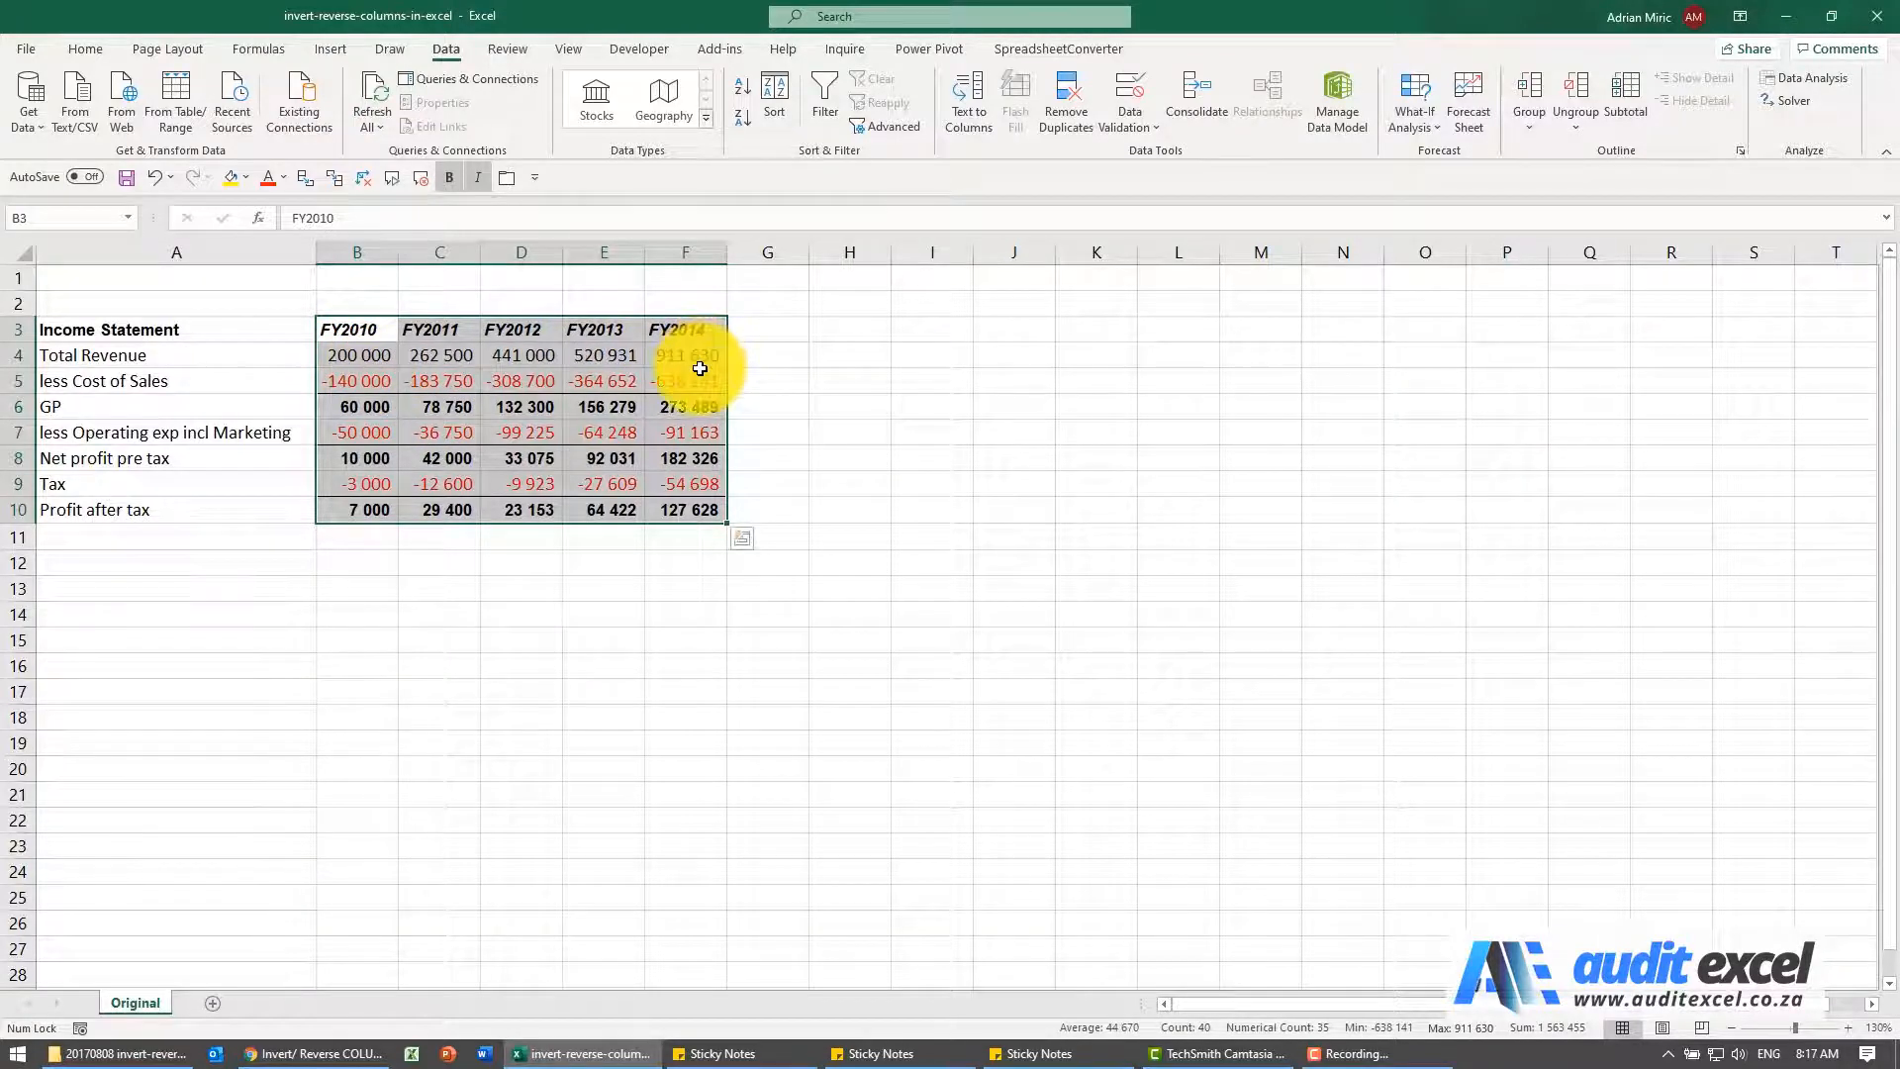
Set the sort orientation back to top to bottom and leave the Sort dialog without sorting
click(788, 99)
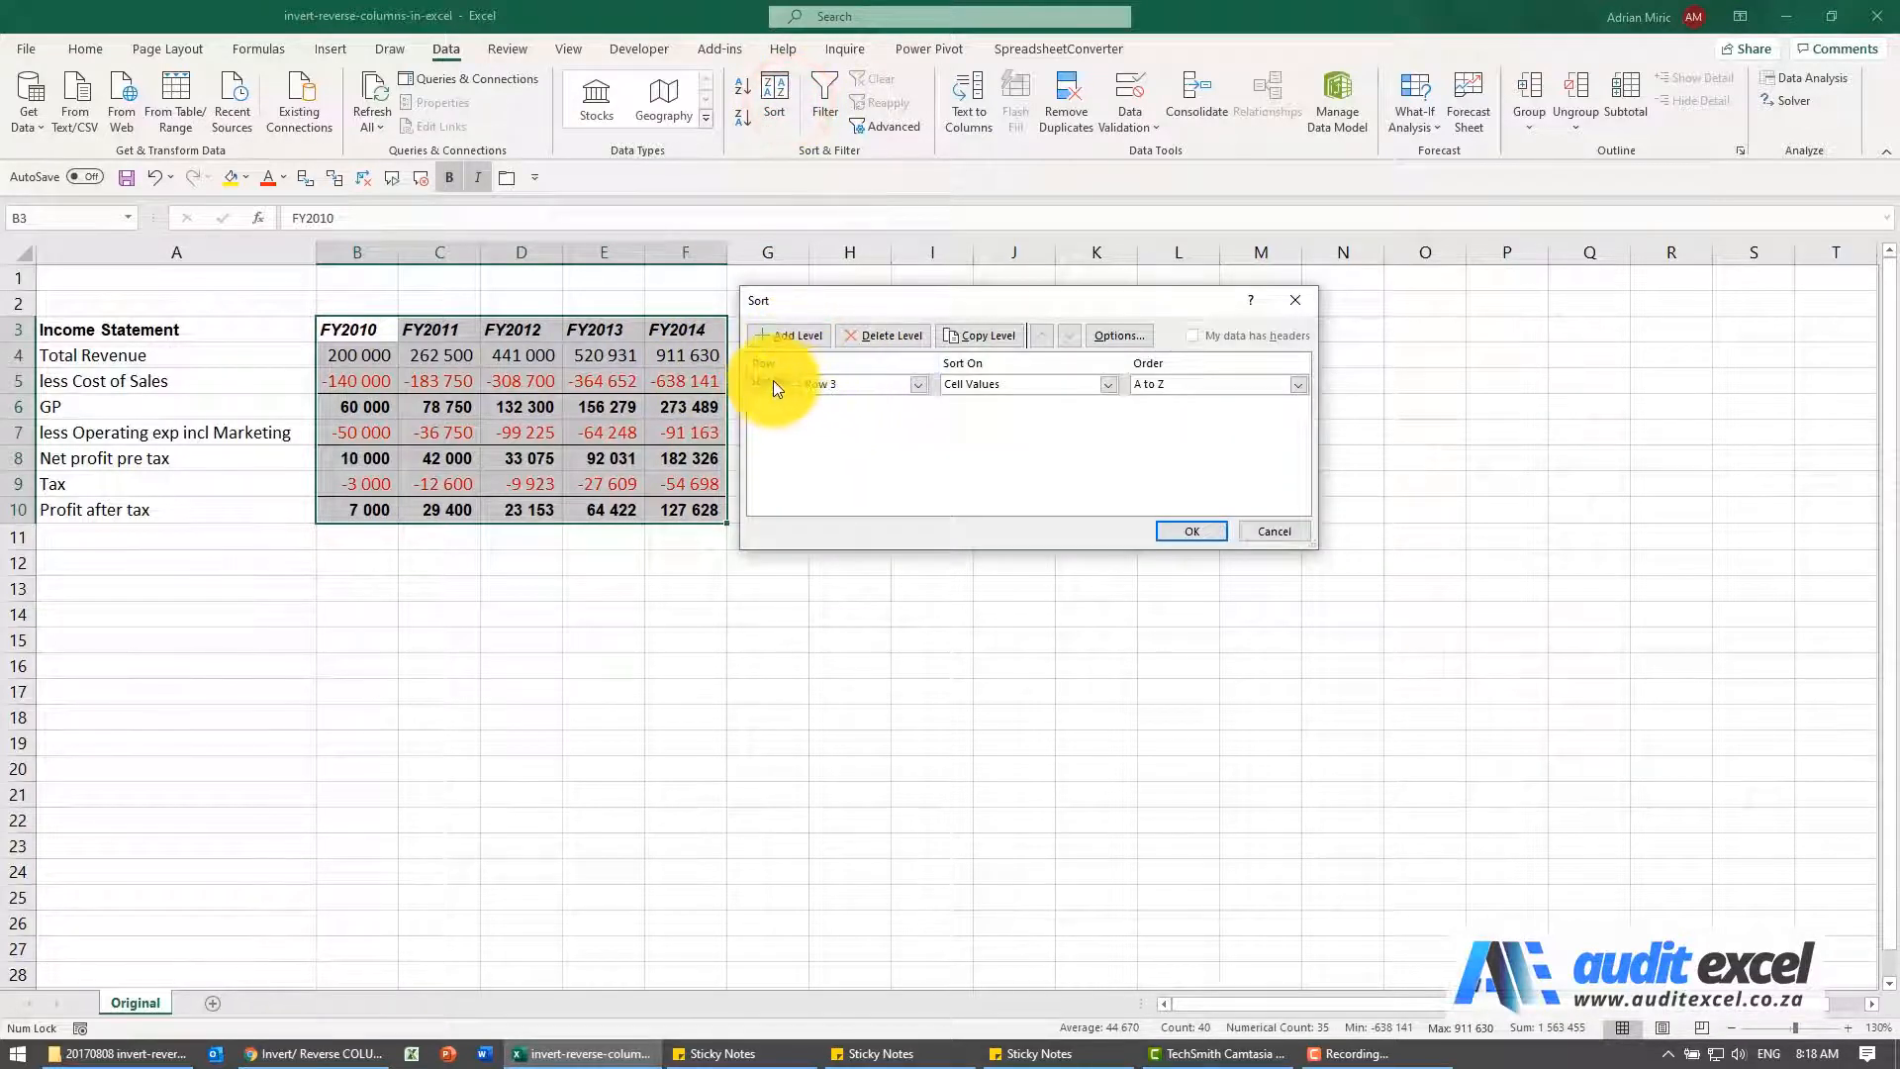
click(1108, 340)
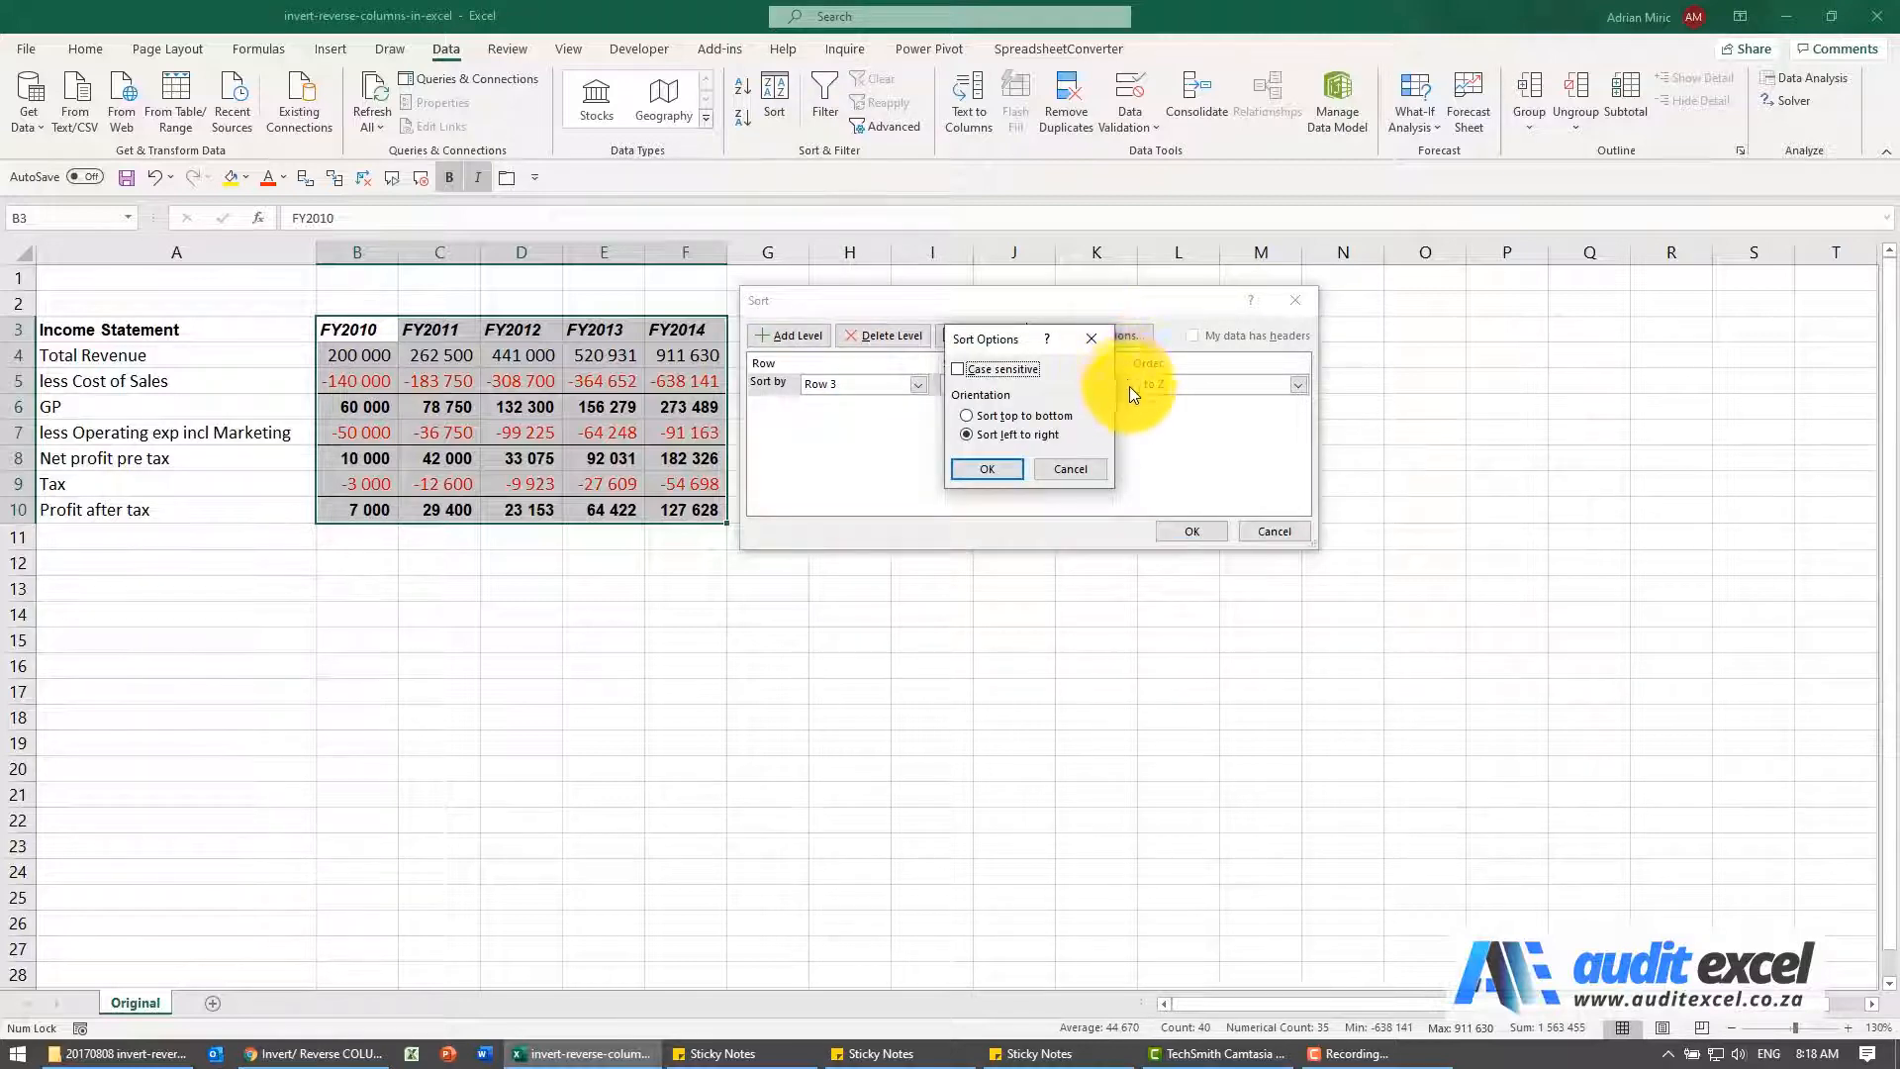
click(966, 417)
click(988, 468)
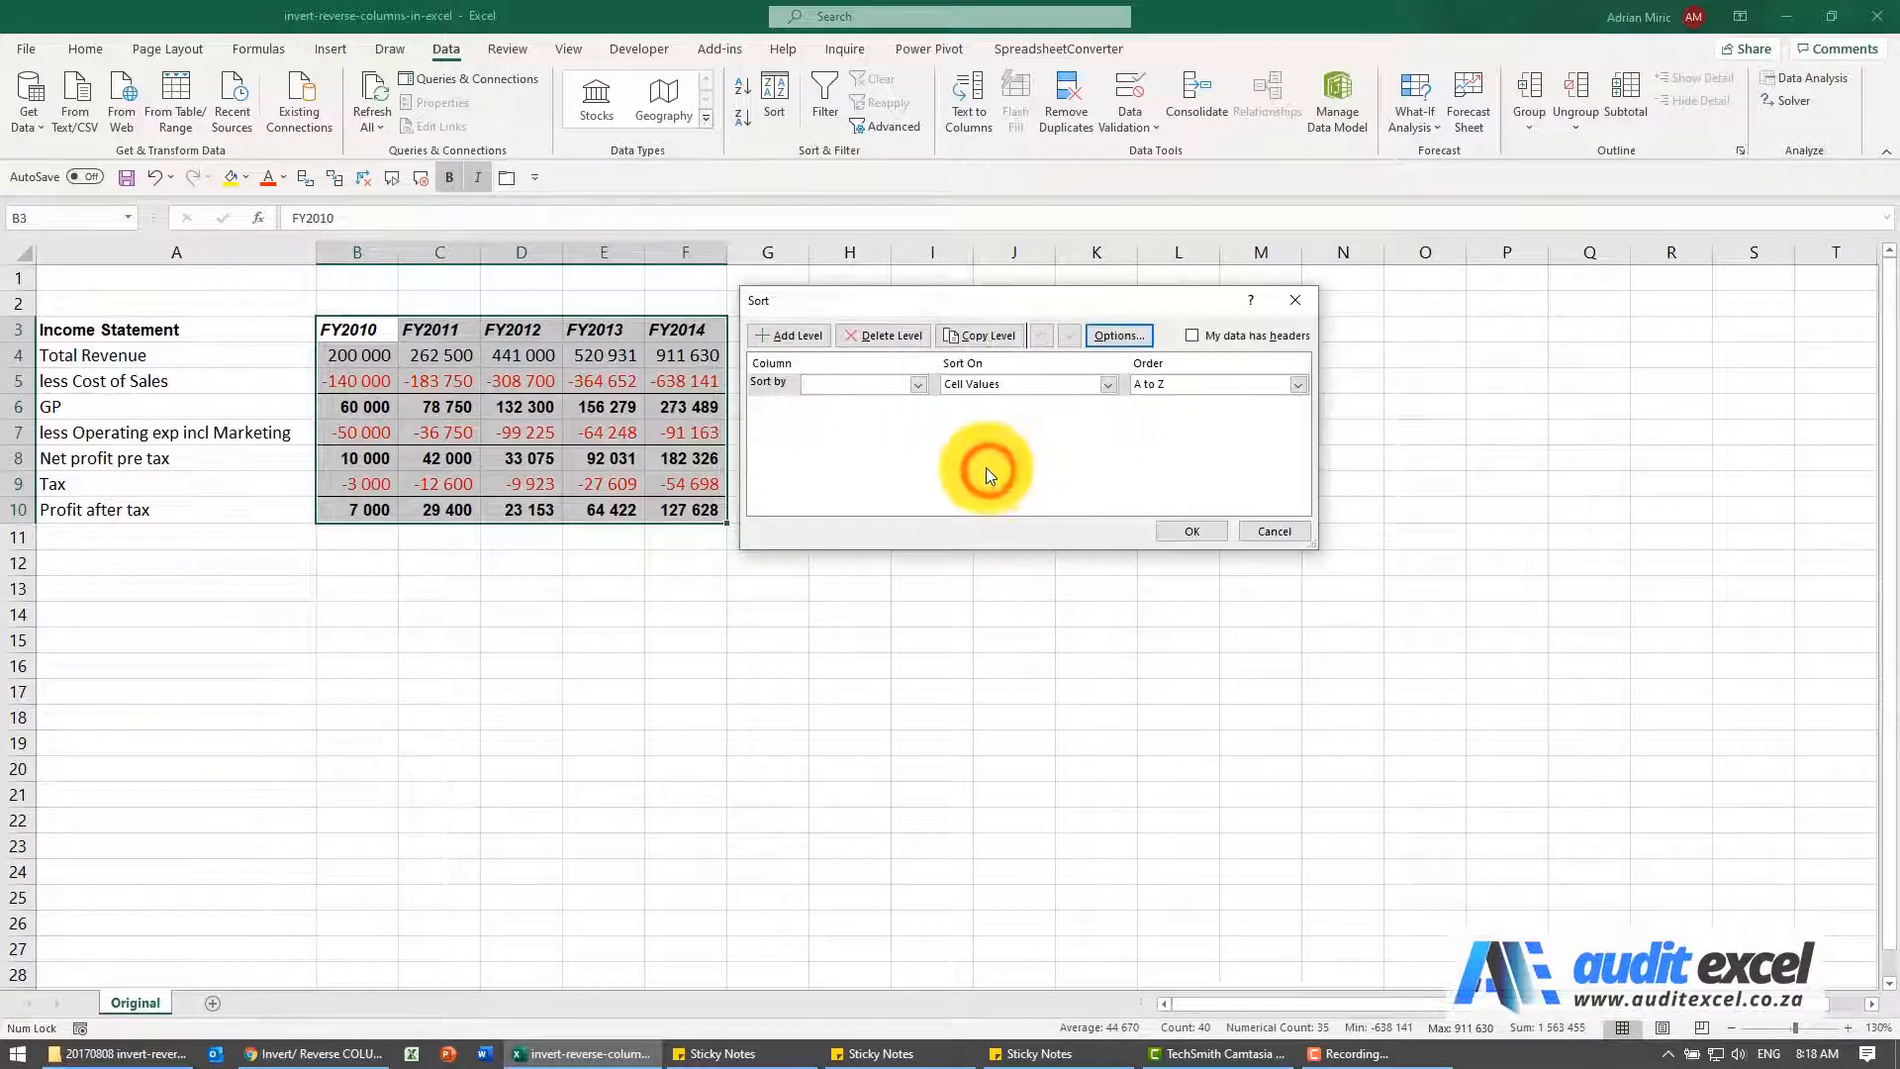
click(1255, 523)
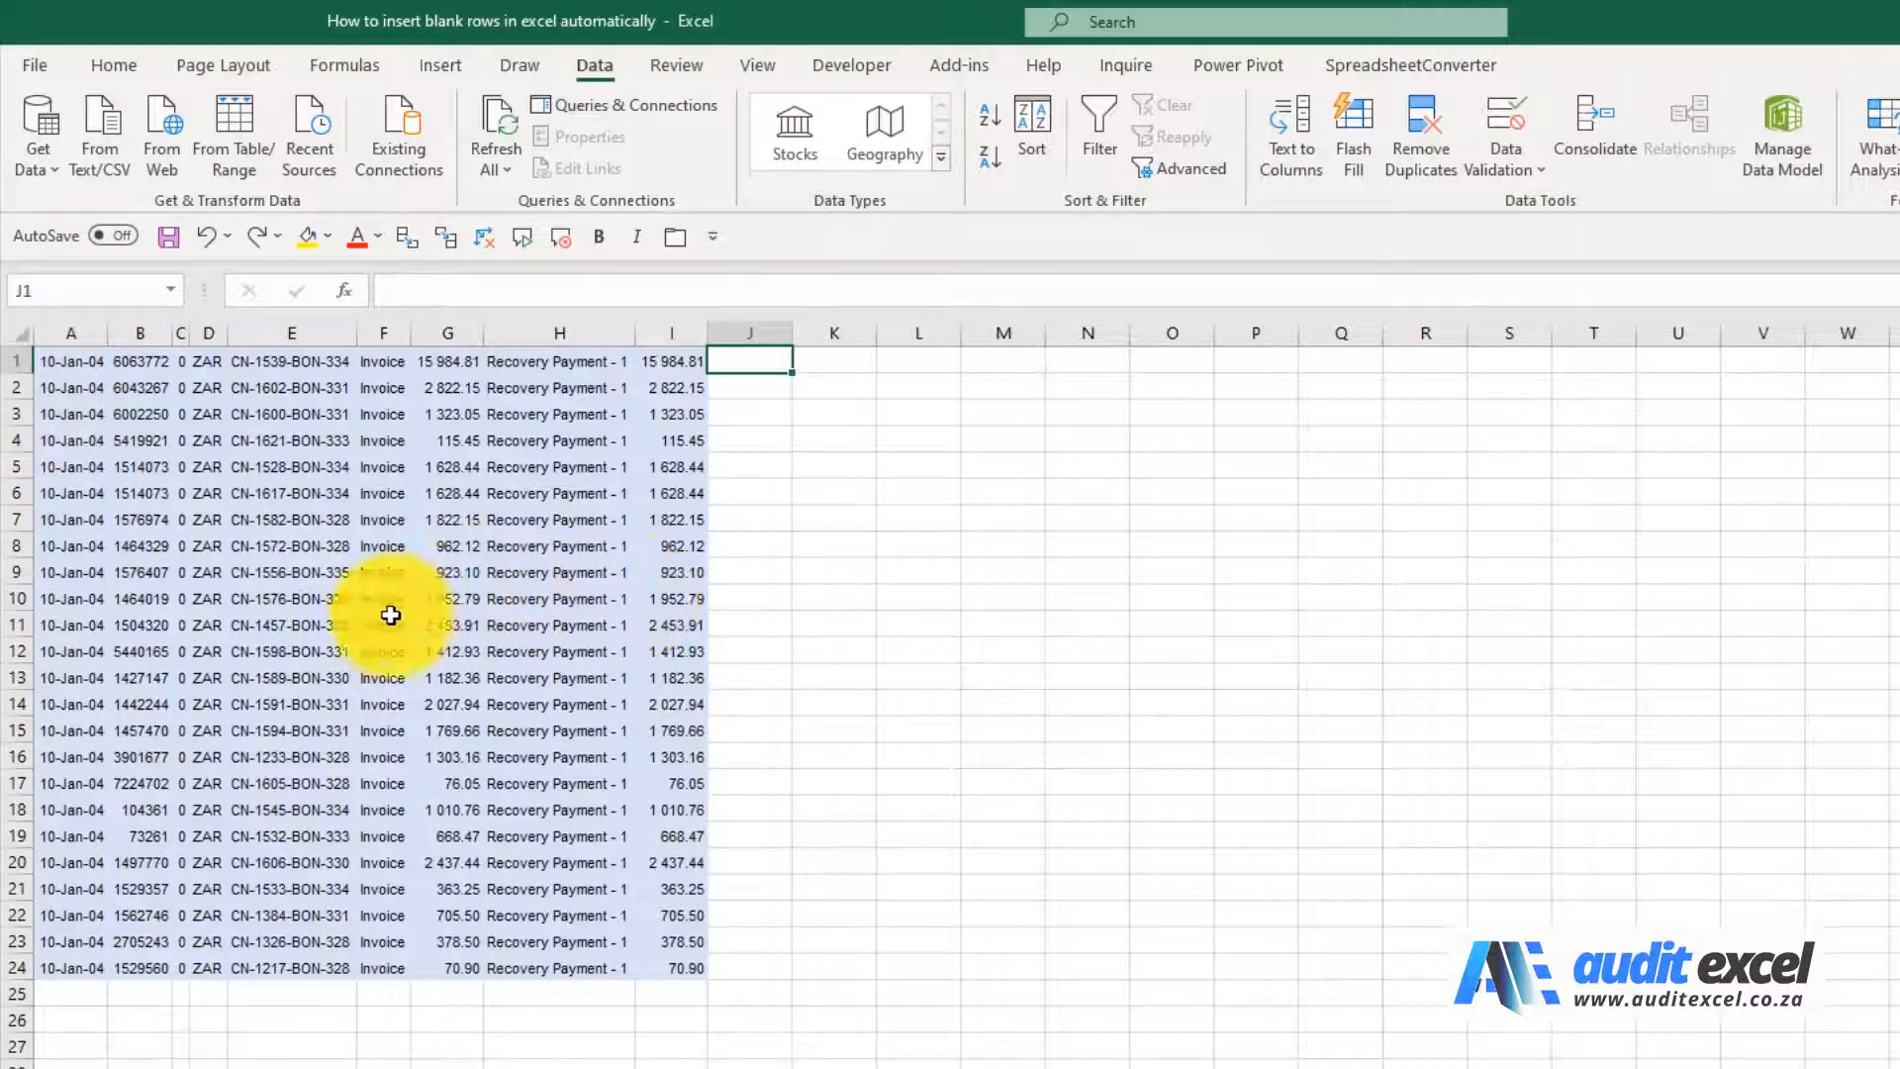
In the blank rows workbook, enter 2 and 4 in J1 and J2 and fill the even-number series down to J24
click(772, 359)
text(2)
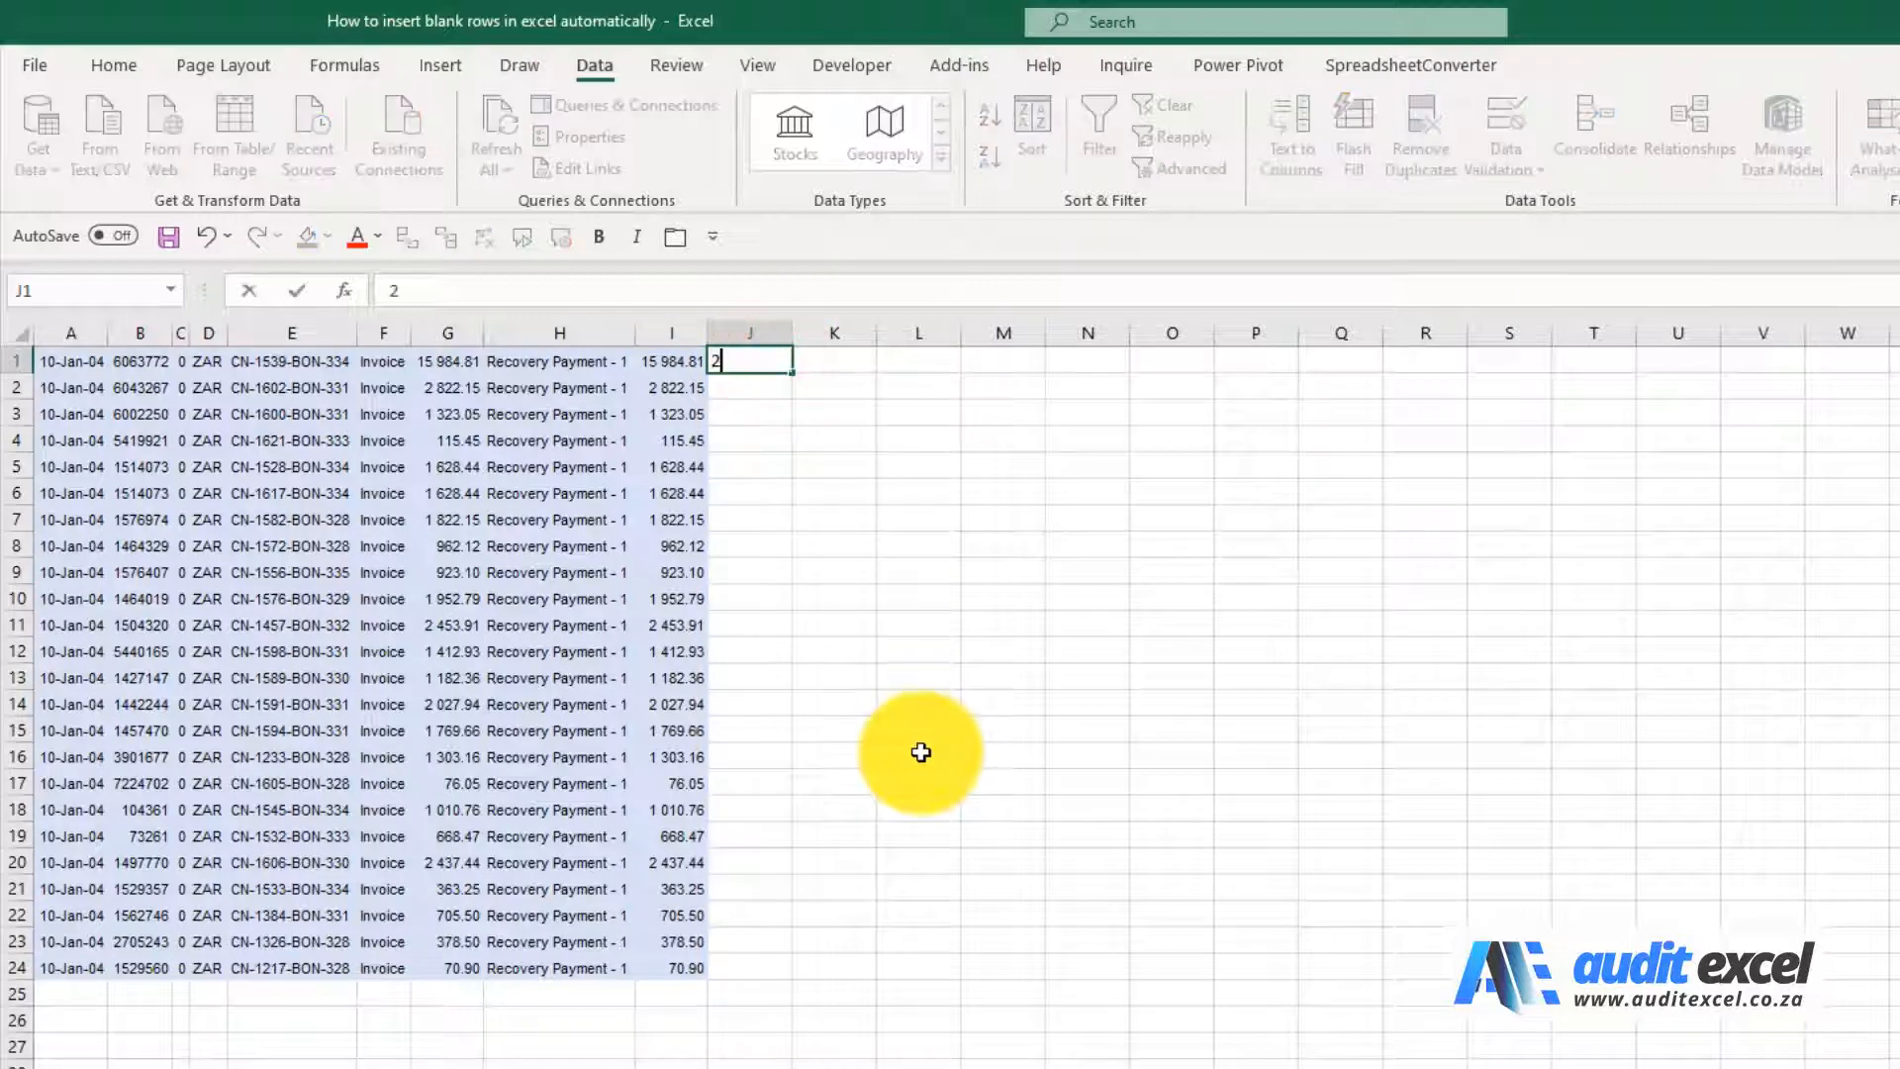
text(4)
key(Return)
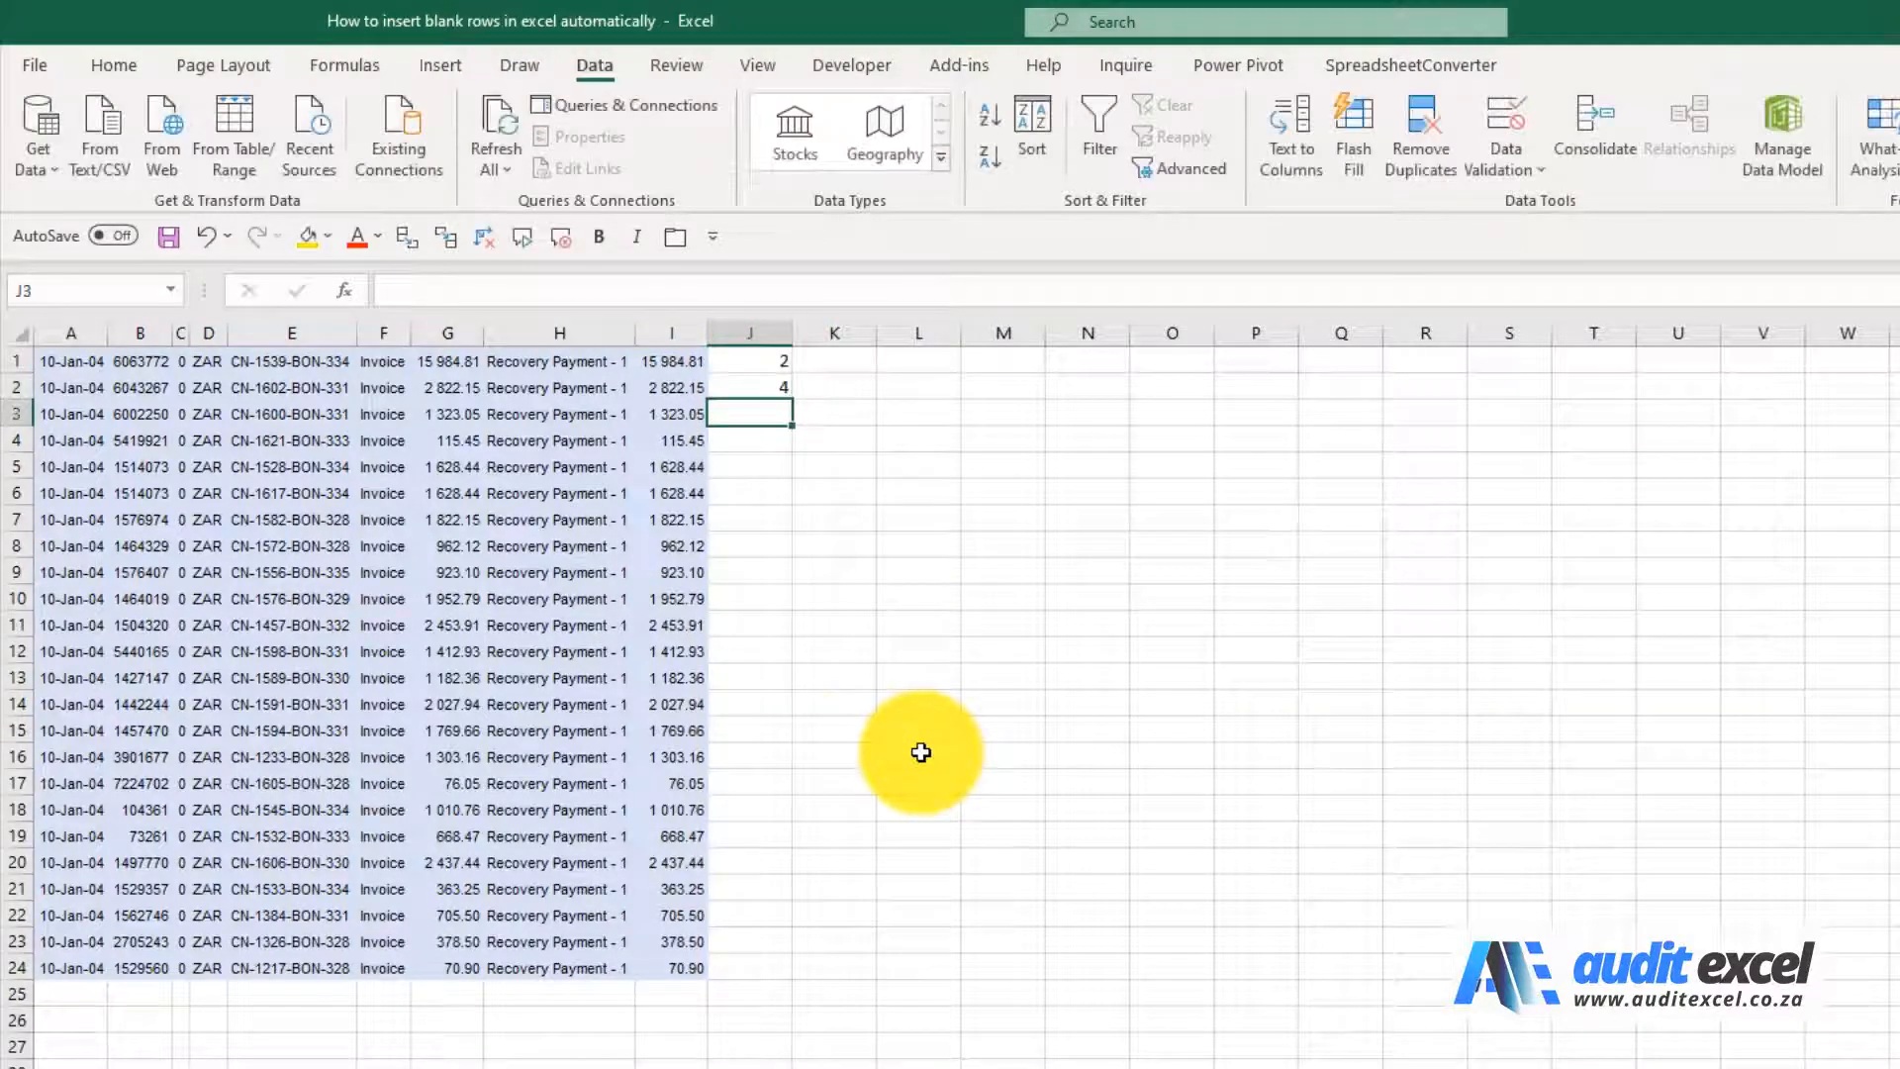
drag(752, 362, 746, 974)
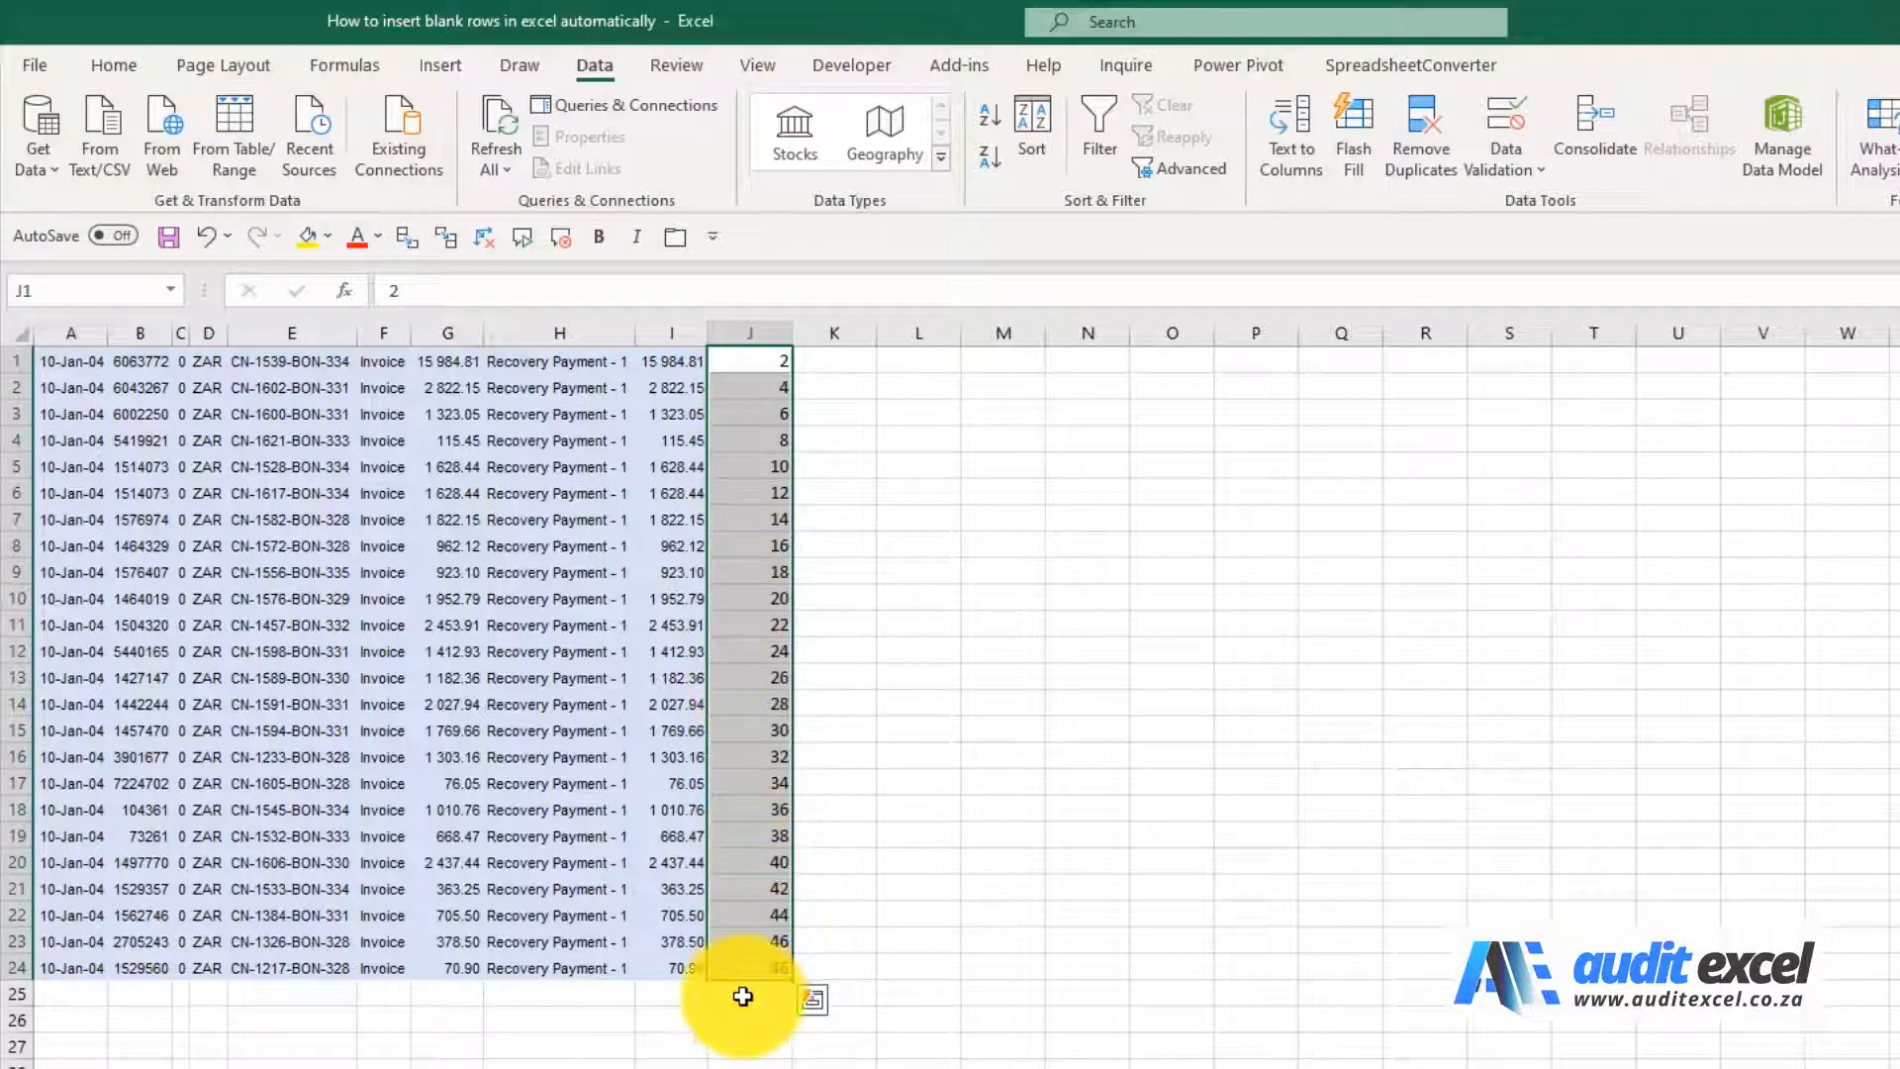
Enter 1 and 3 in J25 and J26 and fill the odd-number series down column J below the records
click(743, 997)
text(1)
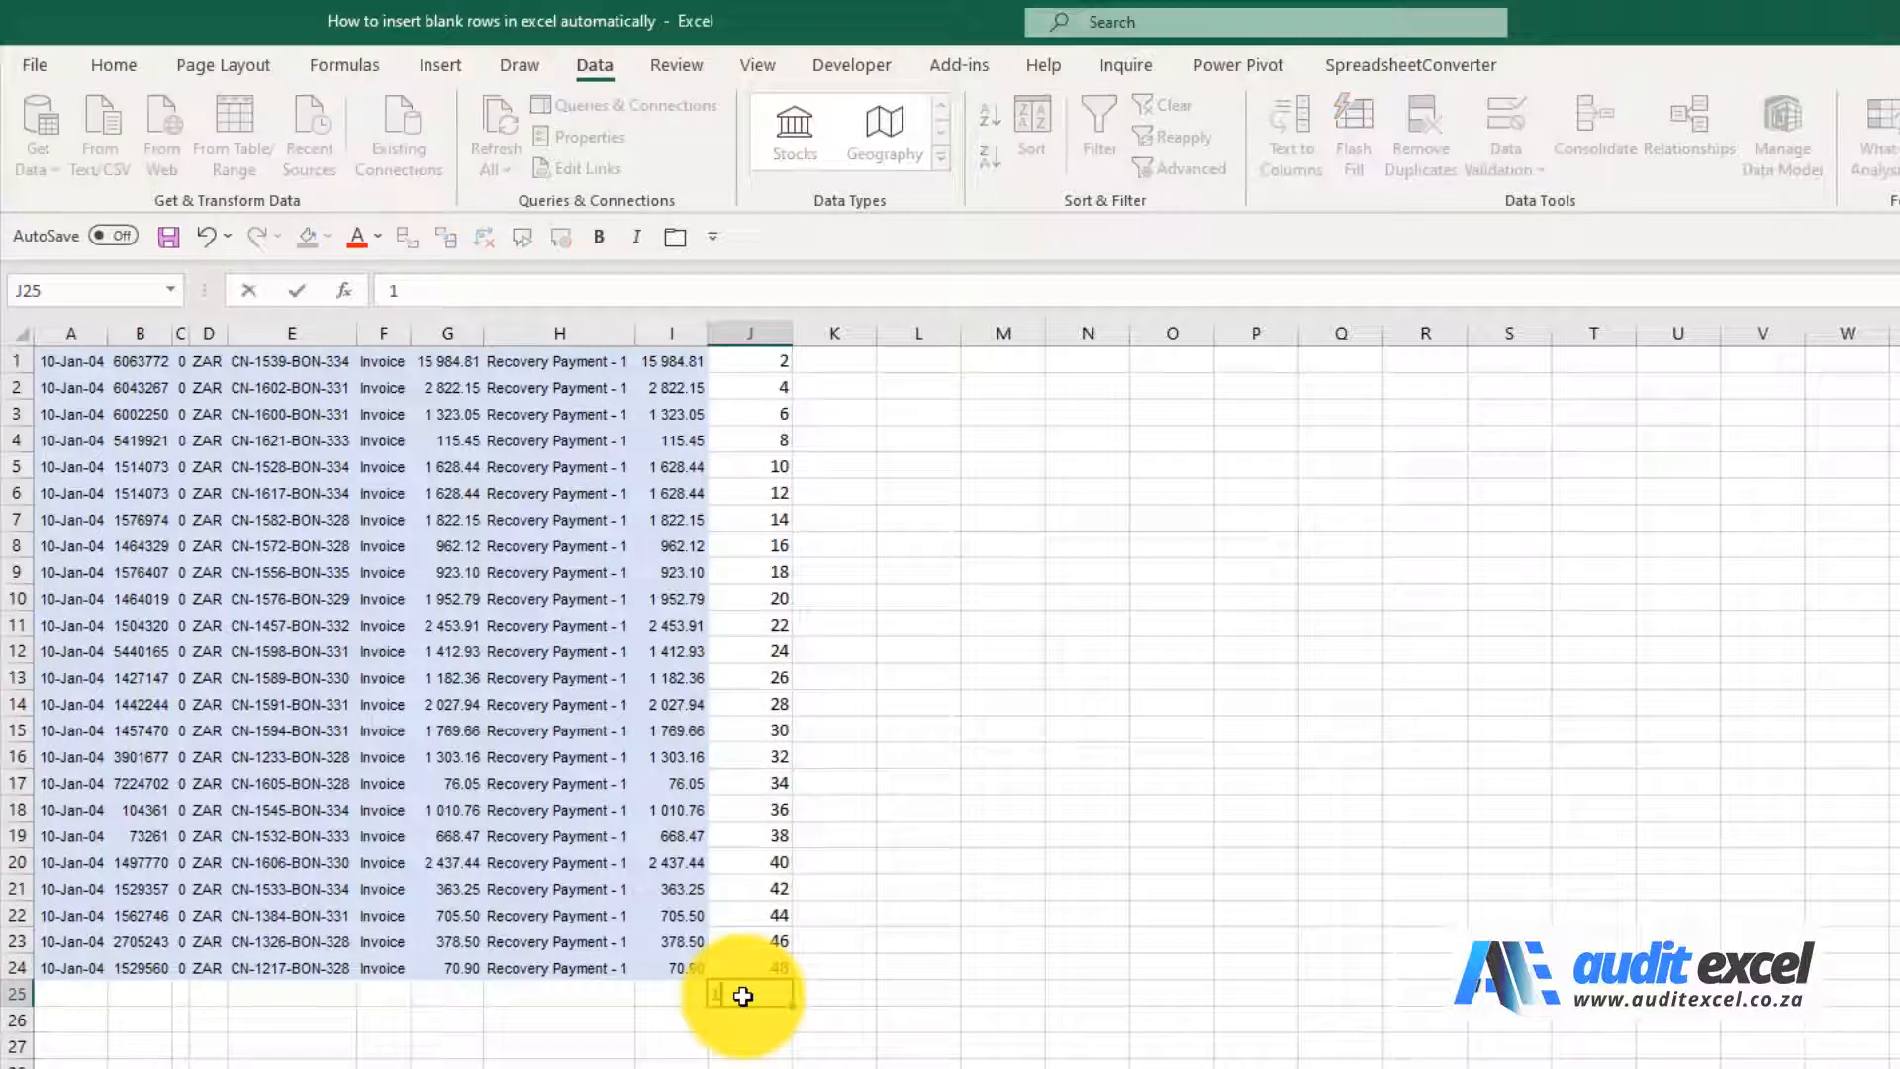
key(Return)
text(3)
key(Return)
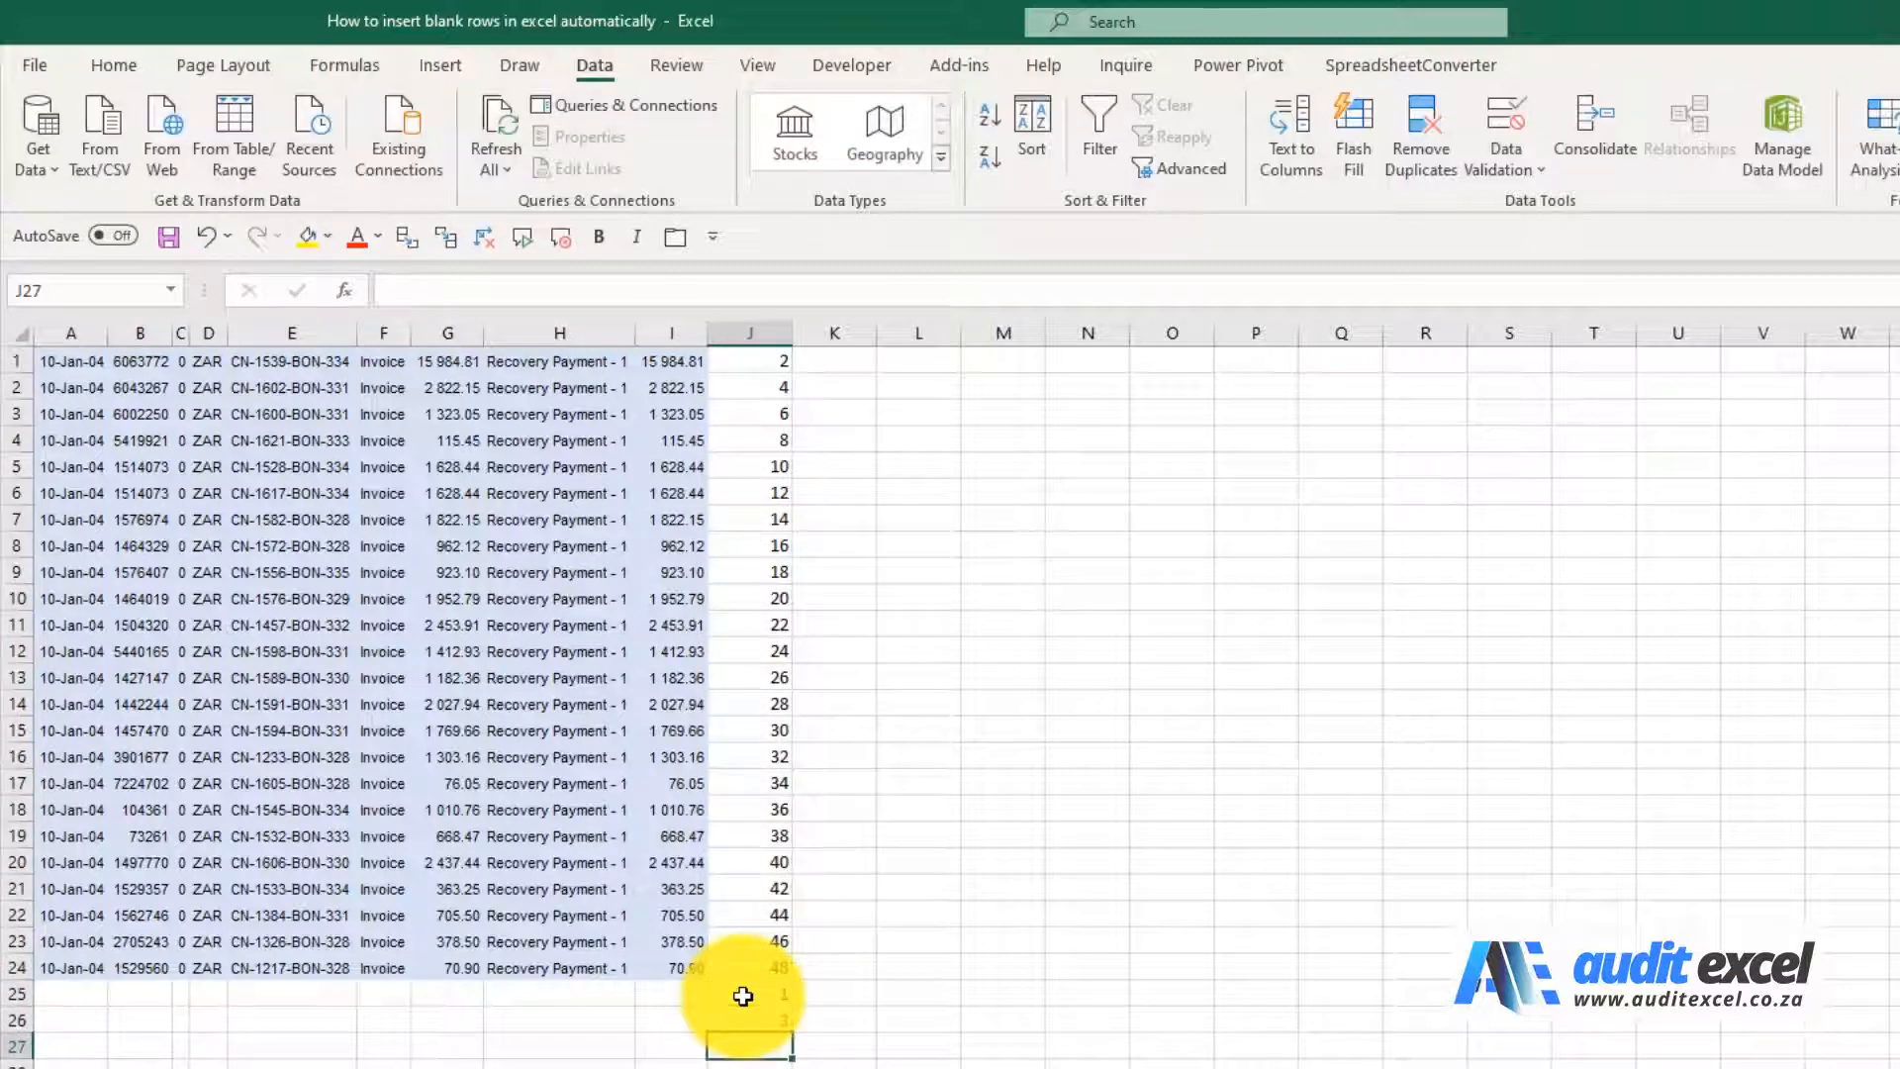
drag(743, 997, 796, 1058)
scroll(725, 693, up, 5)
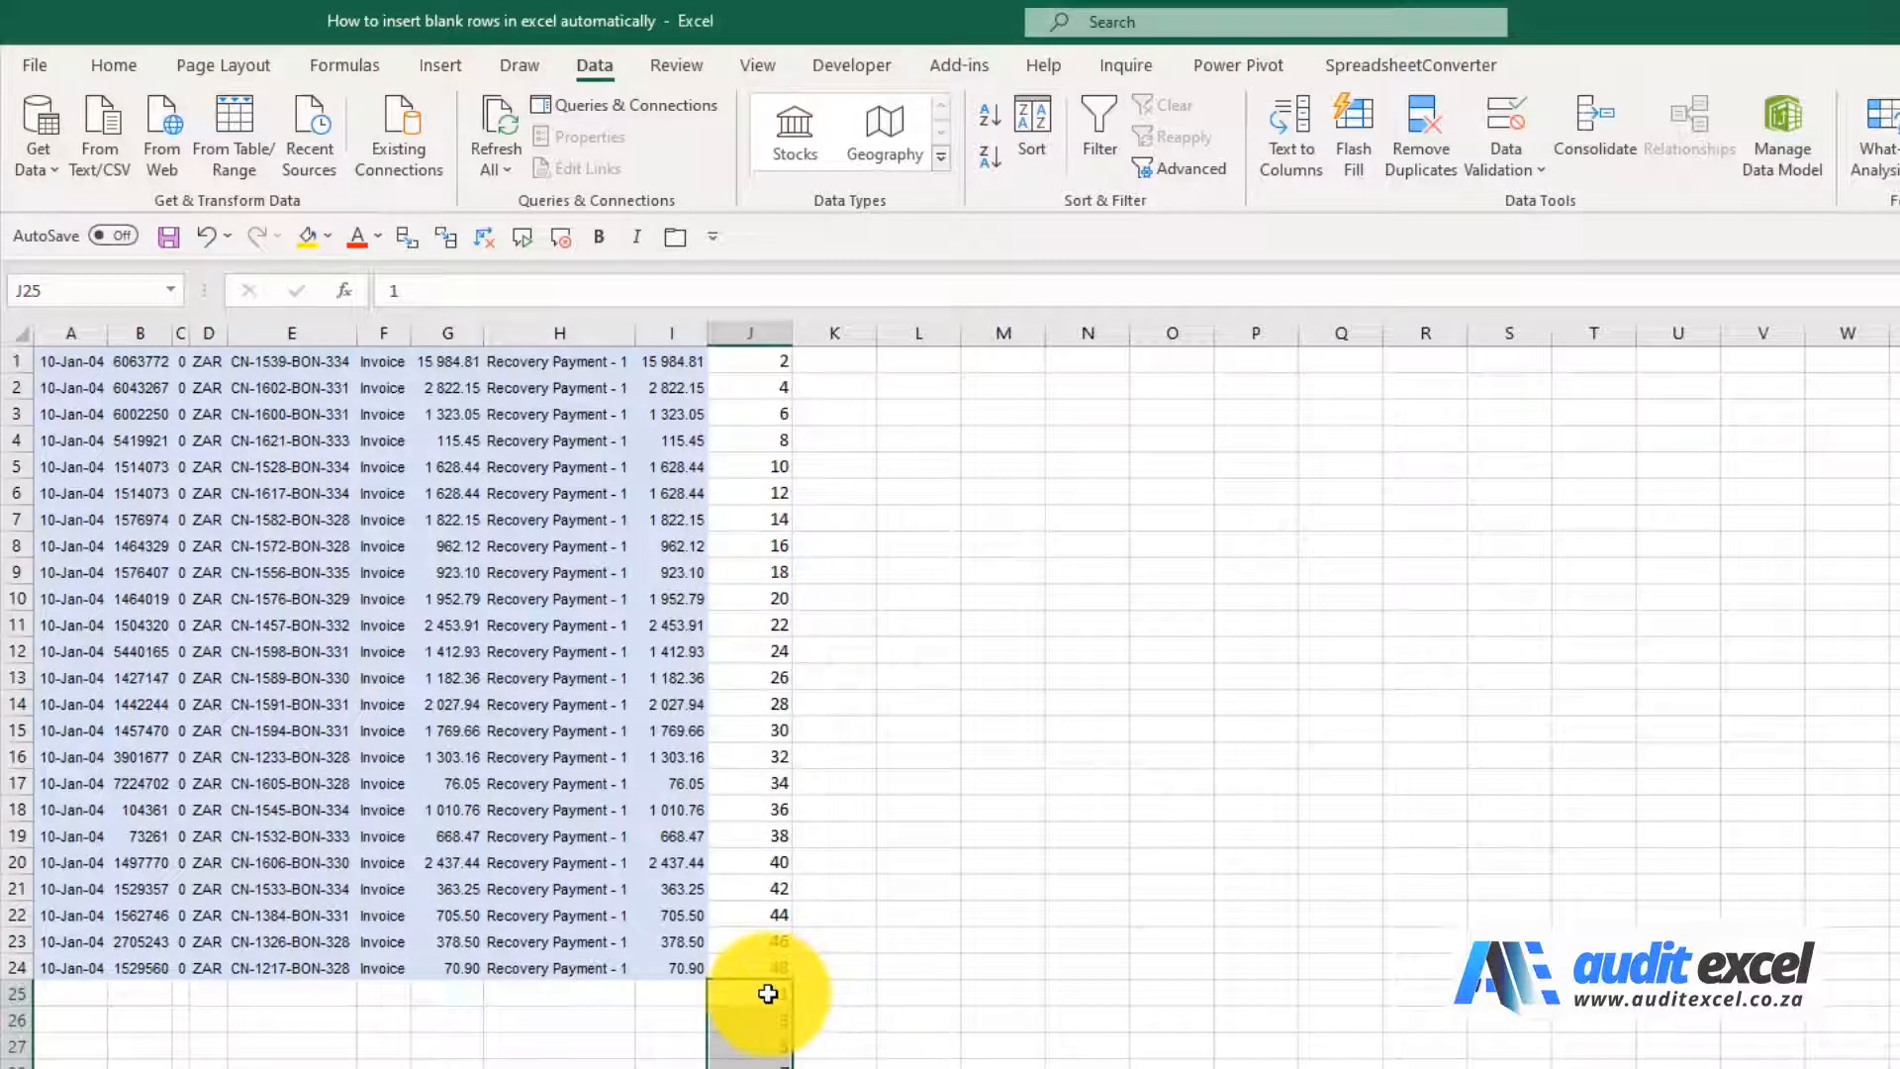
Sort the records together with the index numbers by Column J on cell values, smallest to largest
click(75, 359)
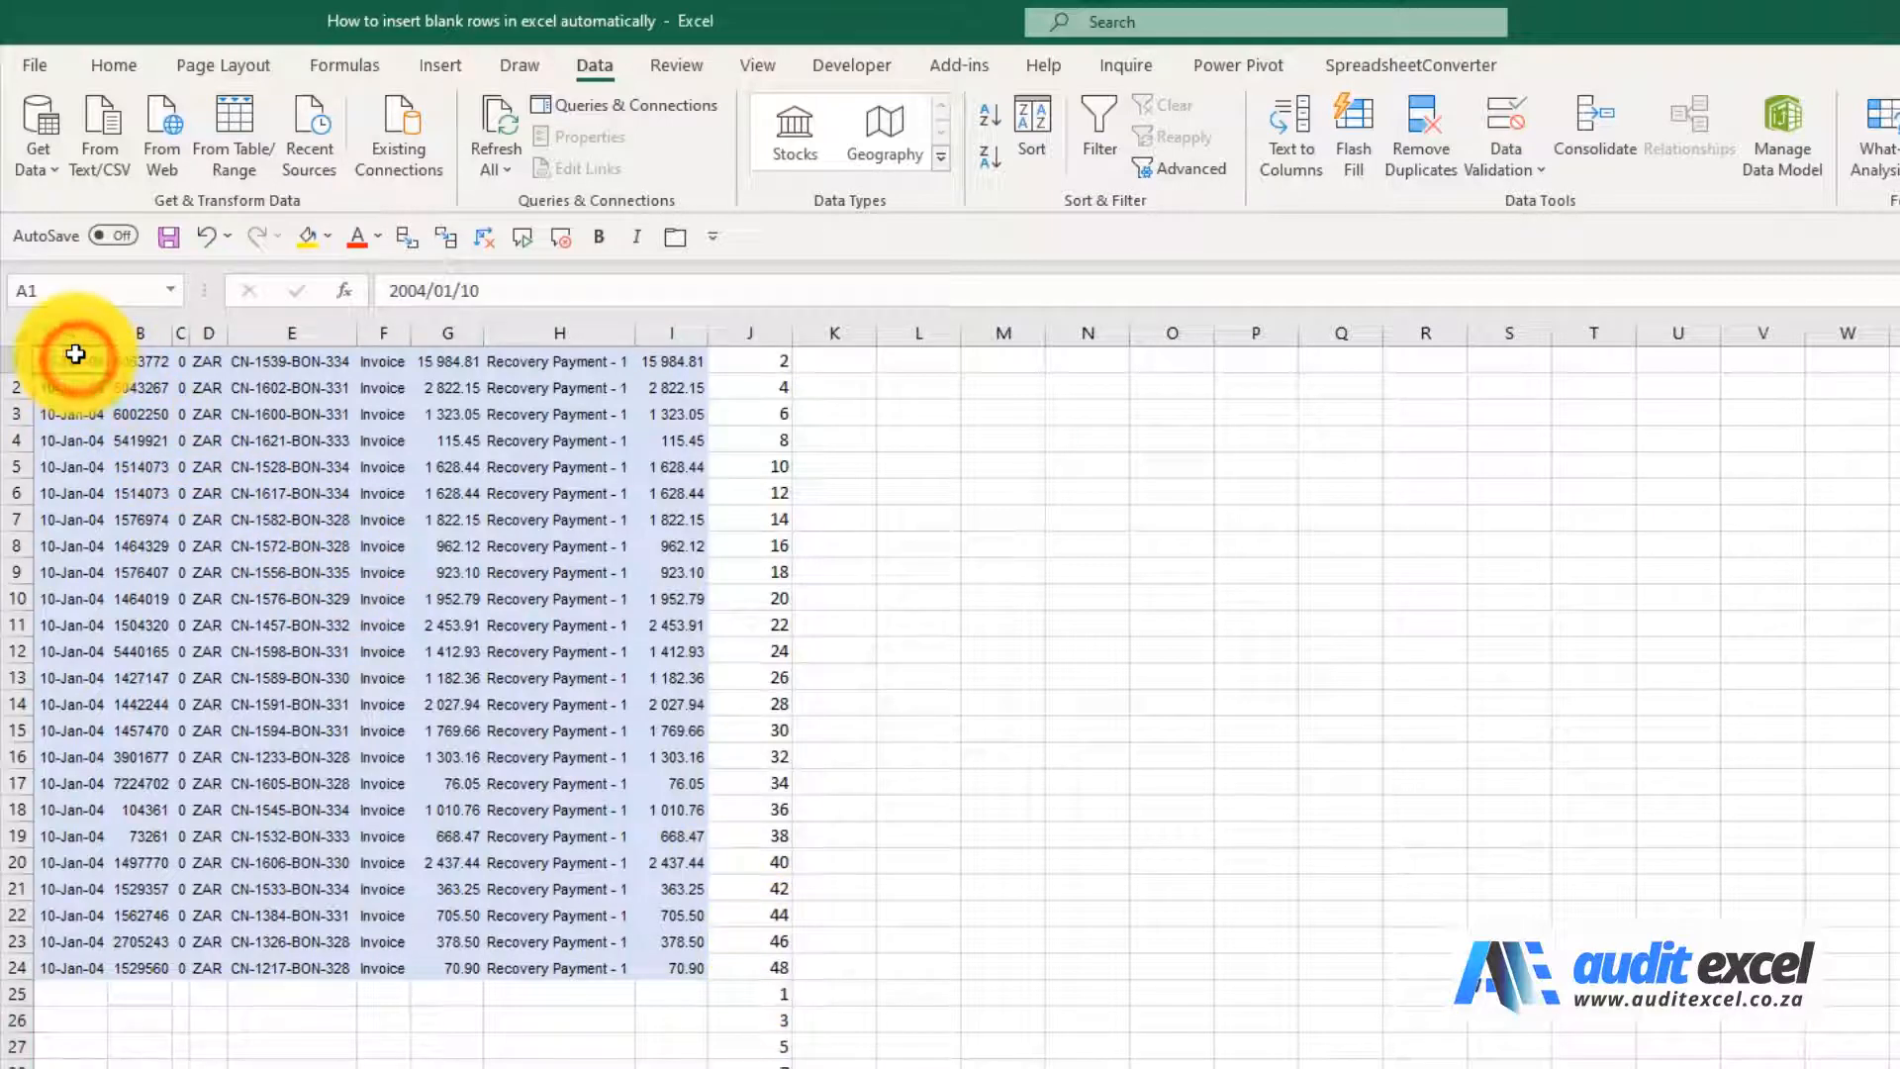
key(ctrl+shift+Down)
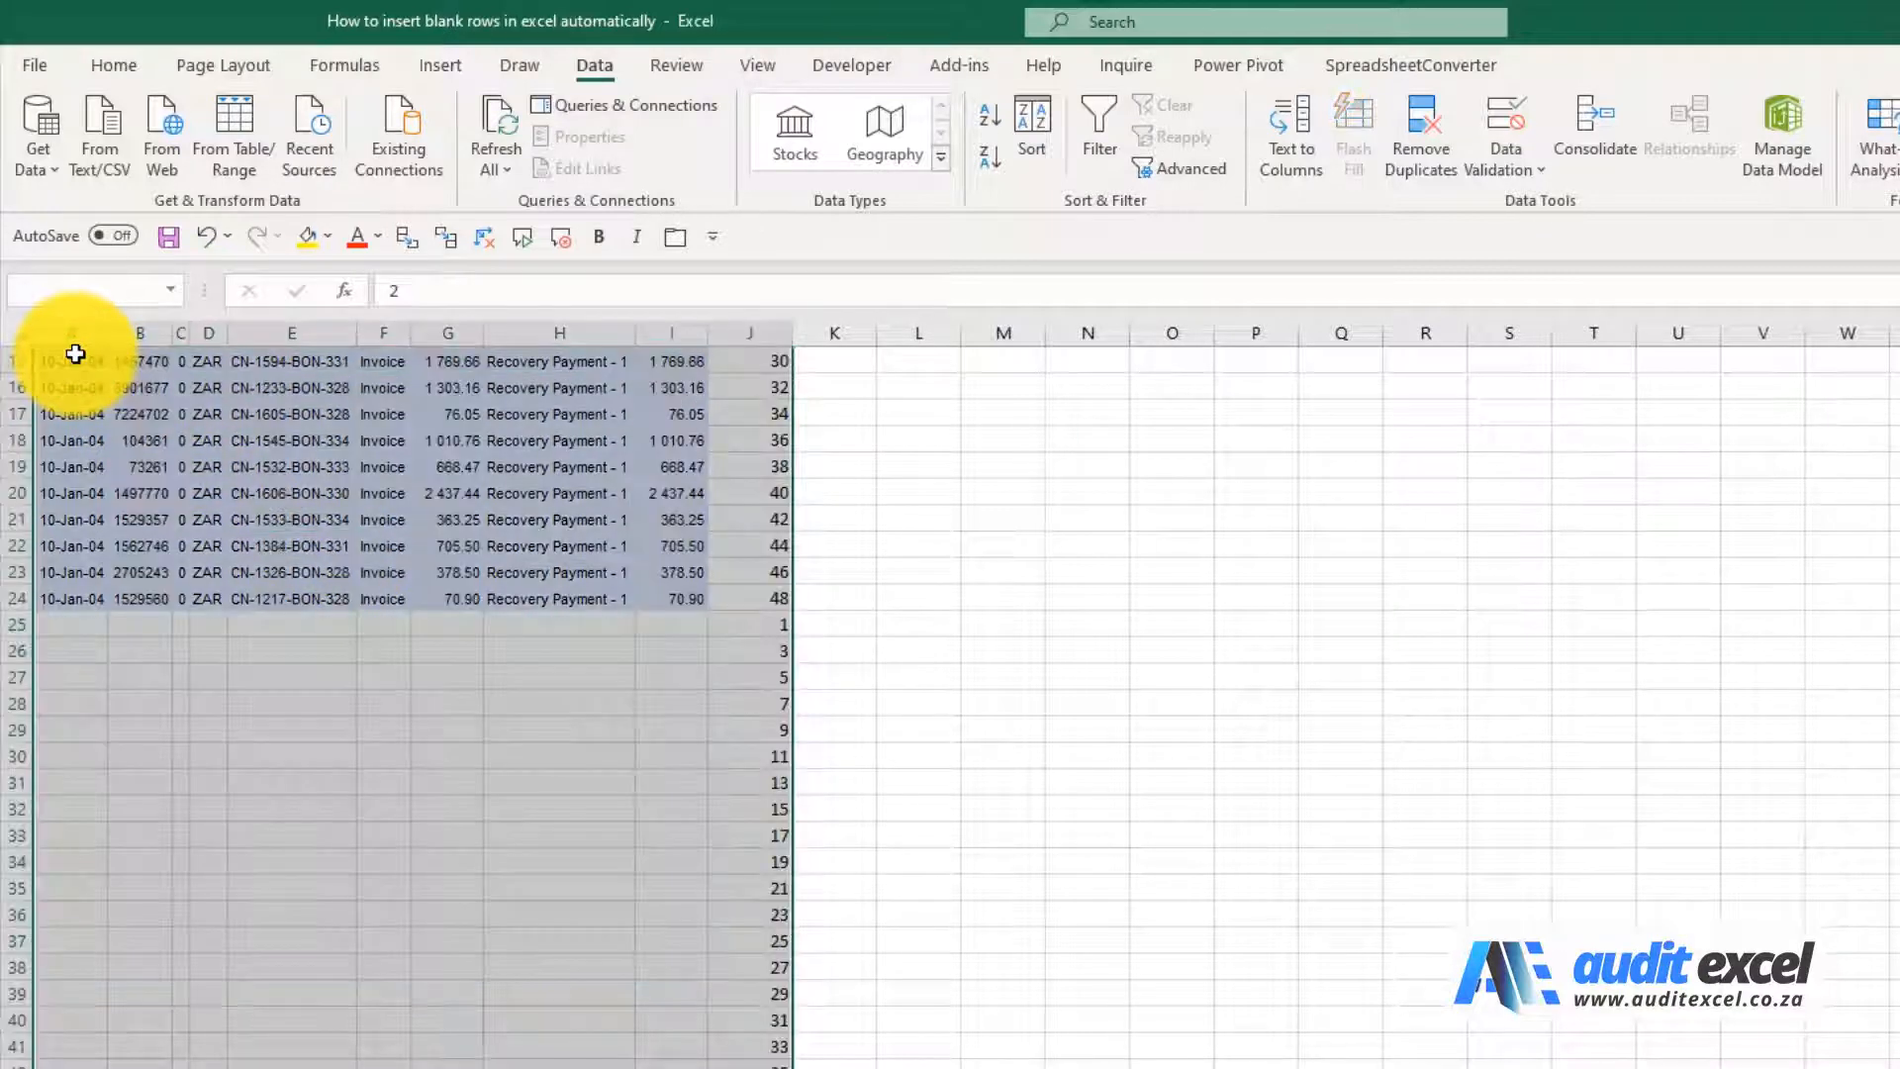
scroll(525, 679, up, 5)
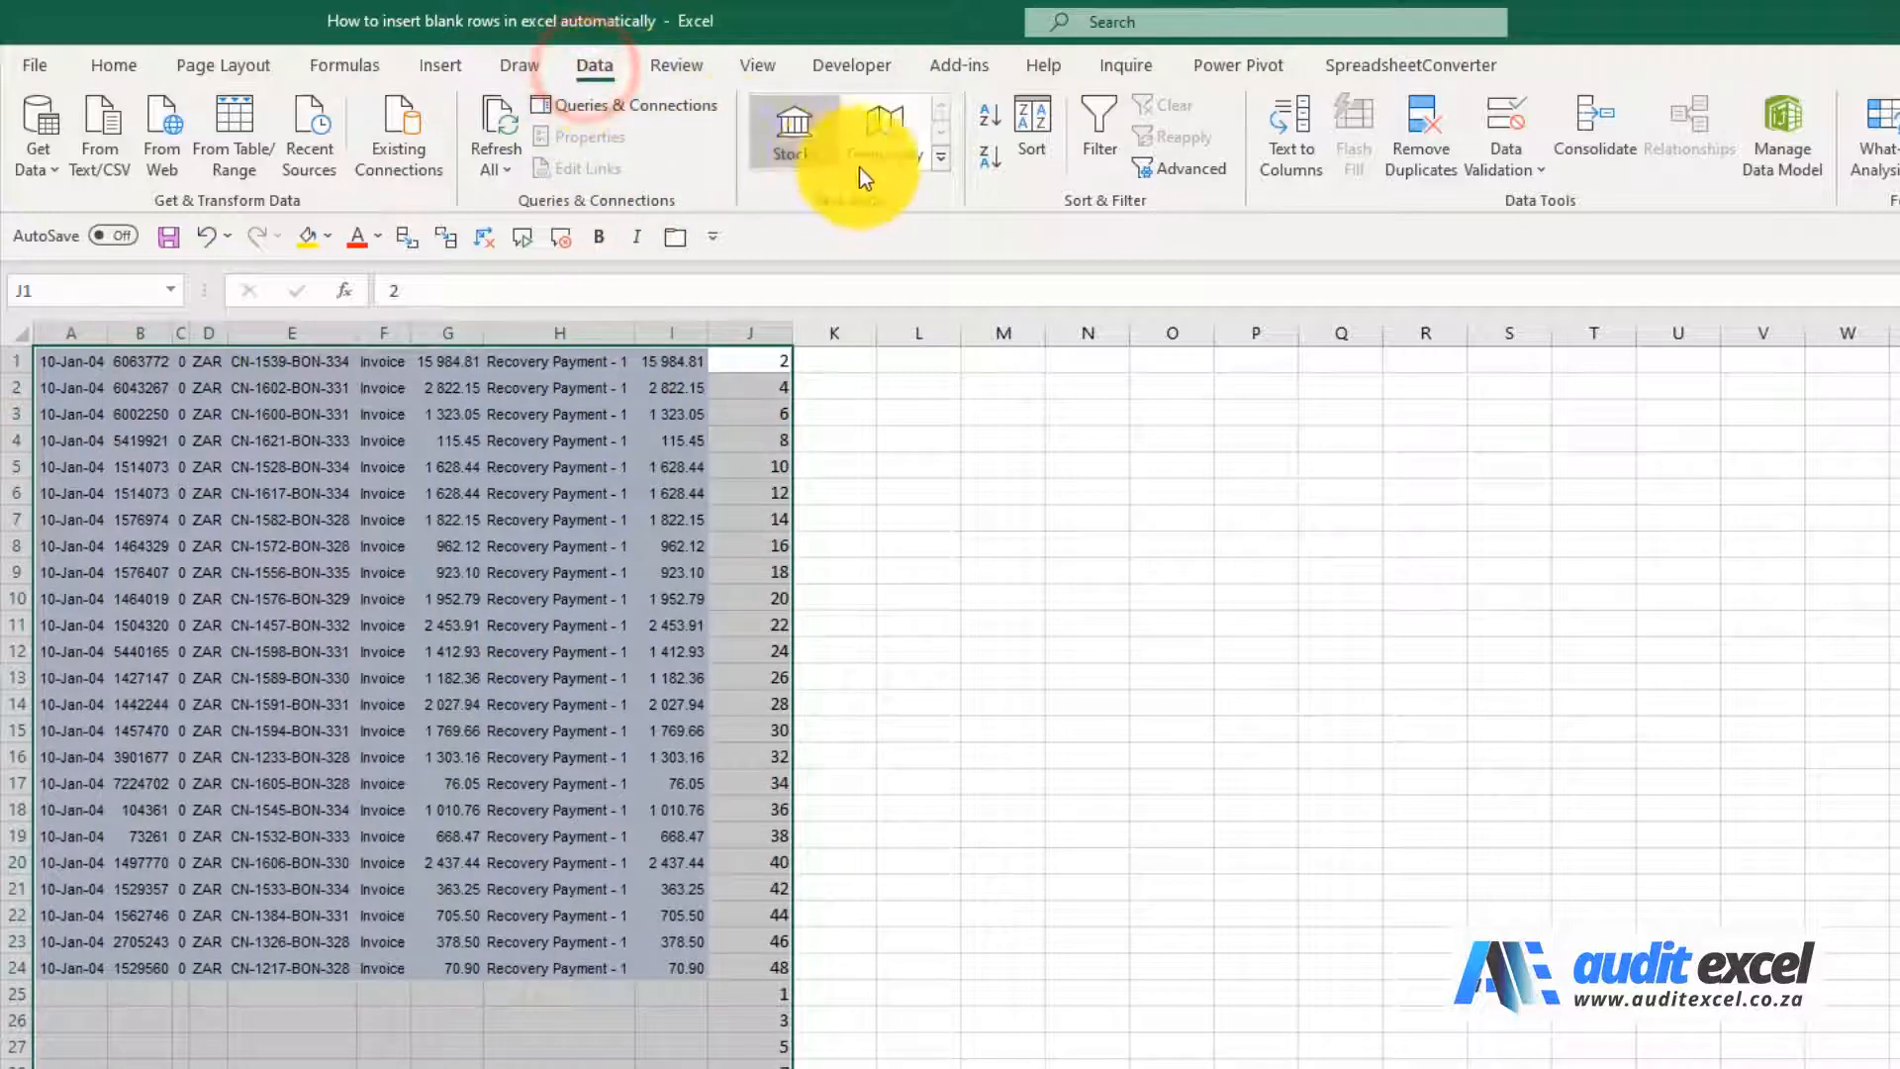
click(1021, 144)
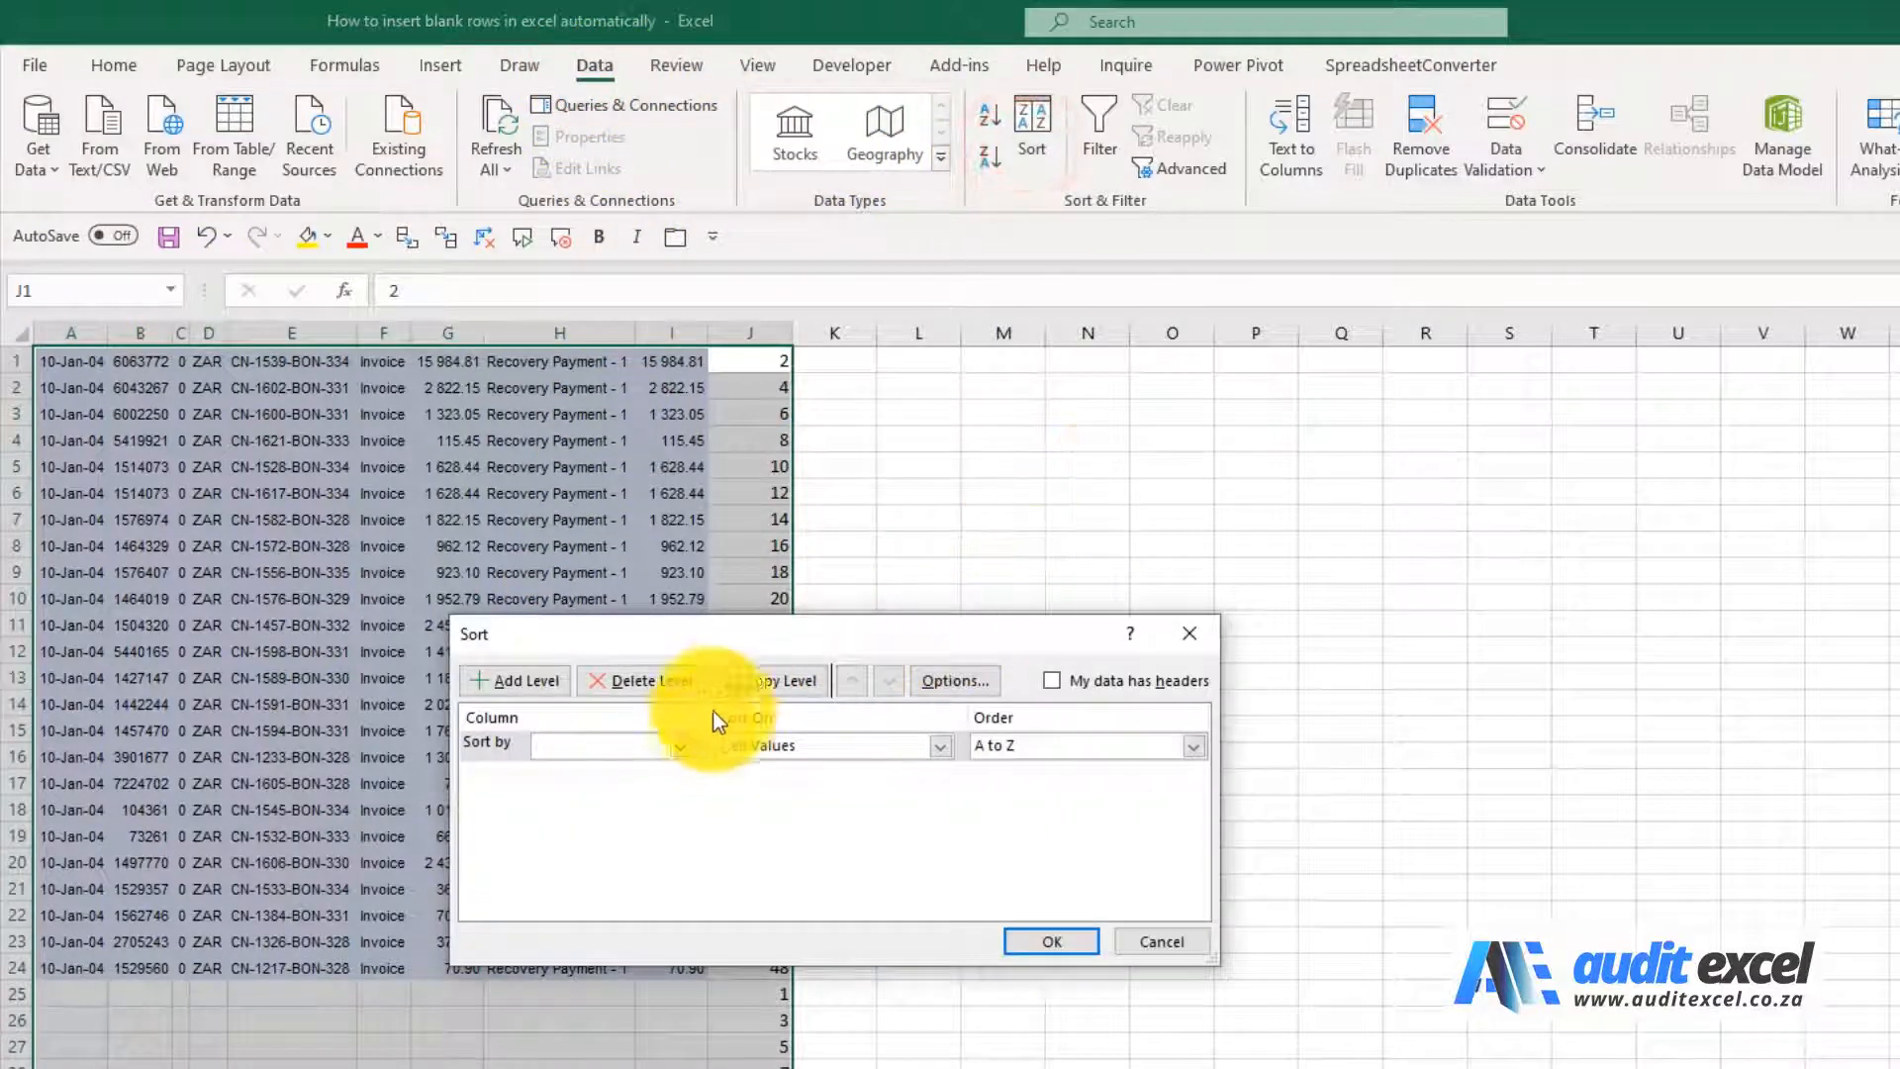
click(685, 745)
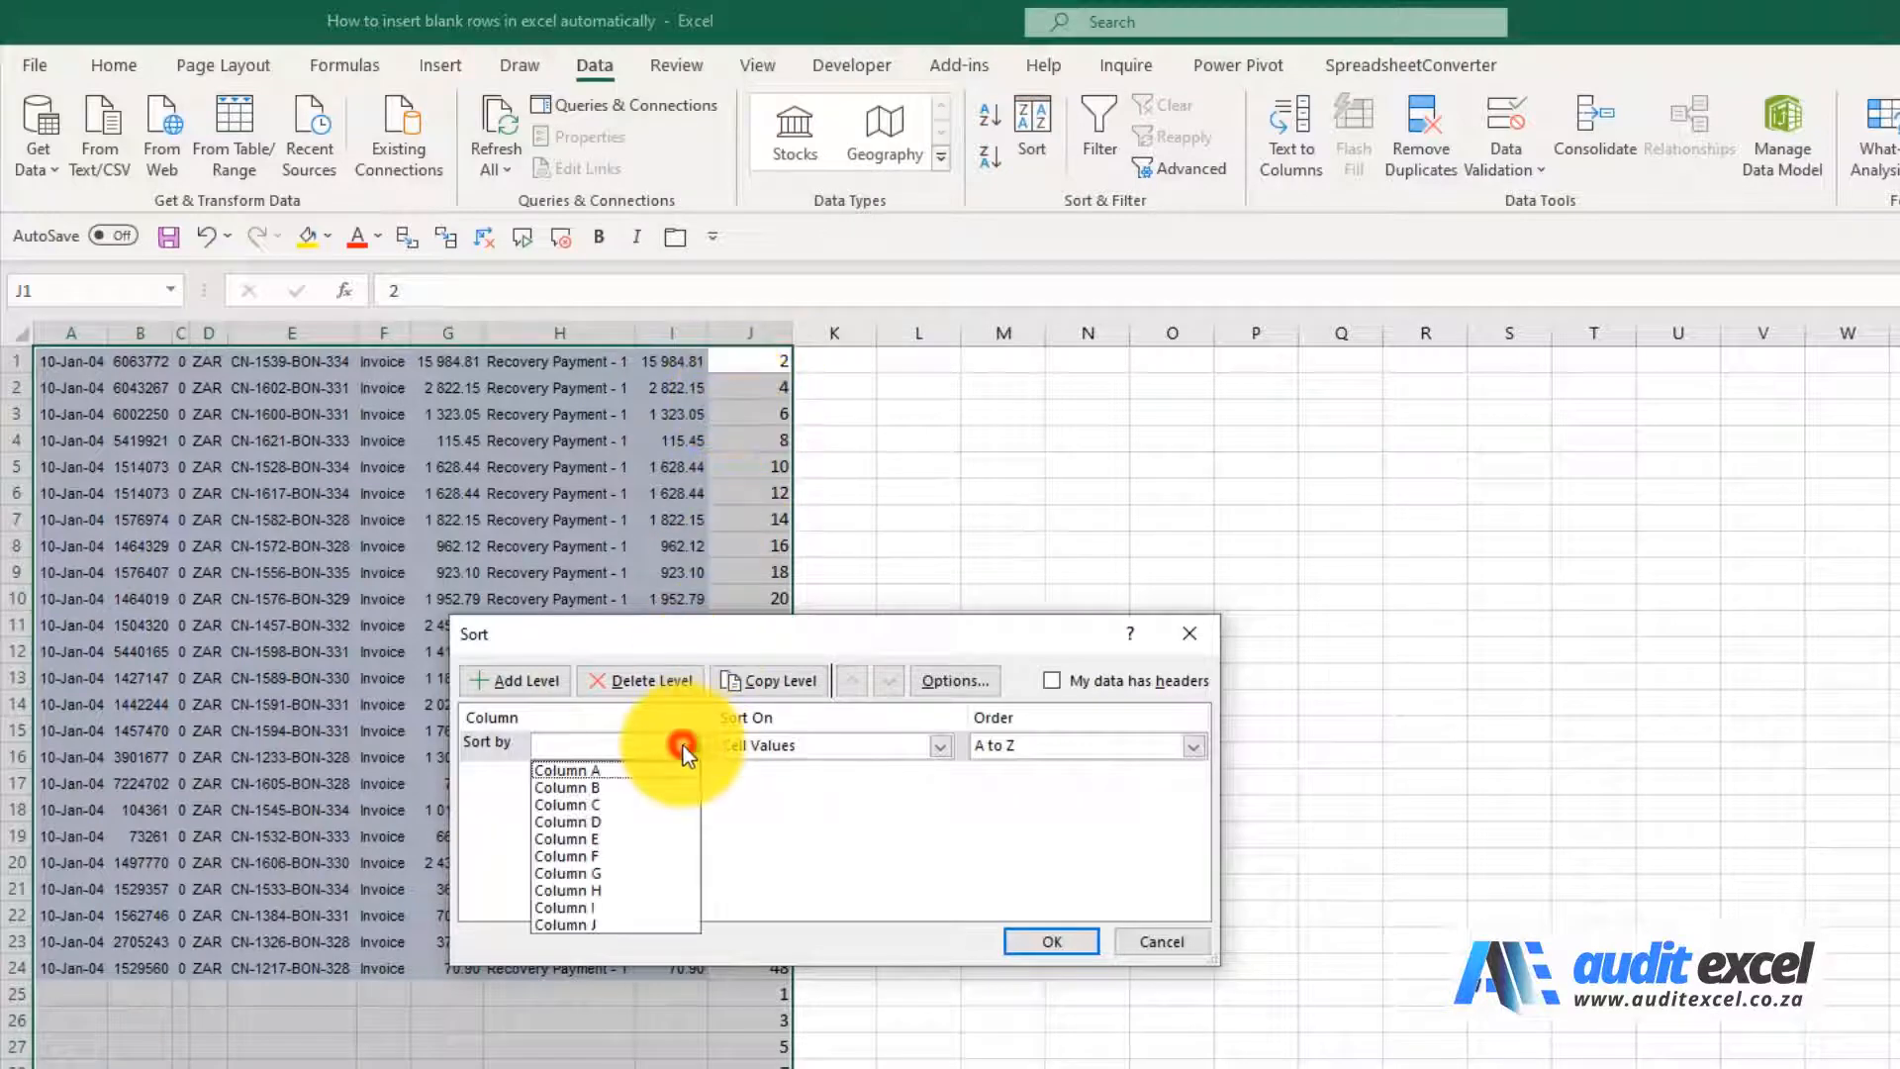
click(641, 924)
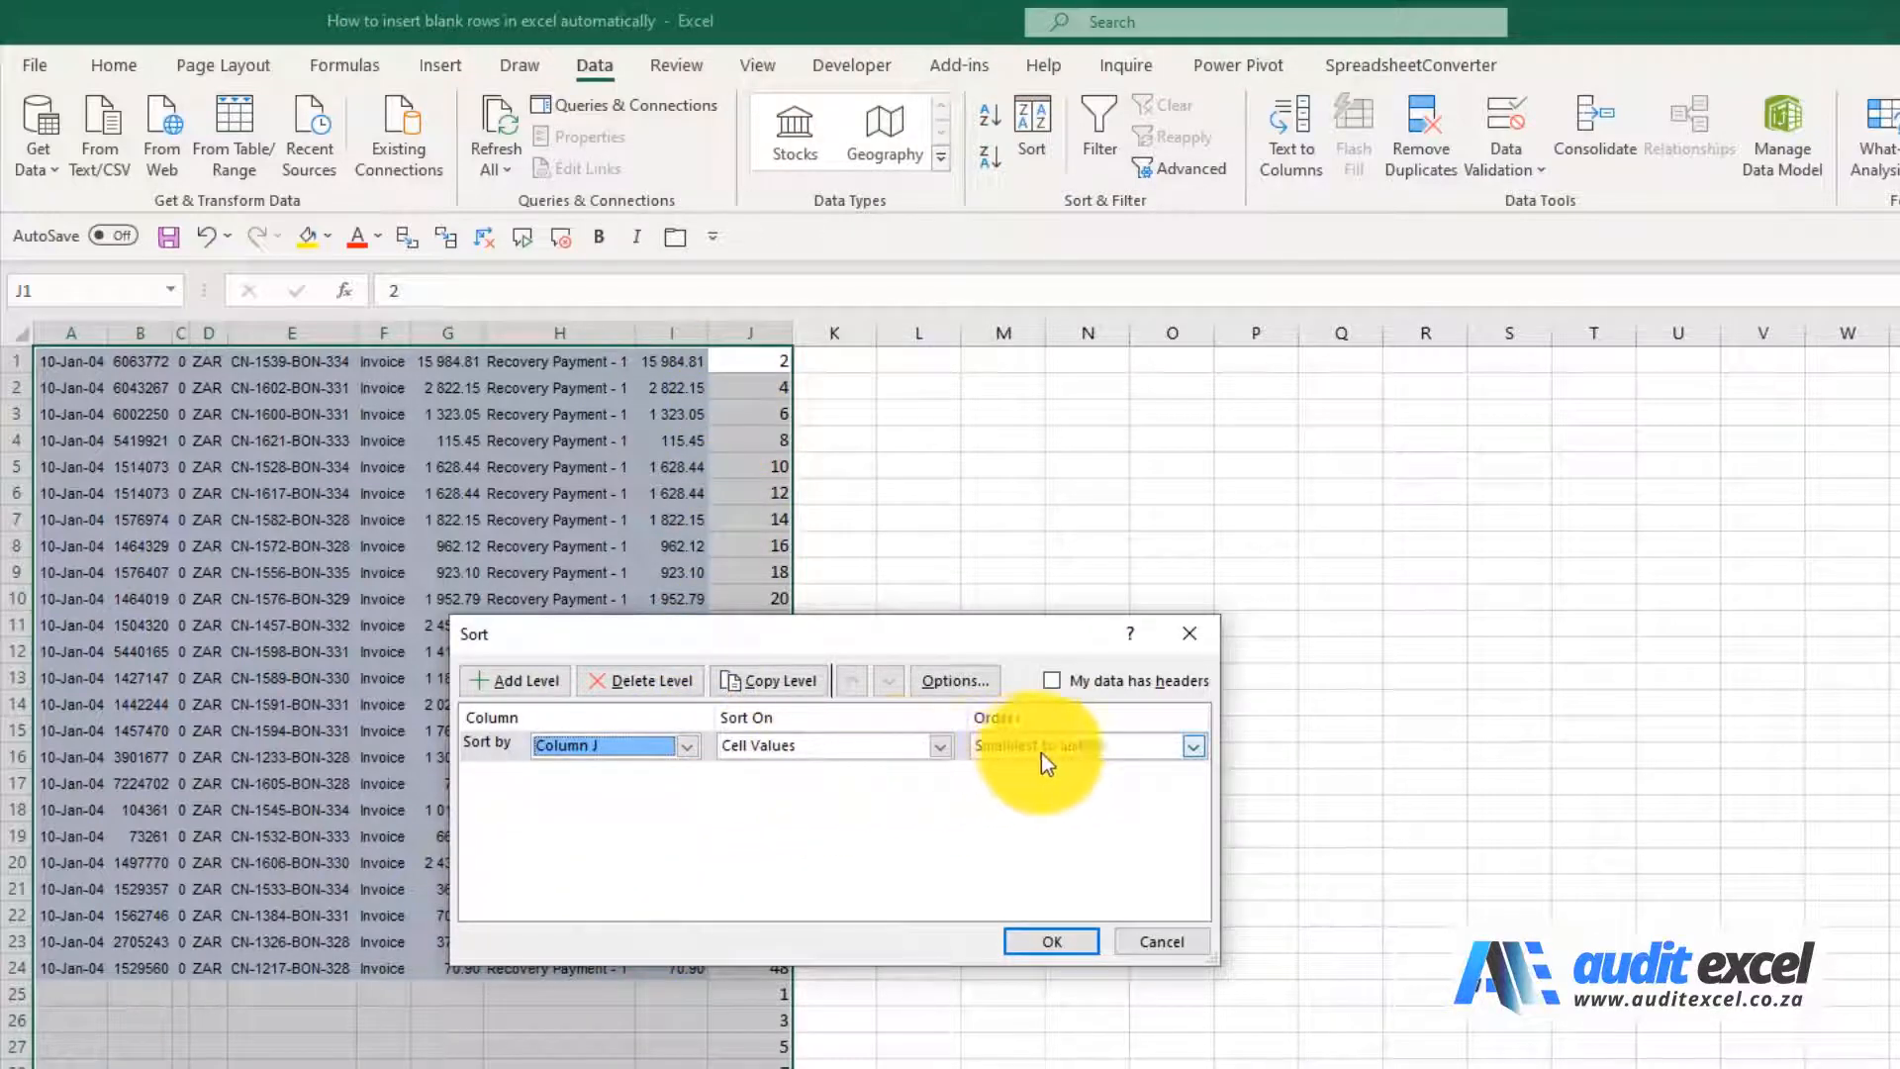
click(1056, 940)
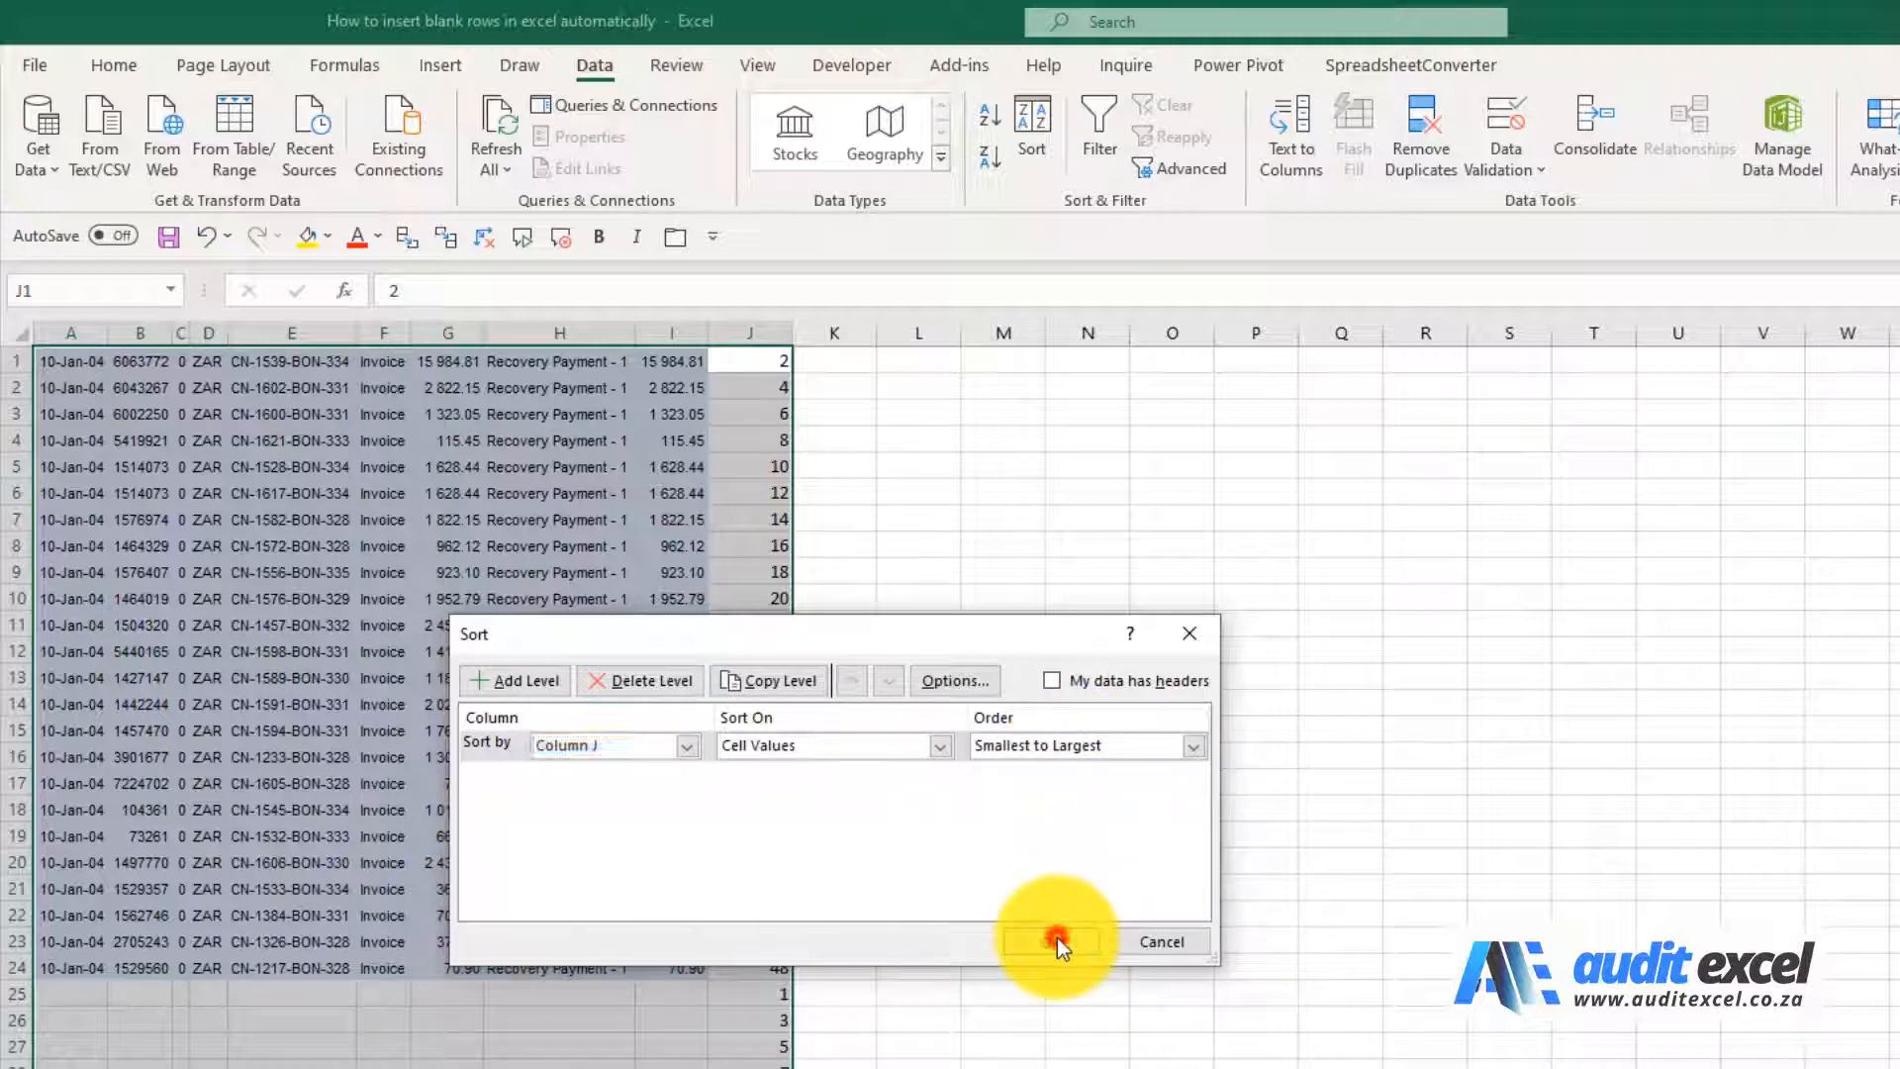
click(774, 369)
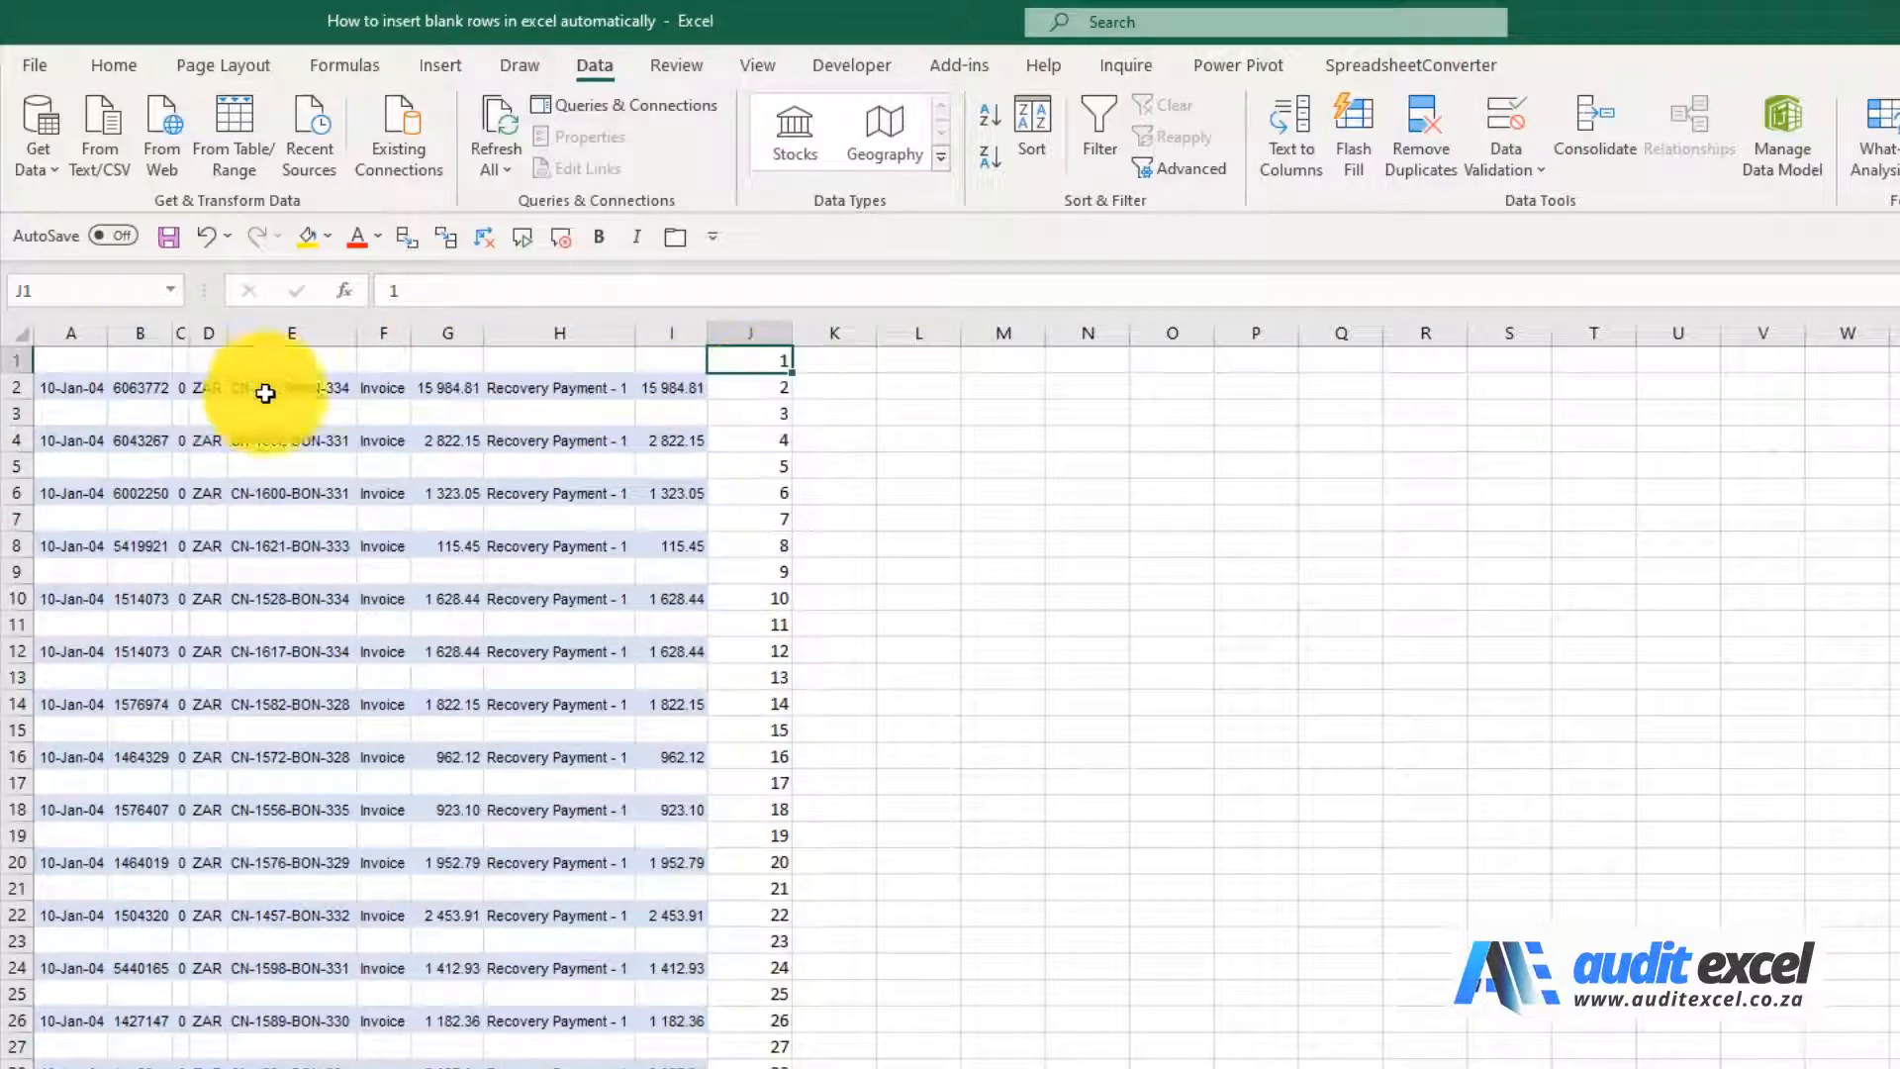
scroll(445, 678, down, 7)
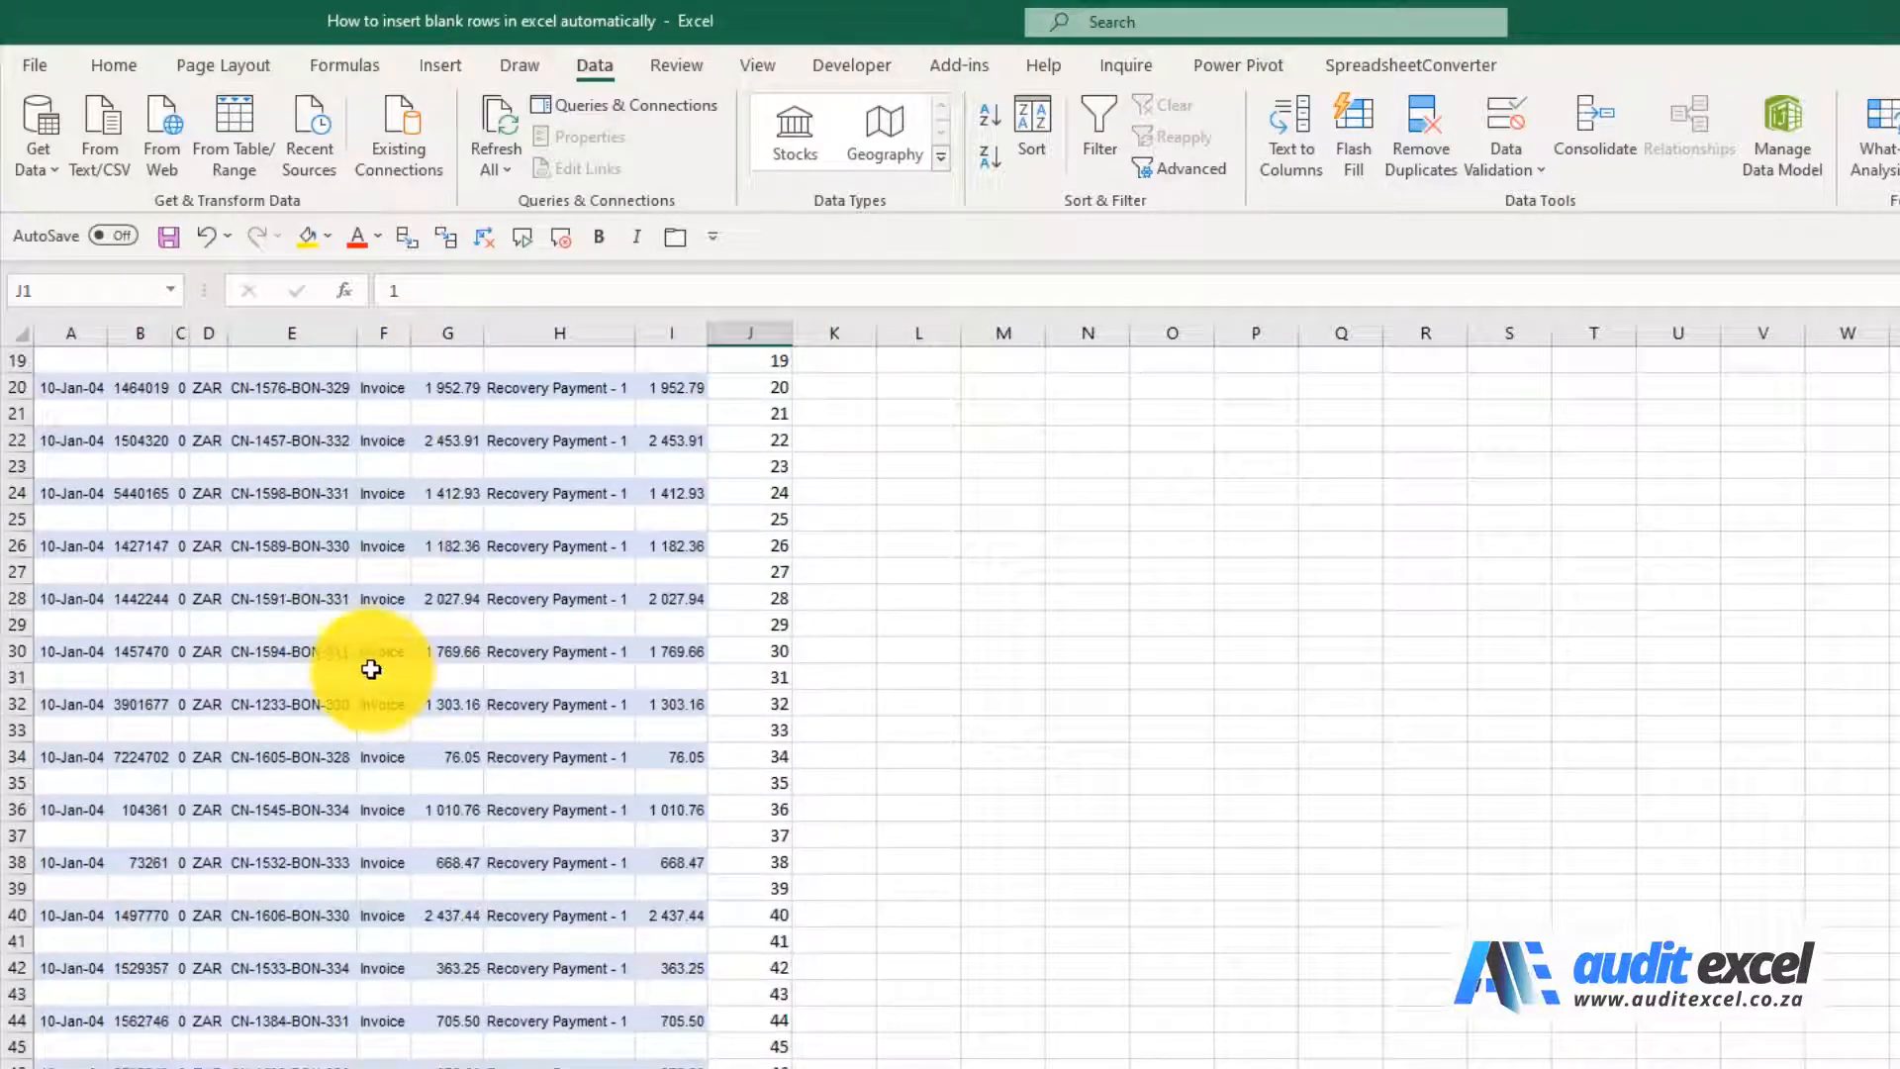
scroll(373, 660, up, 7)
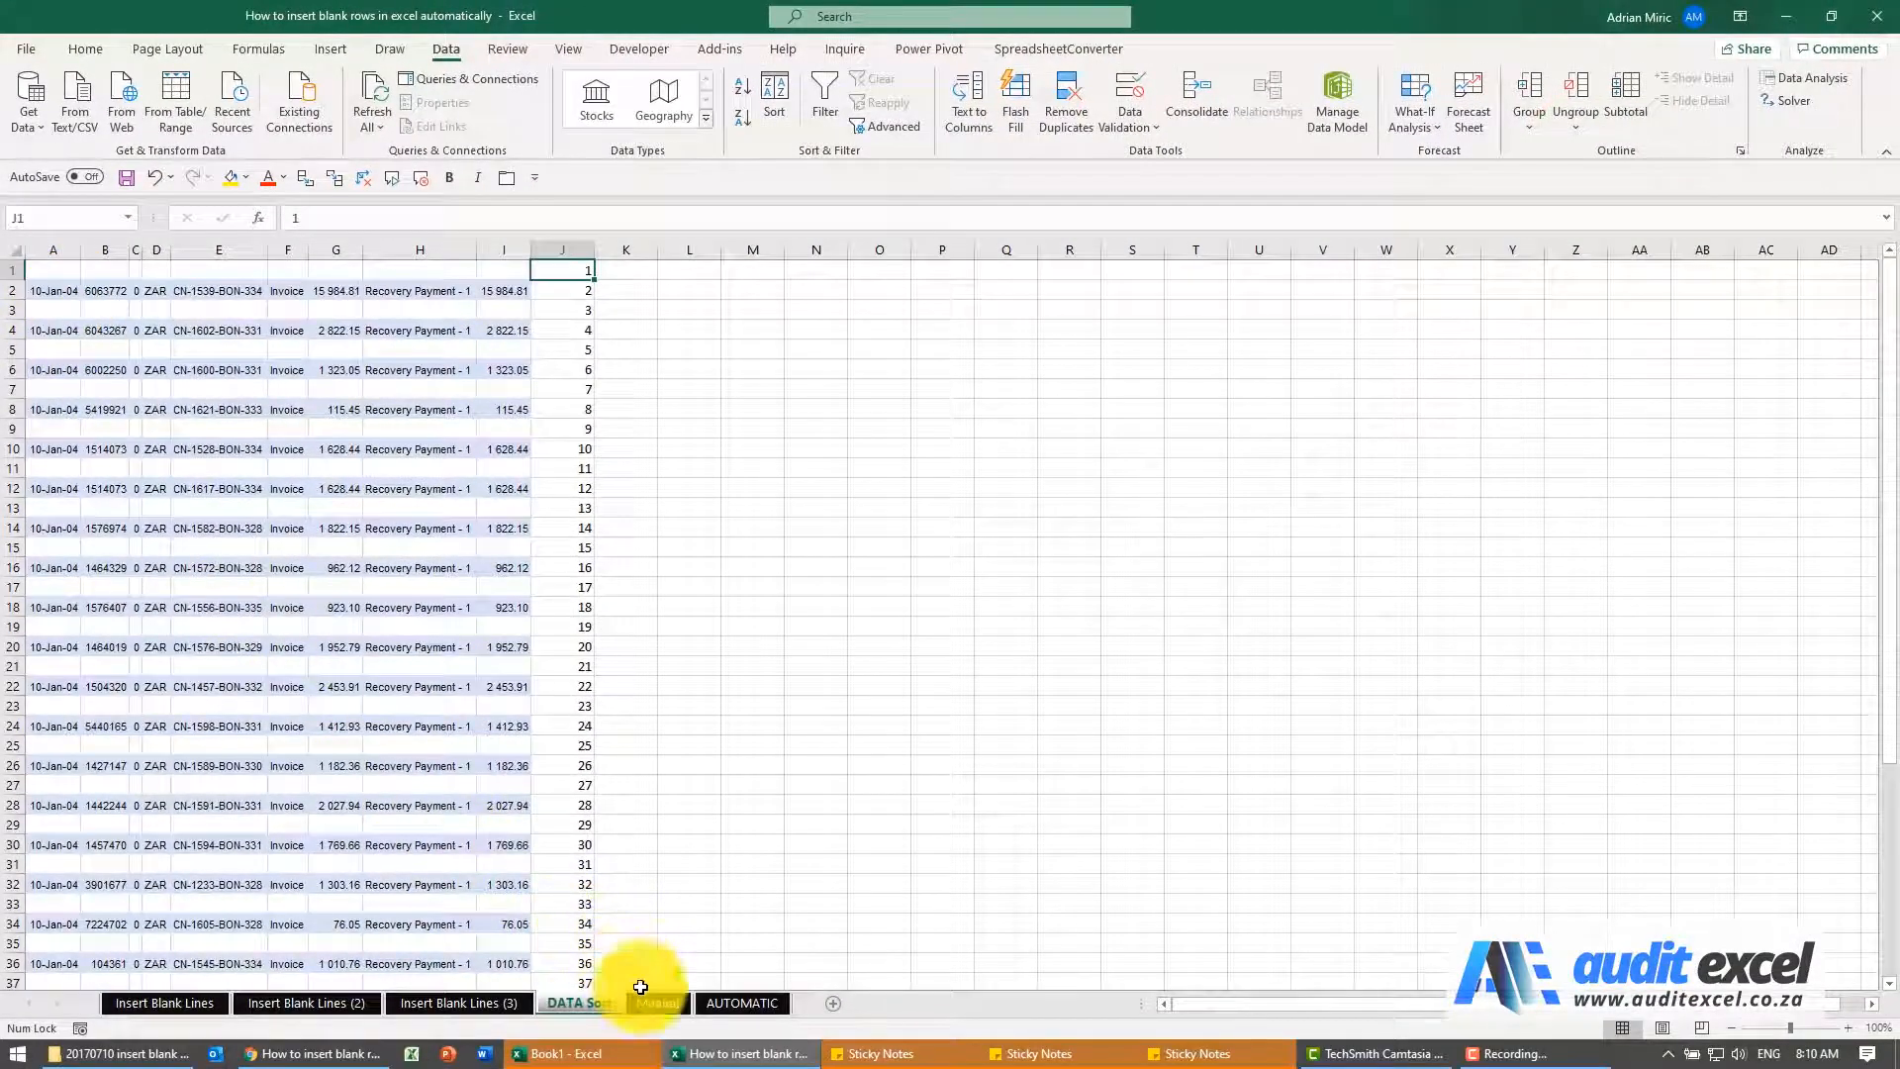
Switch to the worksheet between DATA Sort and AUTOMATIC
click(649, 1005)
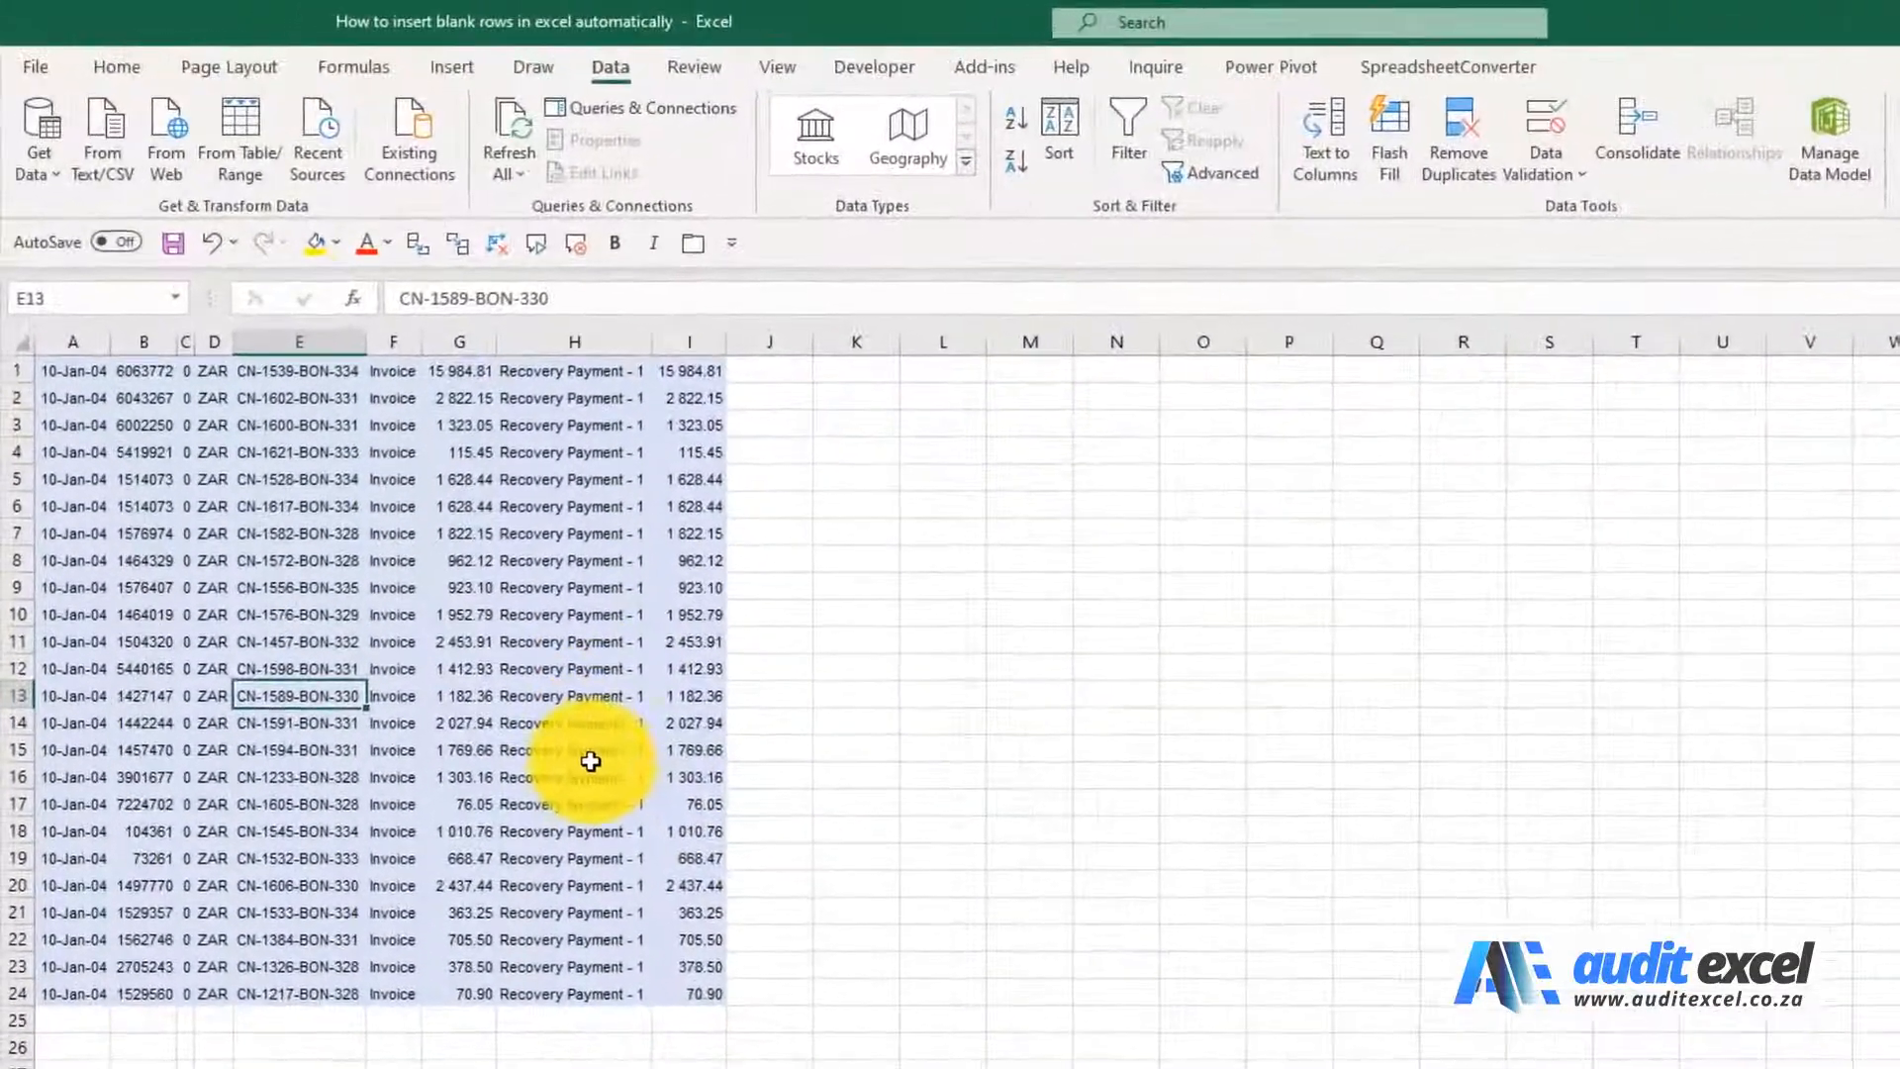
Try inserting single blank rows at row 2 and row 4, and undo both insertions
click(18, 398)
right_click(26, 398)
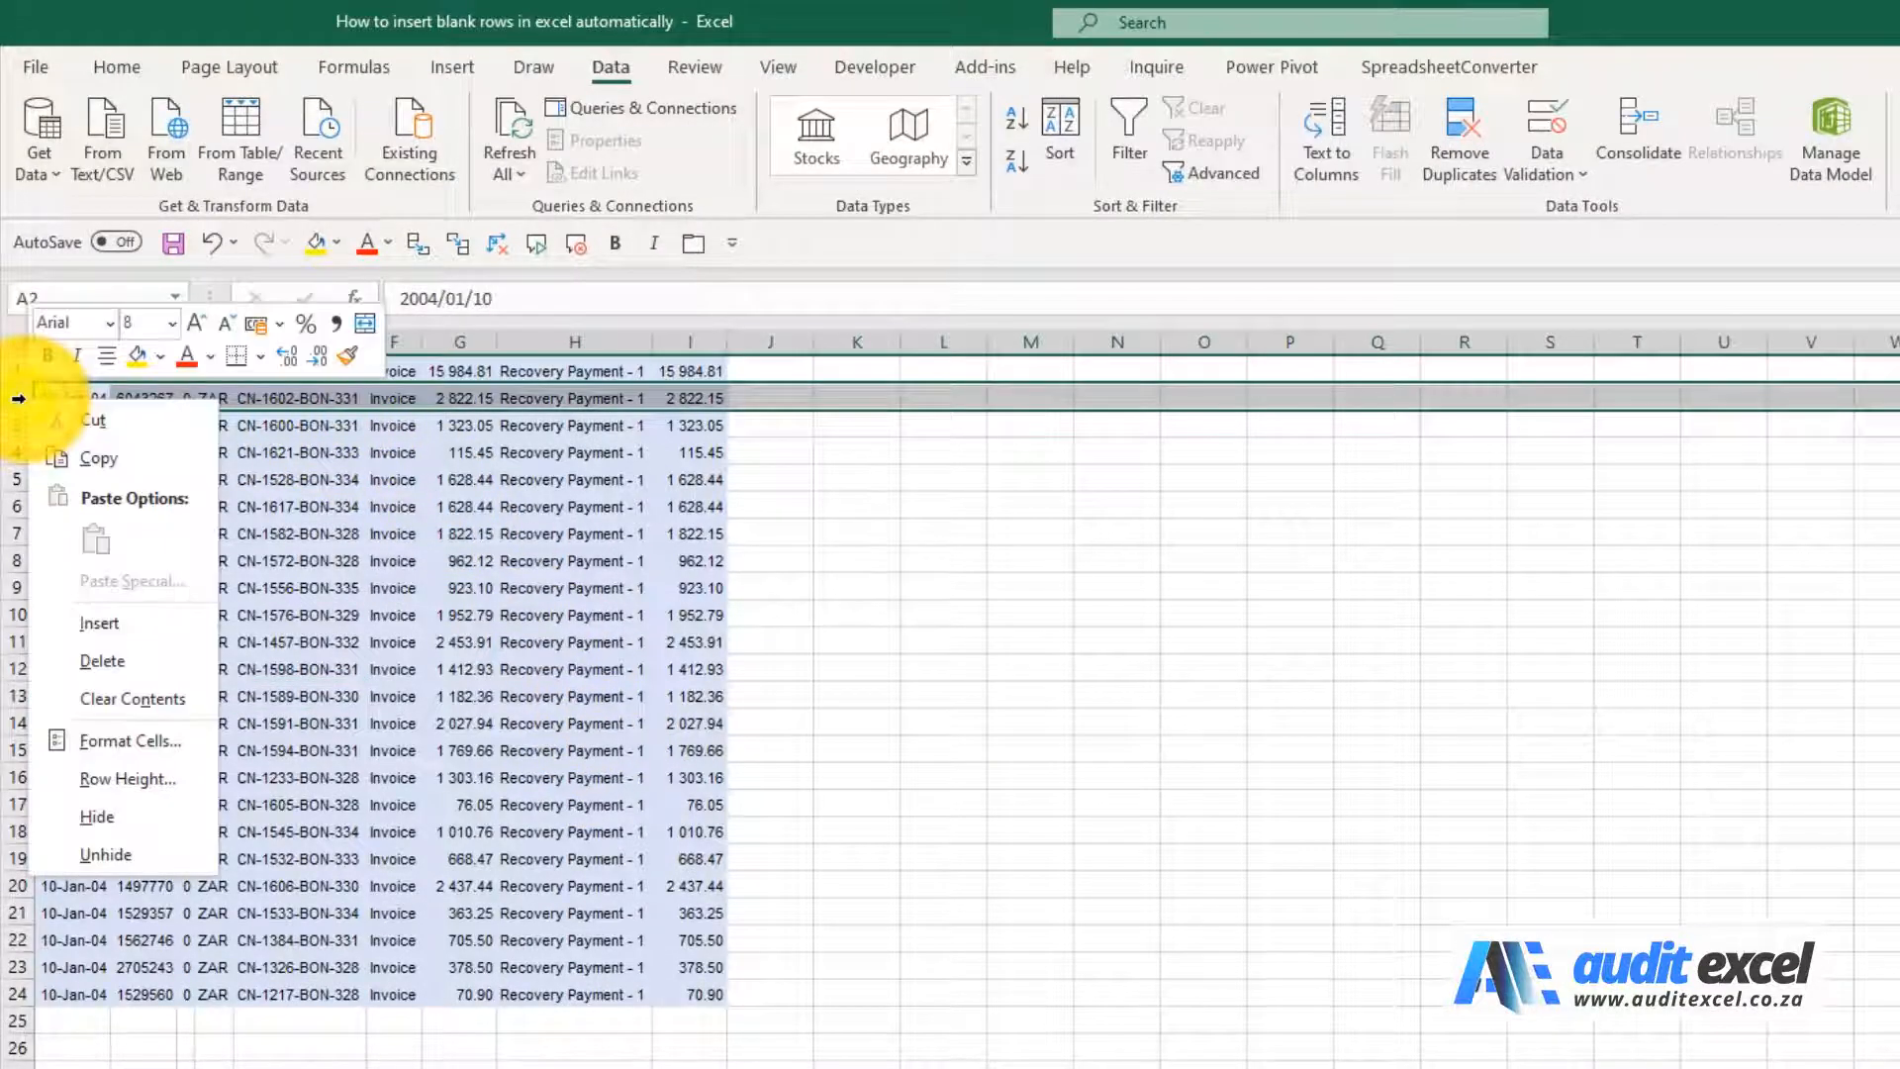
click(97, 606)
click(18, 452)
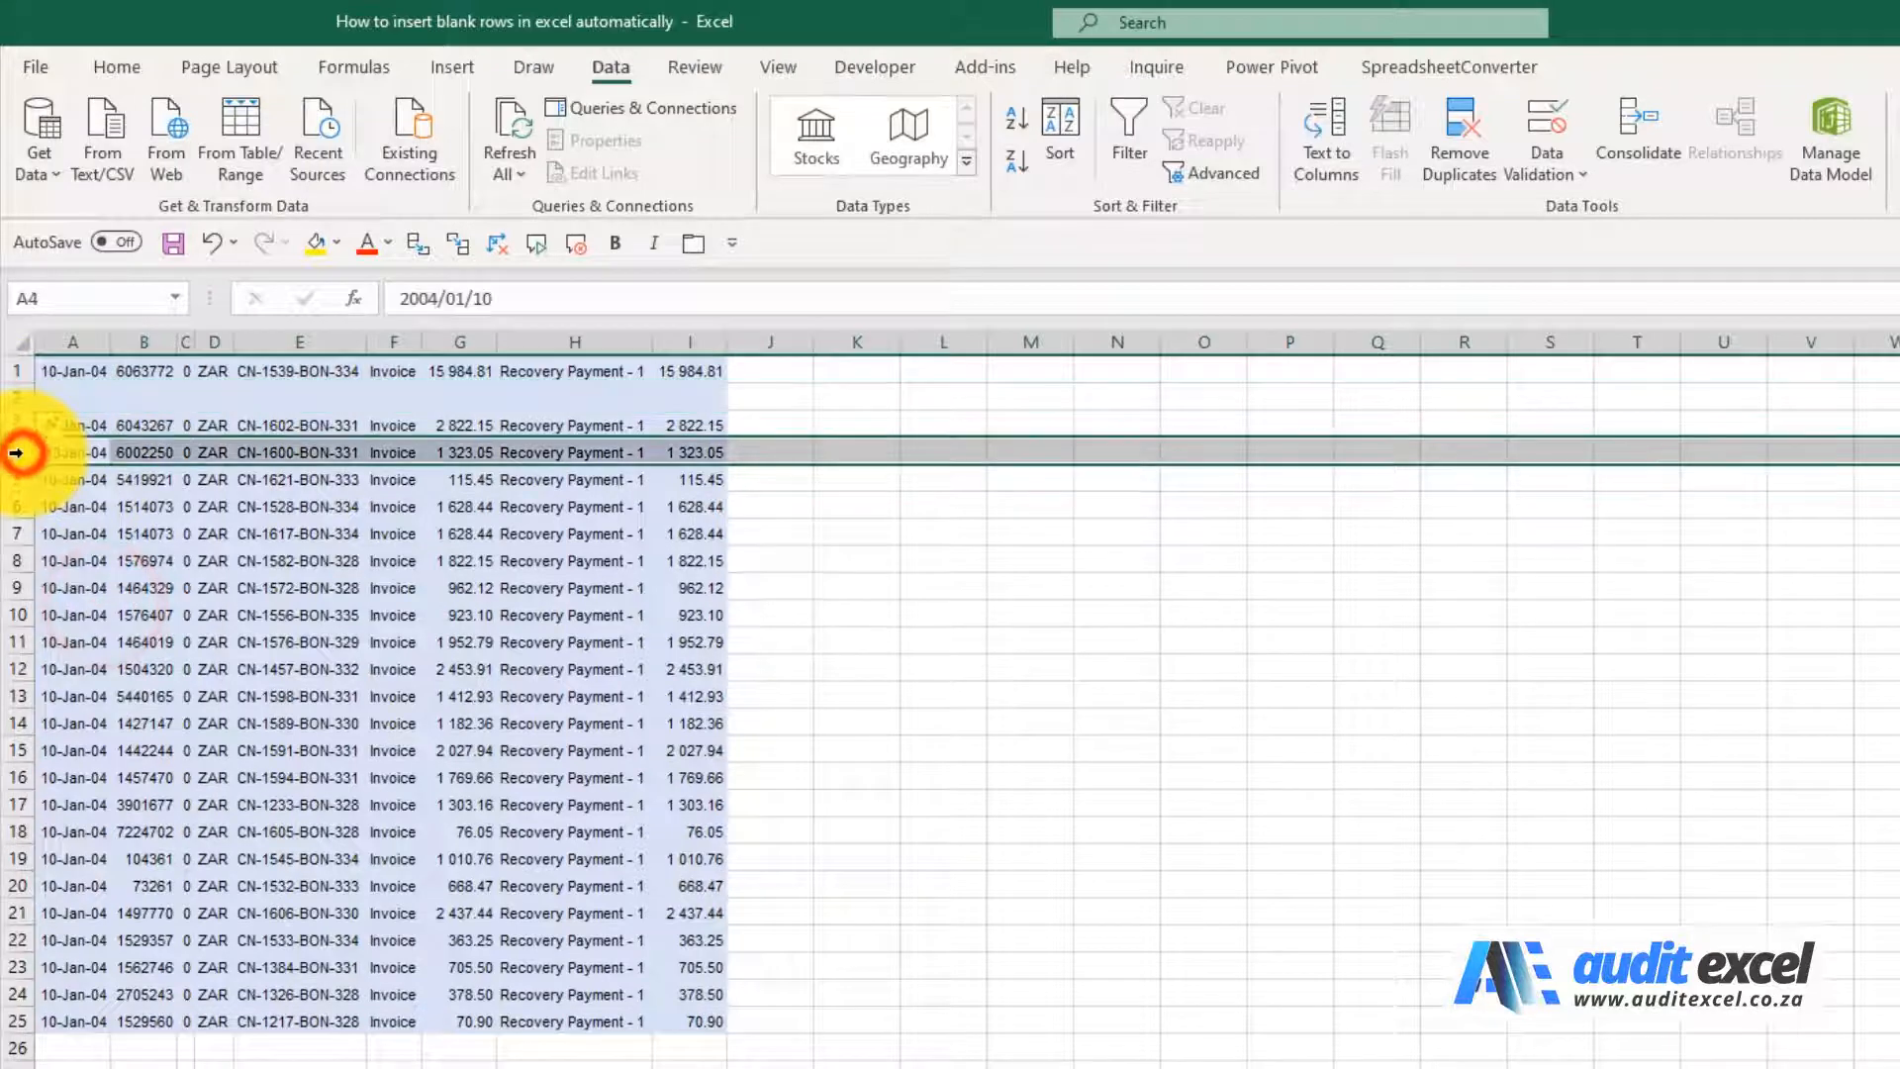
right_click(20, 453)
click(112, 681)
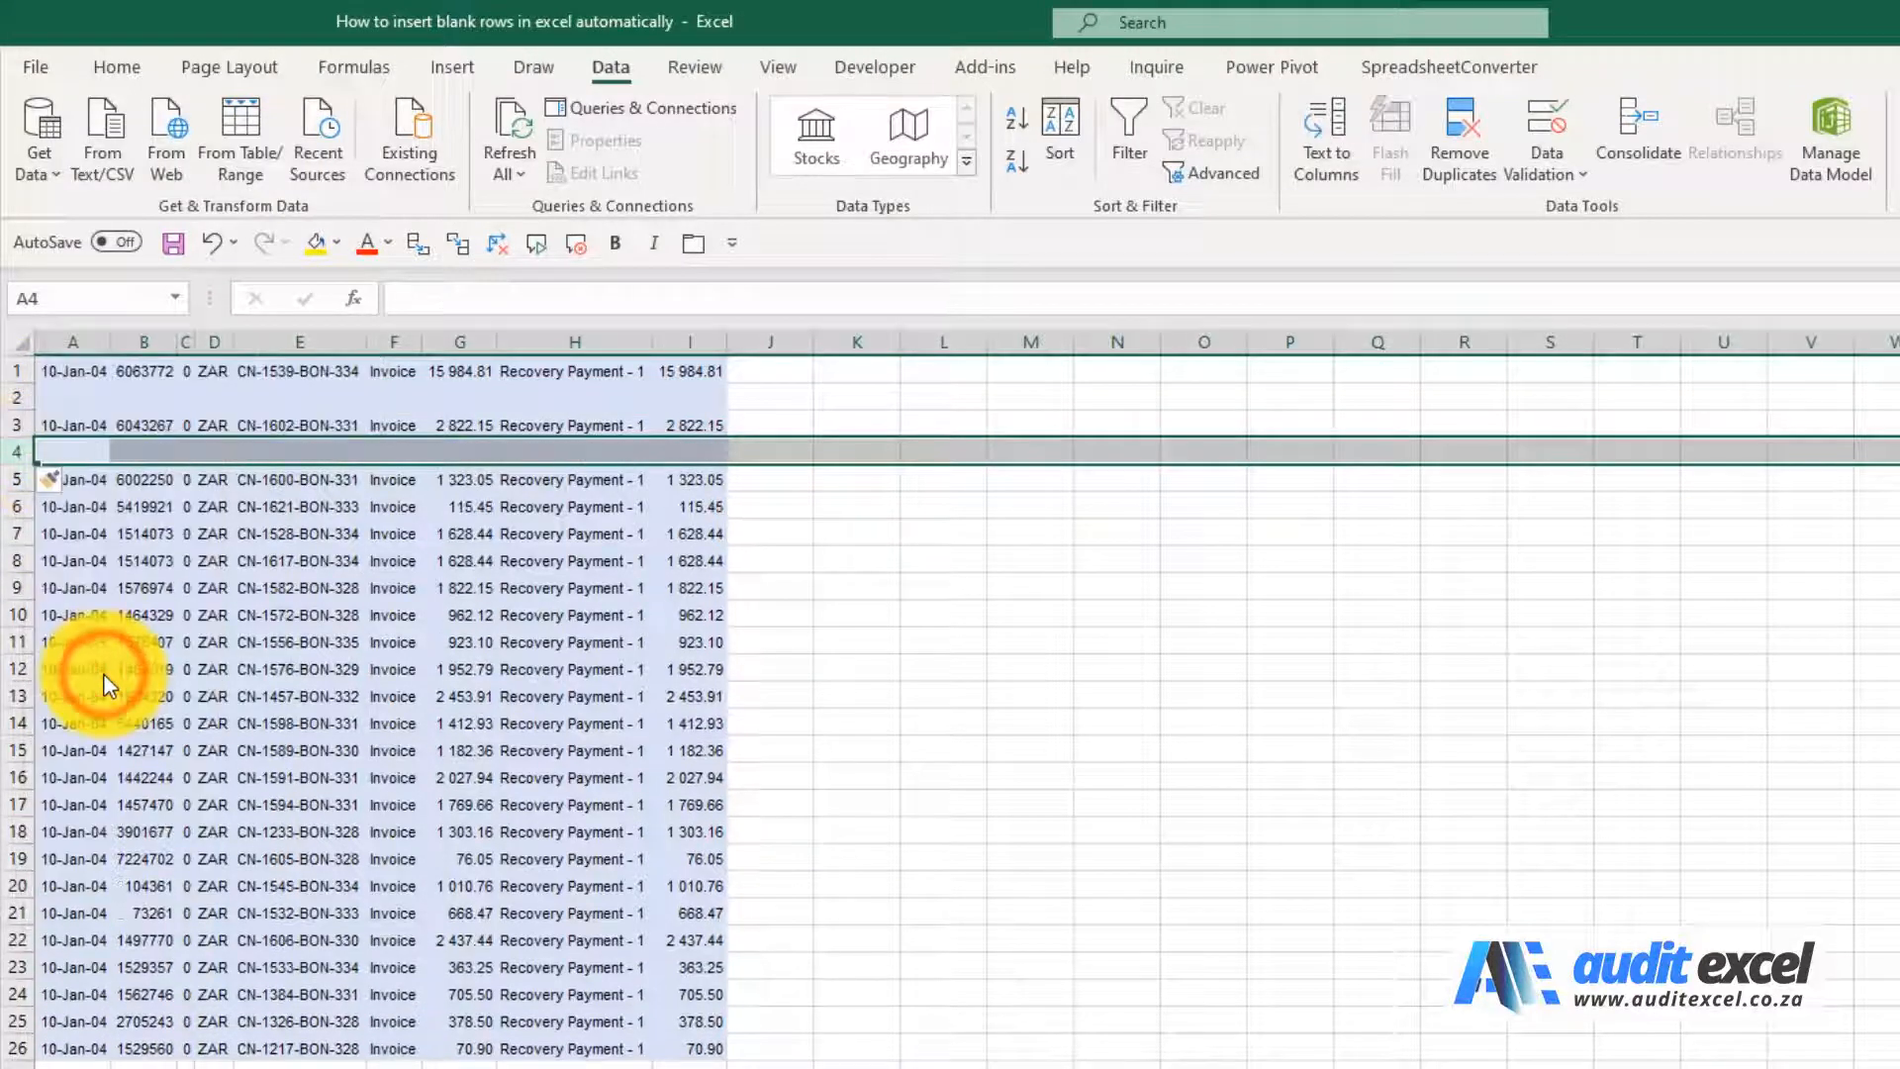
key(ctrl+z)
key(ctrl+z)
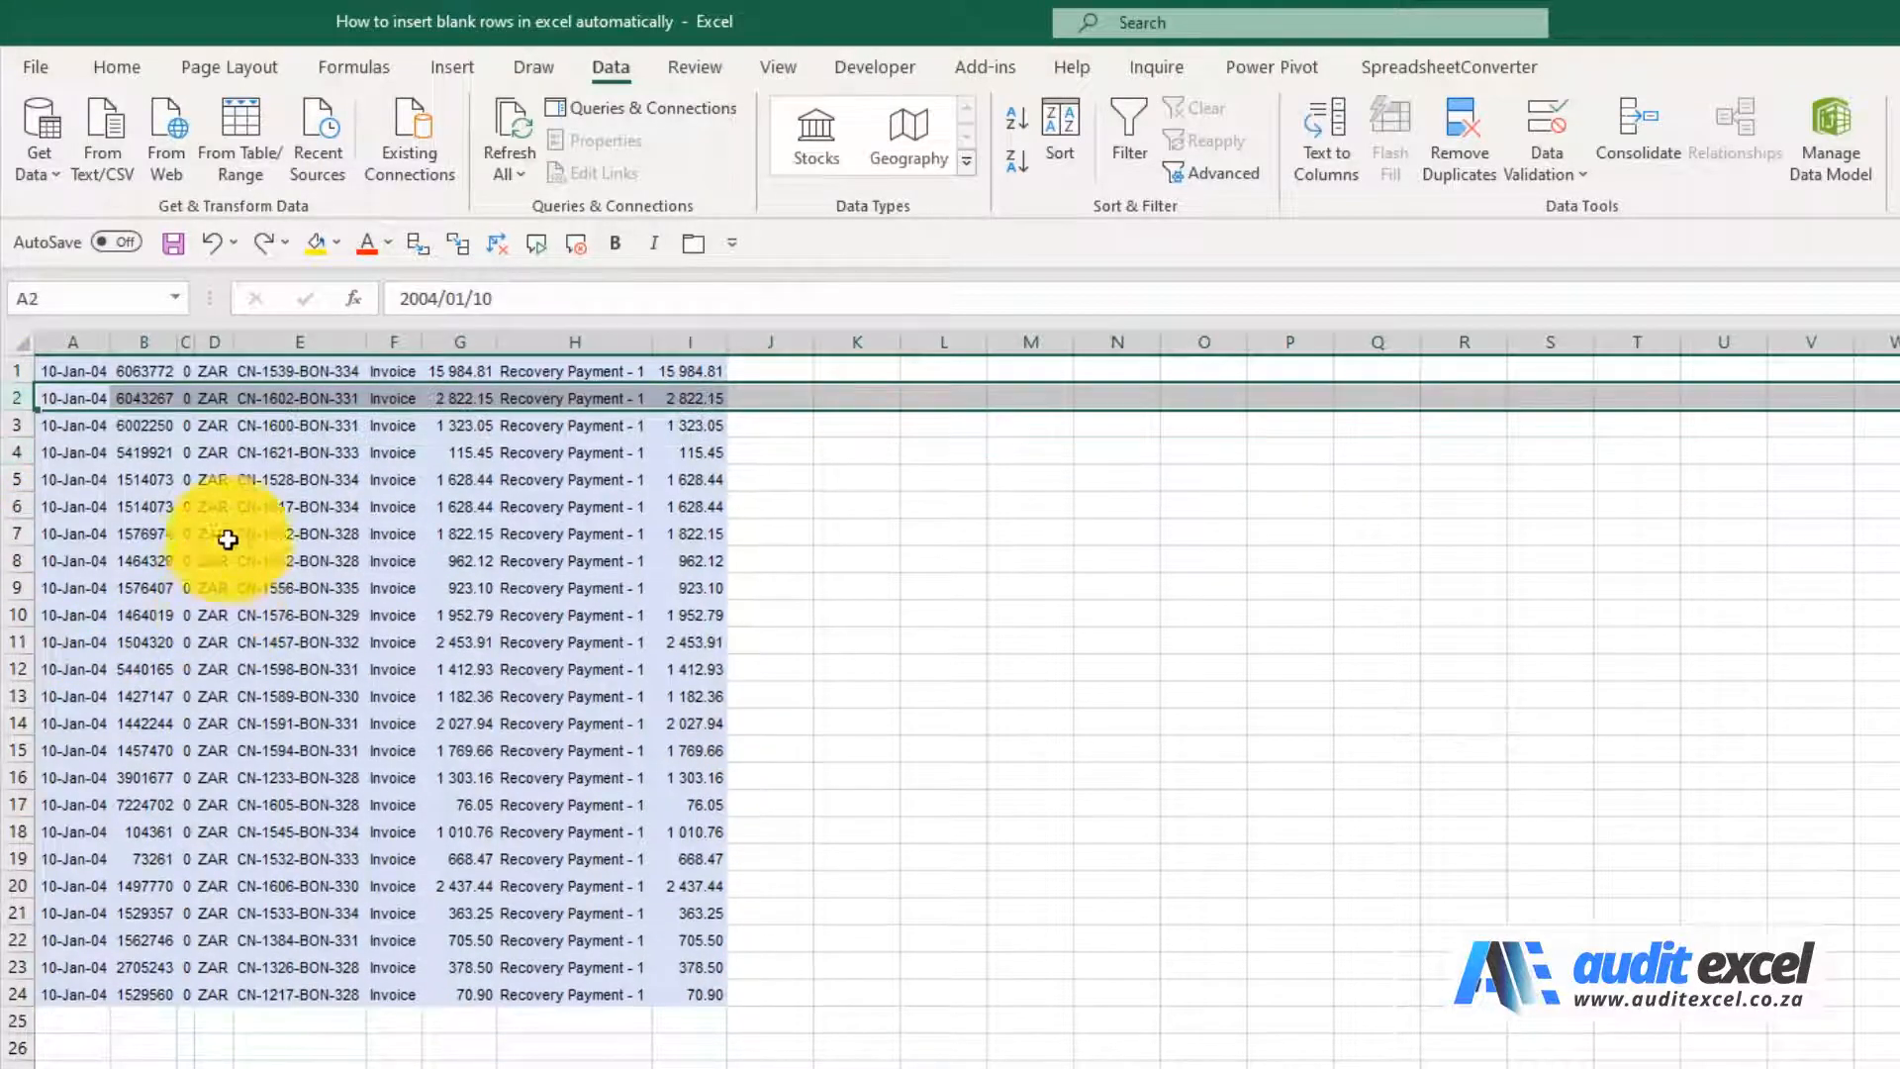
Add rows 1 to 24 one at a time to a single multiple selection and insert a blank row above each record
drag(7, 372, 57, 960)
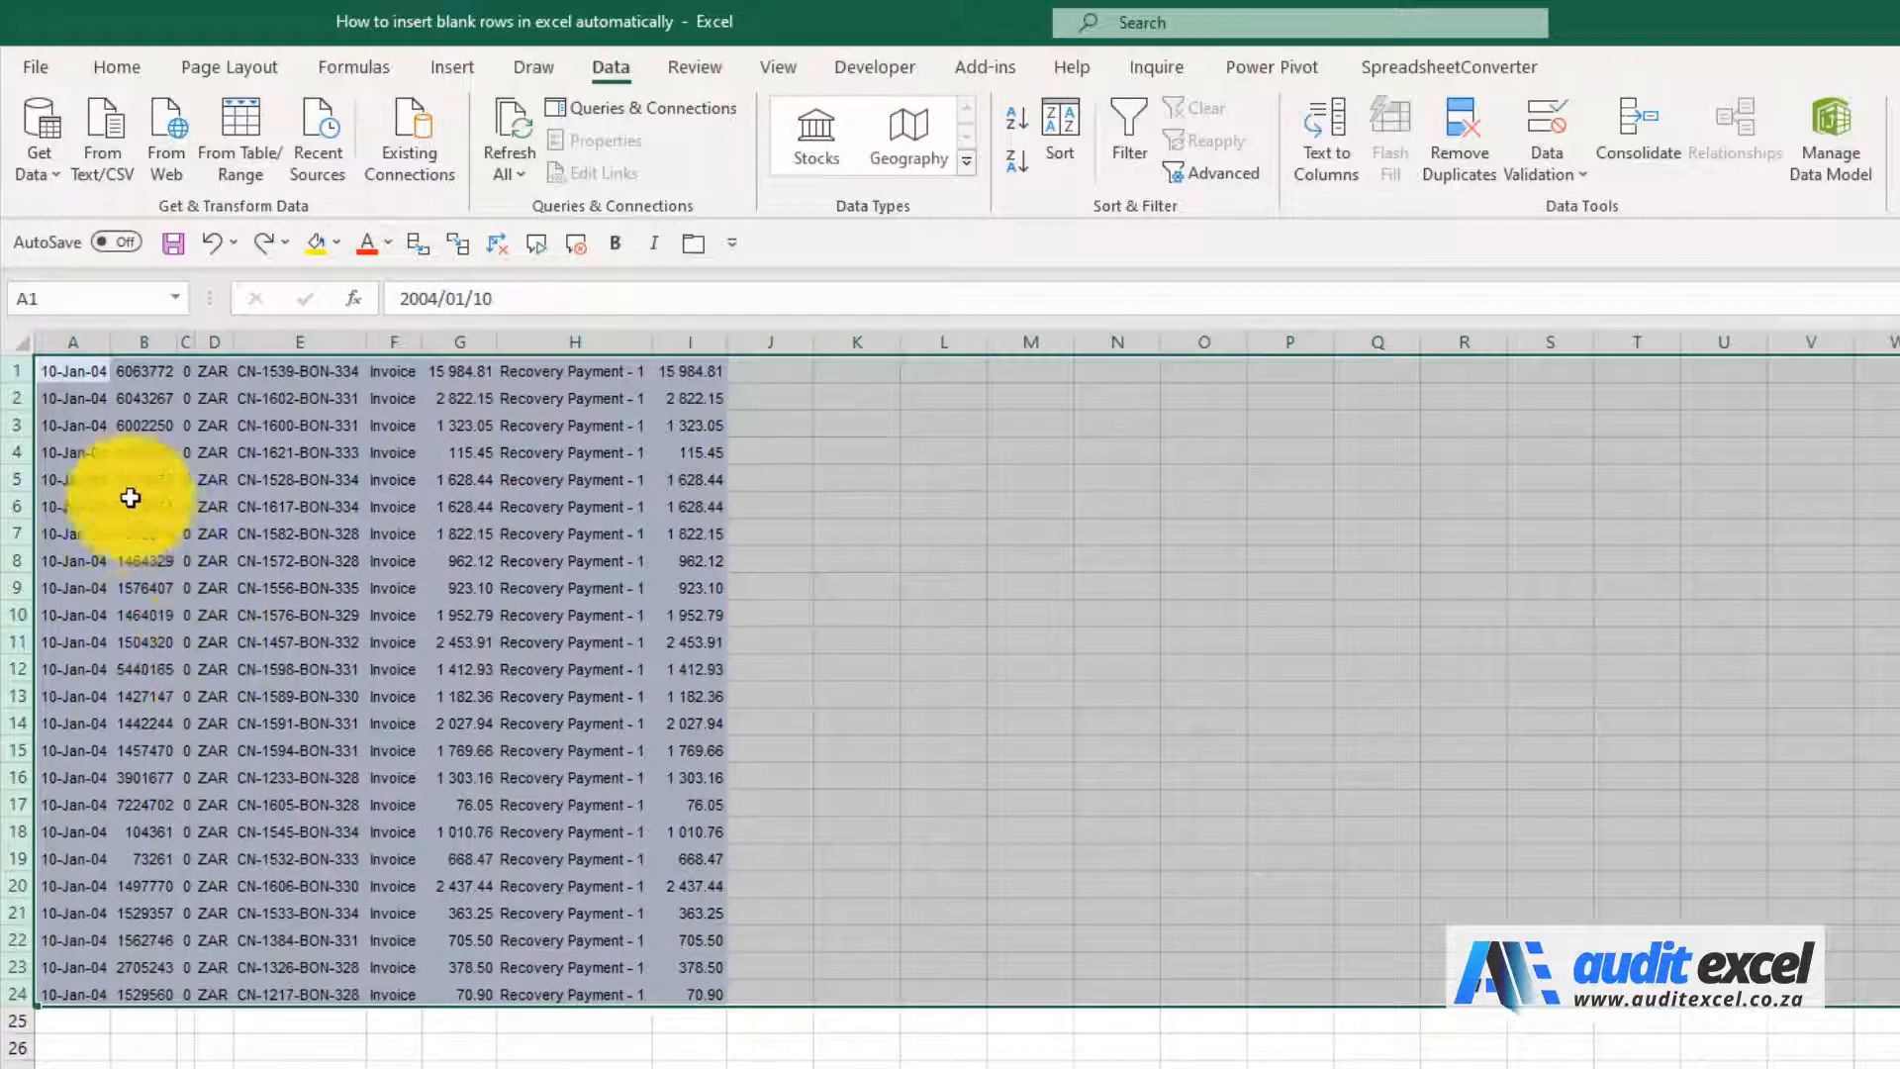
drag(14, 370, 14, 370)
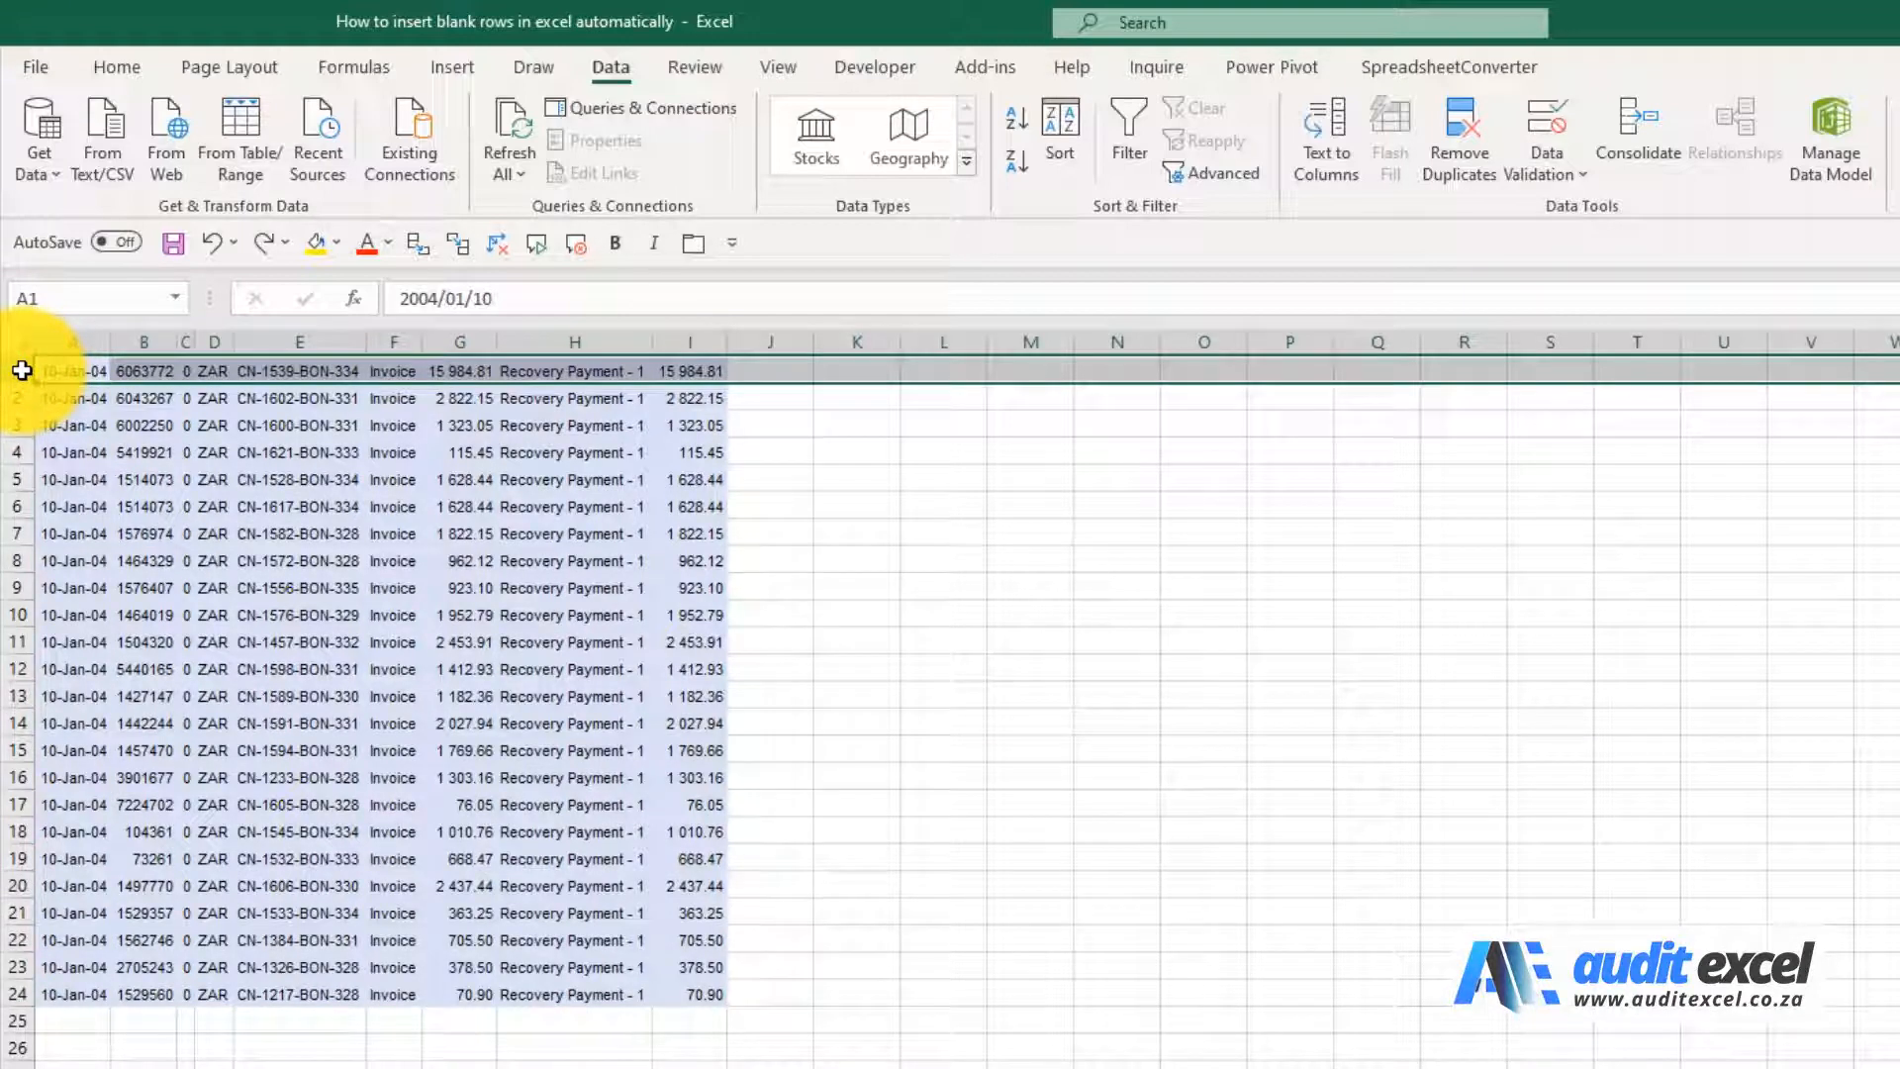
ctrl+click(8, 400)
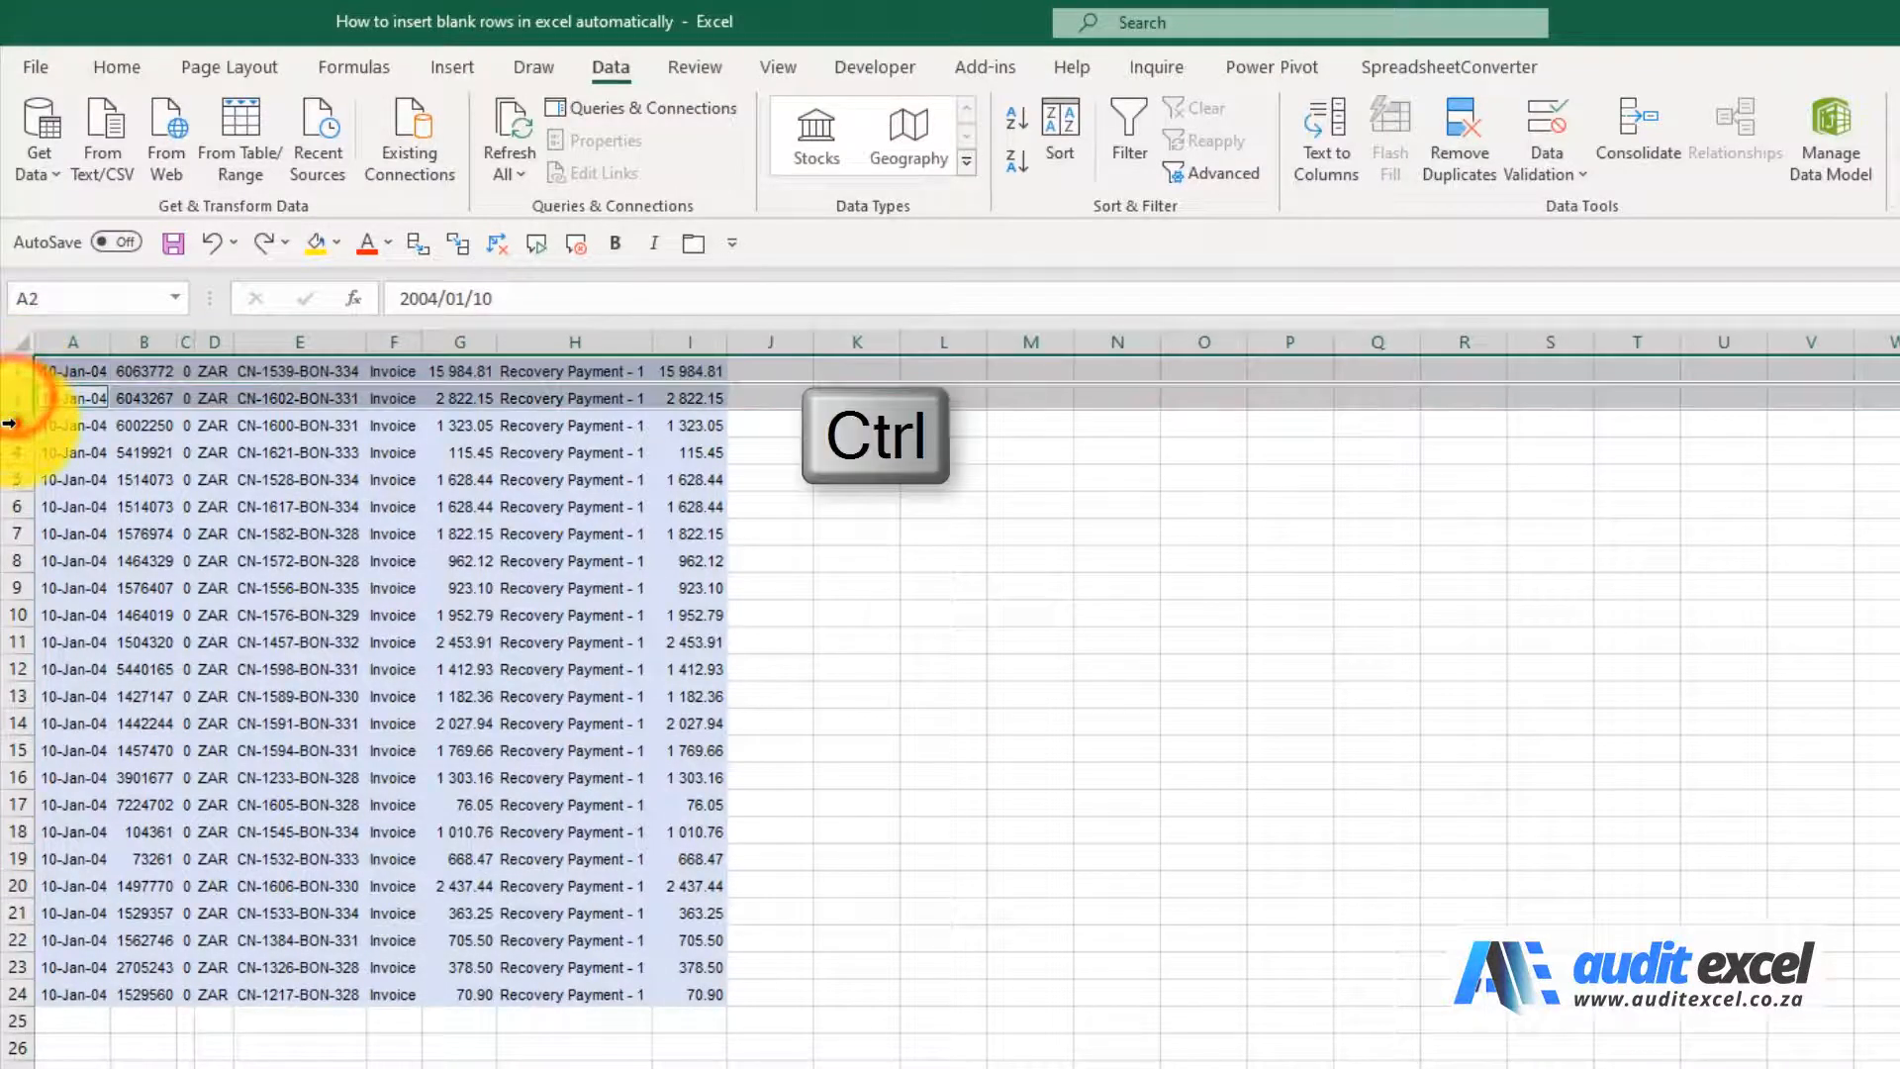
ctrl+click(8, 424)
ctrl+click(17, 454)
ctrl+click(12, 481)
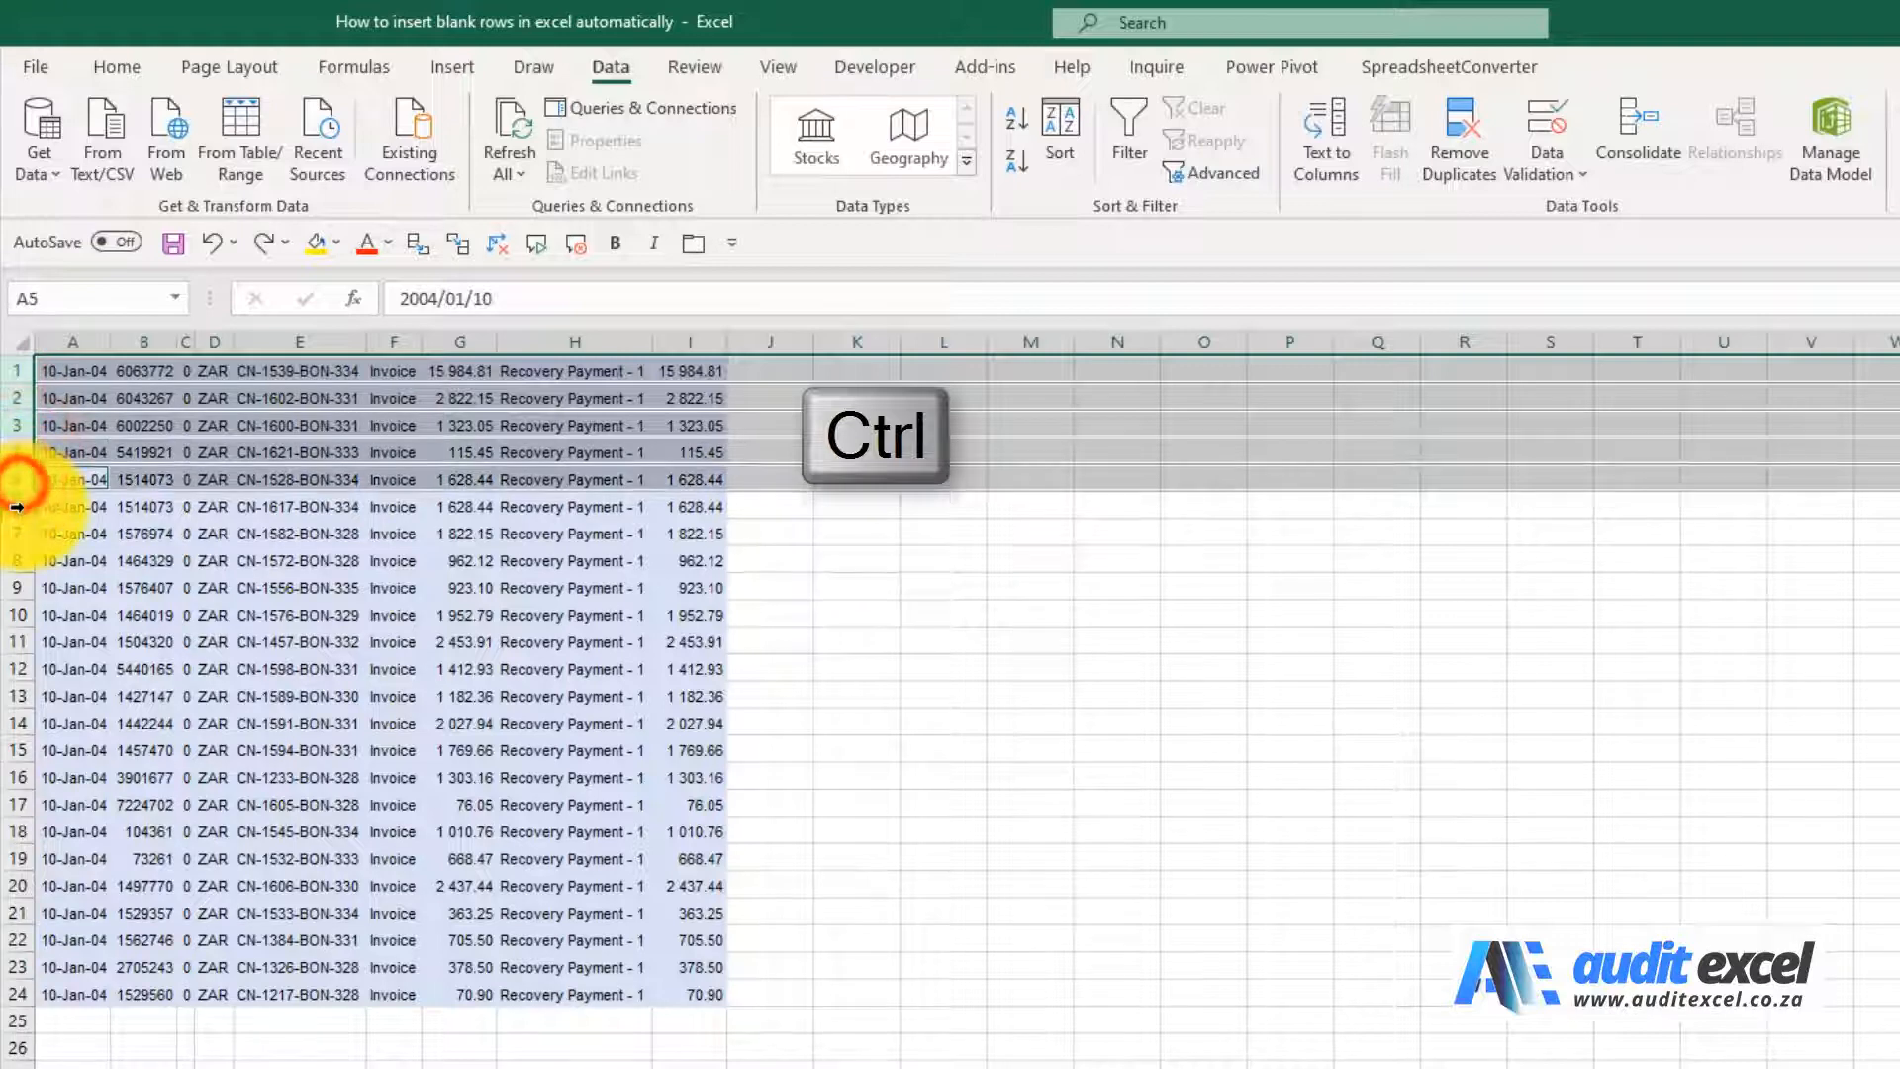
ctrl+click(25, 507)
ctrl+click(20, 533)
ctrl+click(20, 560)
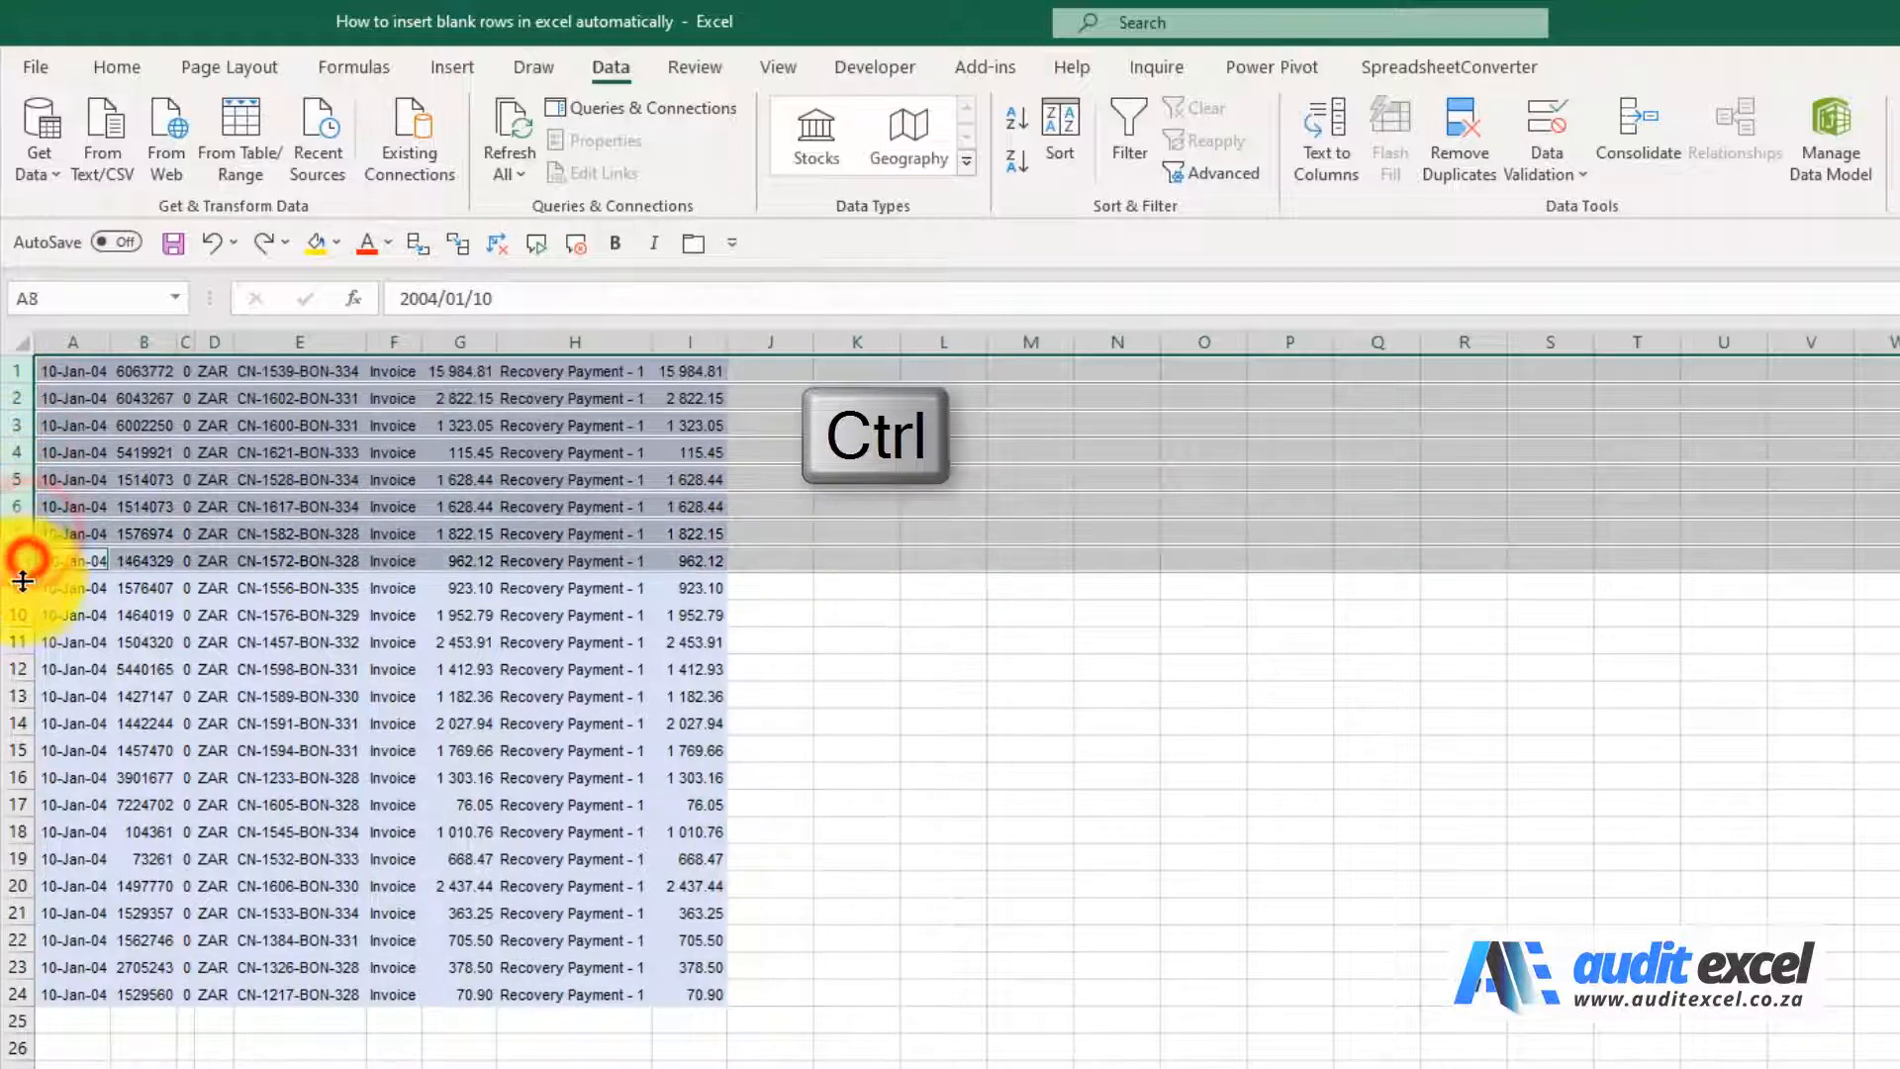
ctrl+click(21, 588)
ctrl+click(20, 615)
ctrl+click(19, 642)
ctrl+click(19, 668)
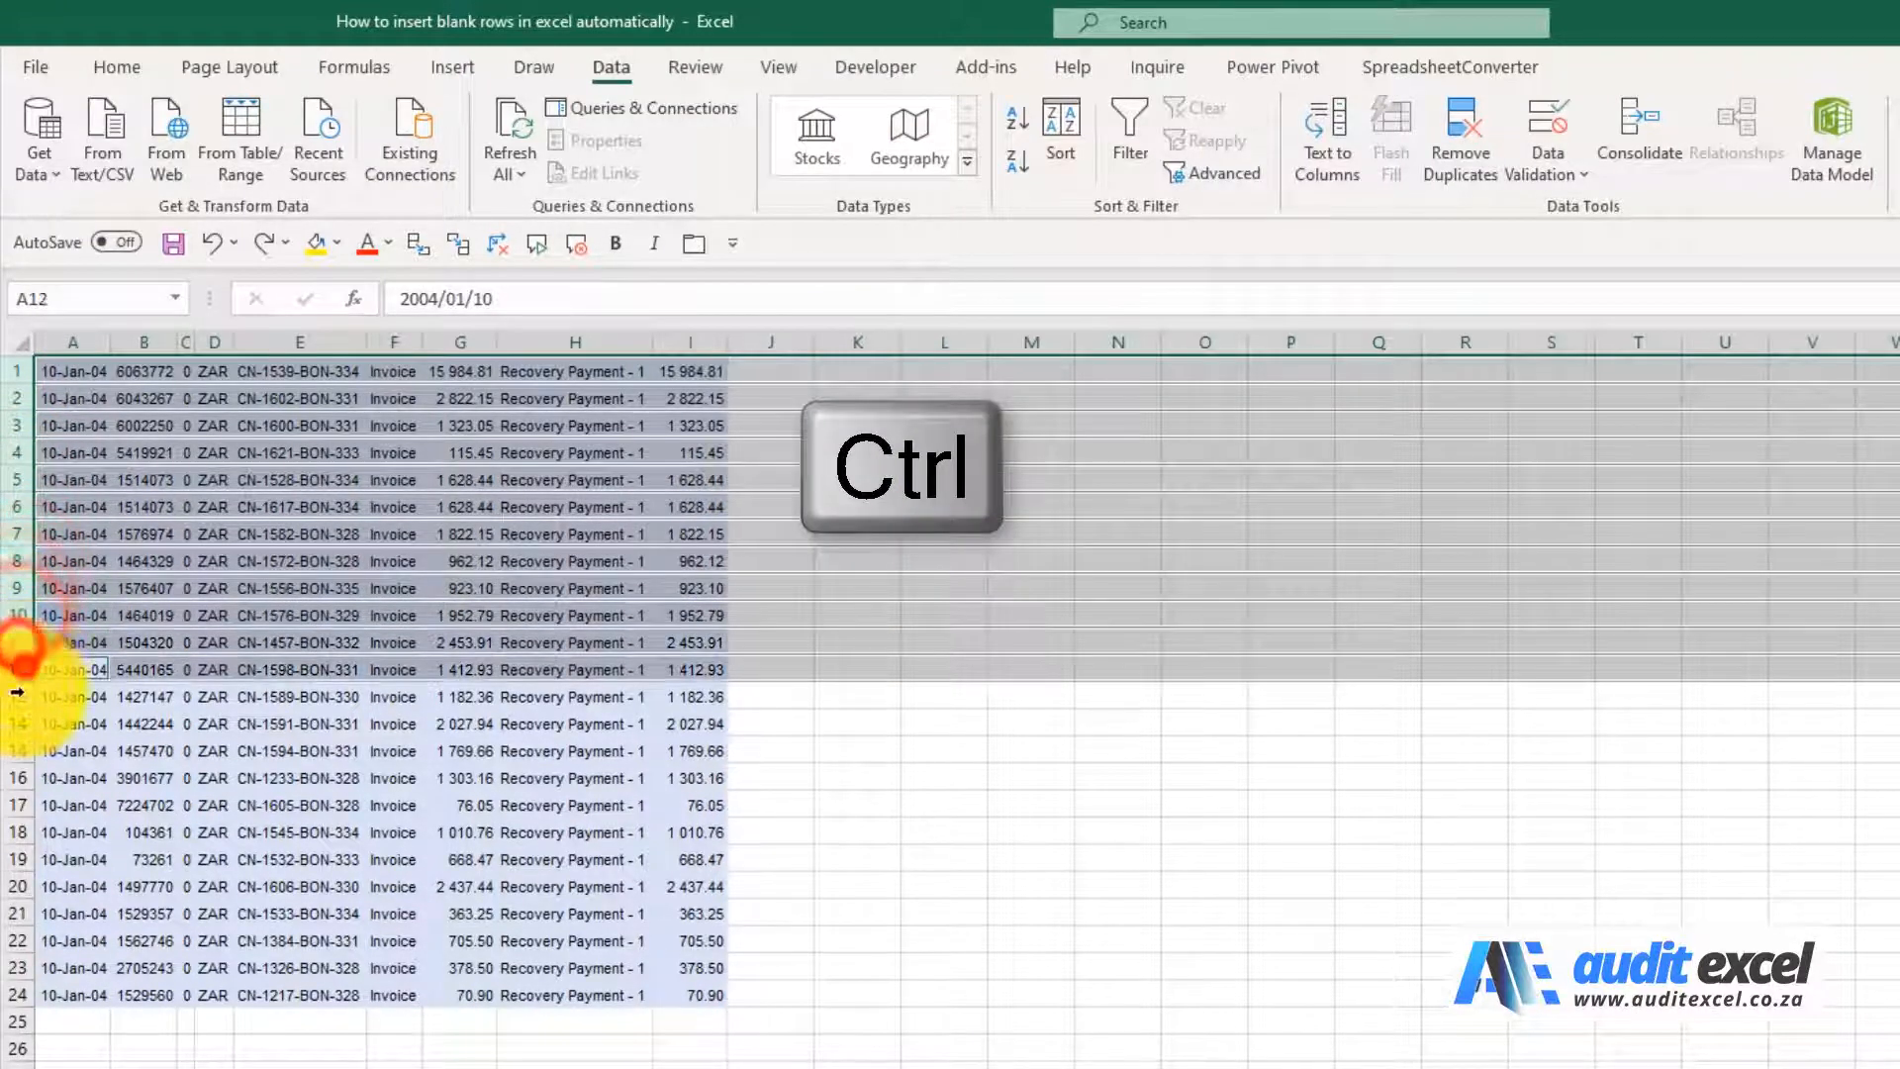
ctrl+click(18, 697)
ctrl+click(15, 723)
ctrl+click(14, 751)
ctrl+click(12, 778)
ctrl+click(13, 804)
ctrl+click(13, 832)
ctrl+click(13, 858)
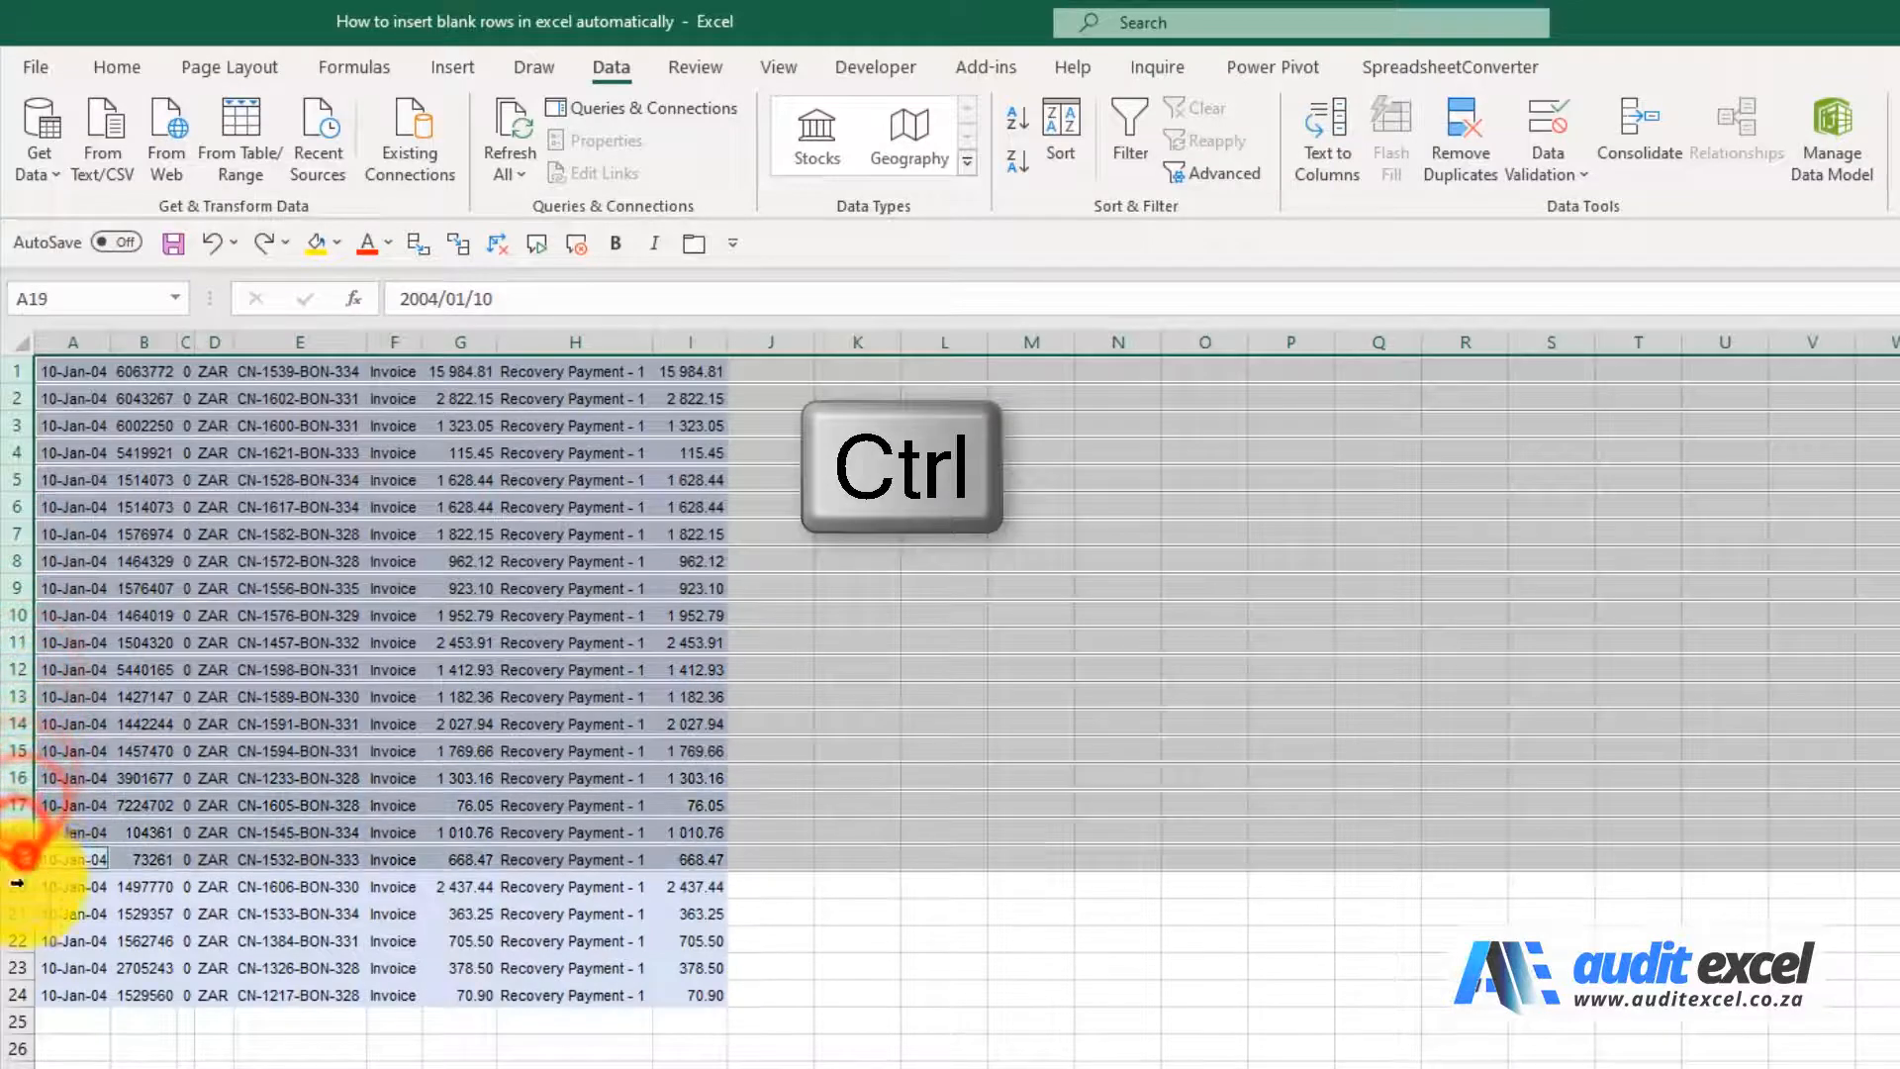
ctrl+click(12, 885)
ctrl+click(13, 914)
ctrl+click(13, 940)
ctrl+click(13, 968)
ctrl+click(13, 995)
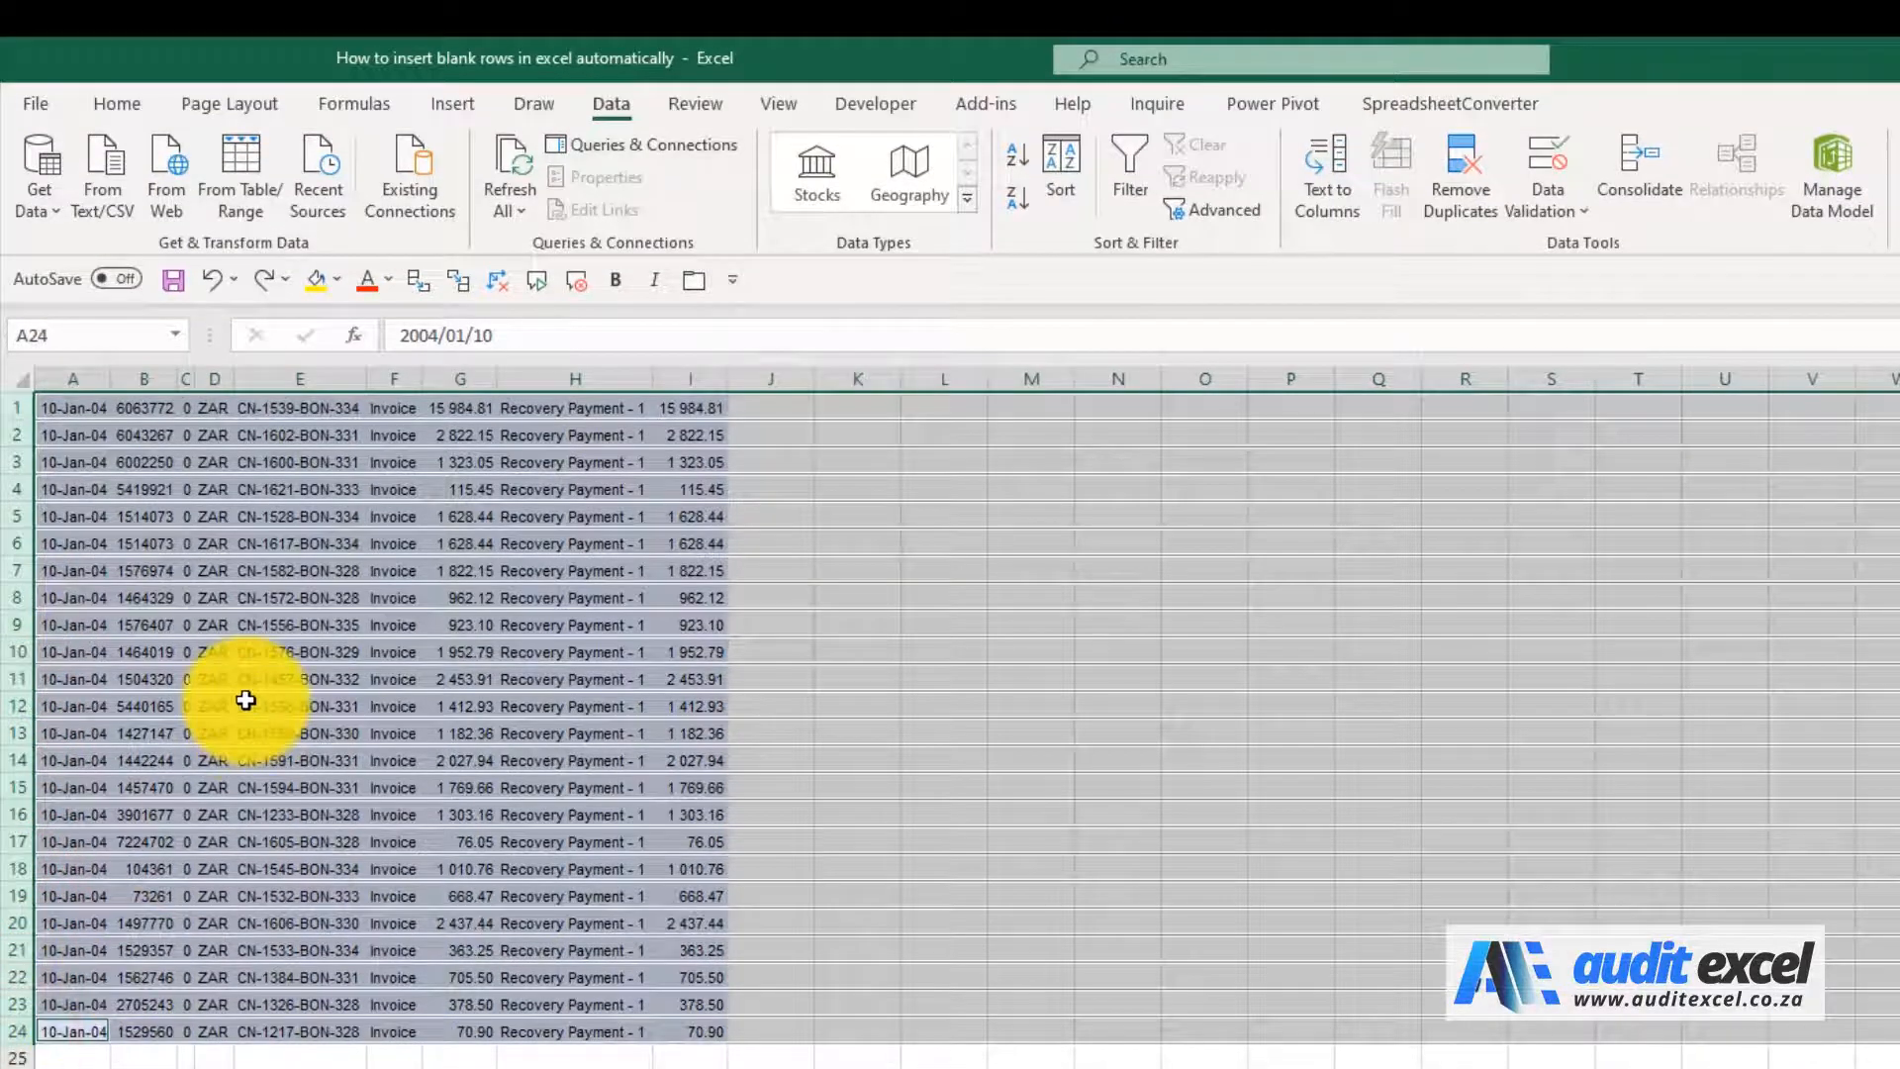
right_click(12, 434)
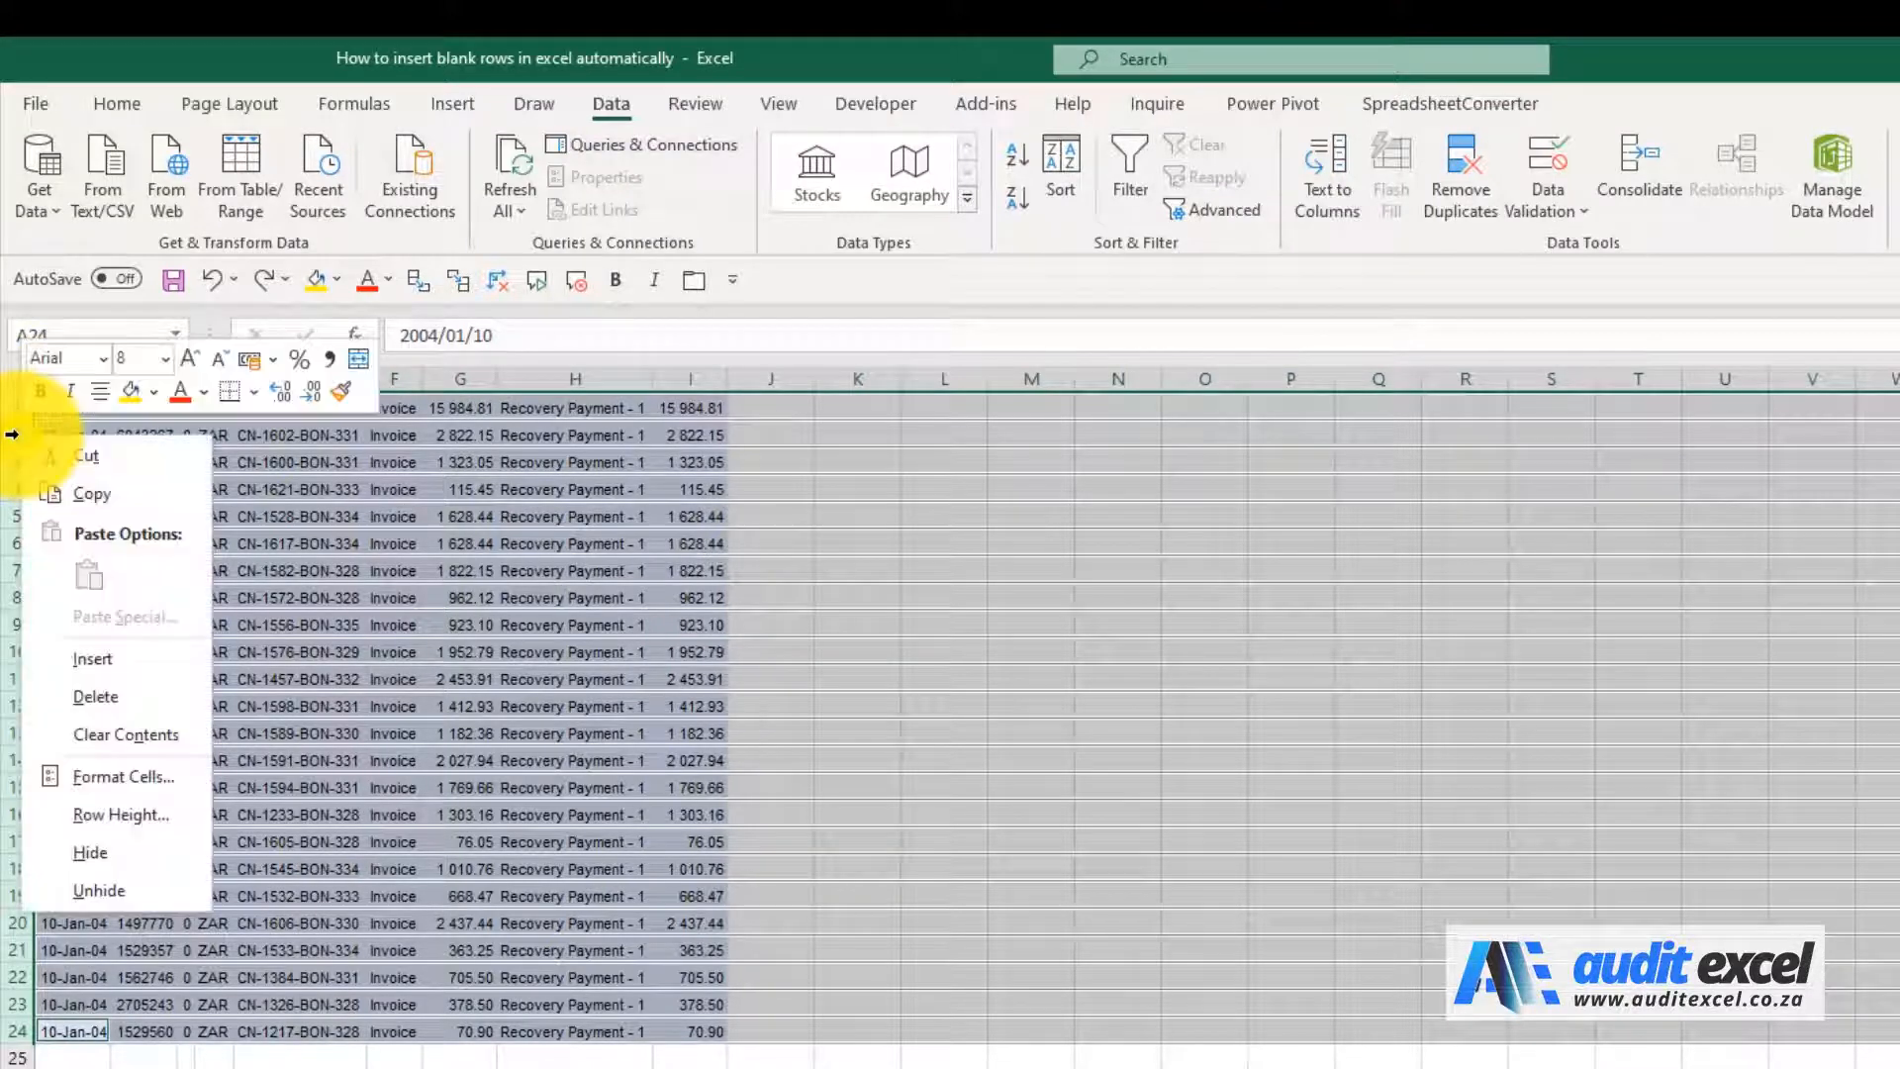
click(141, 661)
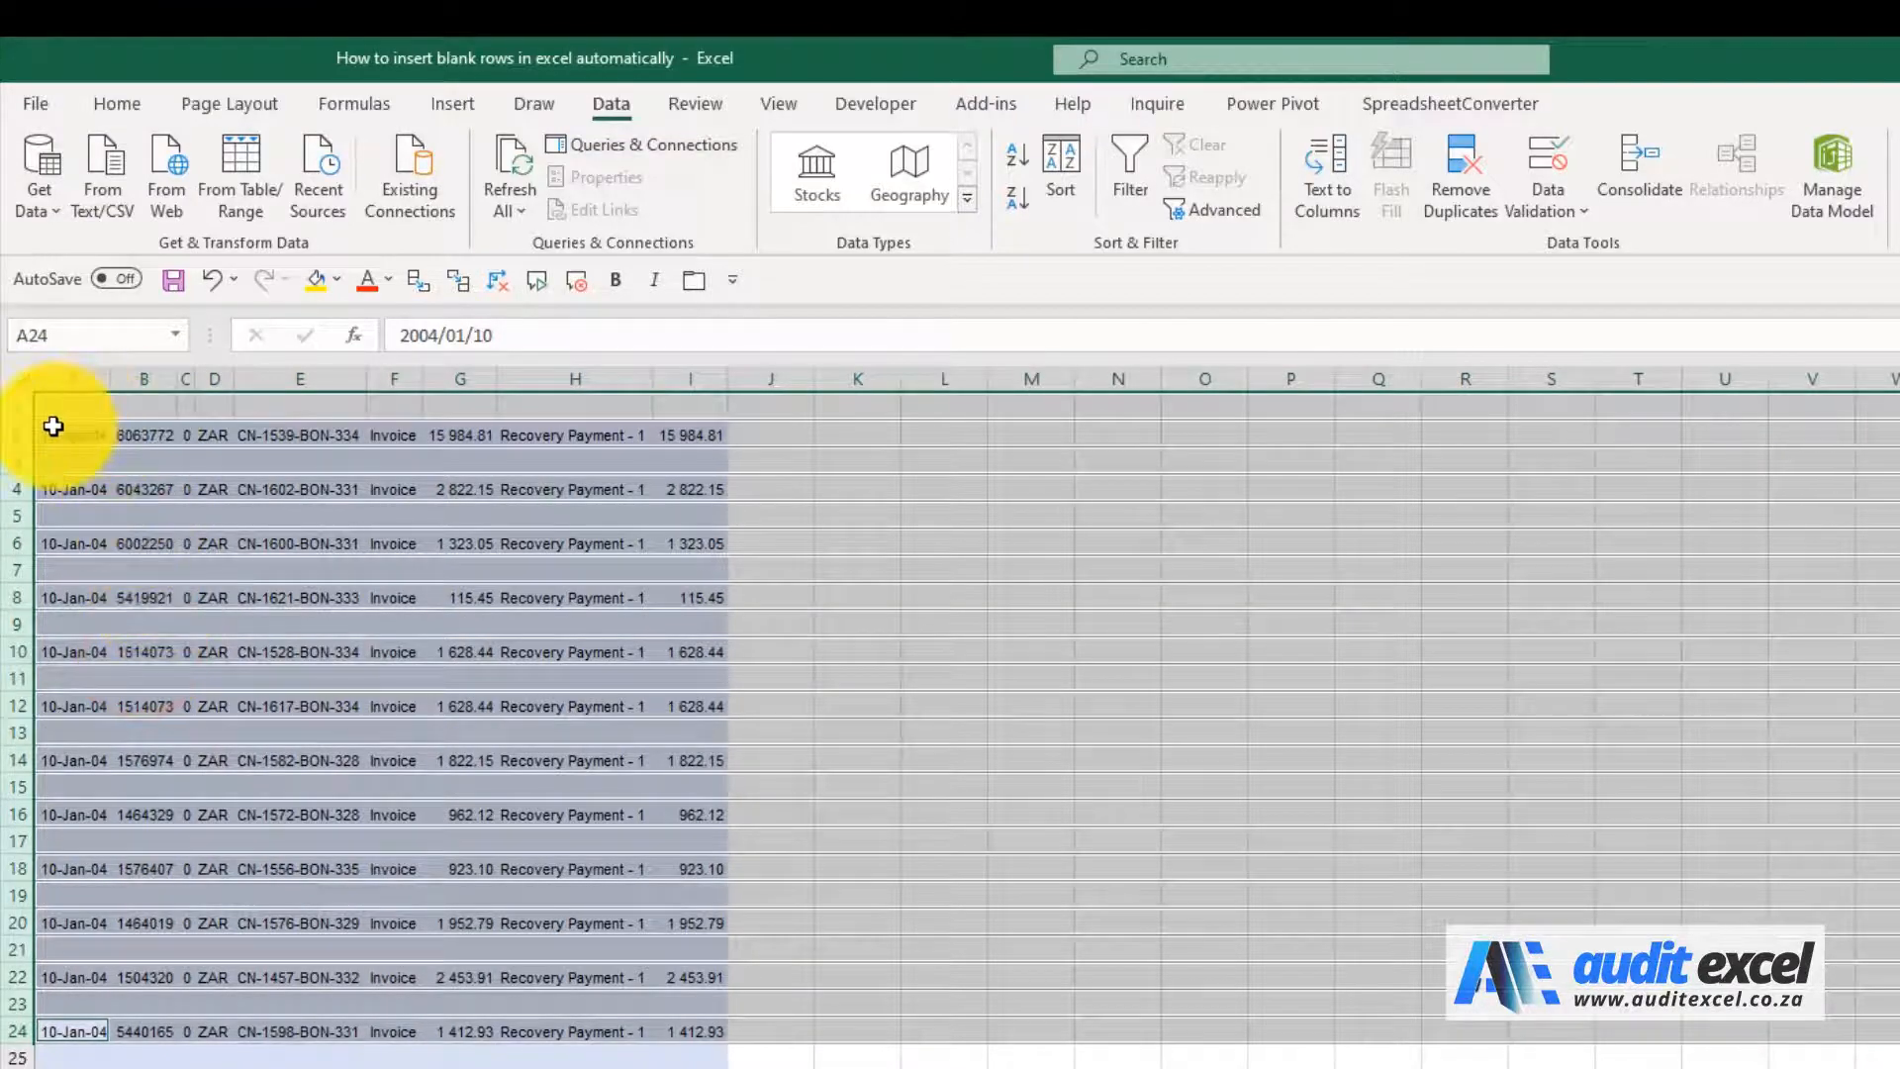
click(147, 556)
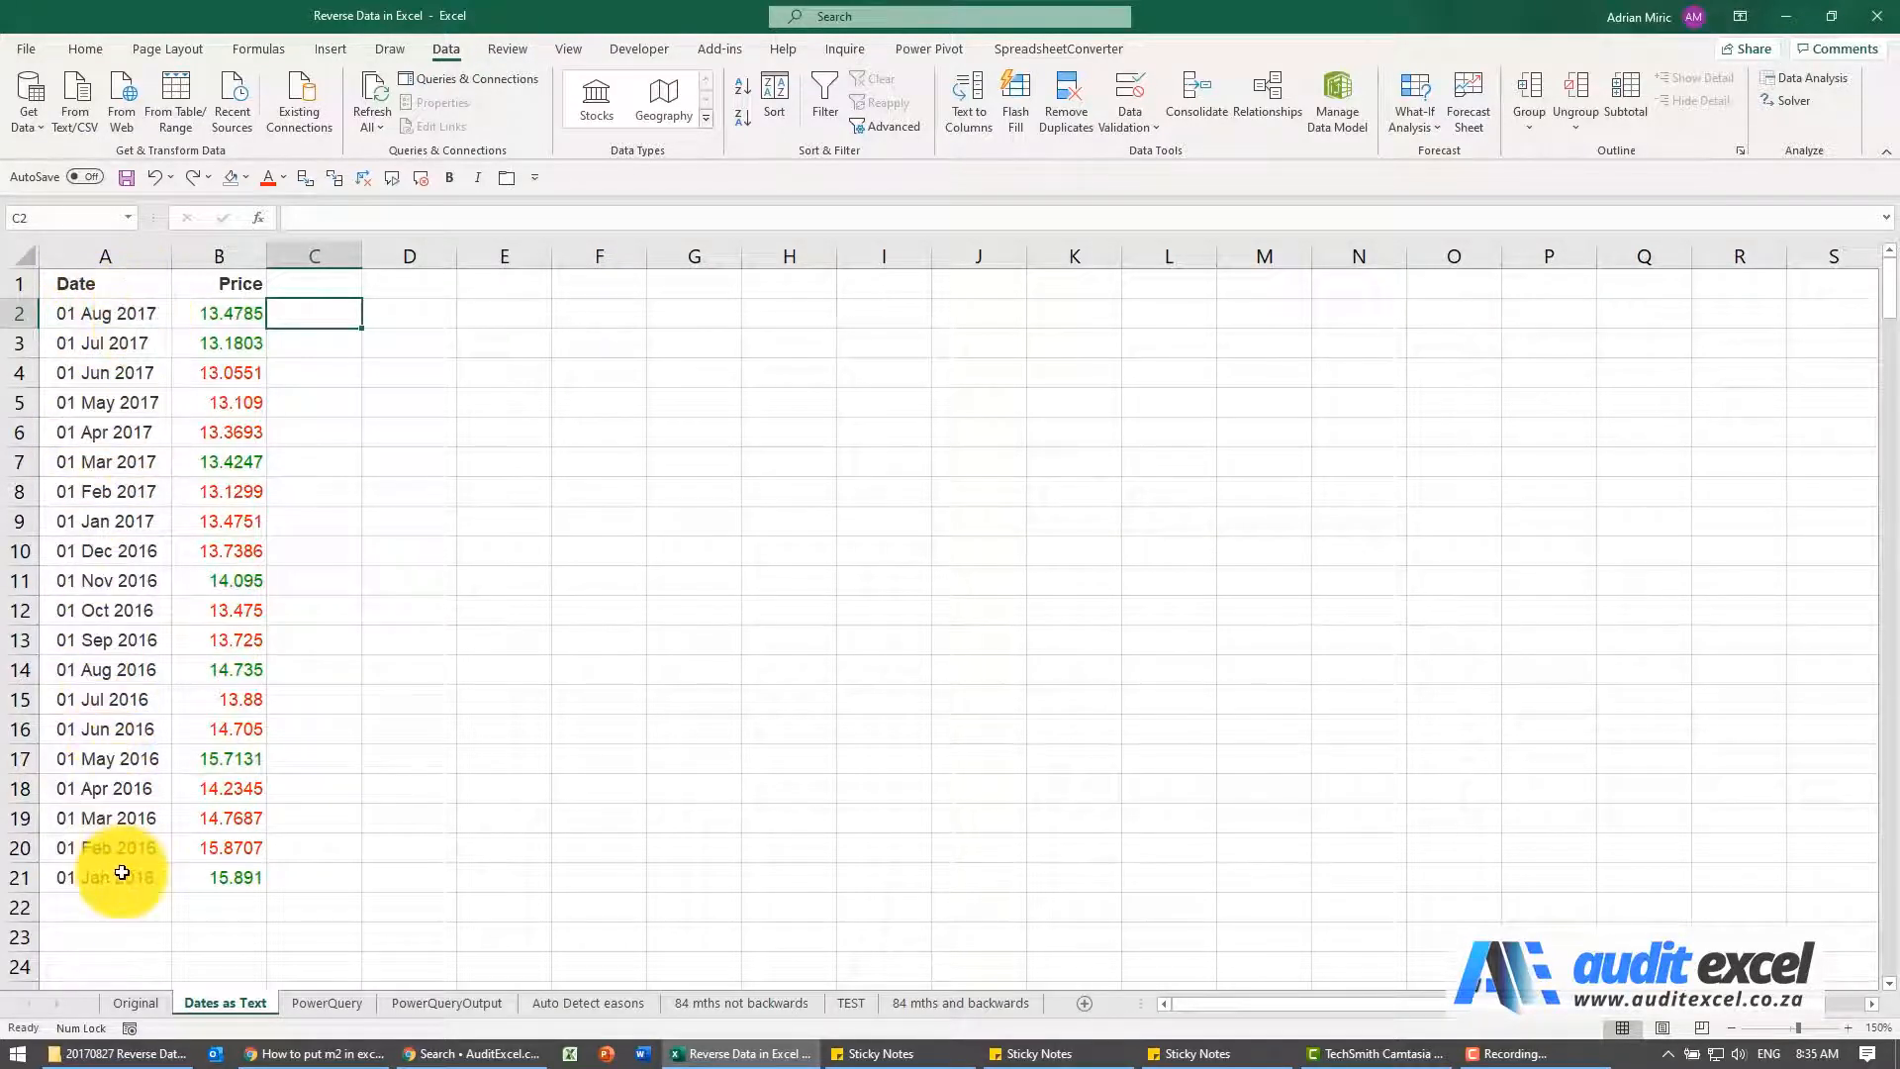
In the Dates as Text sheet, try sorting the table by Date A to Z with numbers stored as text kept separate, and undo the sort
click(118, 284)
key(ctrl+shift+Right)
key(ctrl+shift+Down)
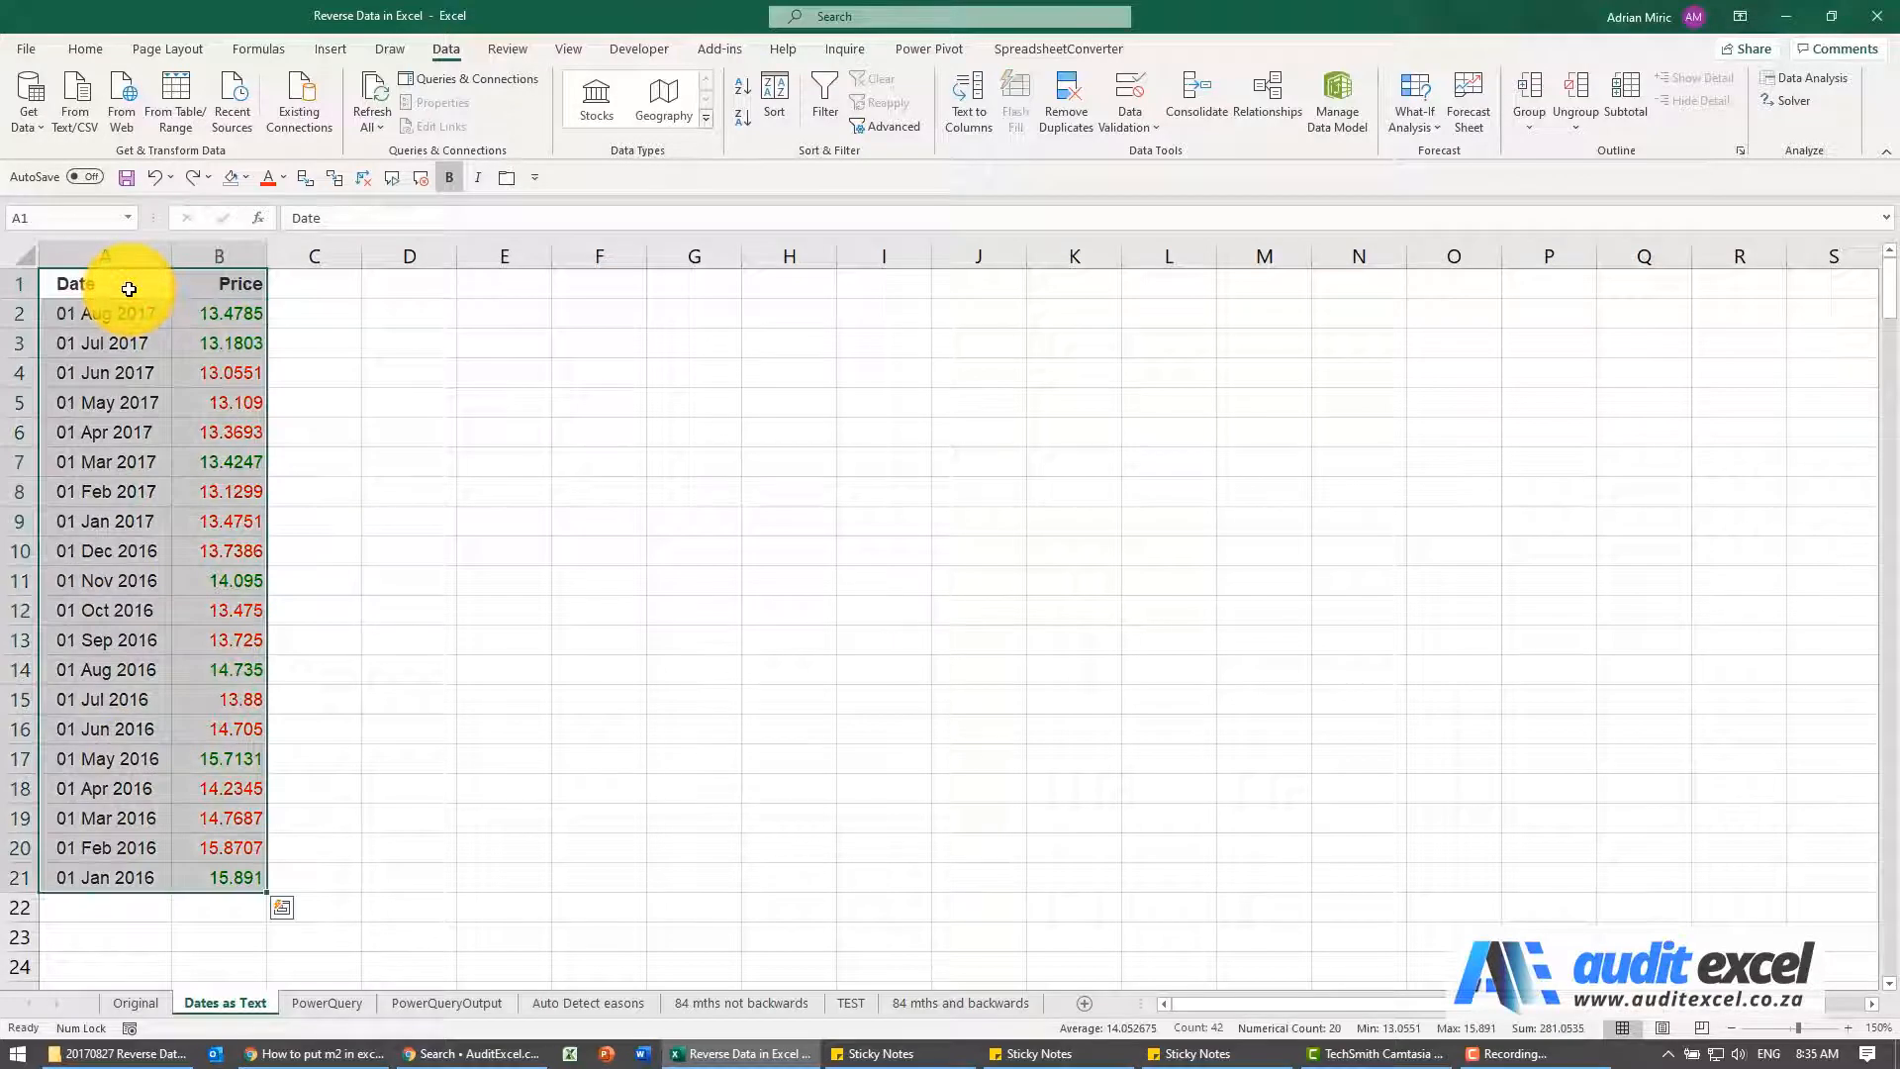
click(775, 104)
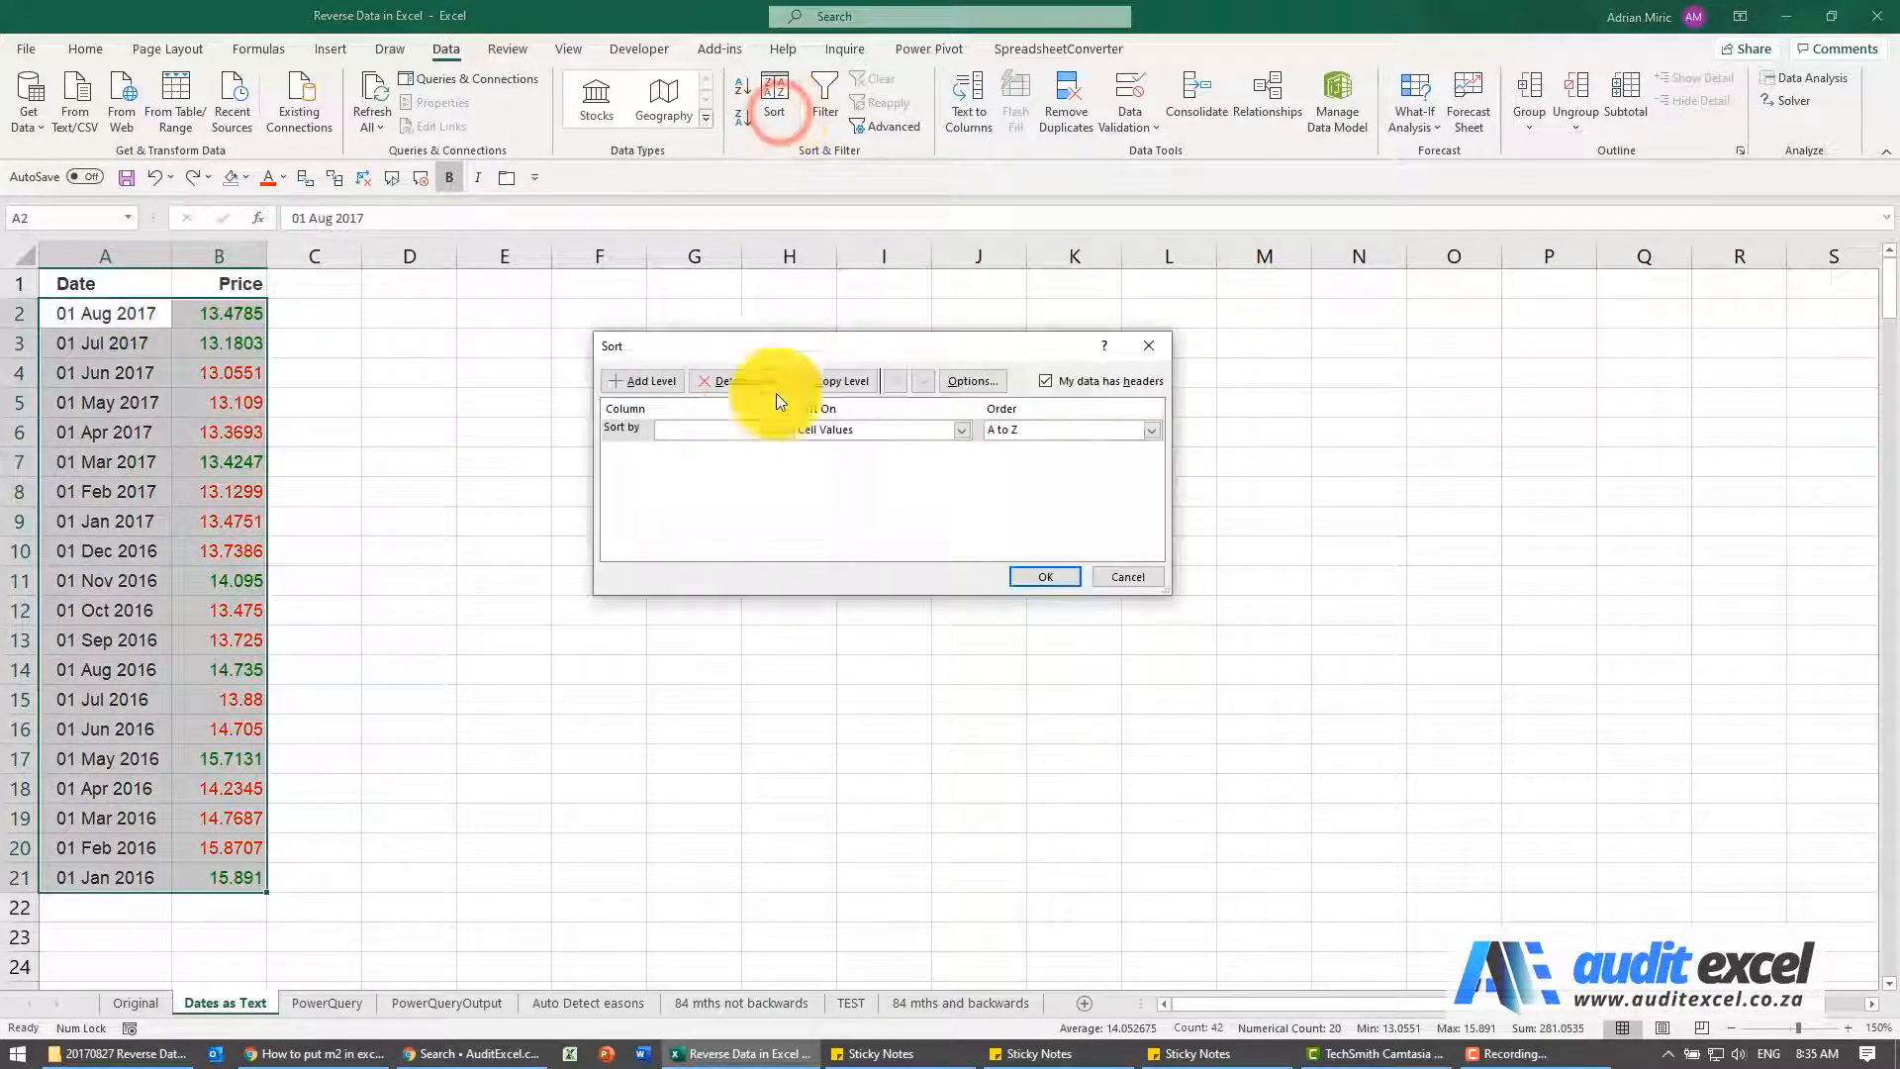
click(774, 431)
click(750, 443)
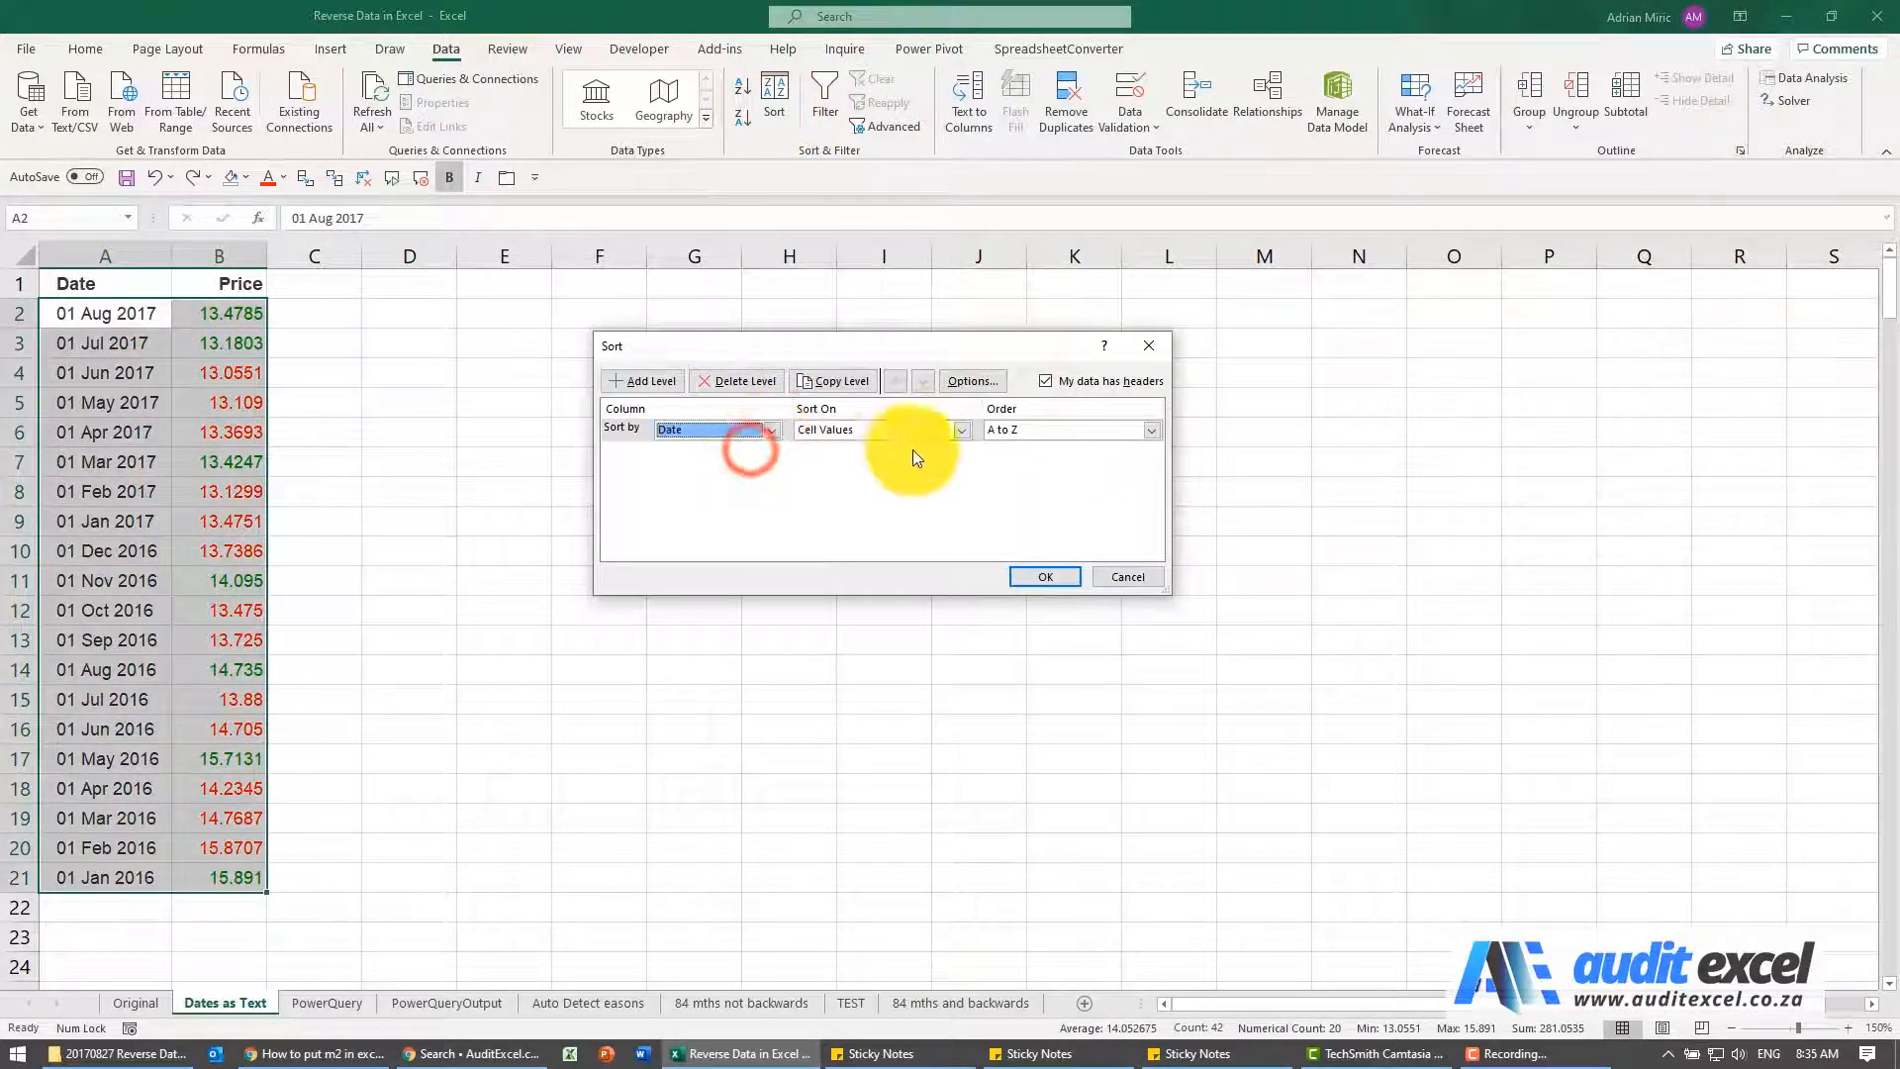
click(1035, 576)
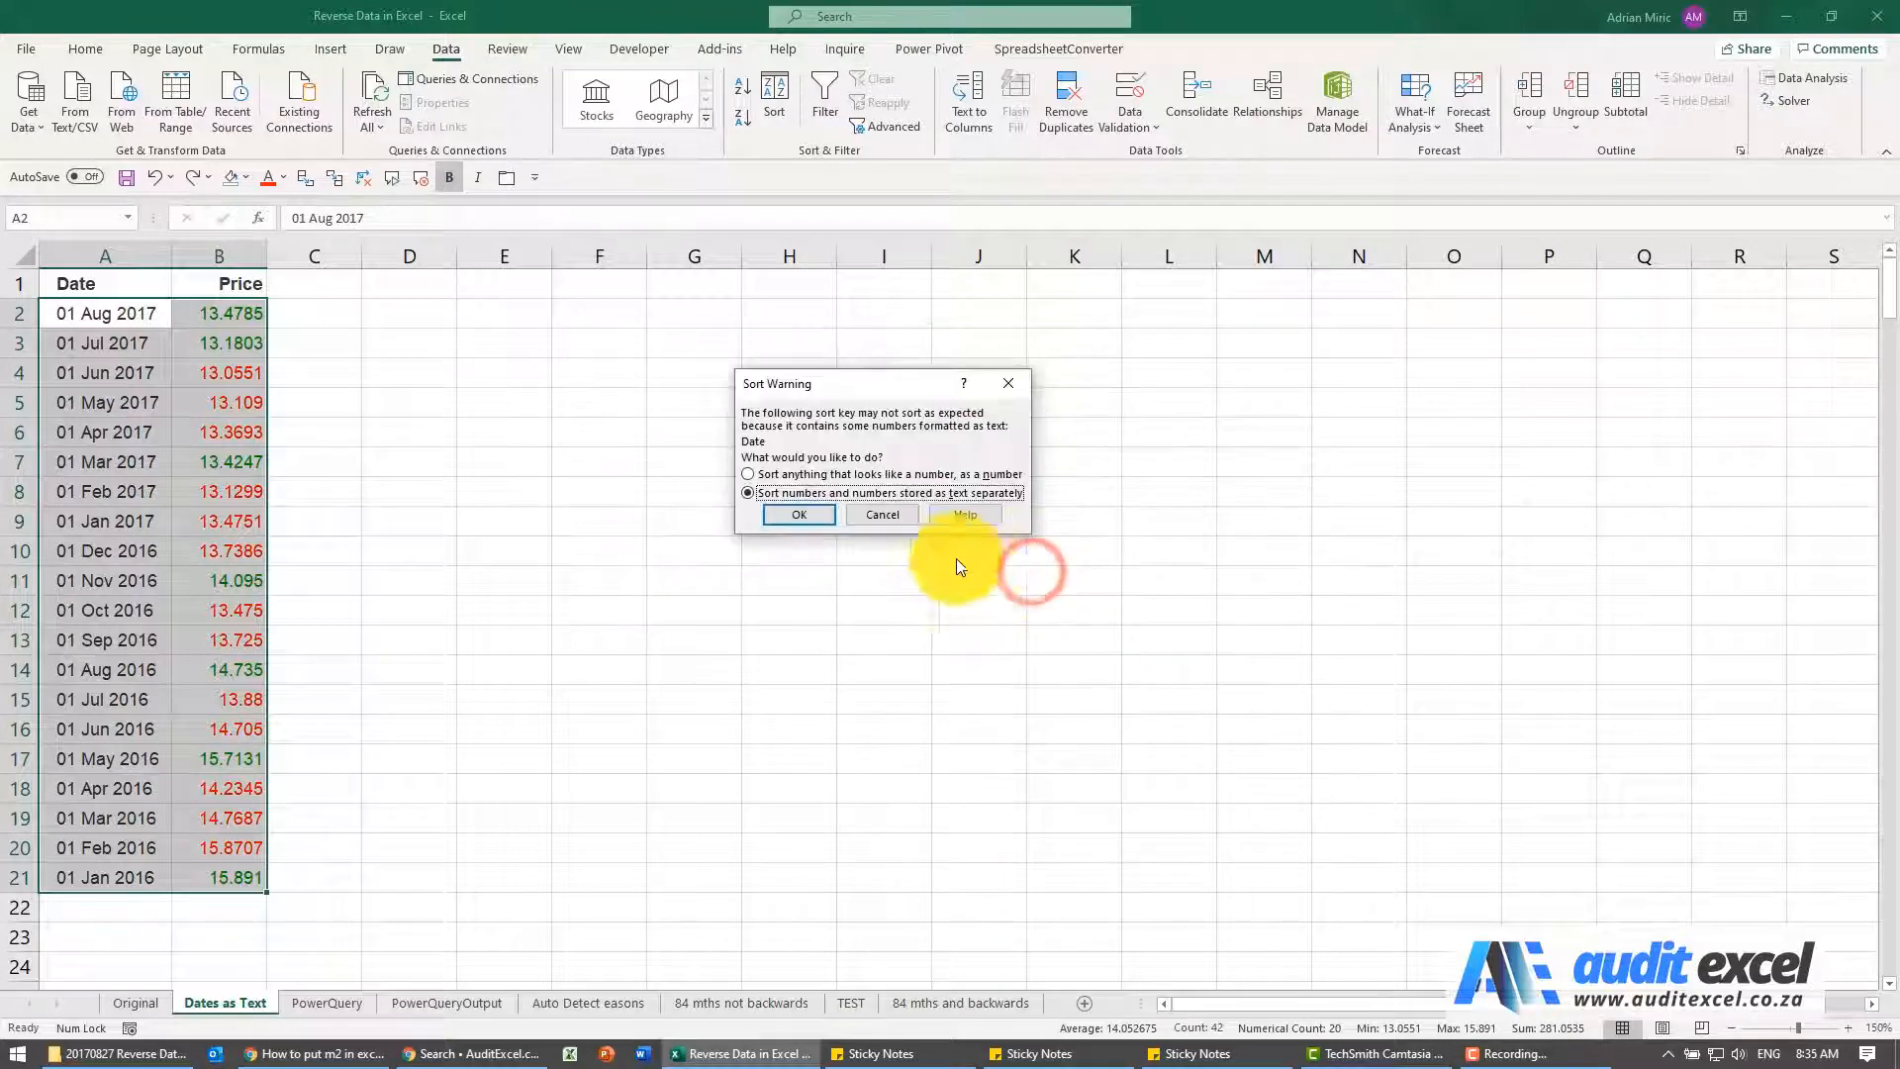
click(786, 513)
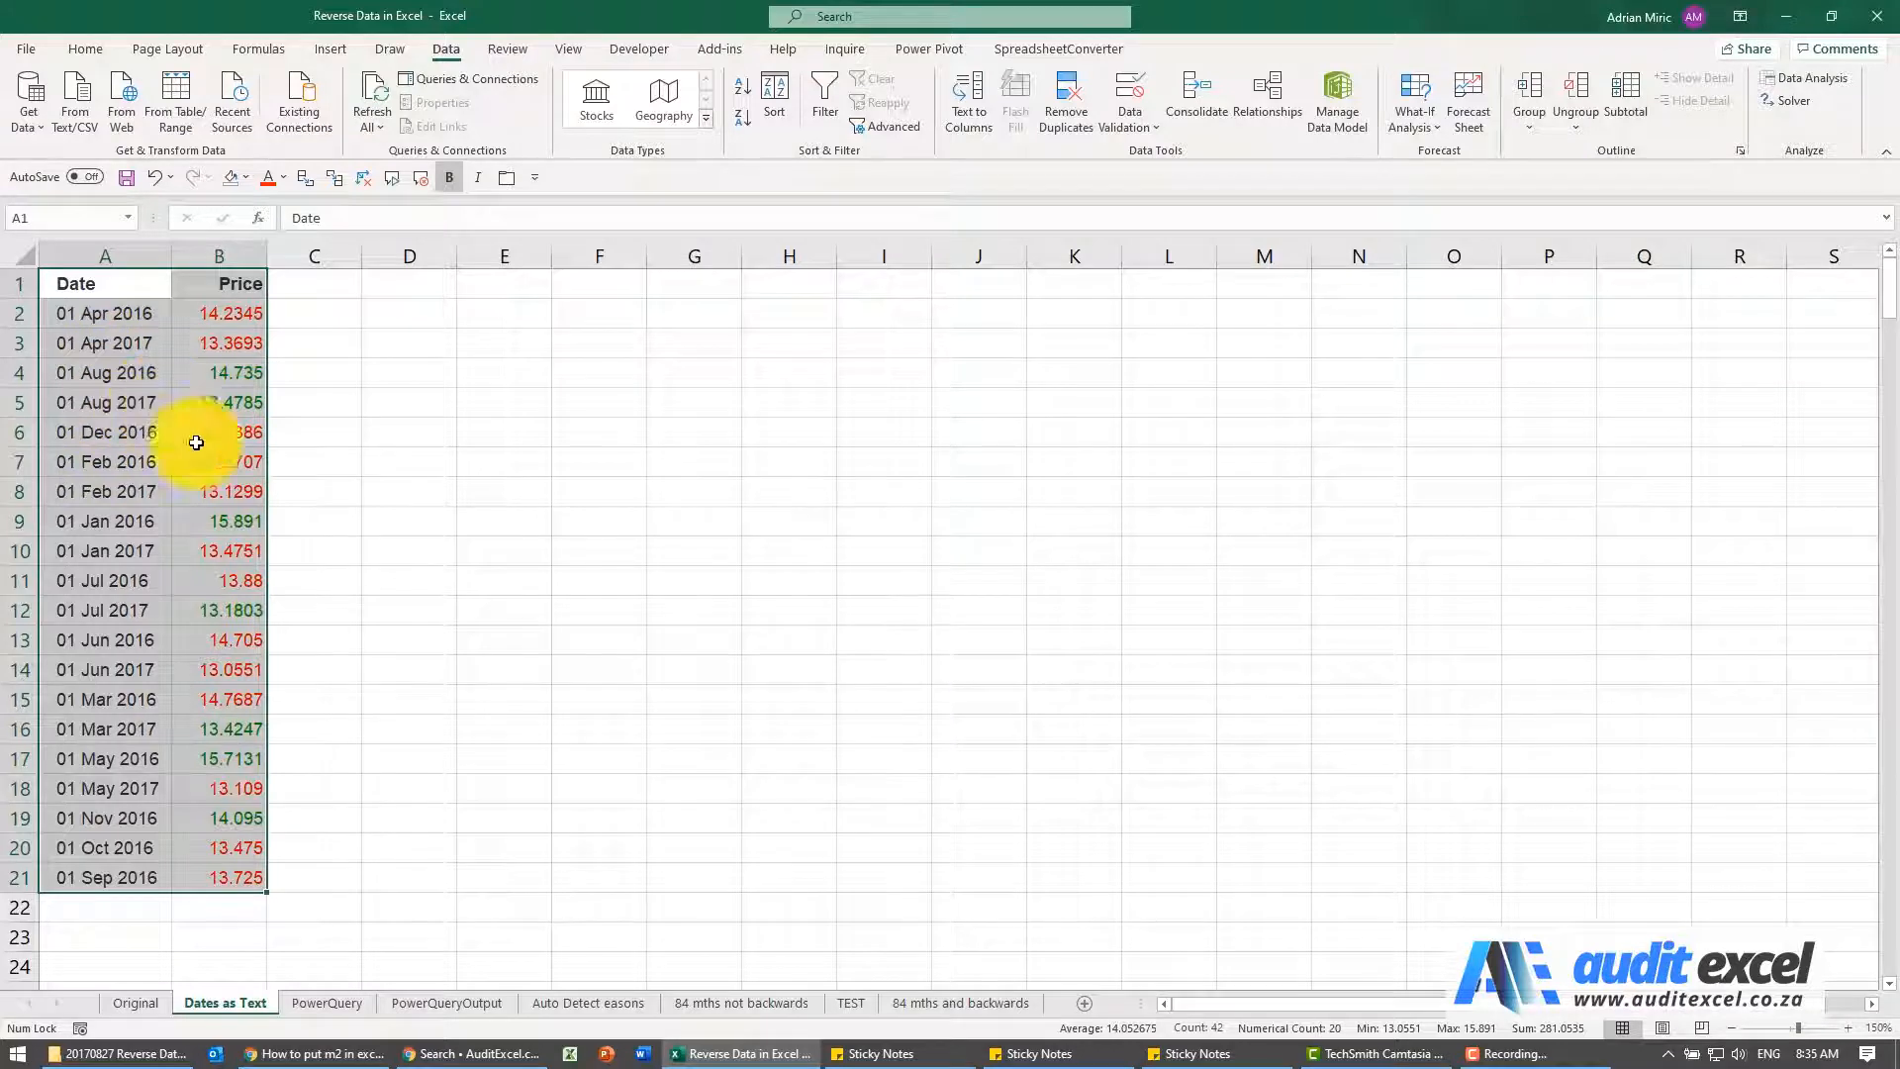
key(ctrl+z)
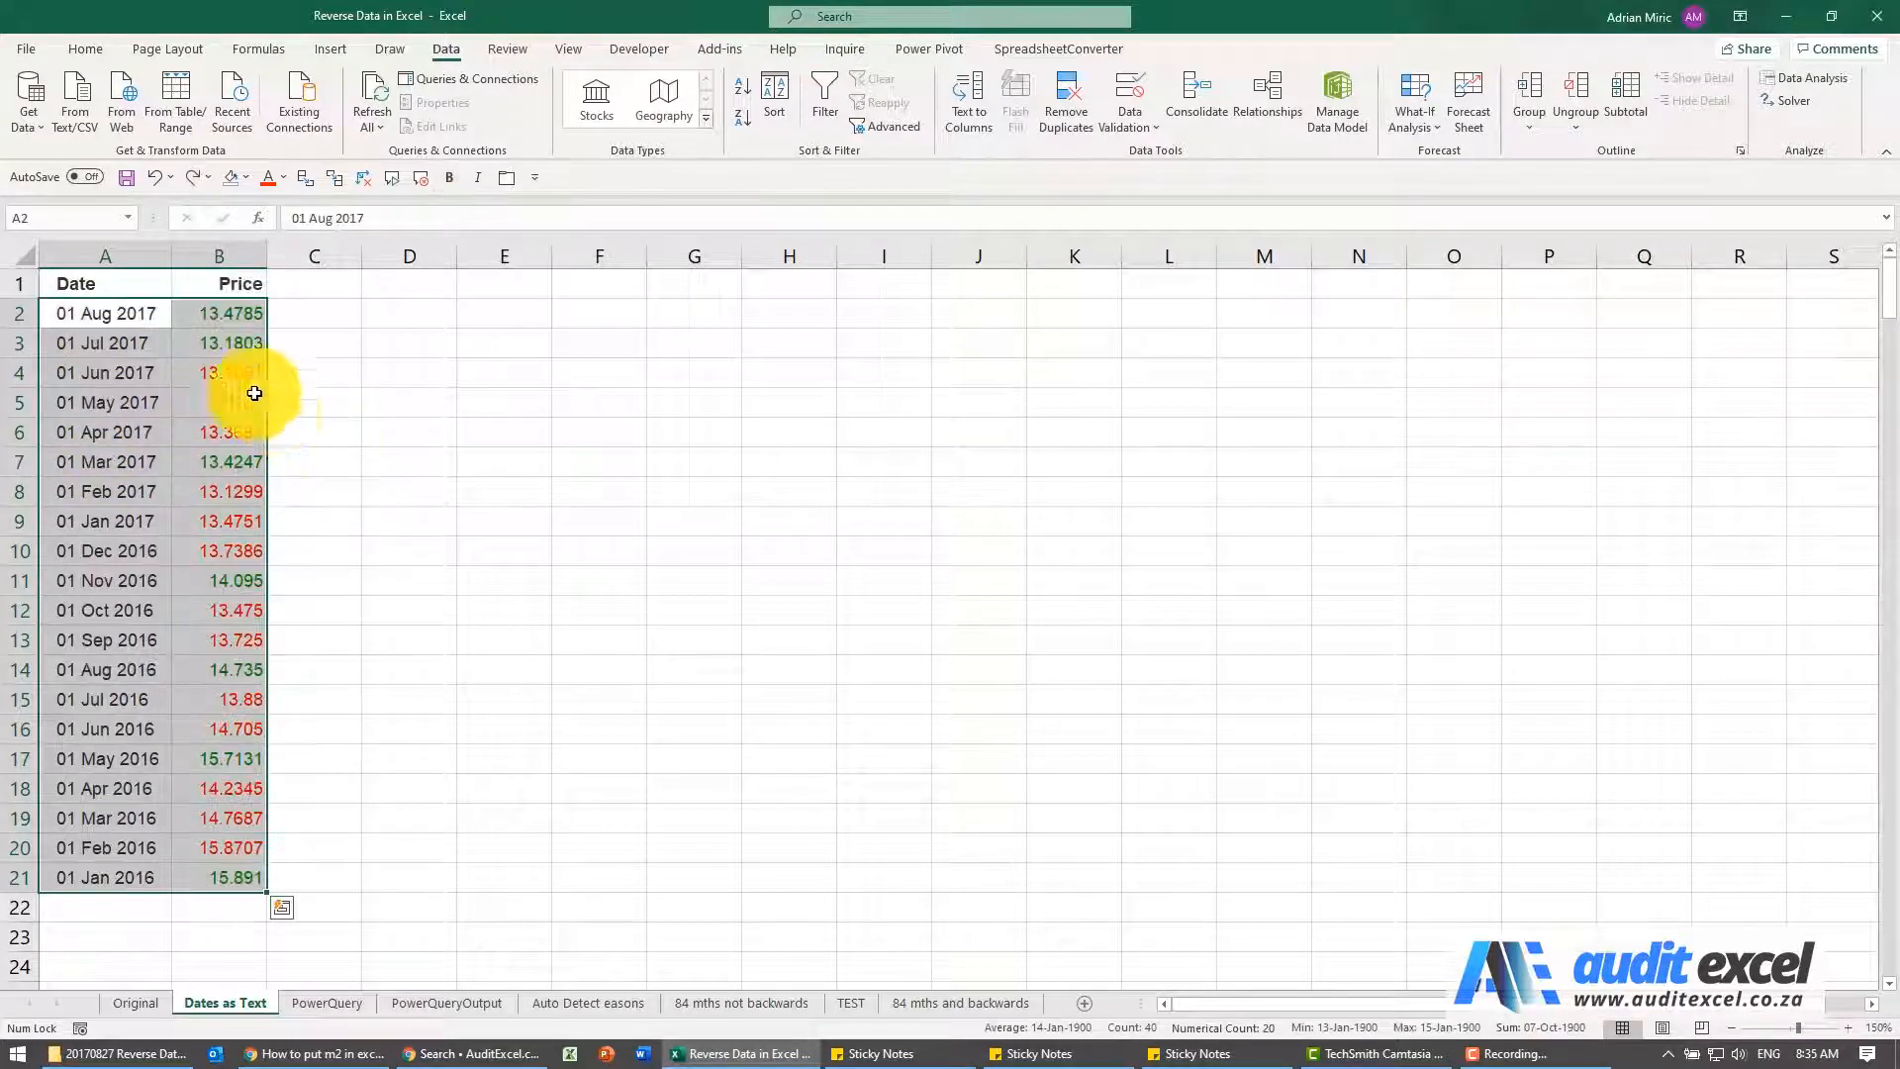
Enter 1 and 2 in C2 and C3 beside the price data and fill the index series down to C21
click(129, 284)
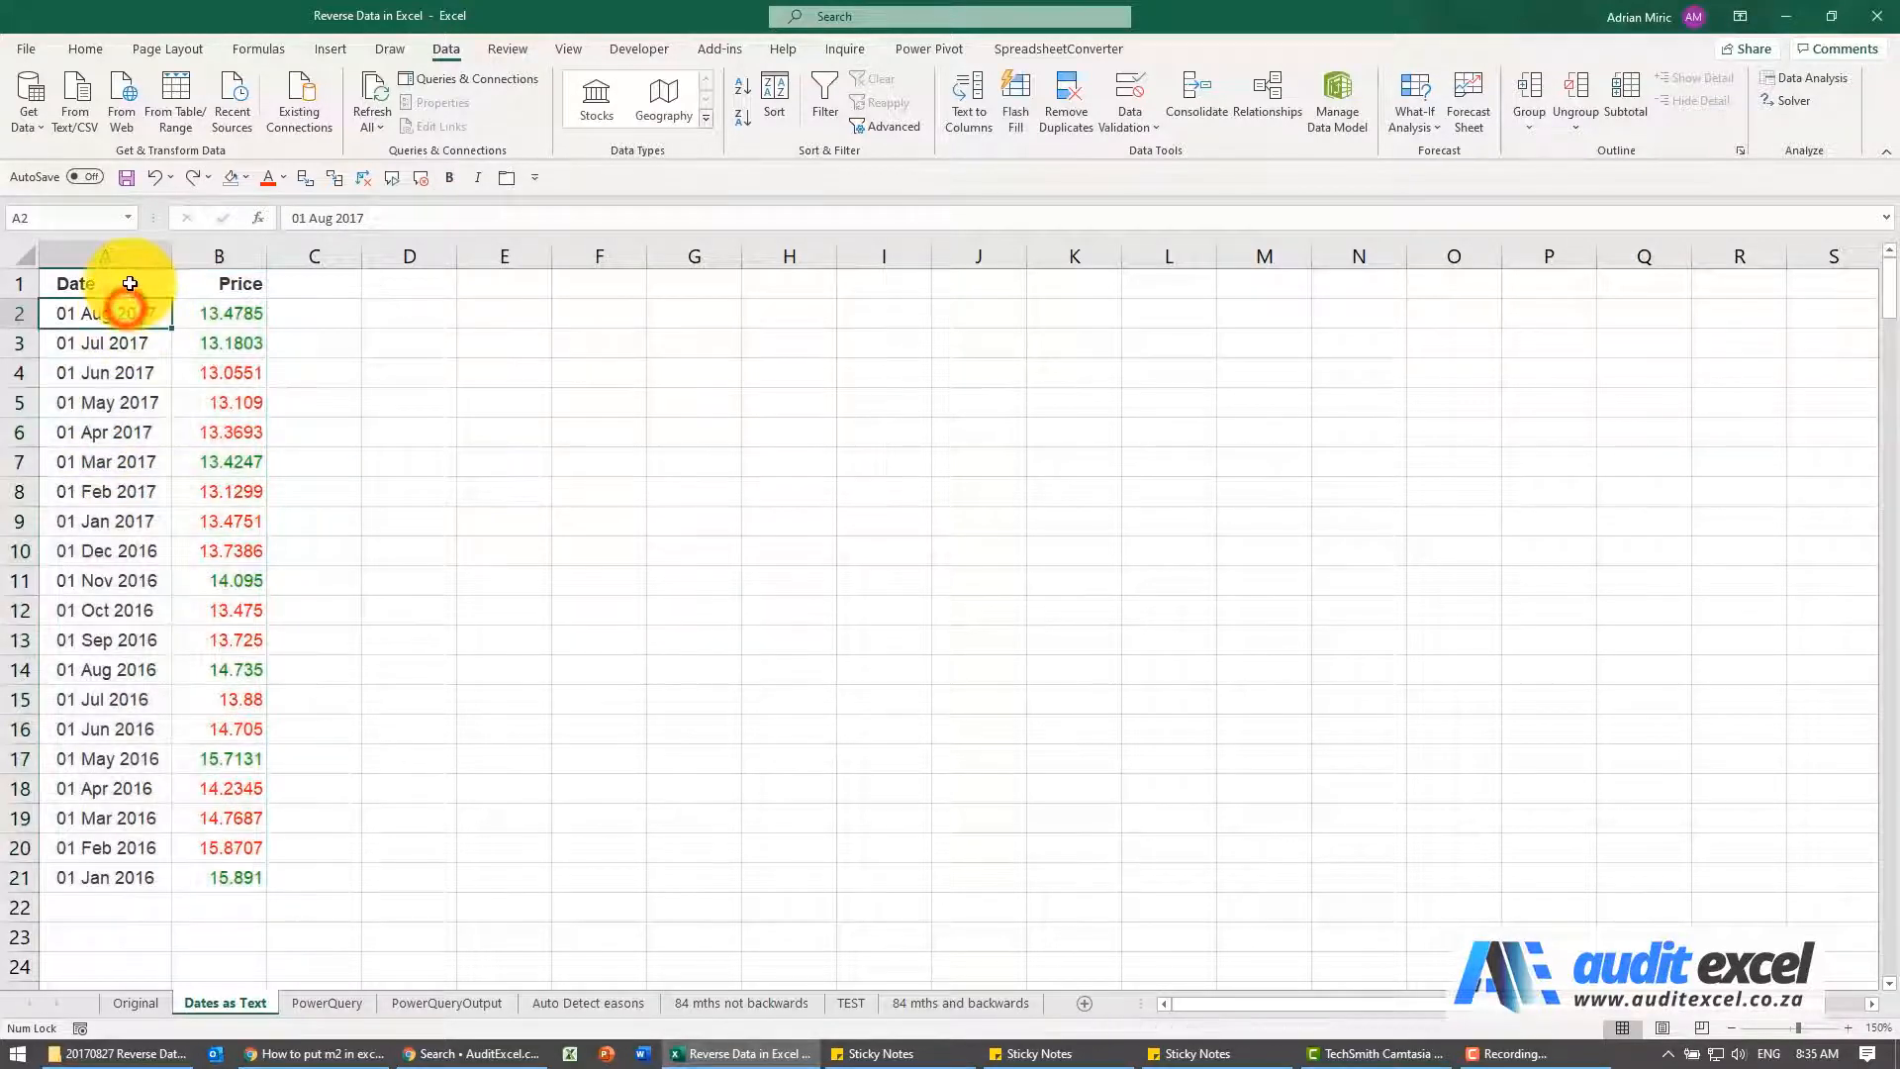
click(296, 310)
text(1)
key(Return)
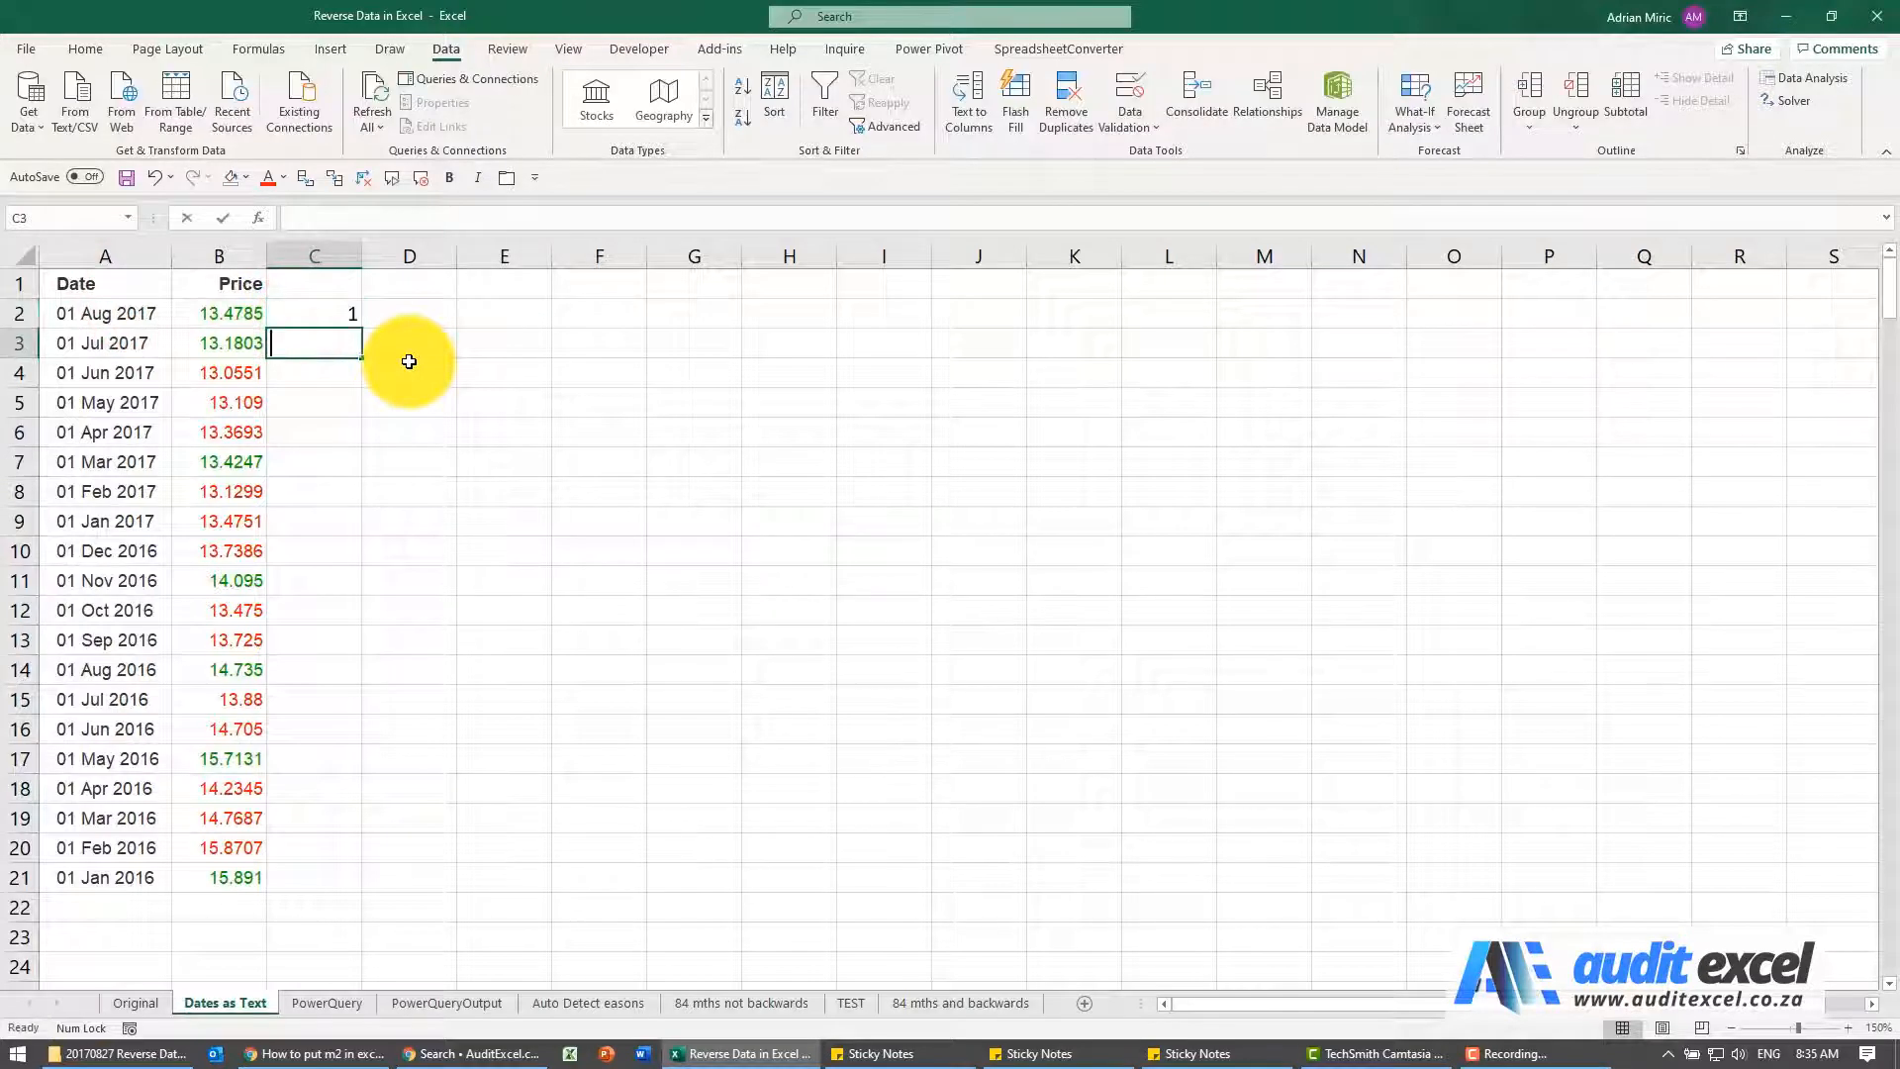
text(2)
key(Return)
drag(331, 319, 341, 877)
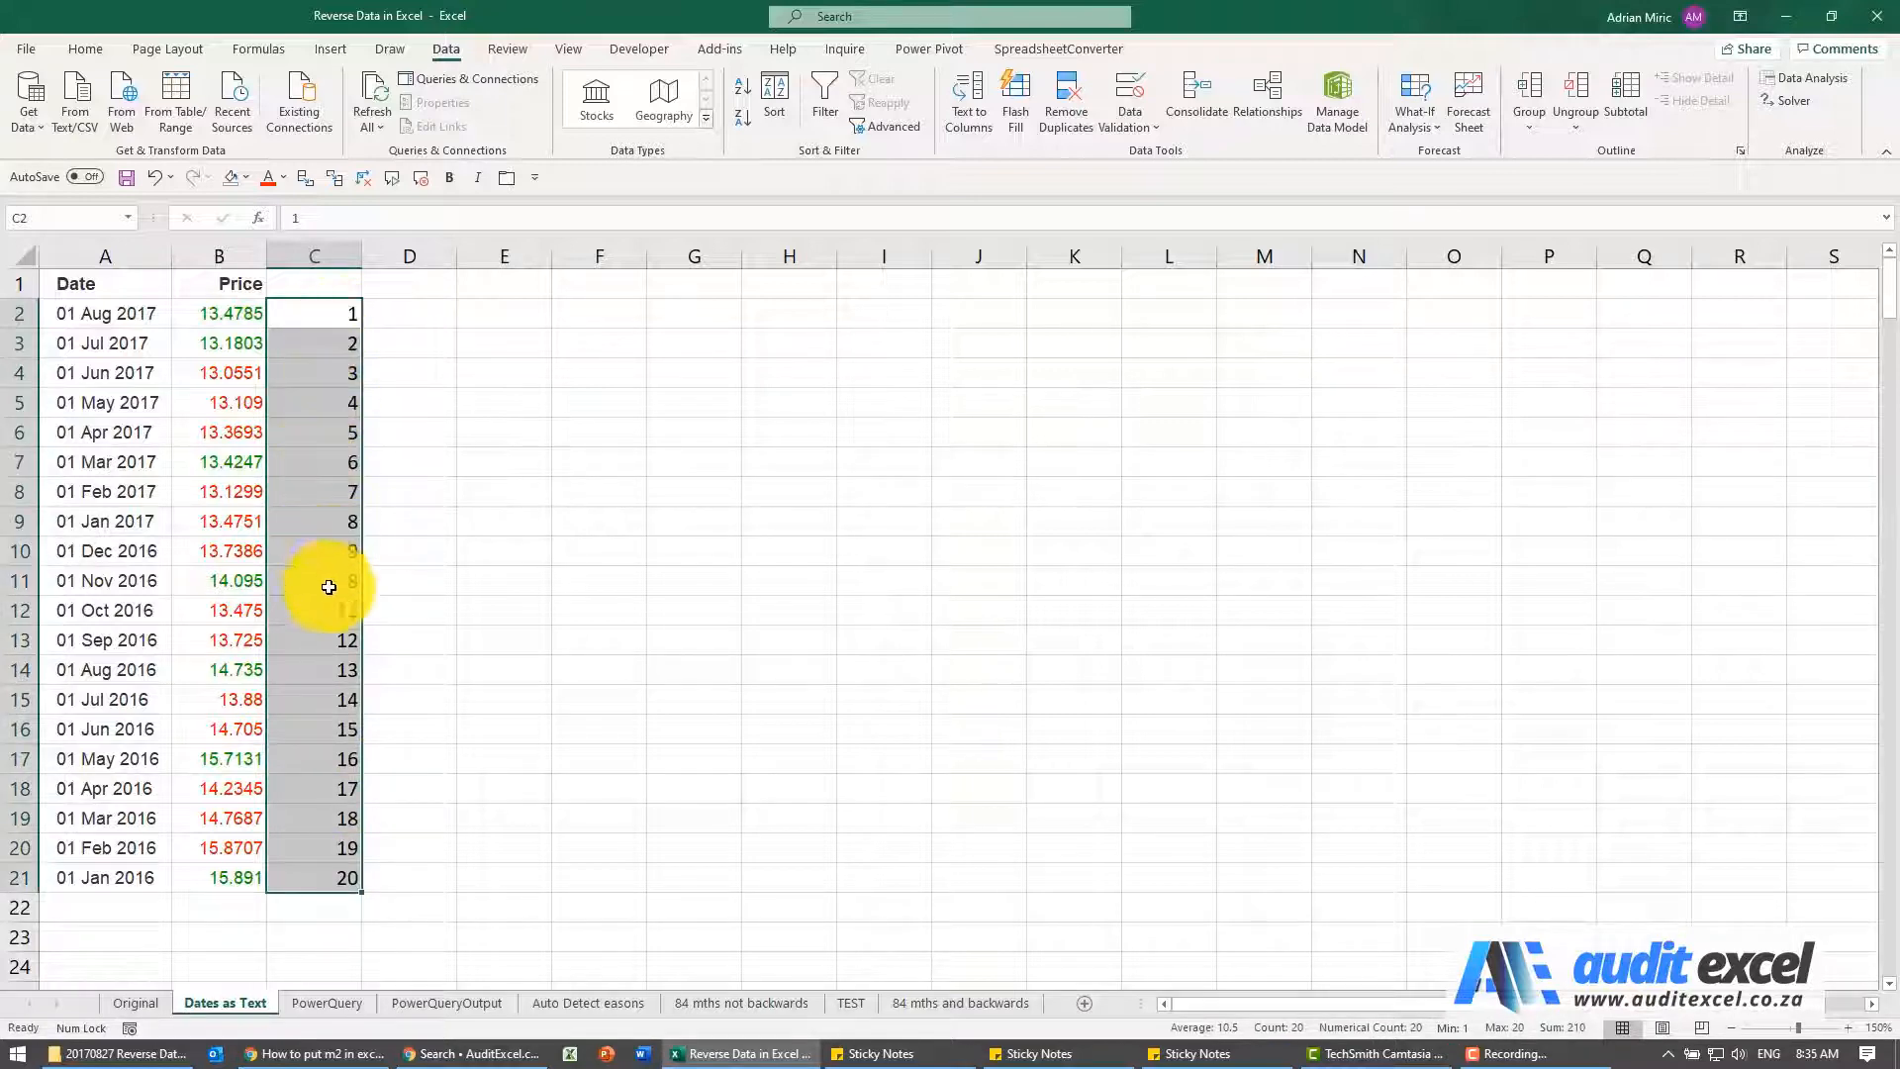
Sort the table A1:C21 by the index in column C, largest to smallest
drag(93, 286, 331, 876)
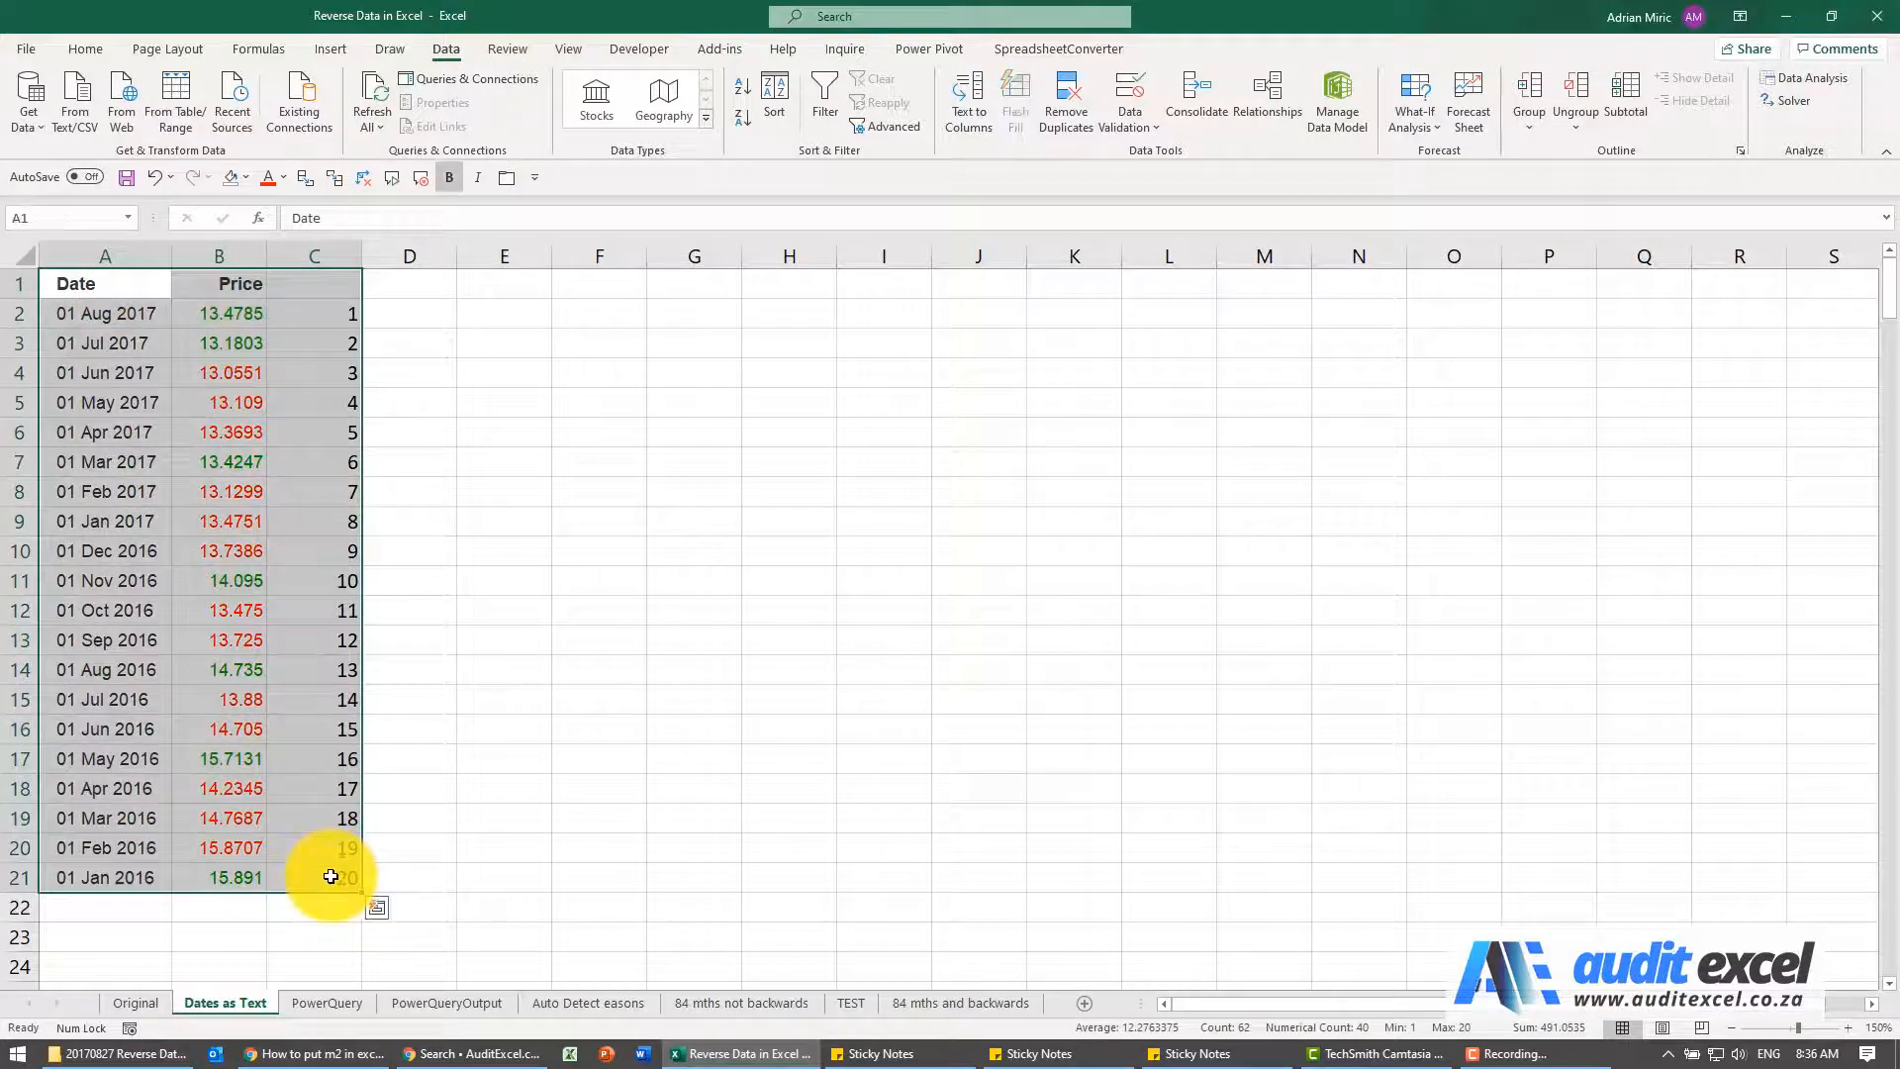
click(770, 115)
click(772, 428)
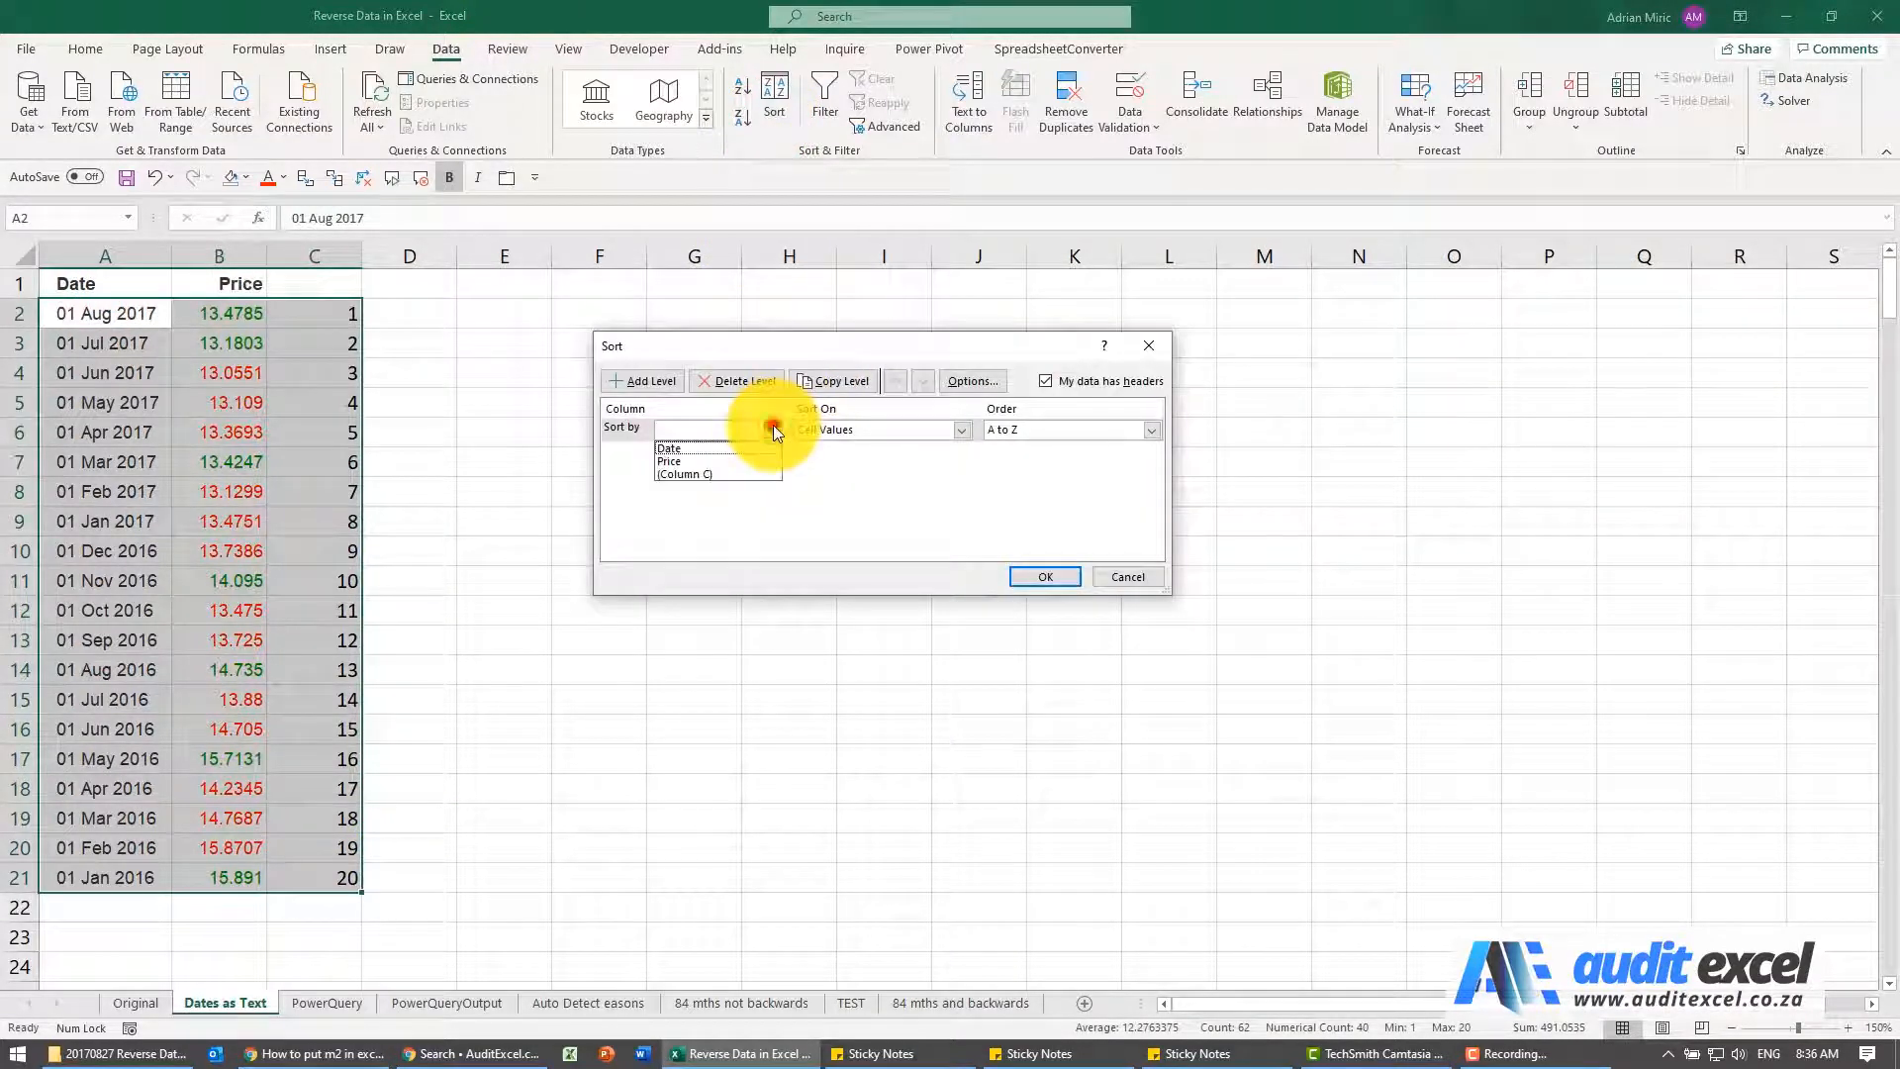
click(746, 472)
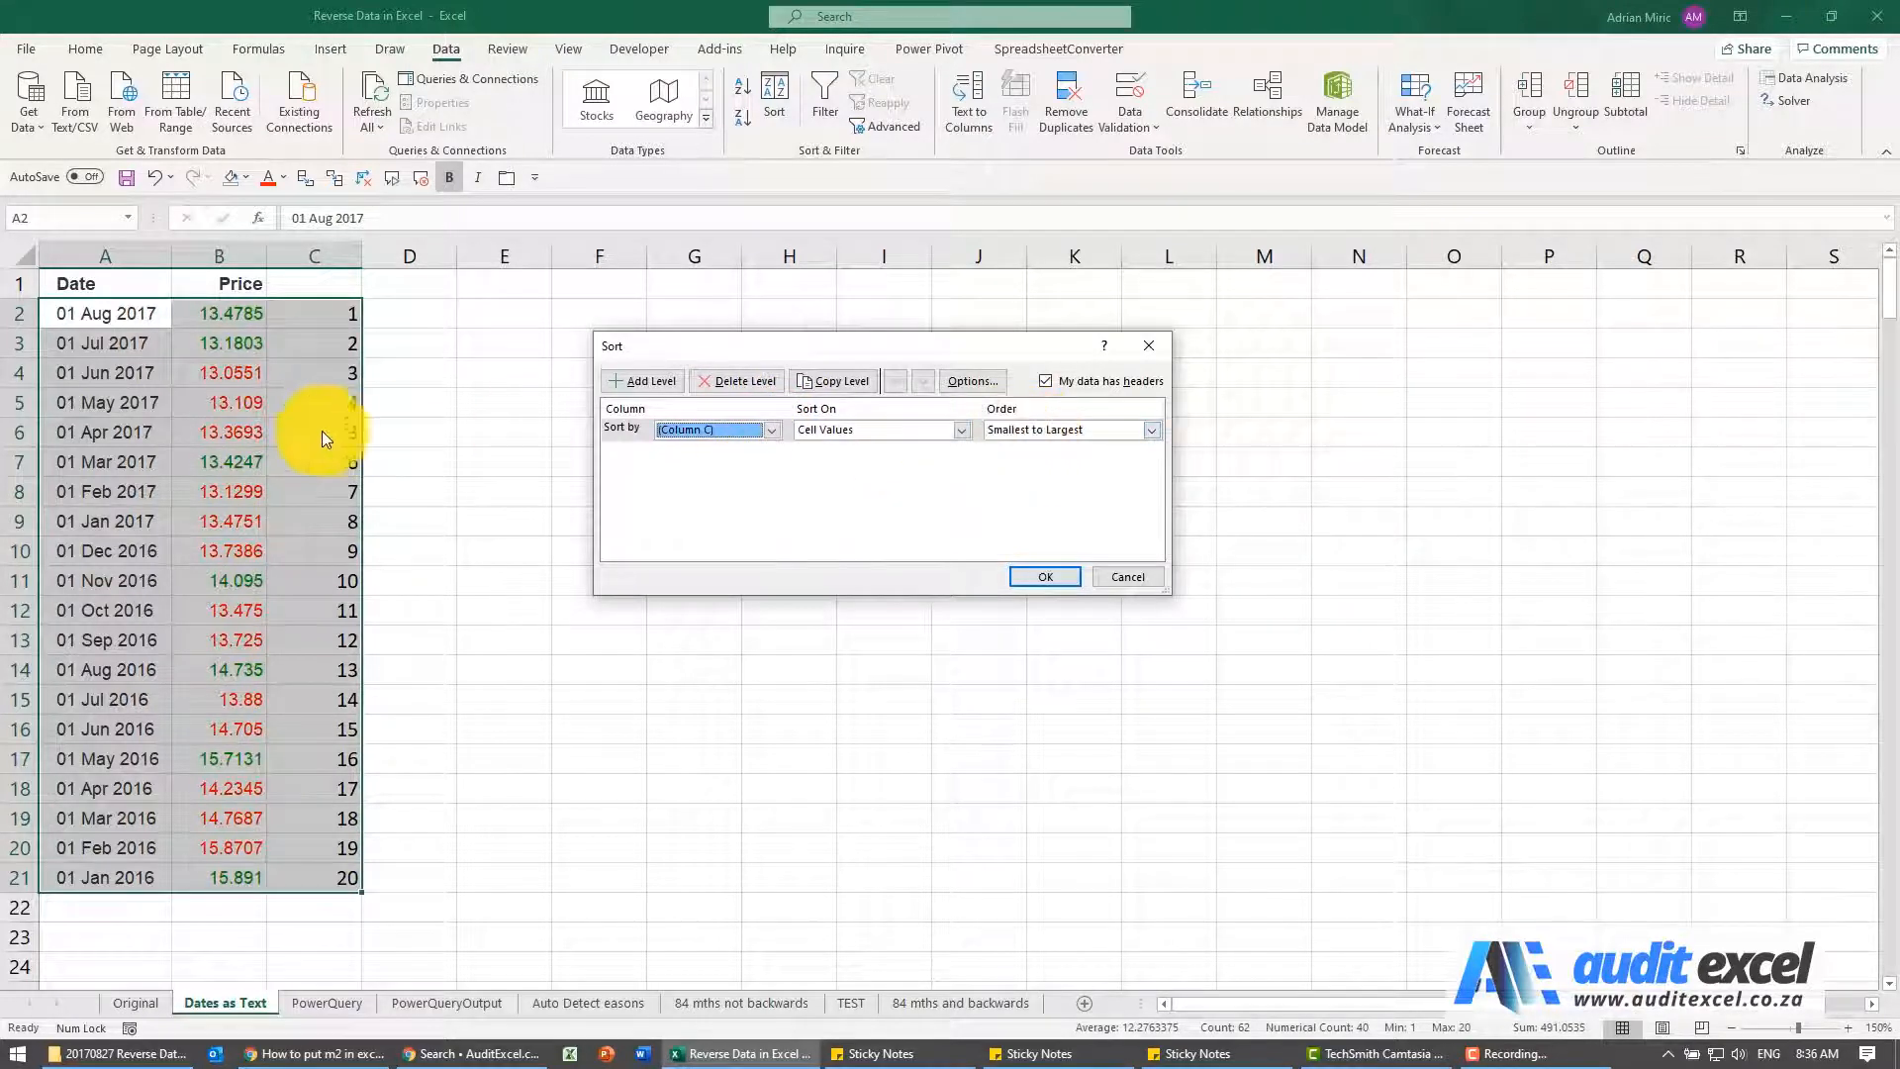
click(1148, 433)
click(1116, 457)
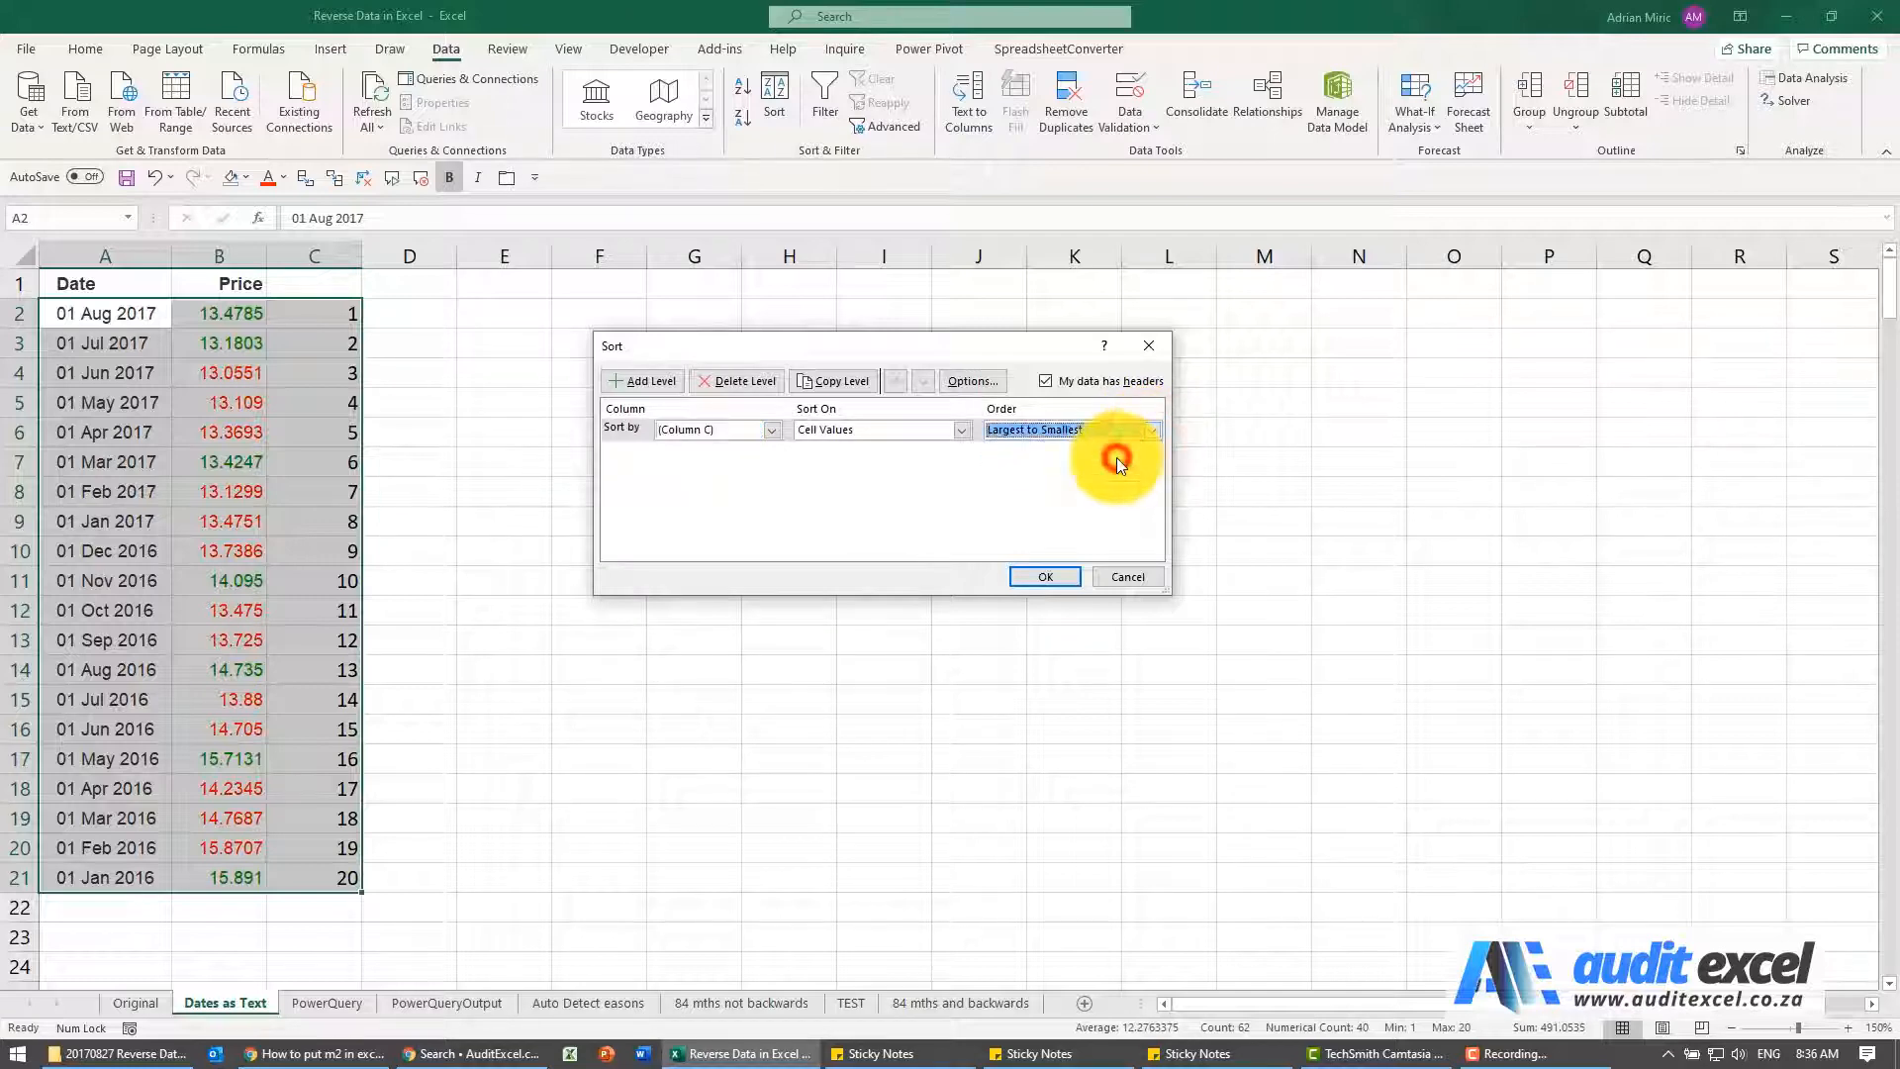
click(1052, 572)
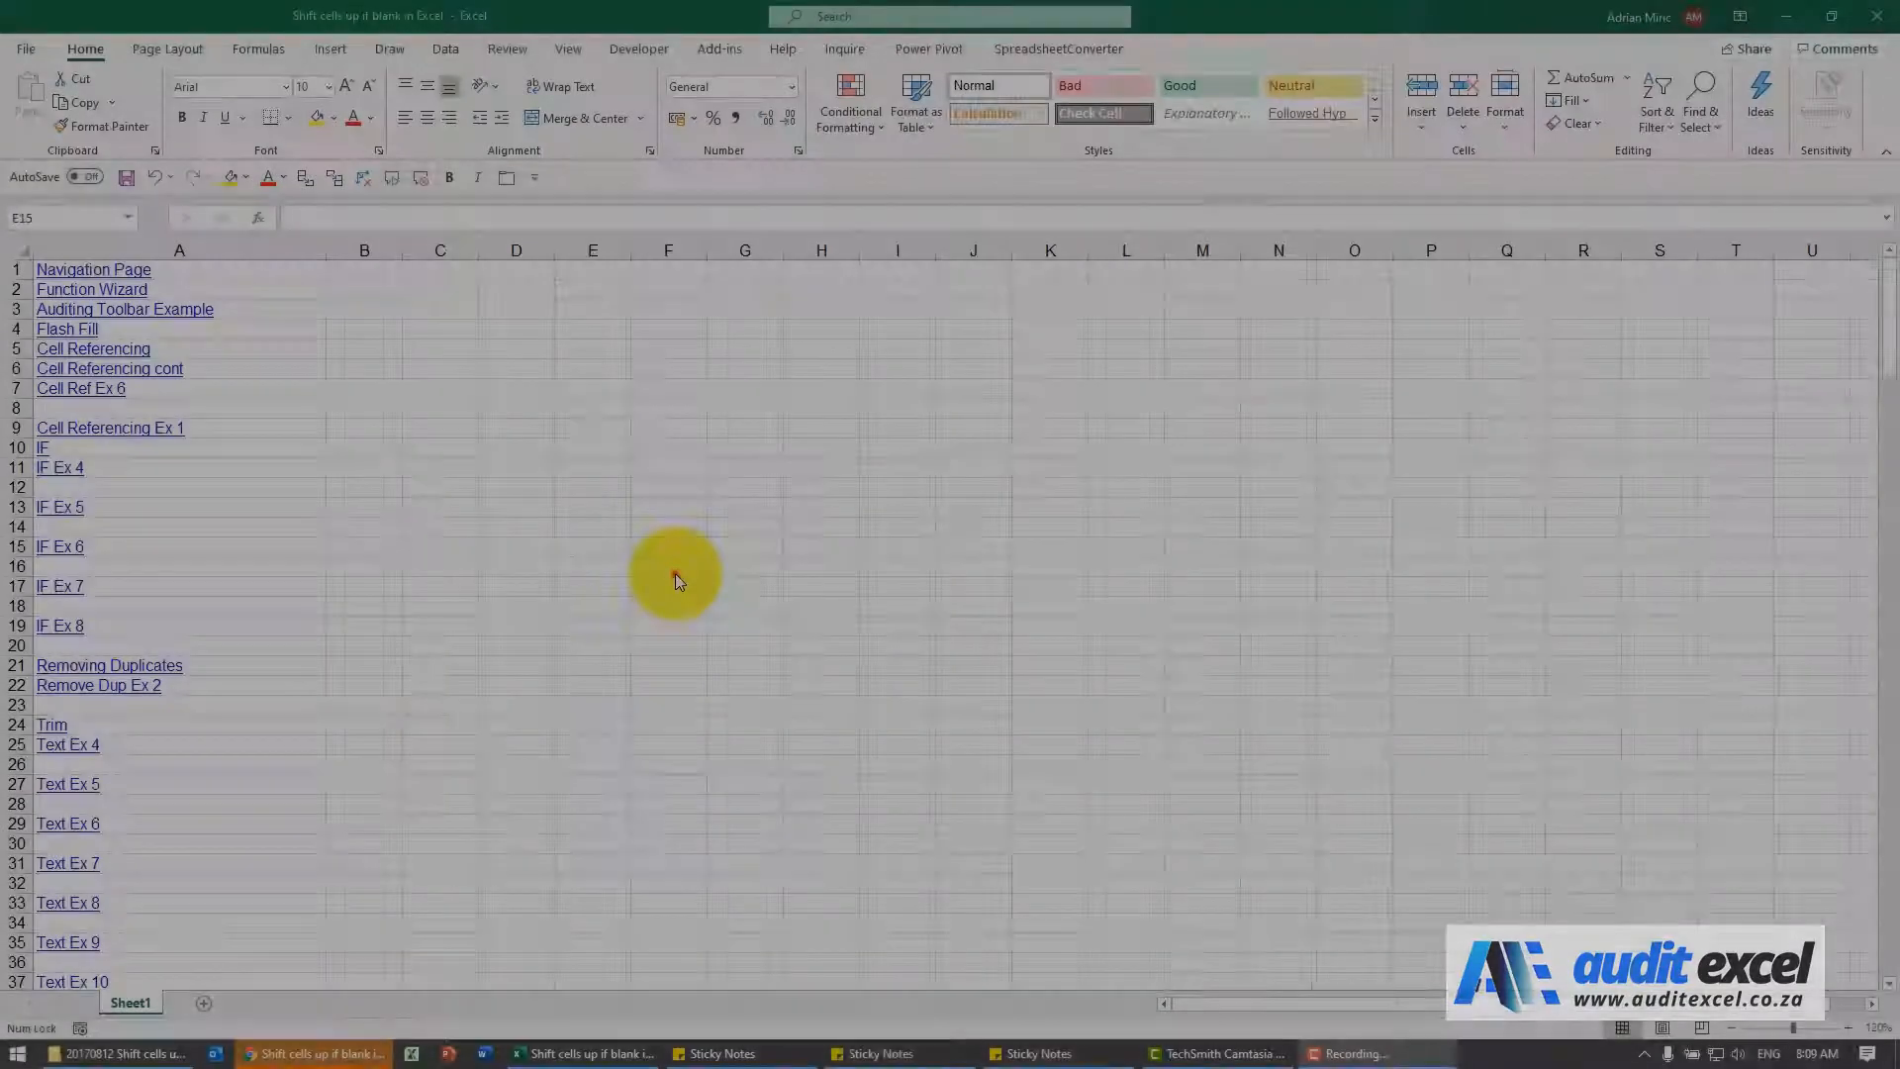
click(594, 547)
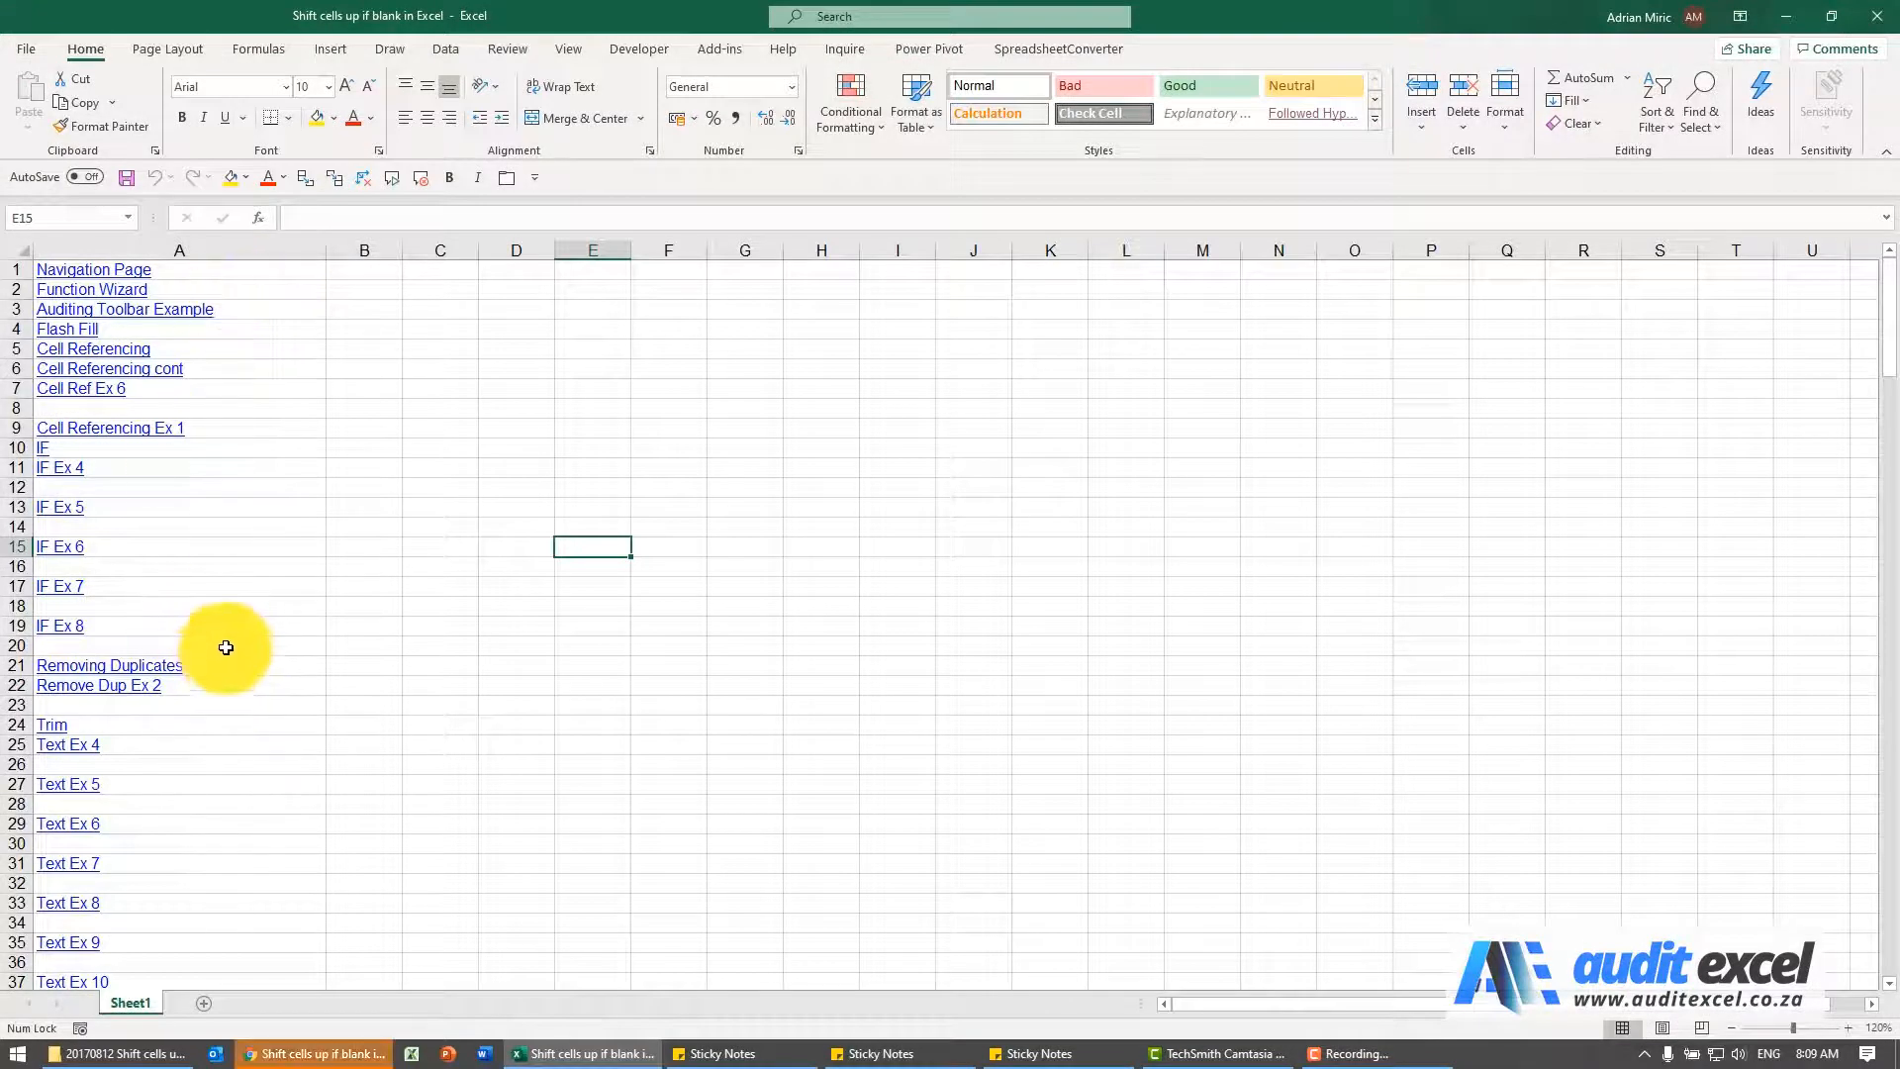
click(172, 406)
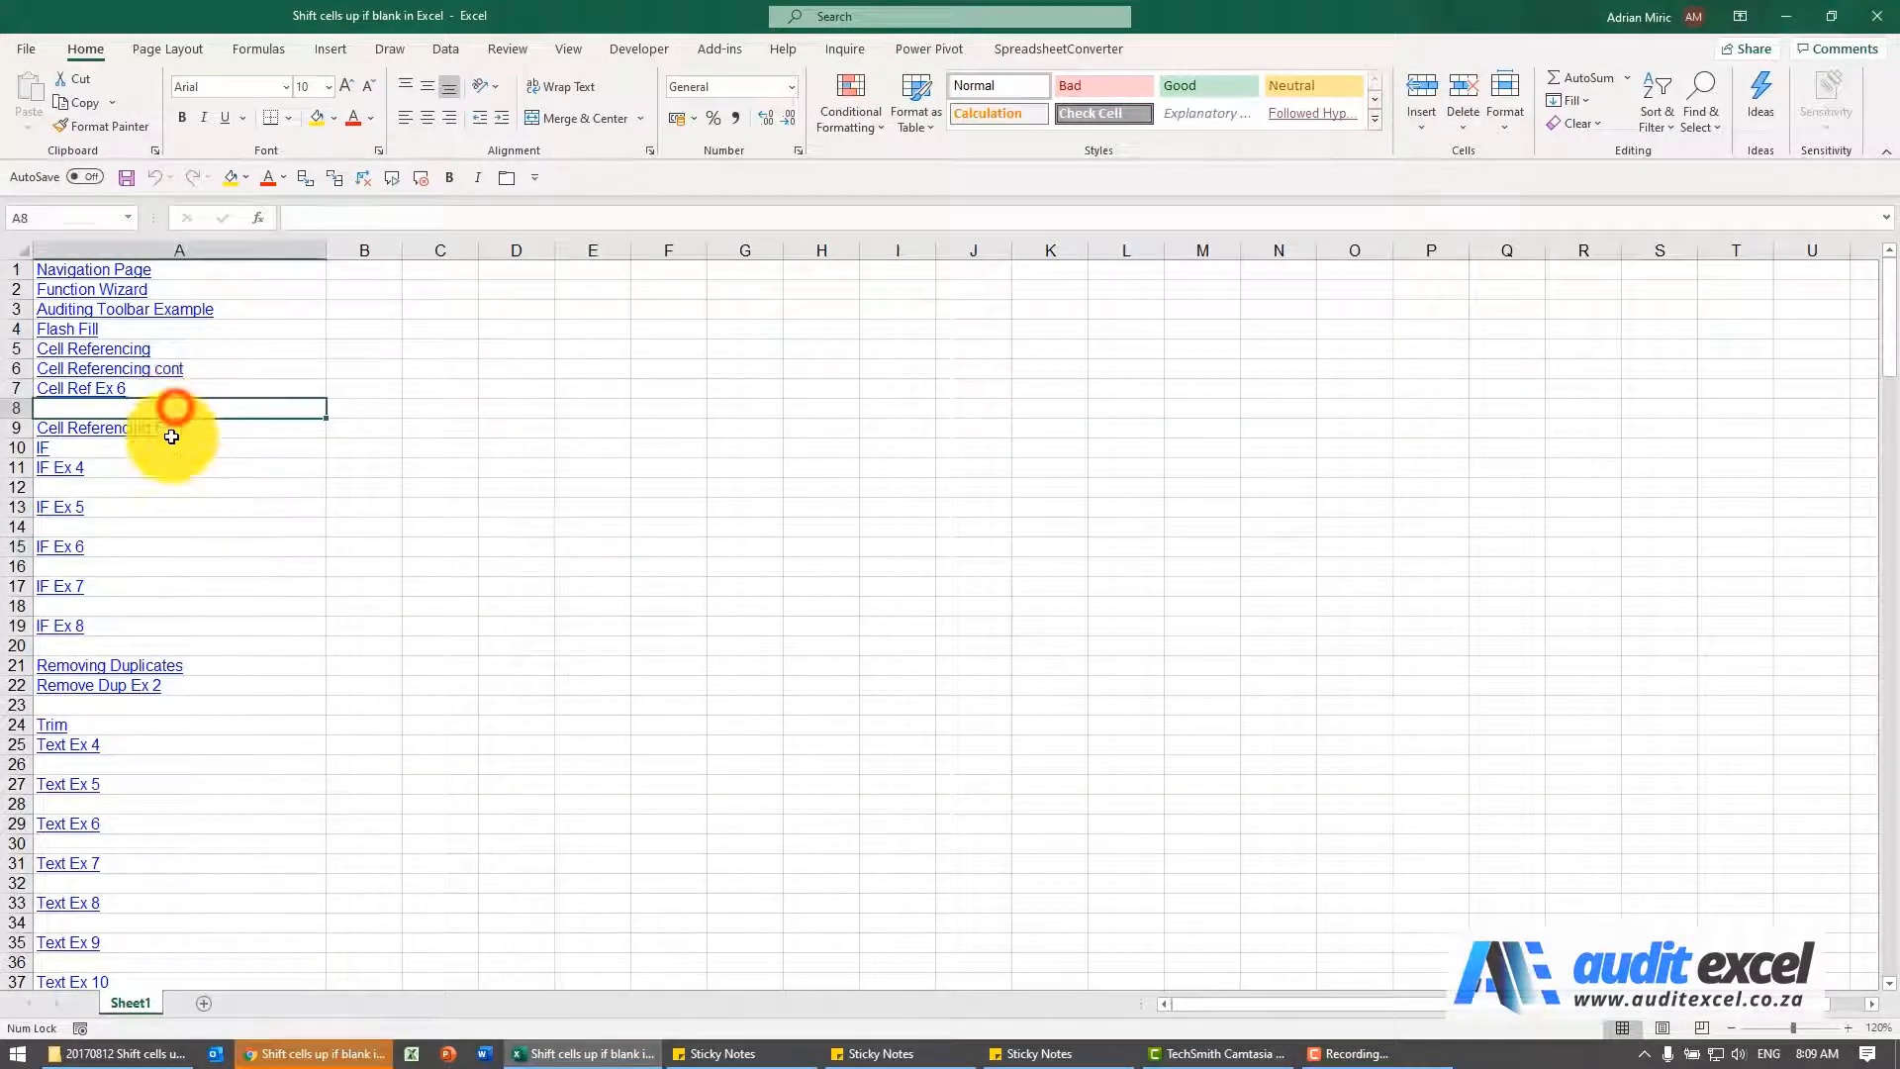
click(161, 488)
click(18, 487)
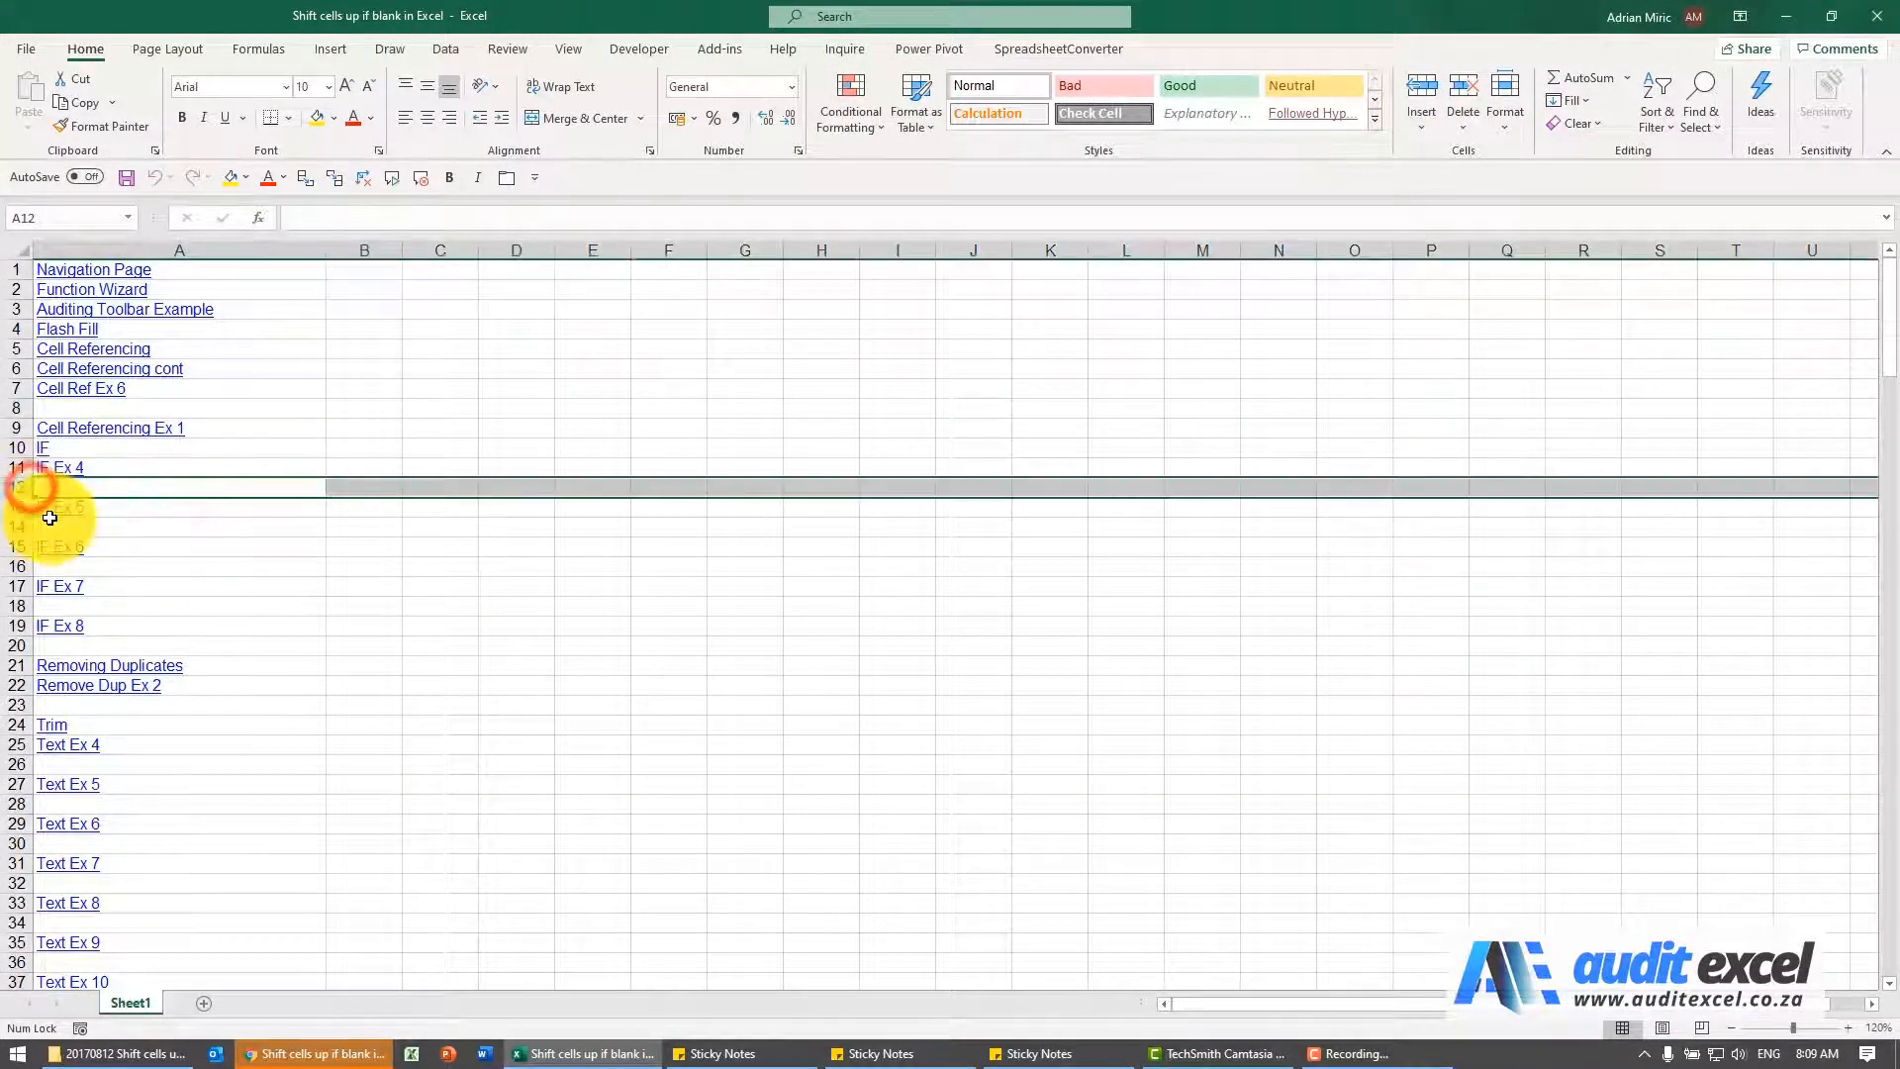
click(182, 524)
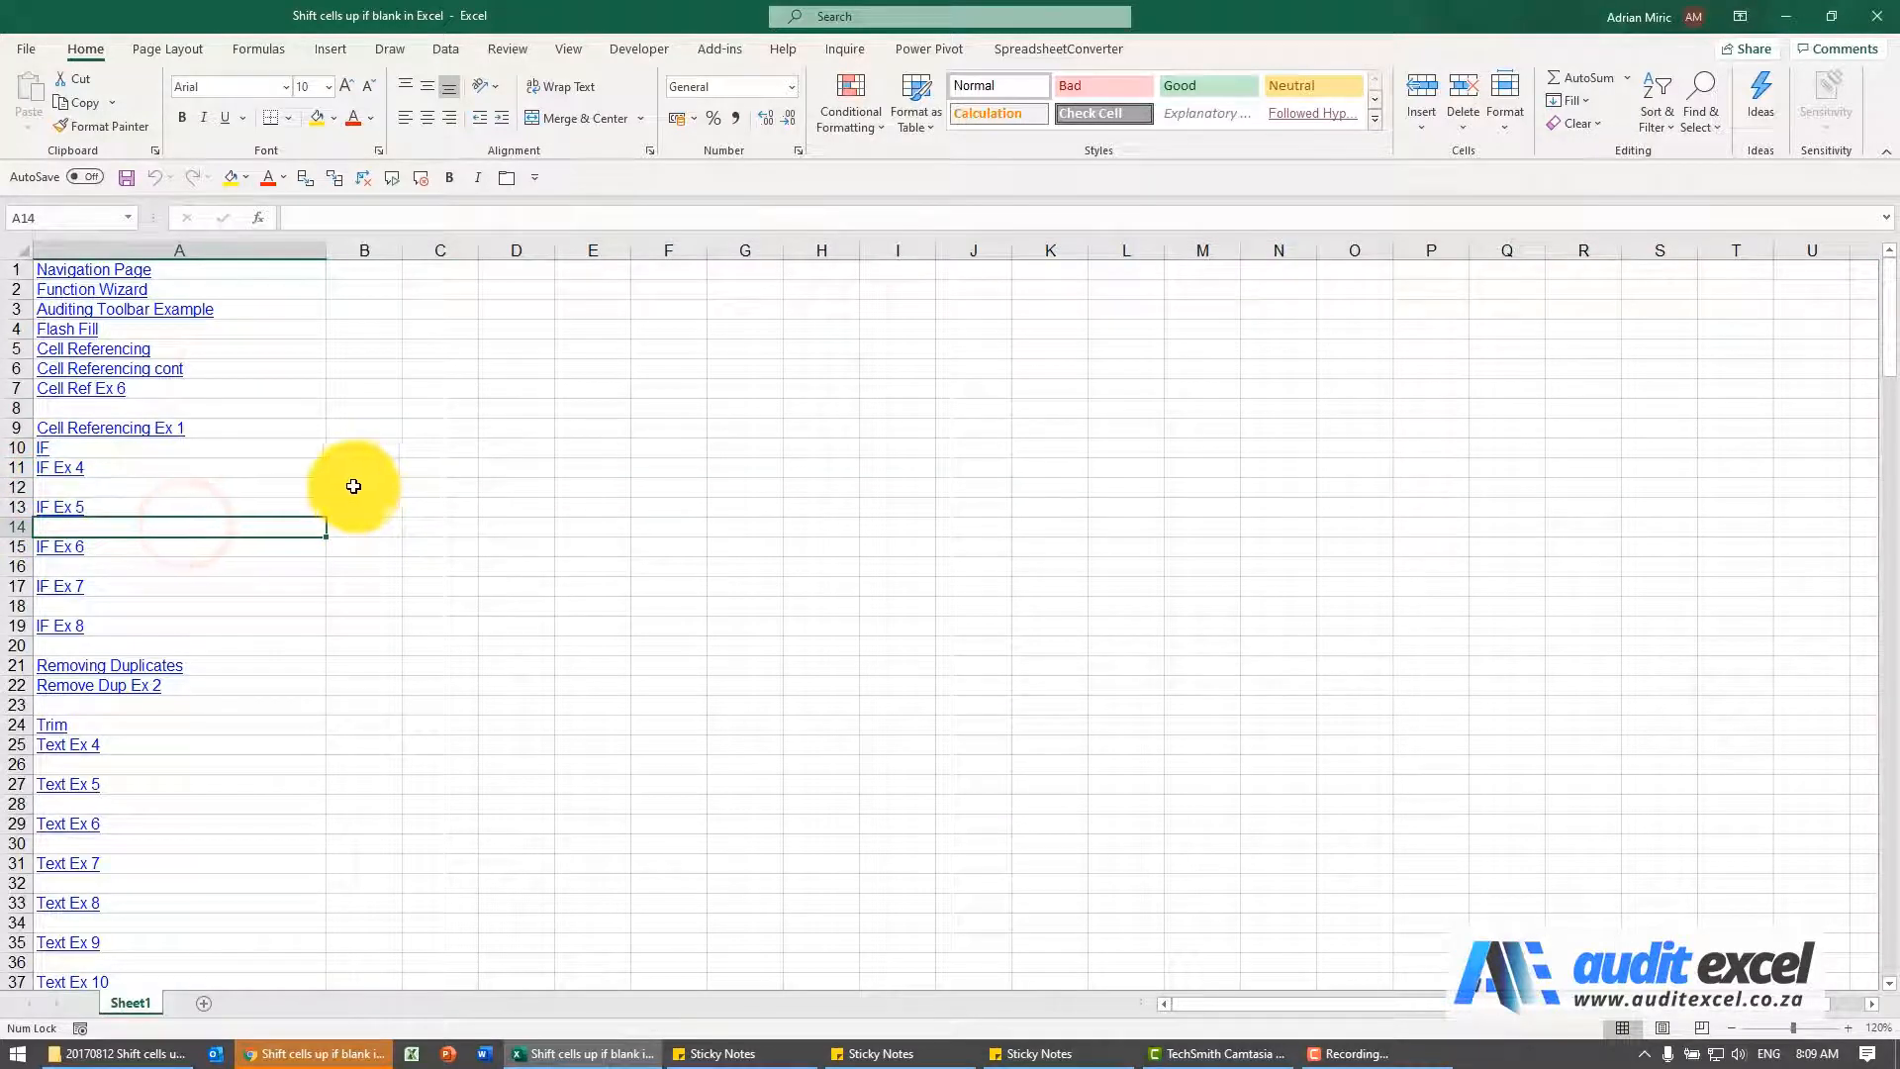
Select the list A1:A215 and narrow the selection to its blank cells using Go To Special
click(297, 271)
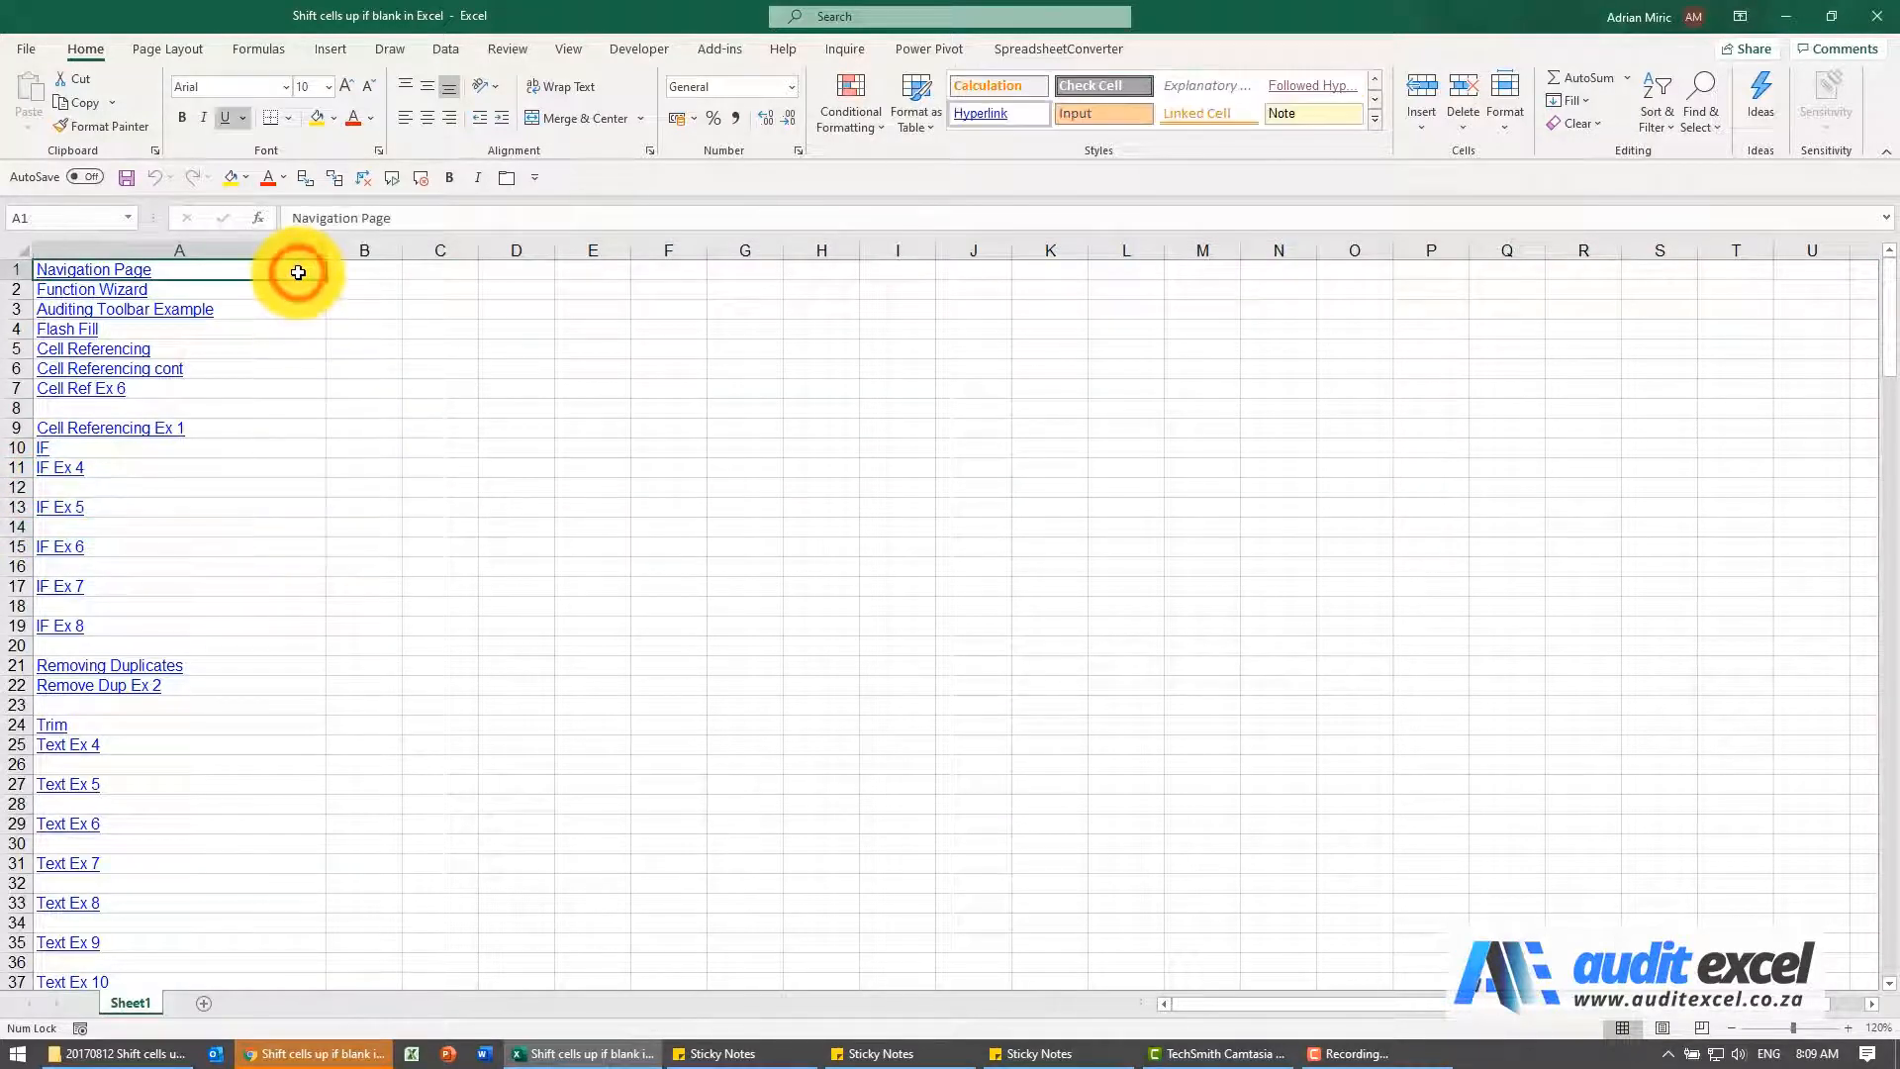
drag(1890, 358, 1867, 861)
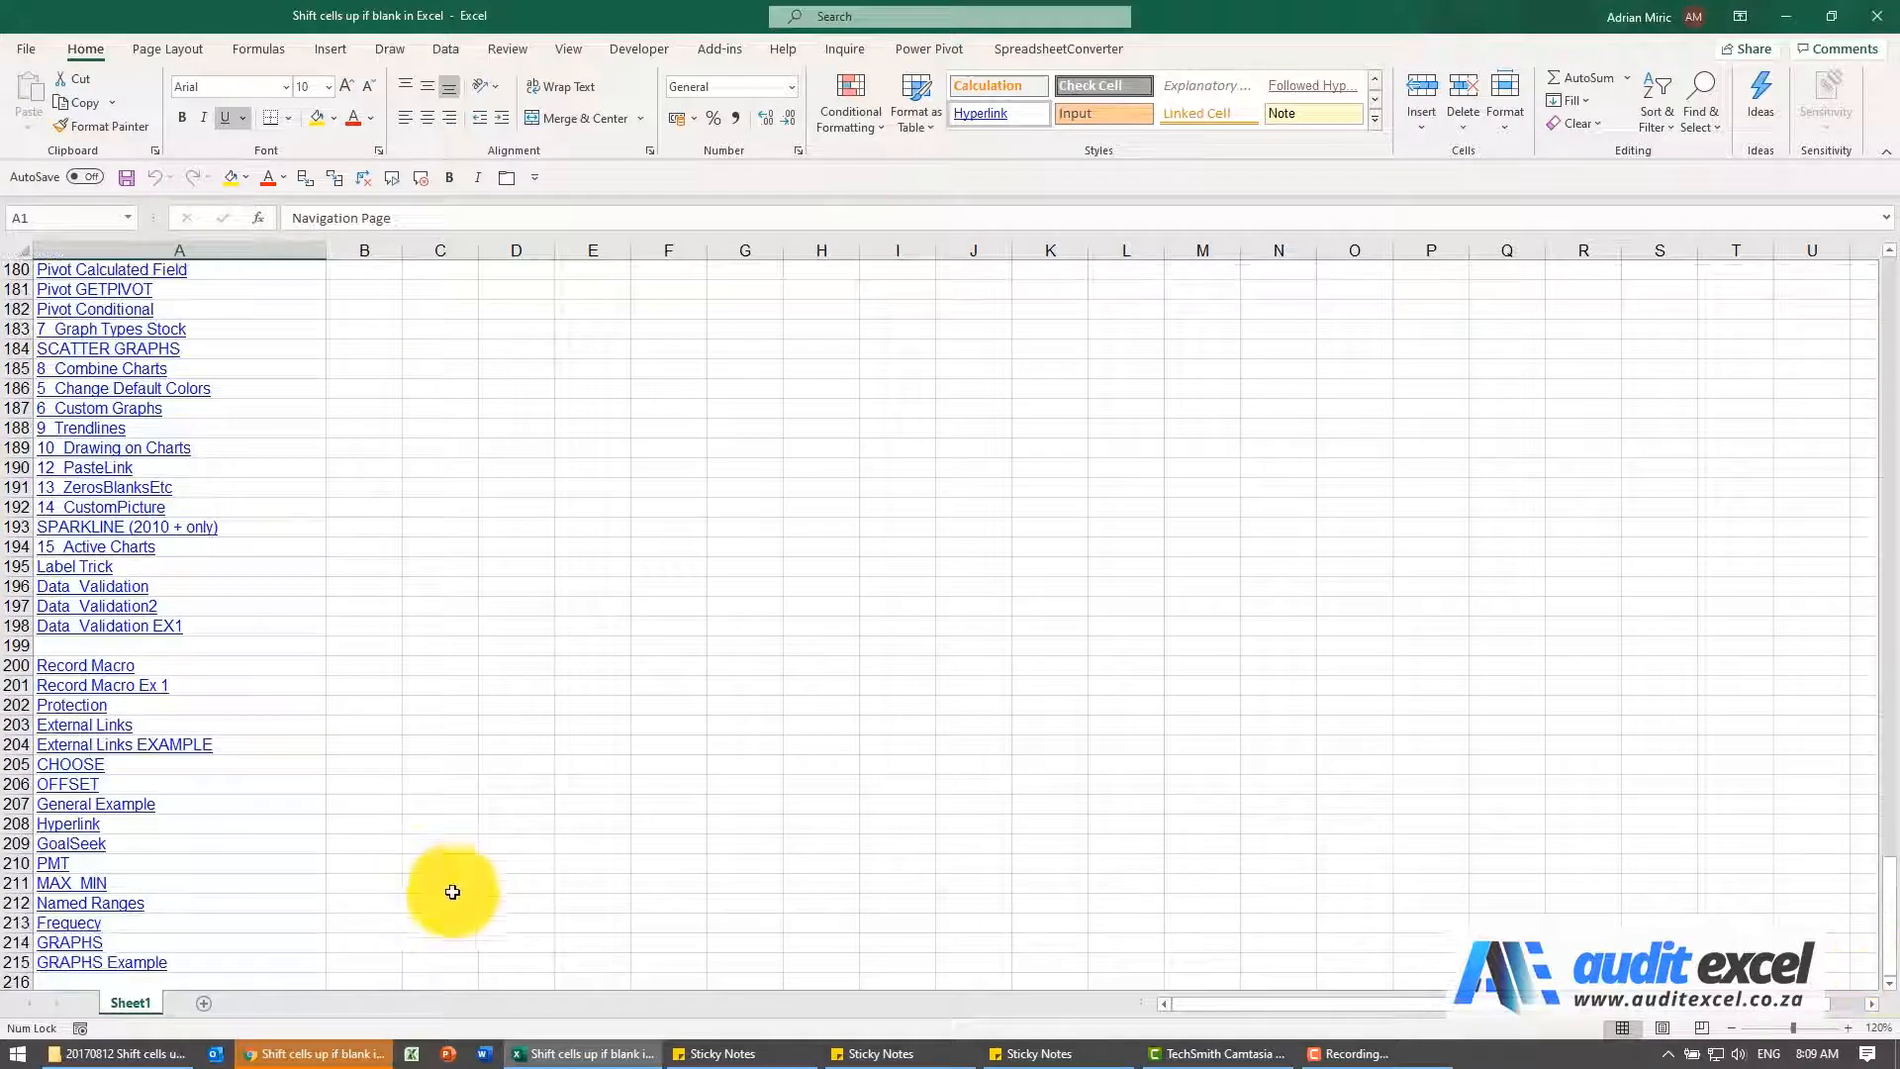
shift+click(246, 960)
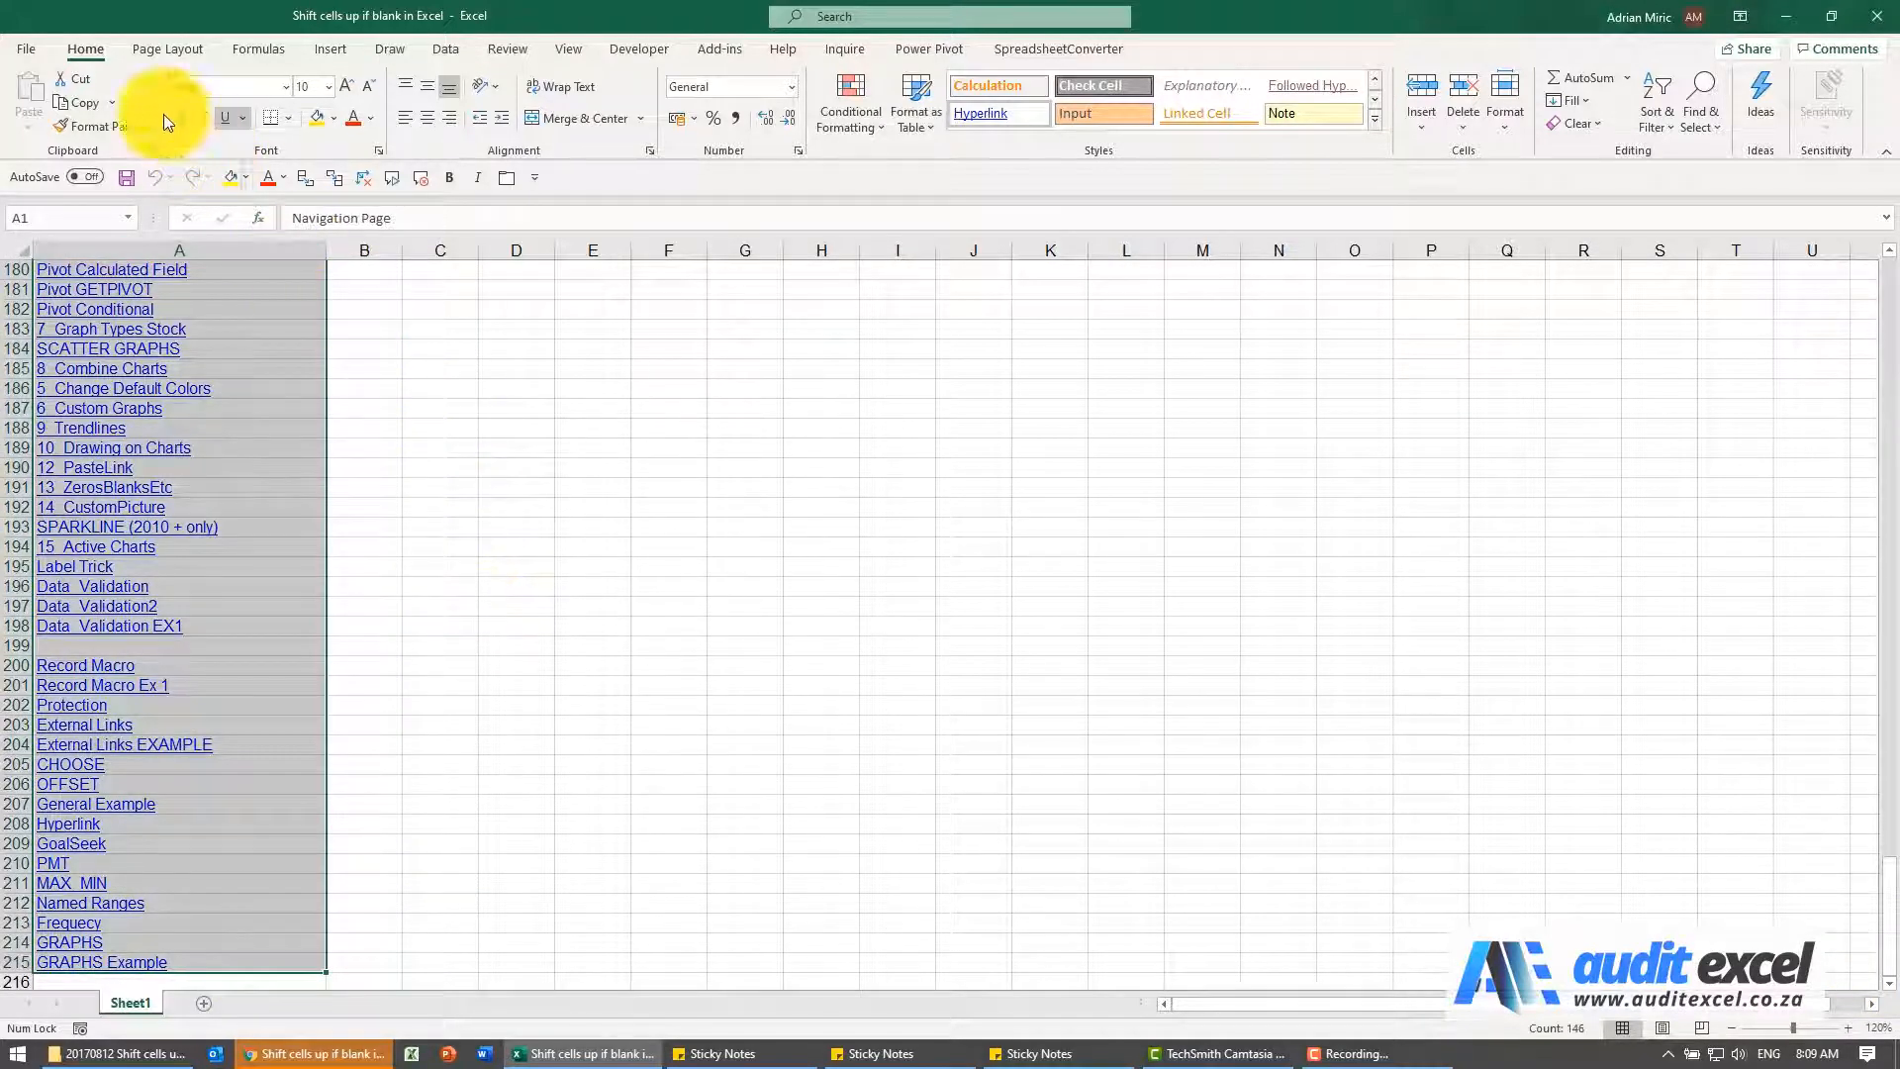
click(1694, 109)
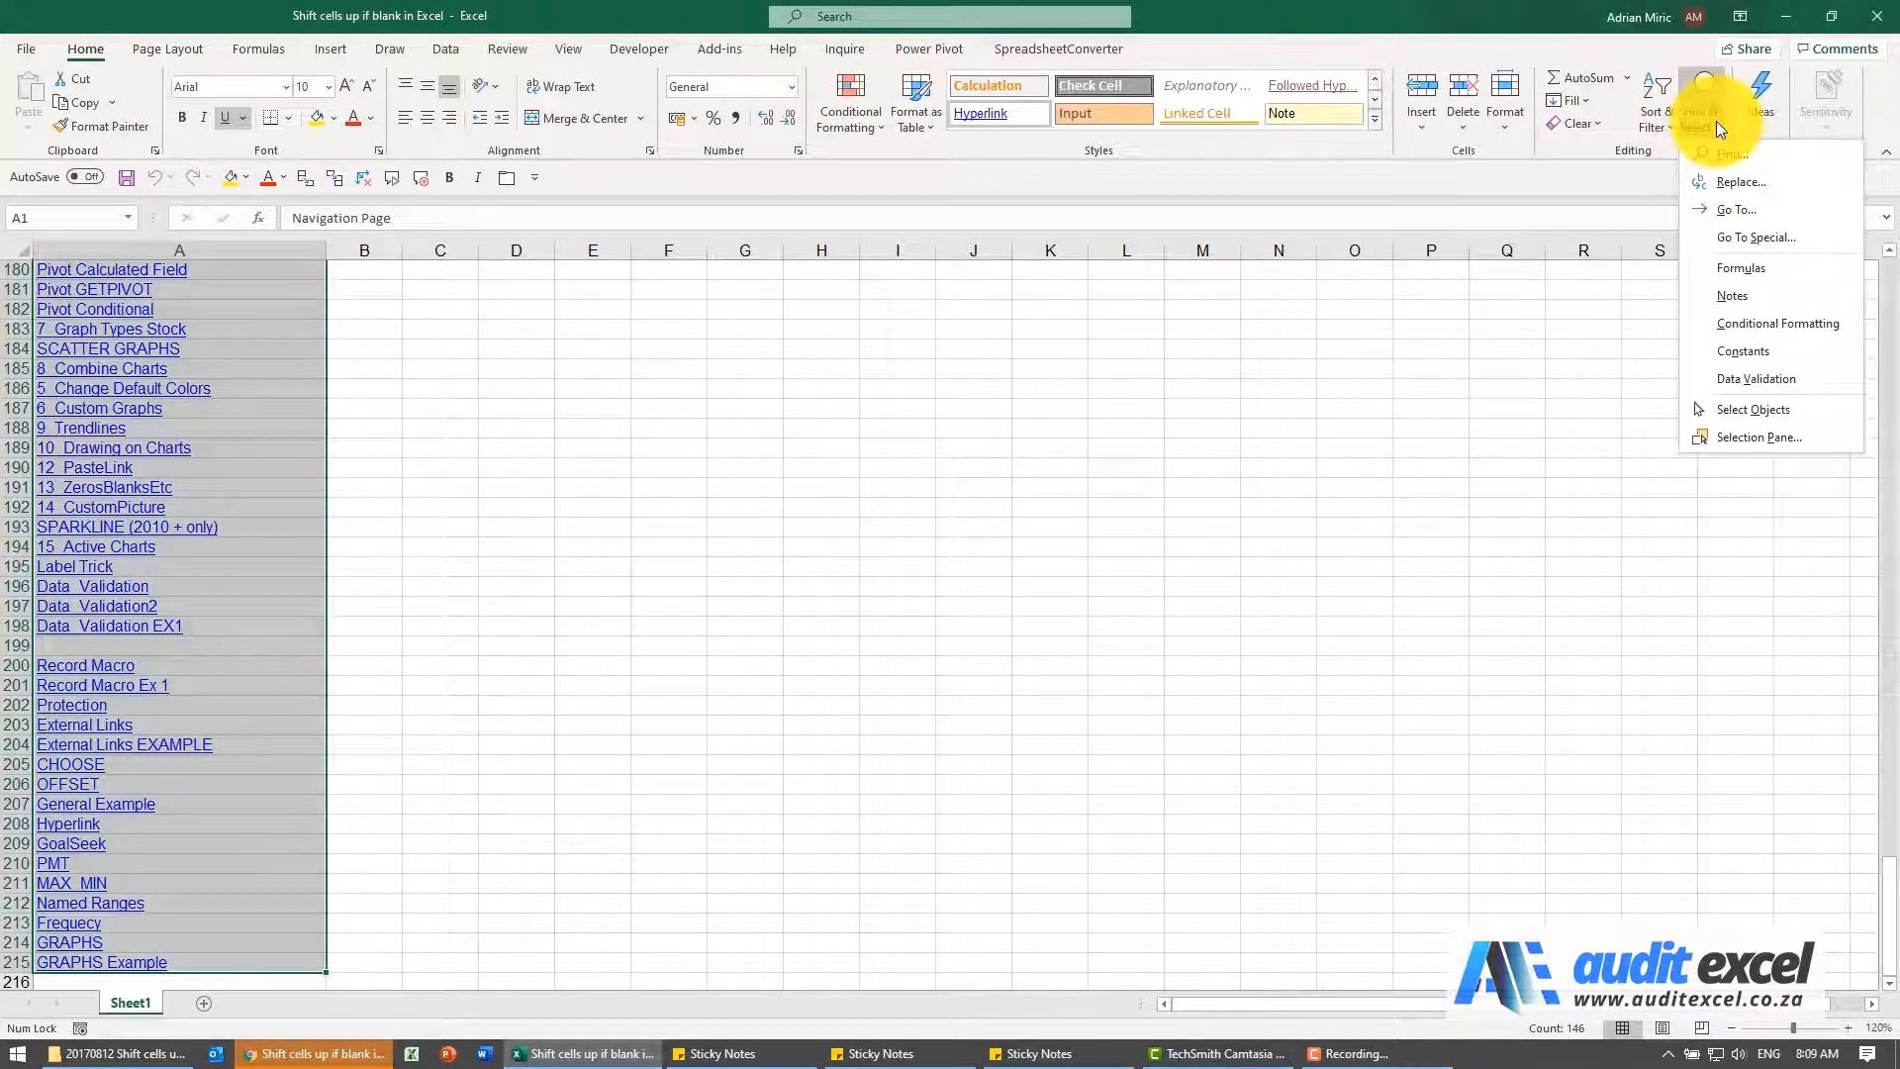
click(1759, 237)
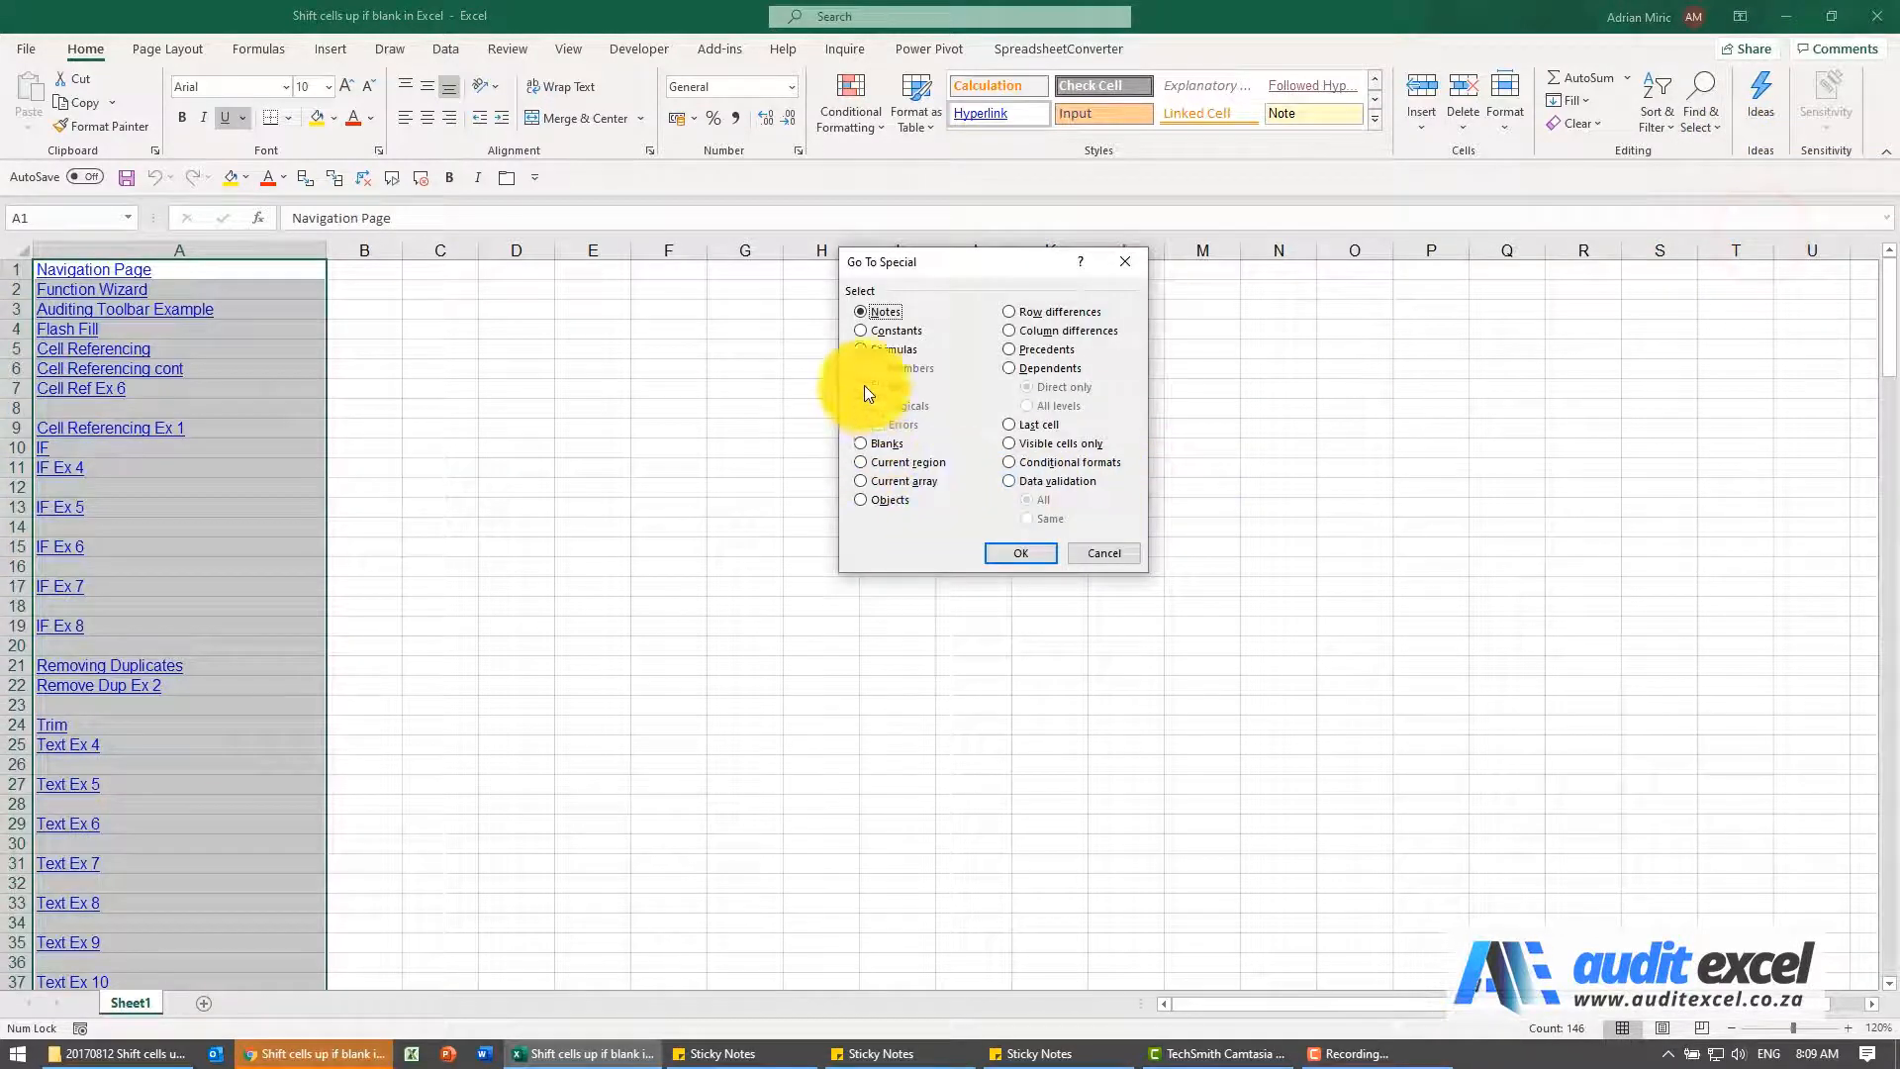
click(862, 443)
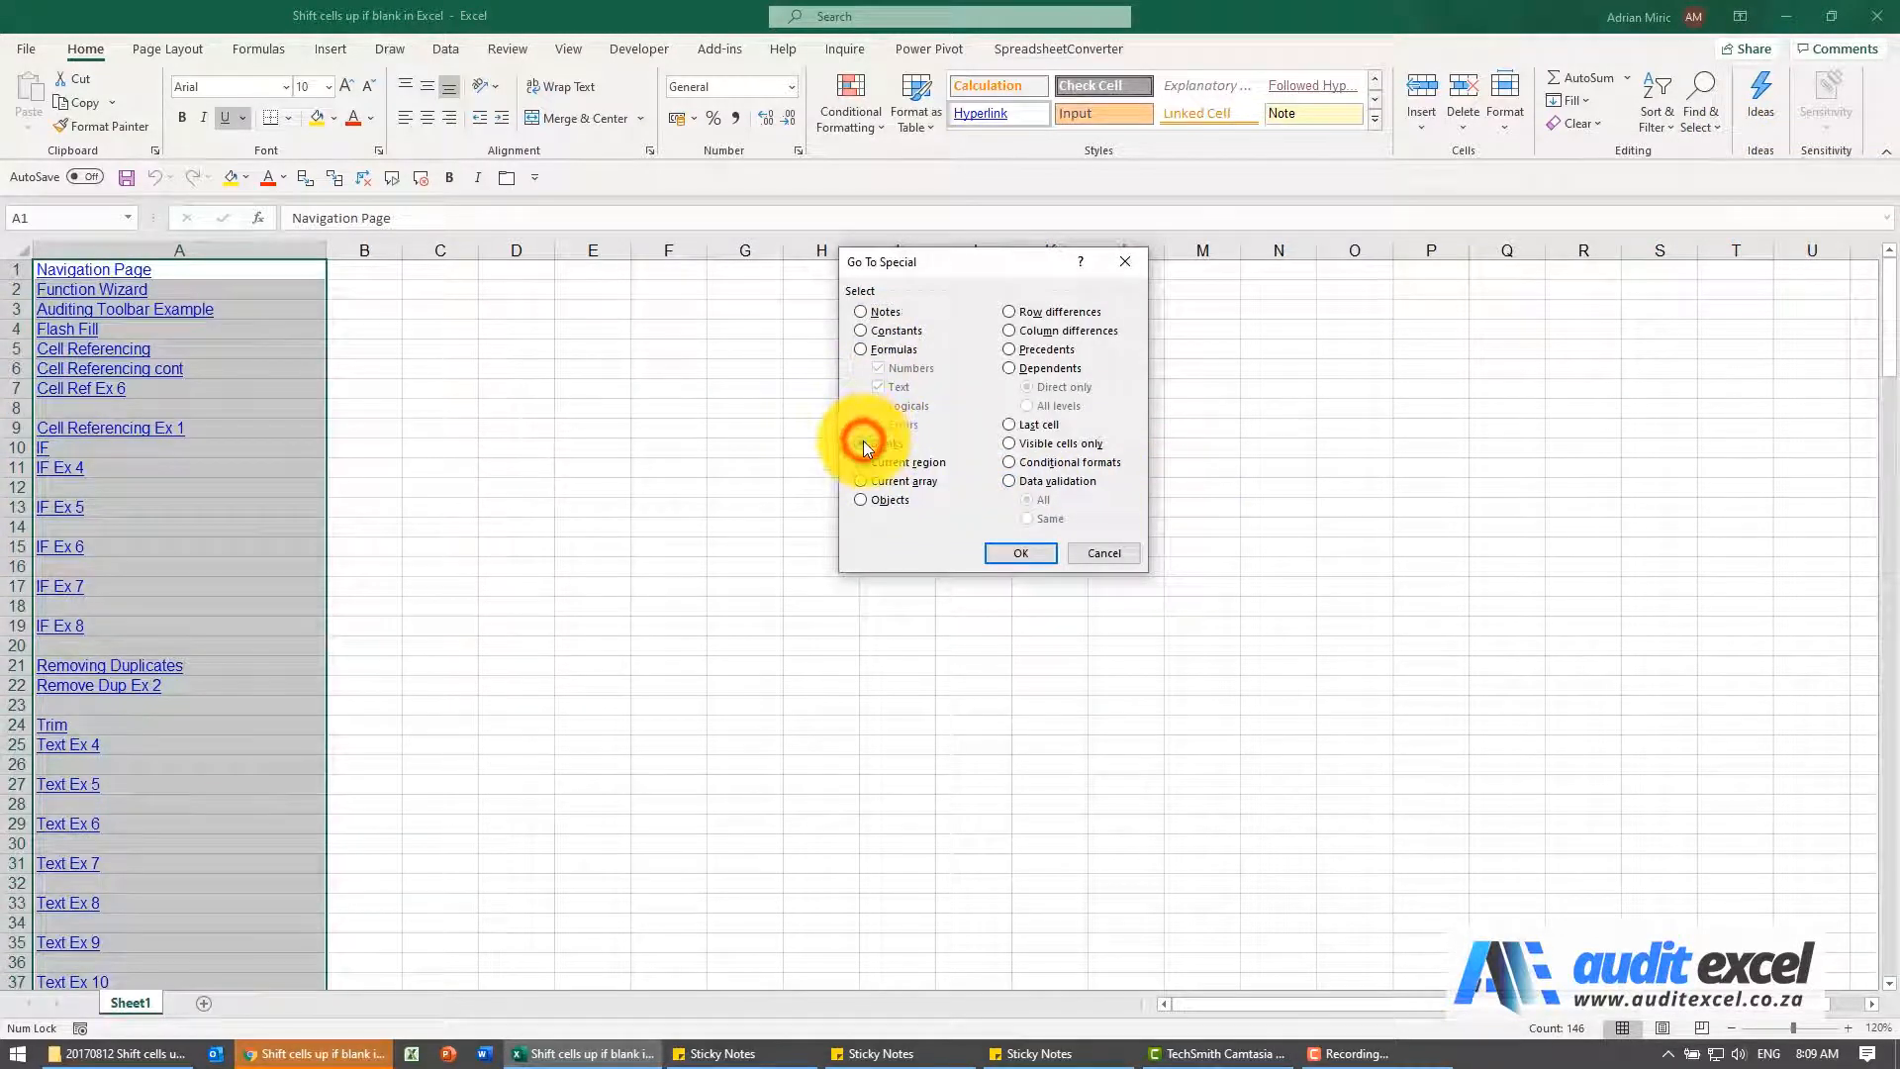
click(1002, 547)
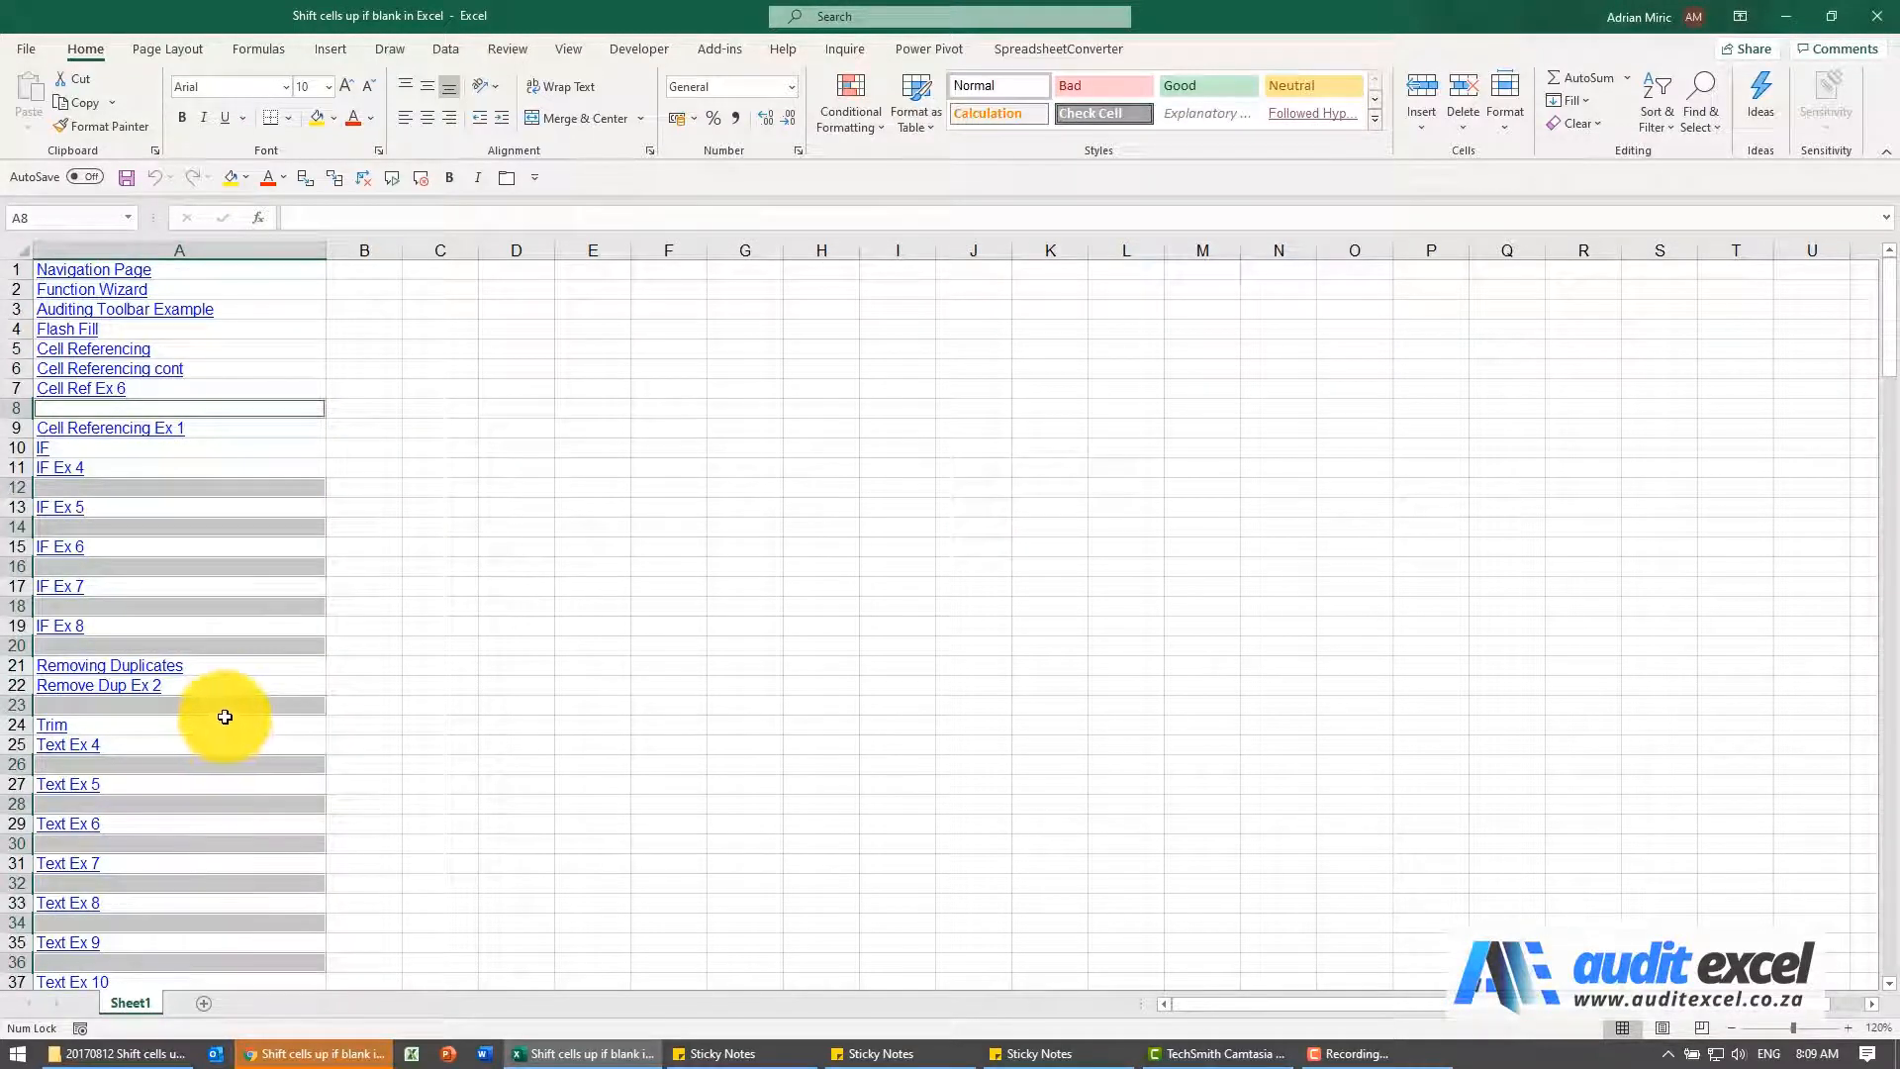
Delete the selected blank cells in column A, shifting the remaining cells up
right_click(72, 407)
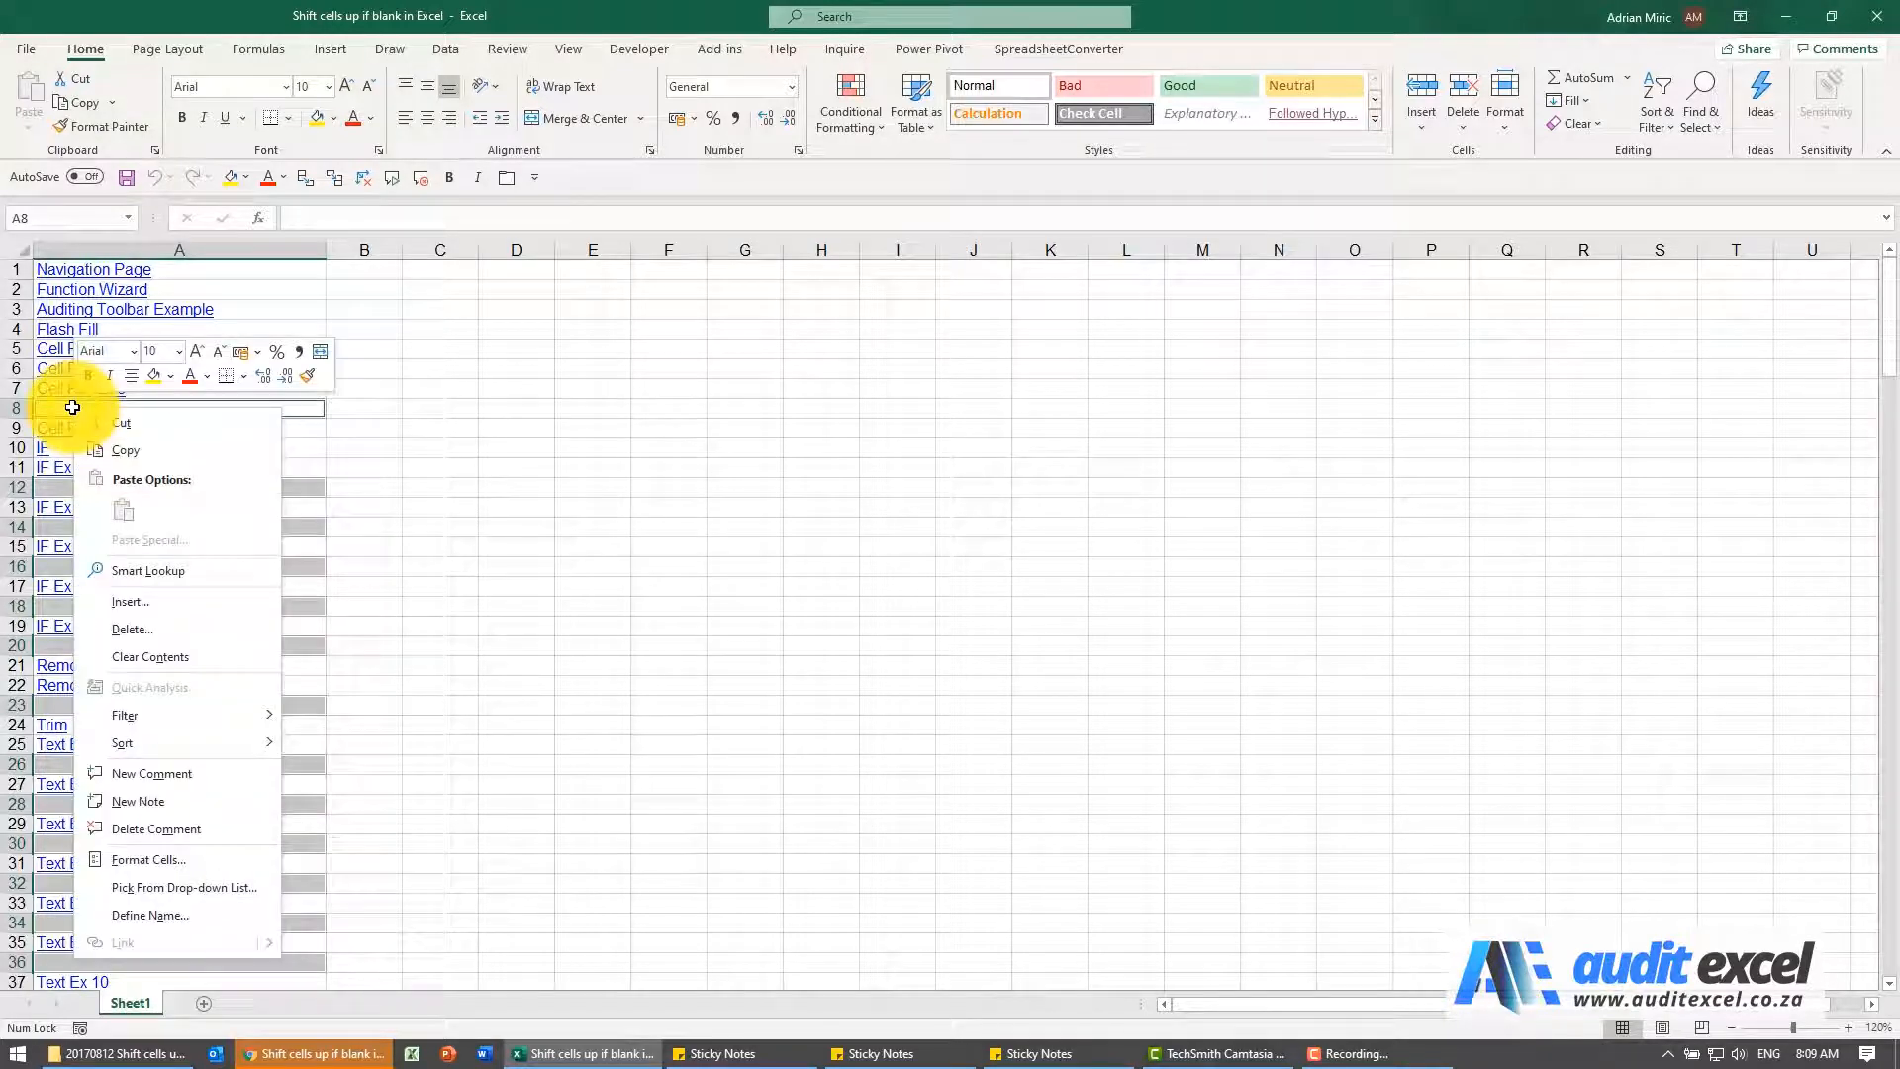
click(176, 627)
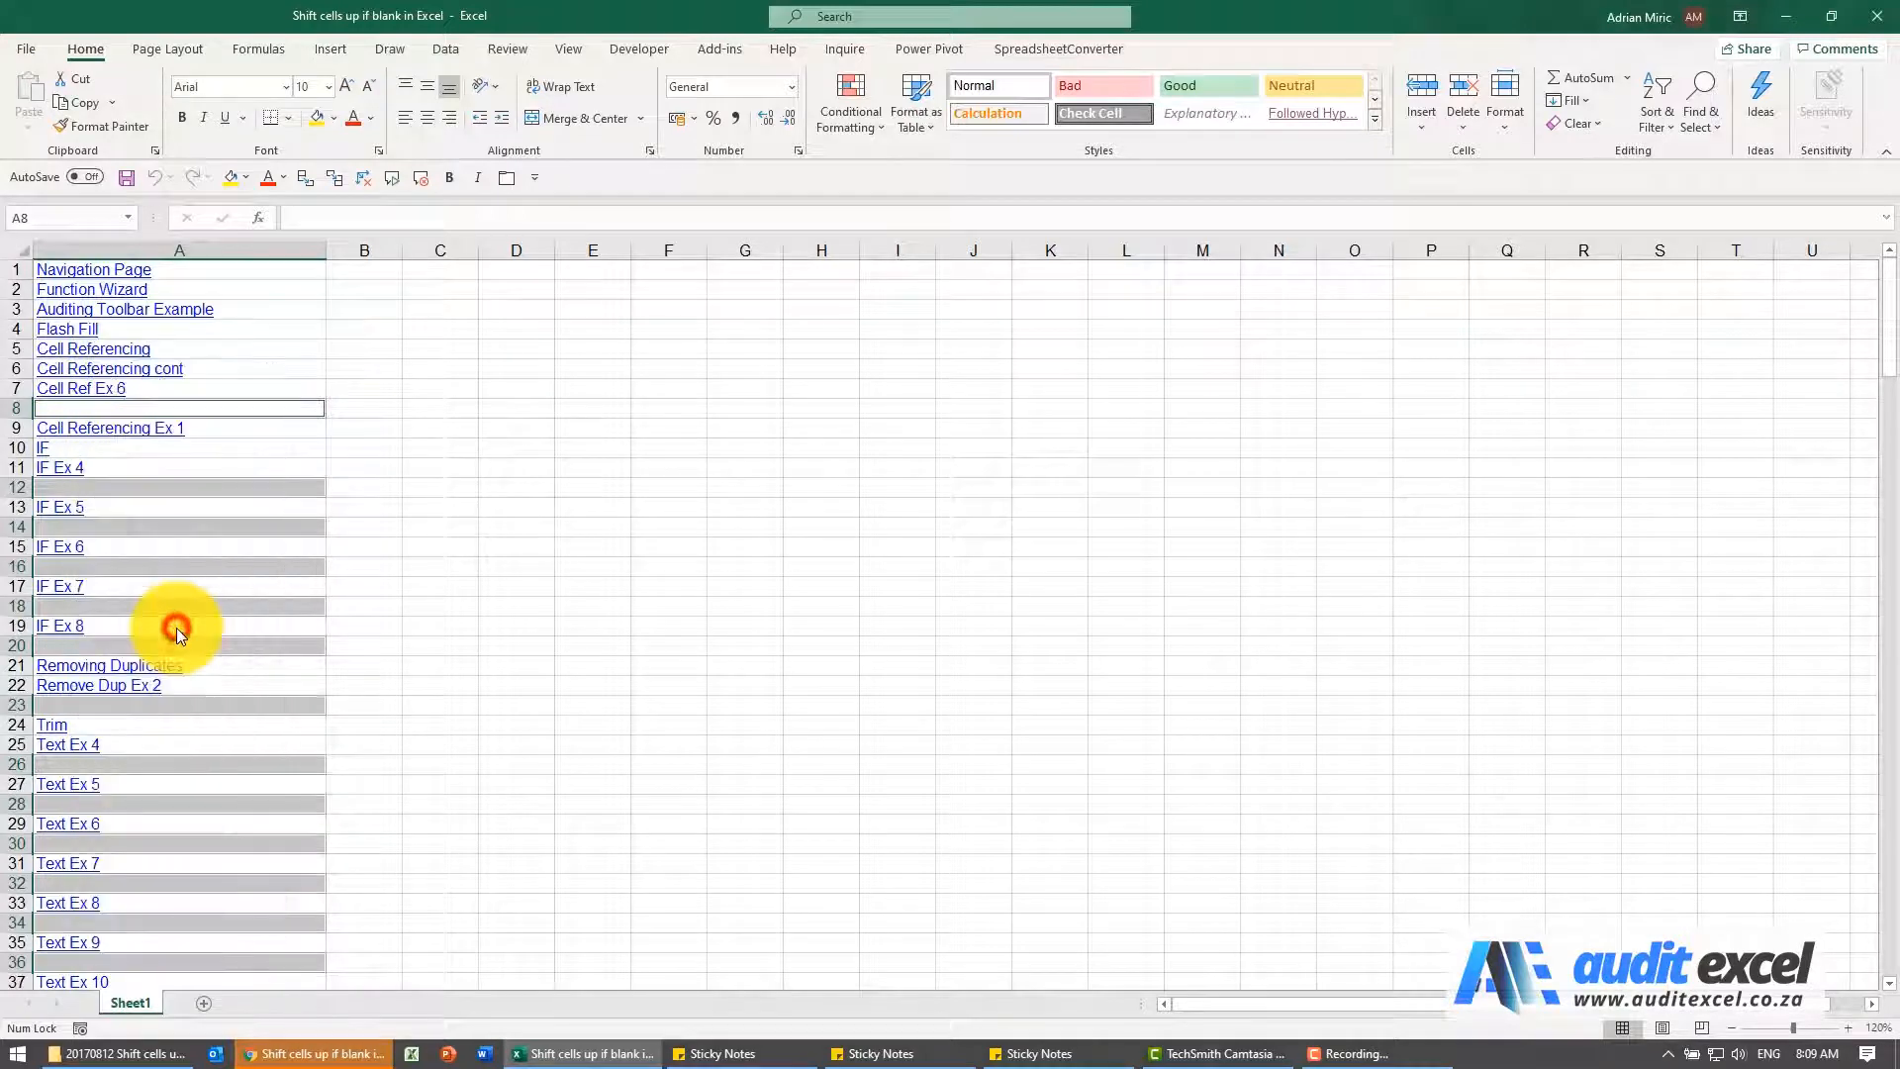
click(153, 545)
drag(244, 536, 413, 364)
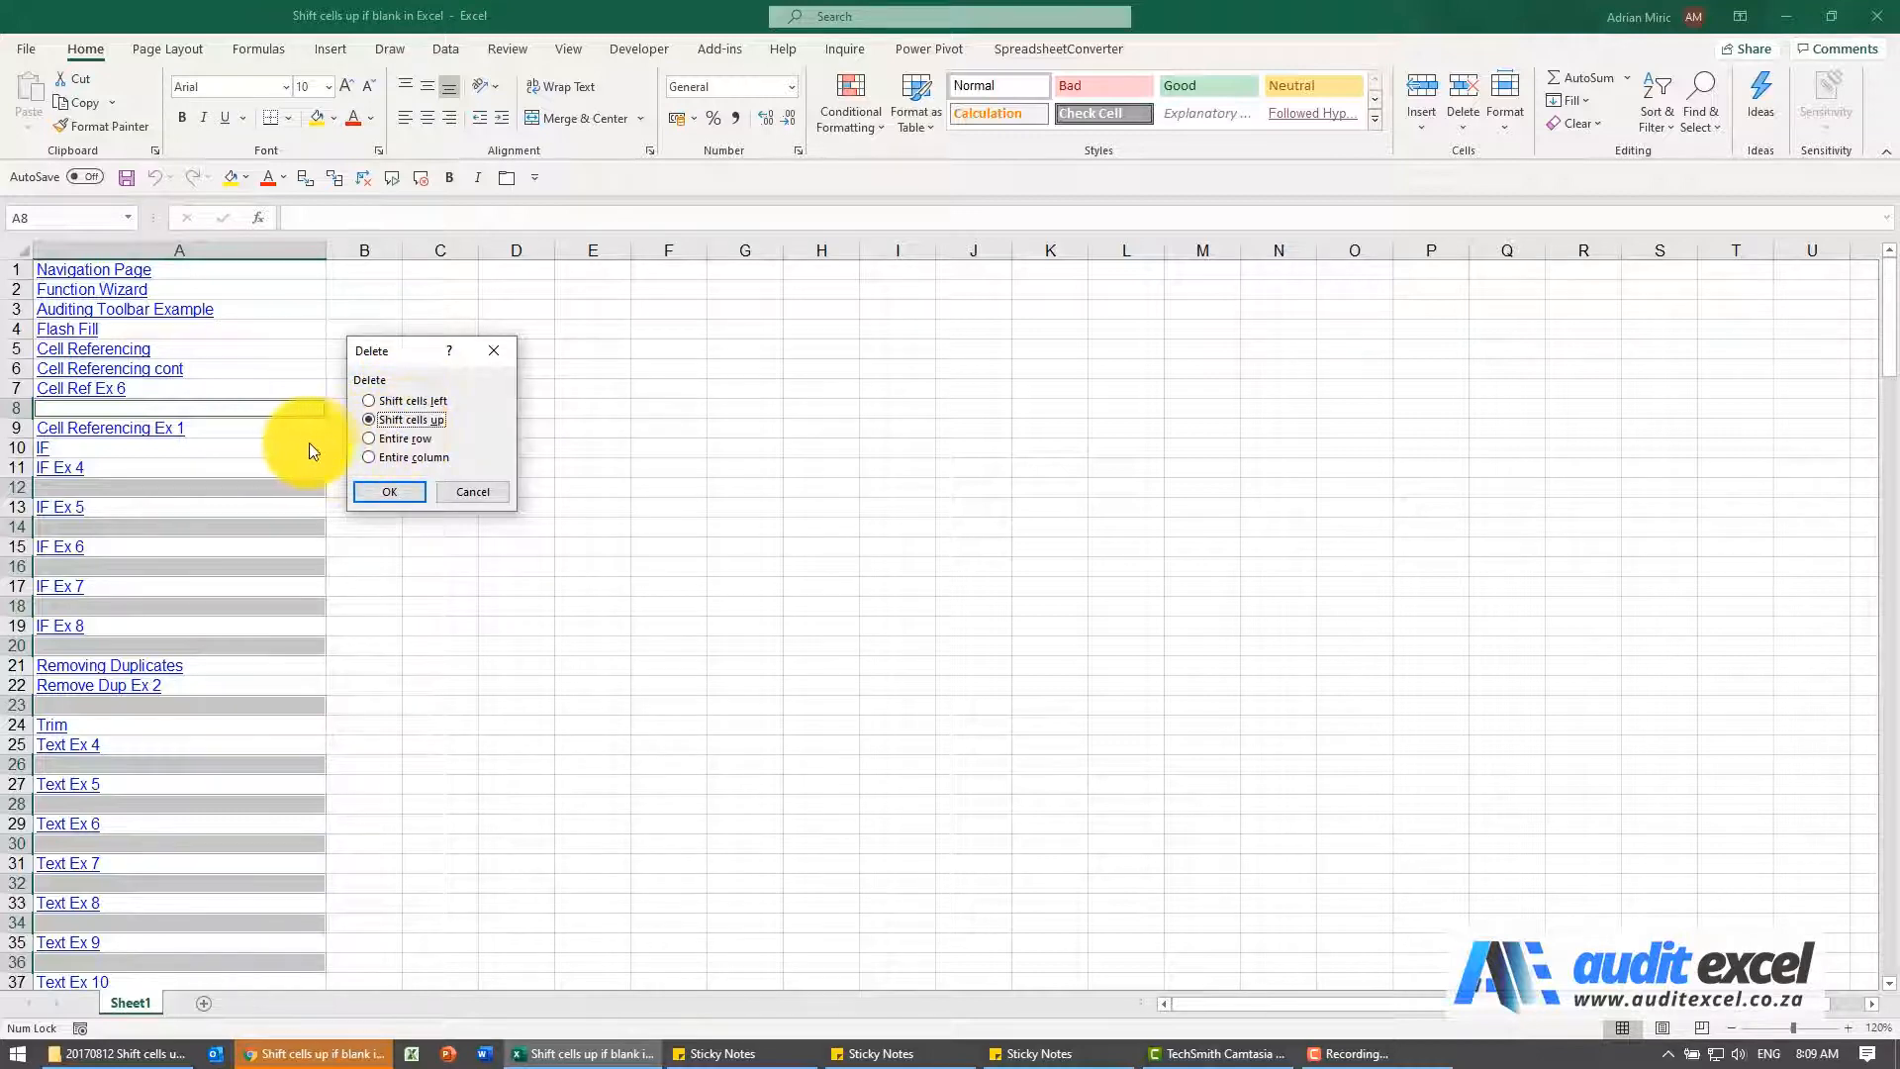
click(388, 491)
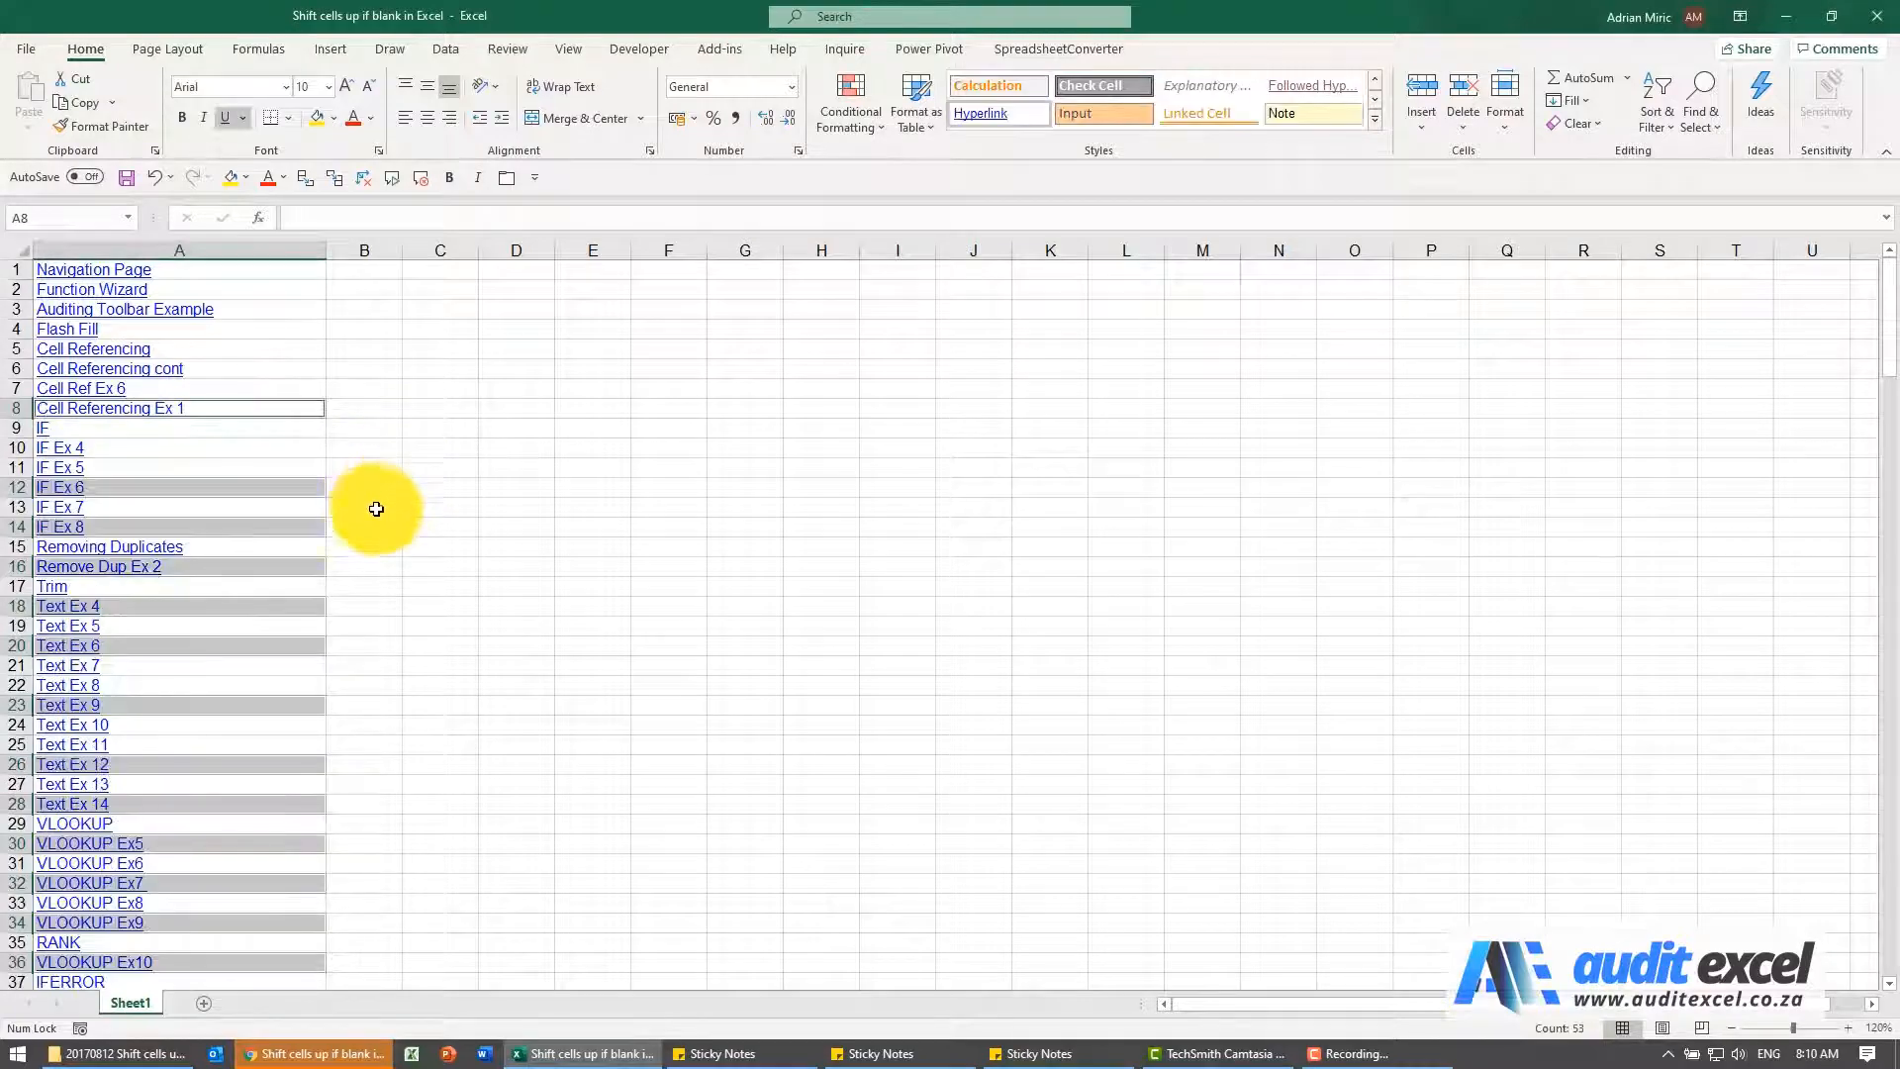
scroll(376, 508, down, 20)
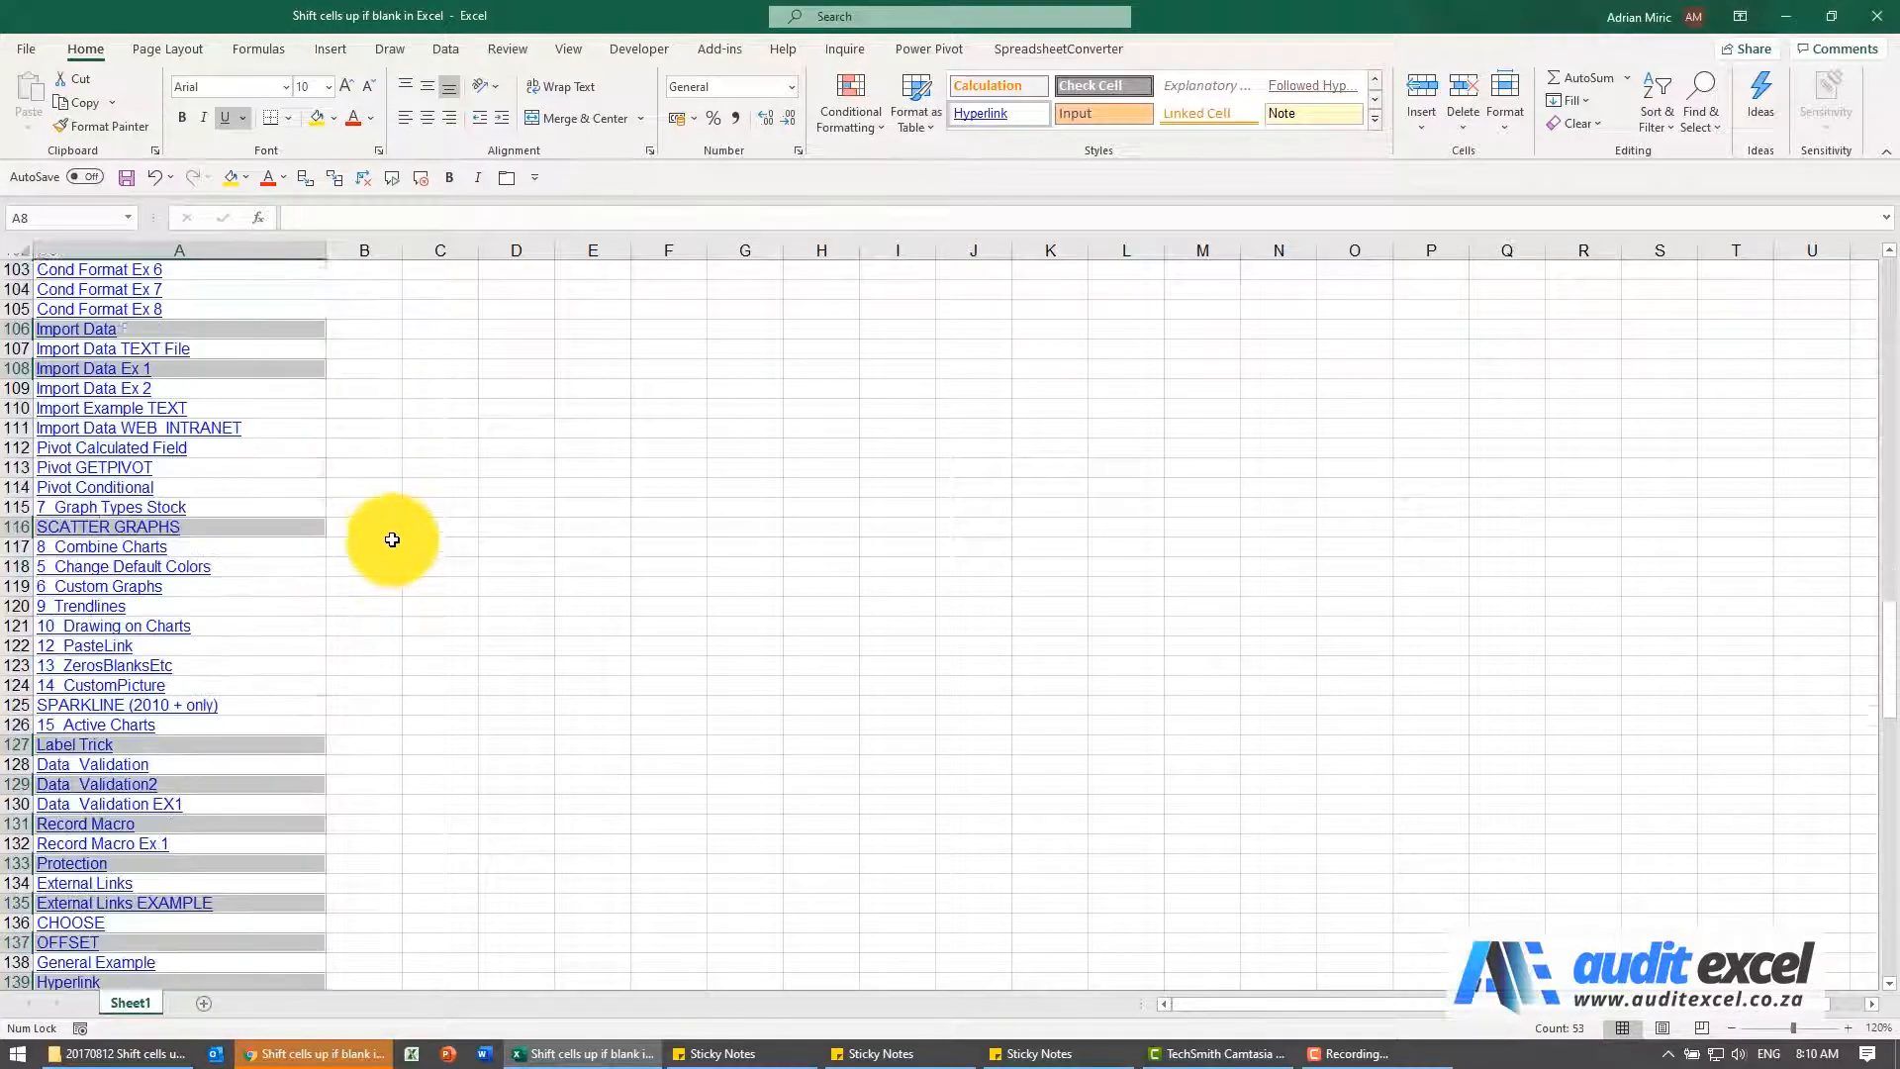
scroll(392, 539, down, 5)
scroll(391, 540, up, 20)
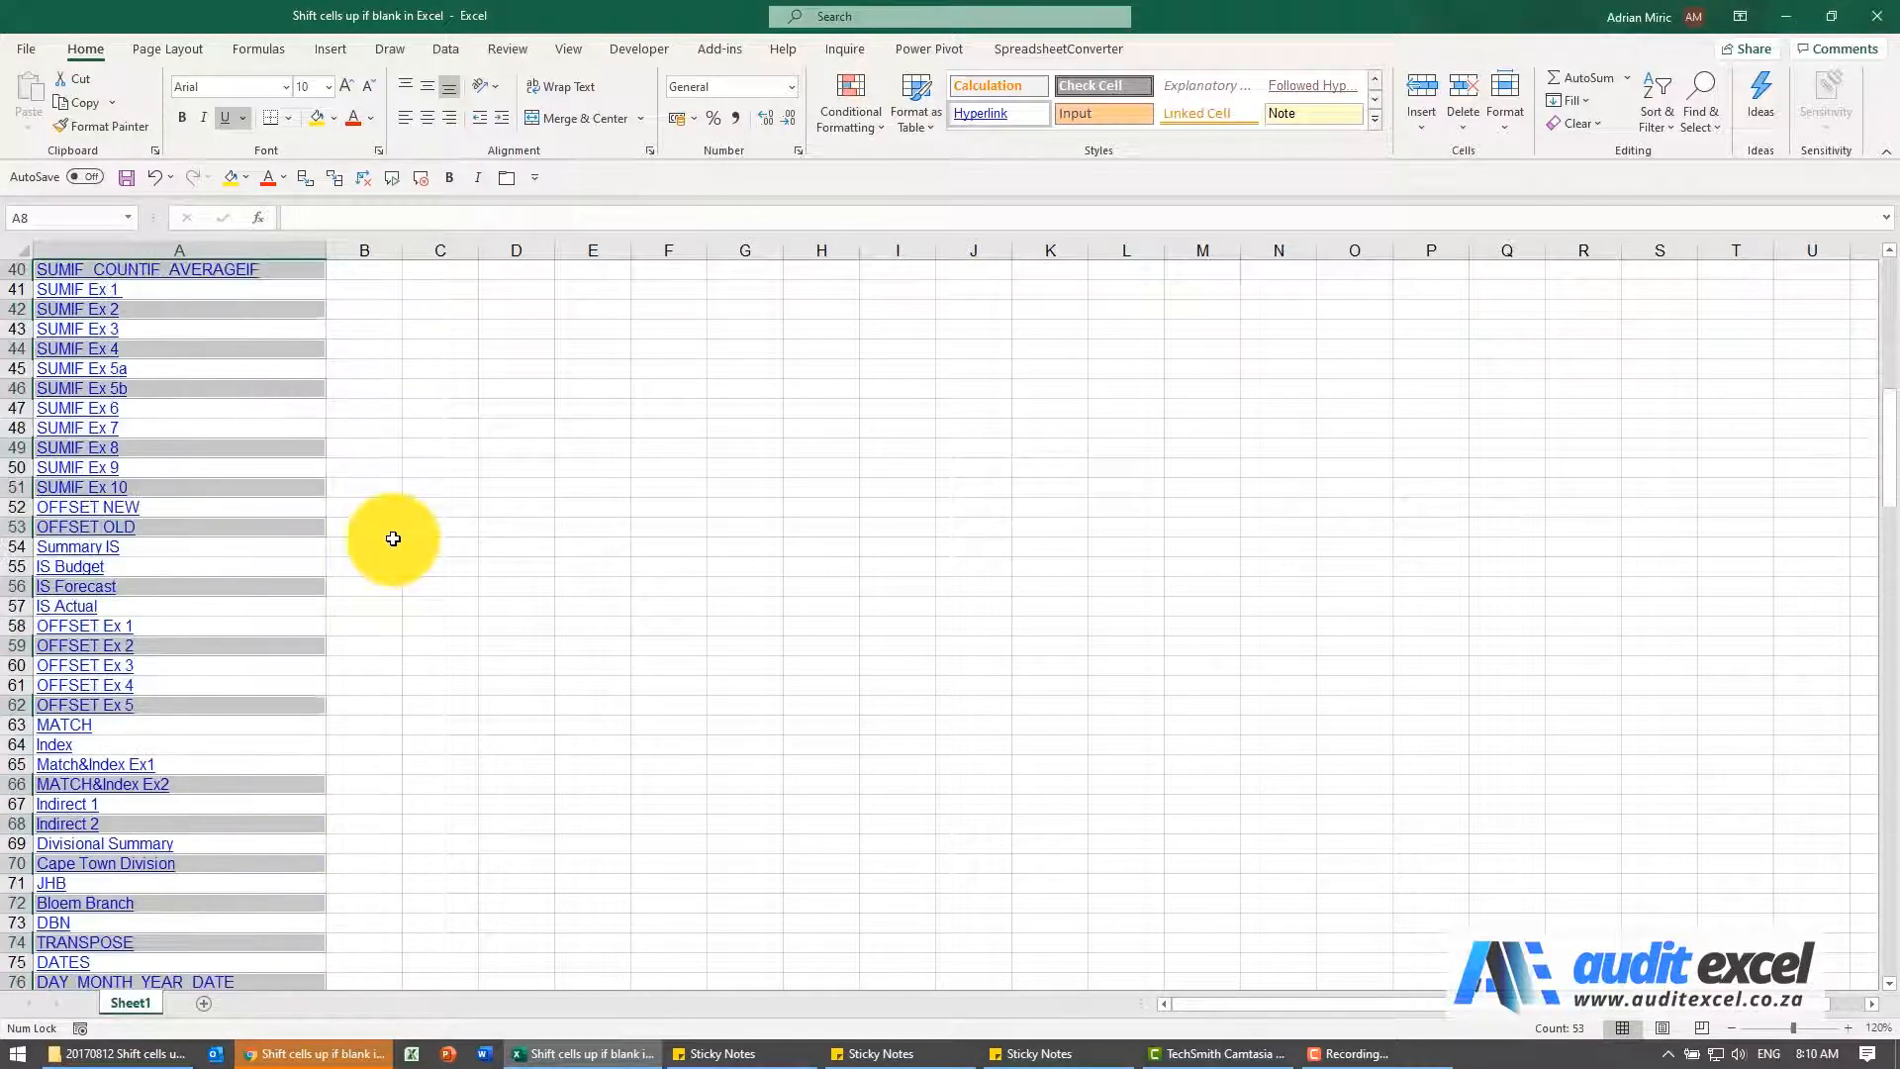
scroll(393, 538, up, 13)
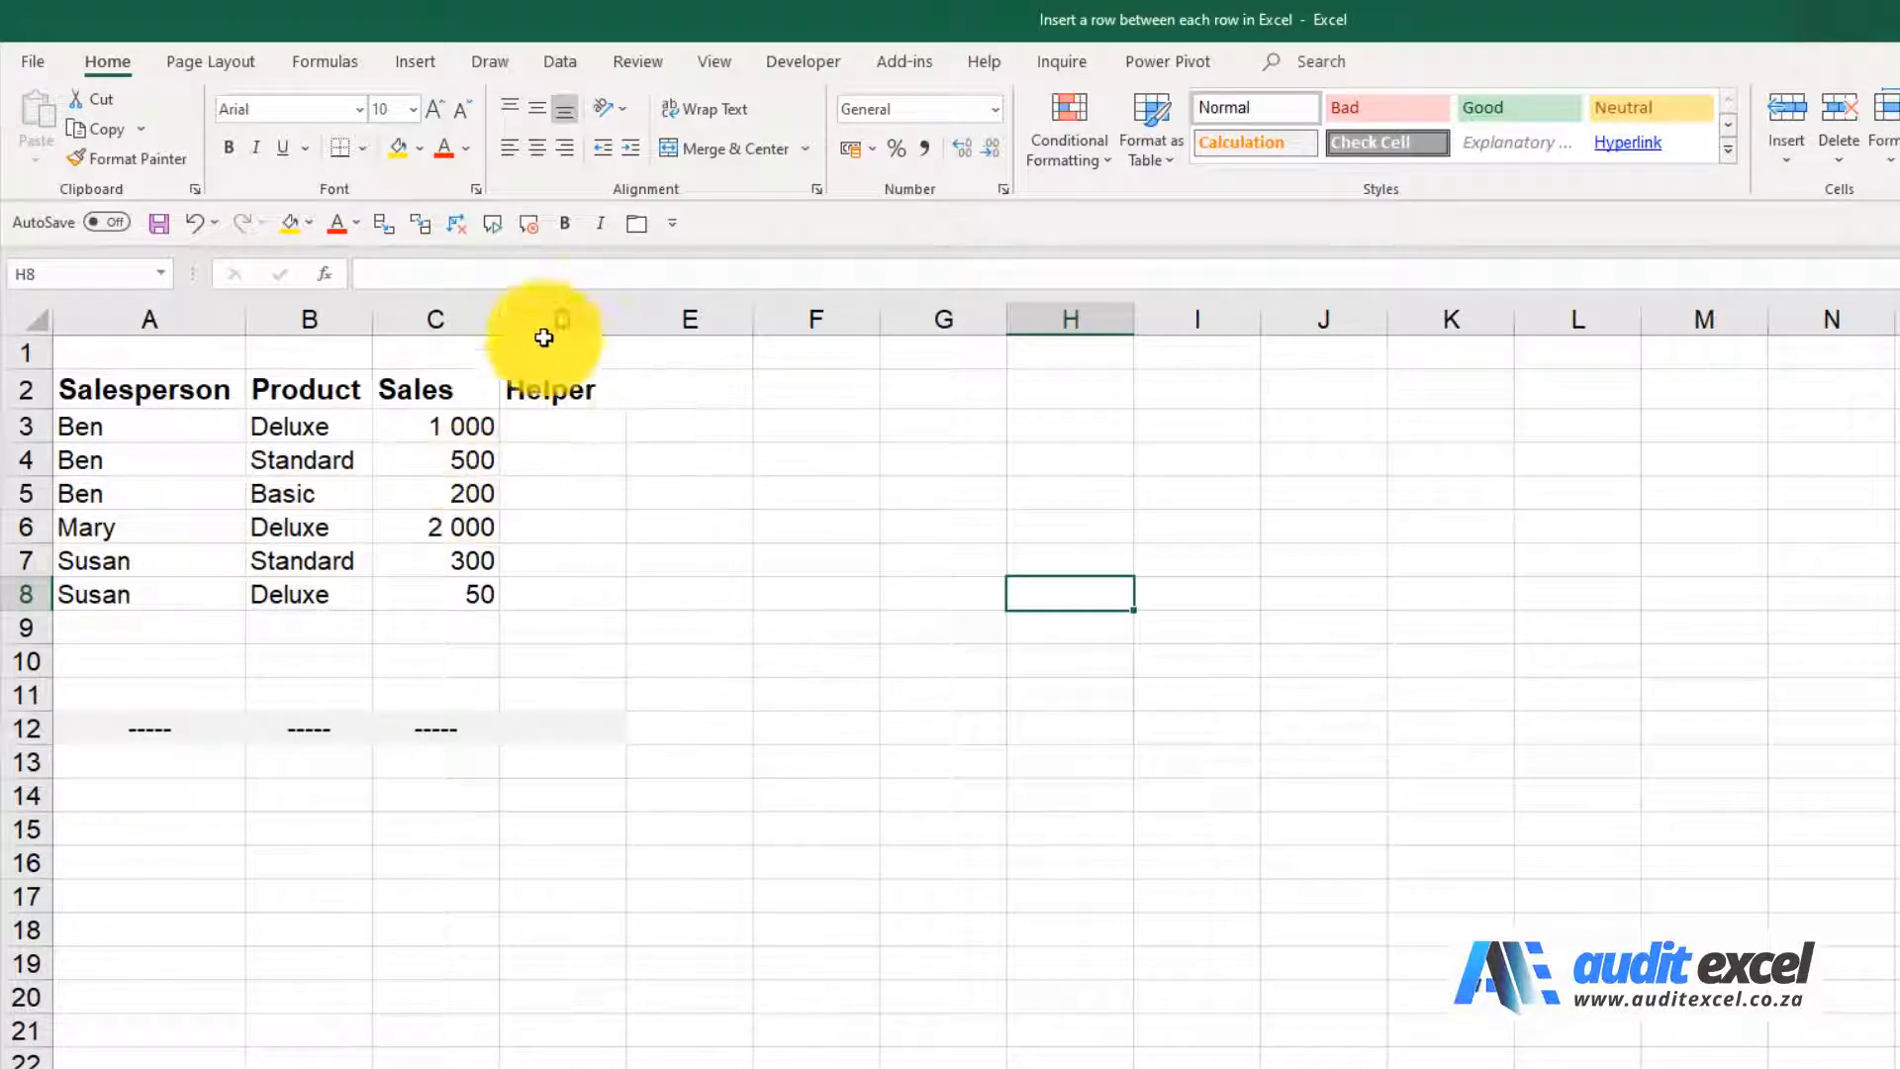
Enter 1 and 3 in D3 and D4 of the Helper column and fill the odd-number series down to D8
click(575, 433)
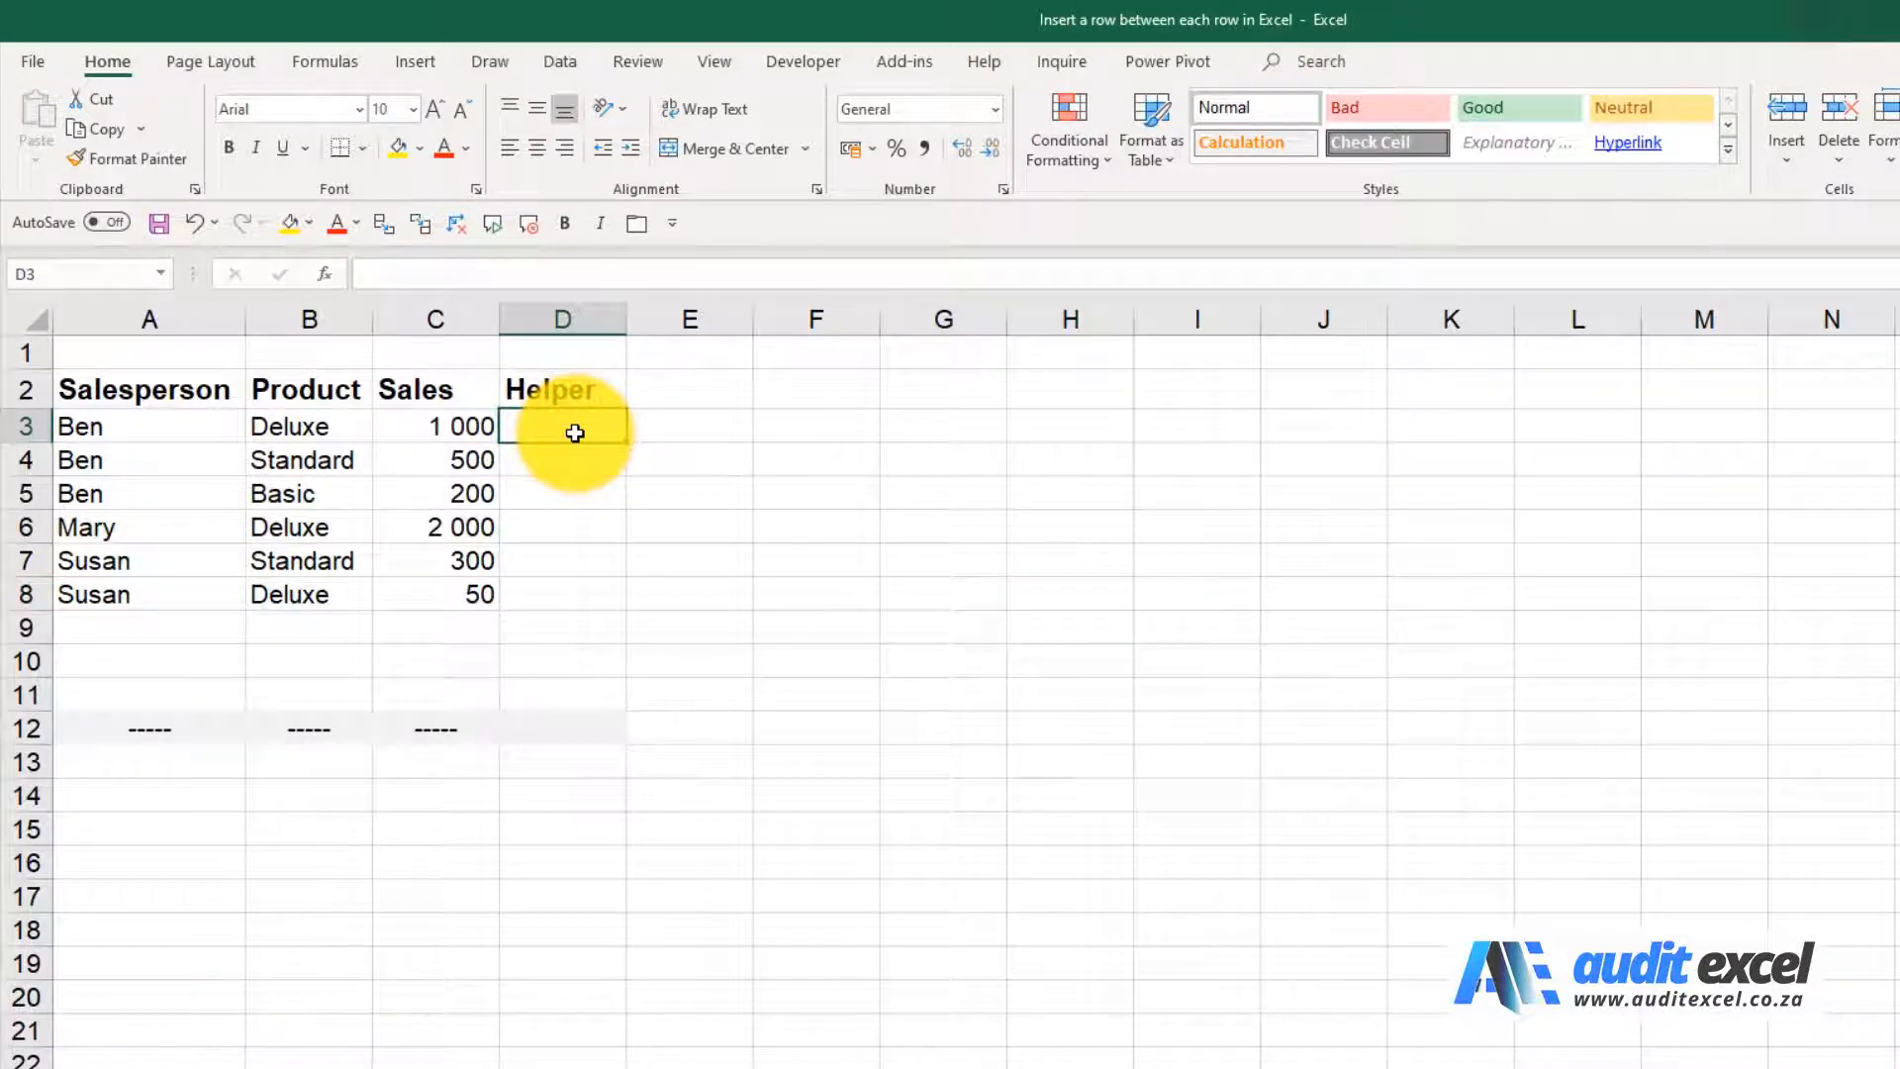
text(1)
key(Return)
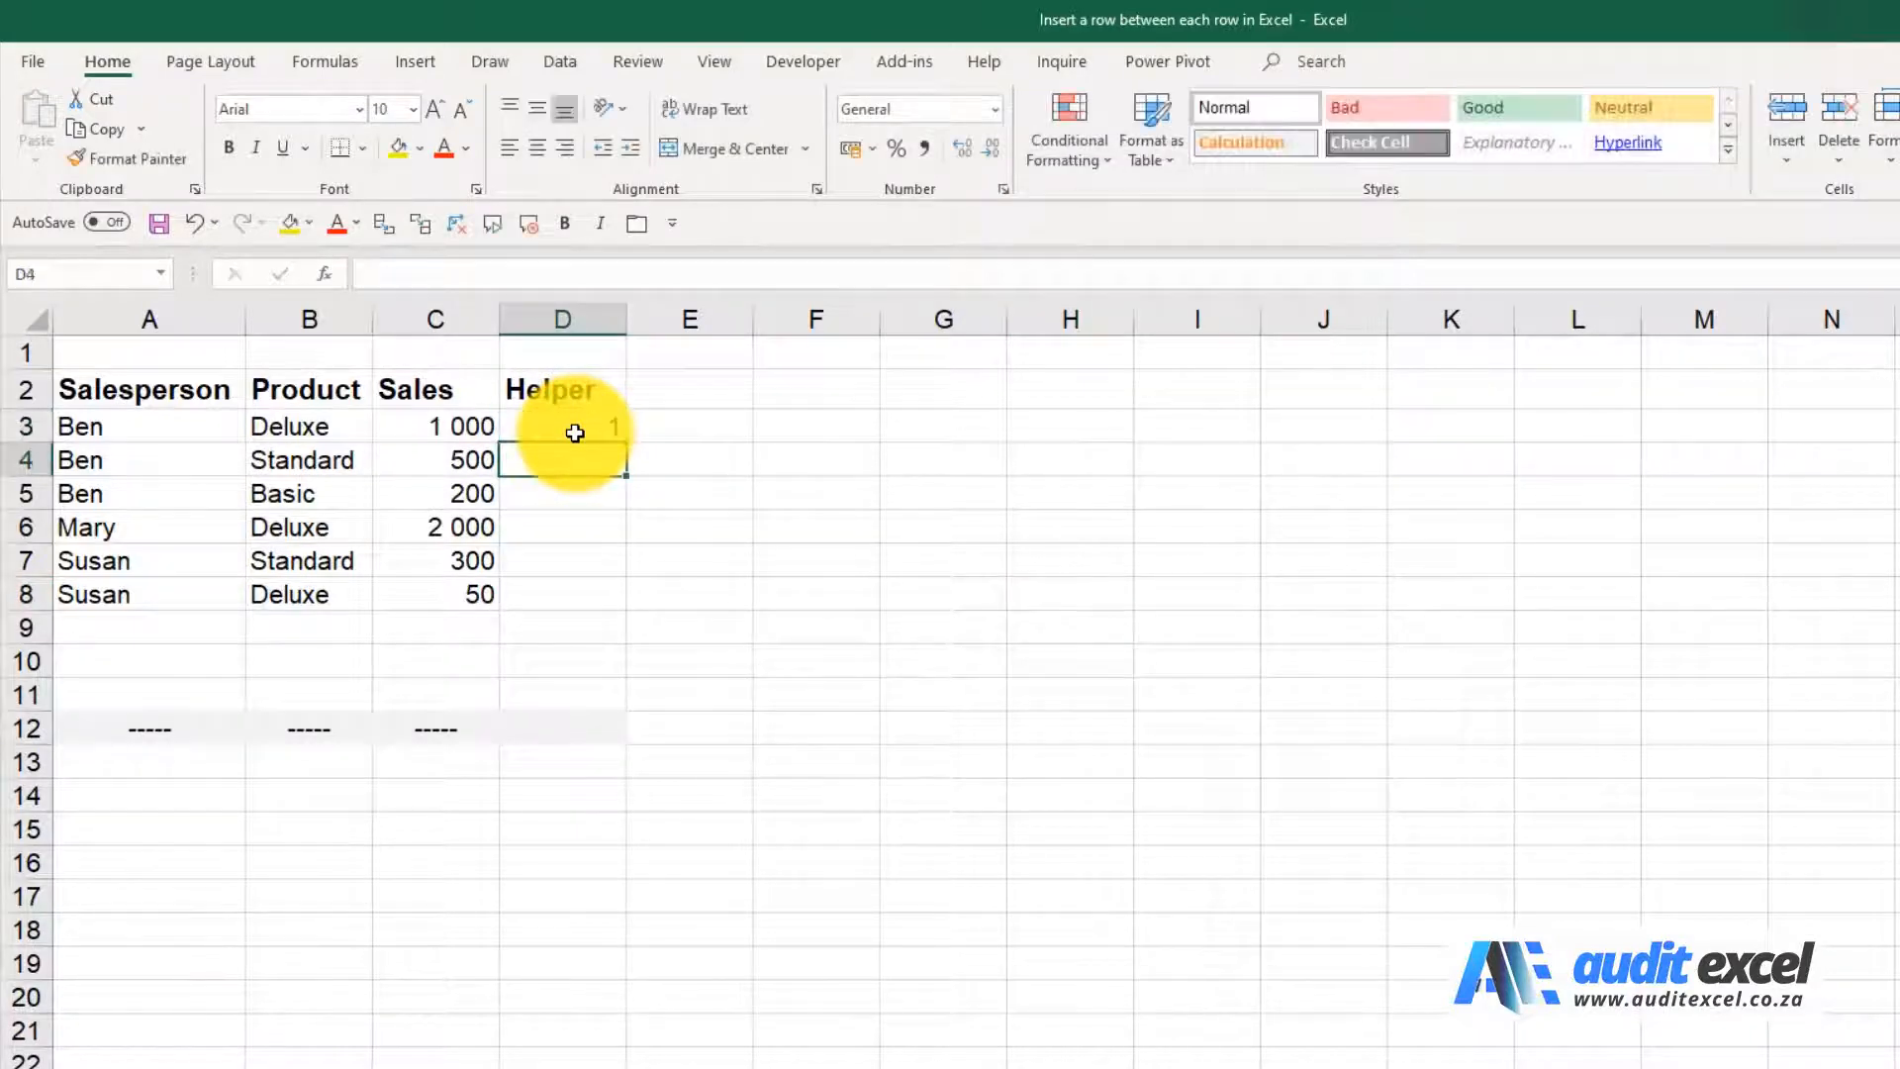
text(3)
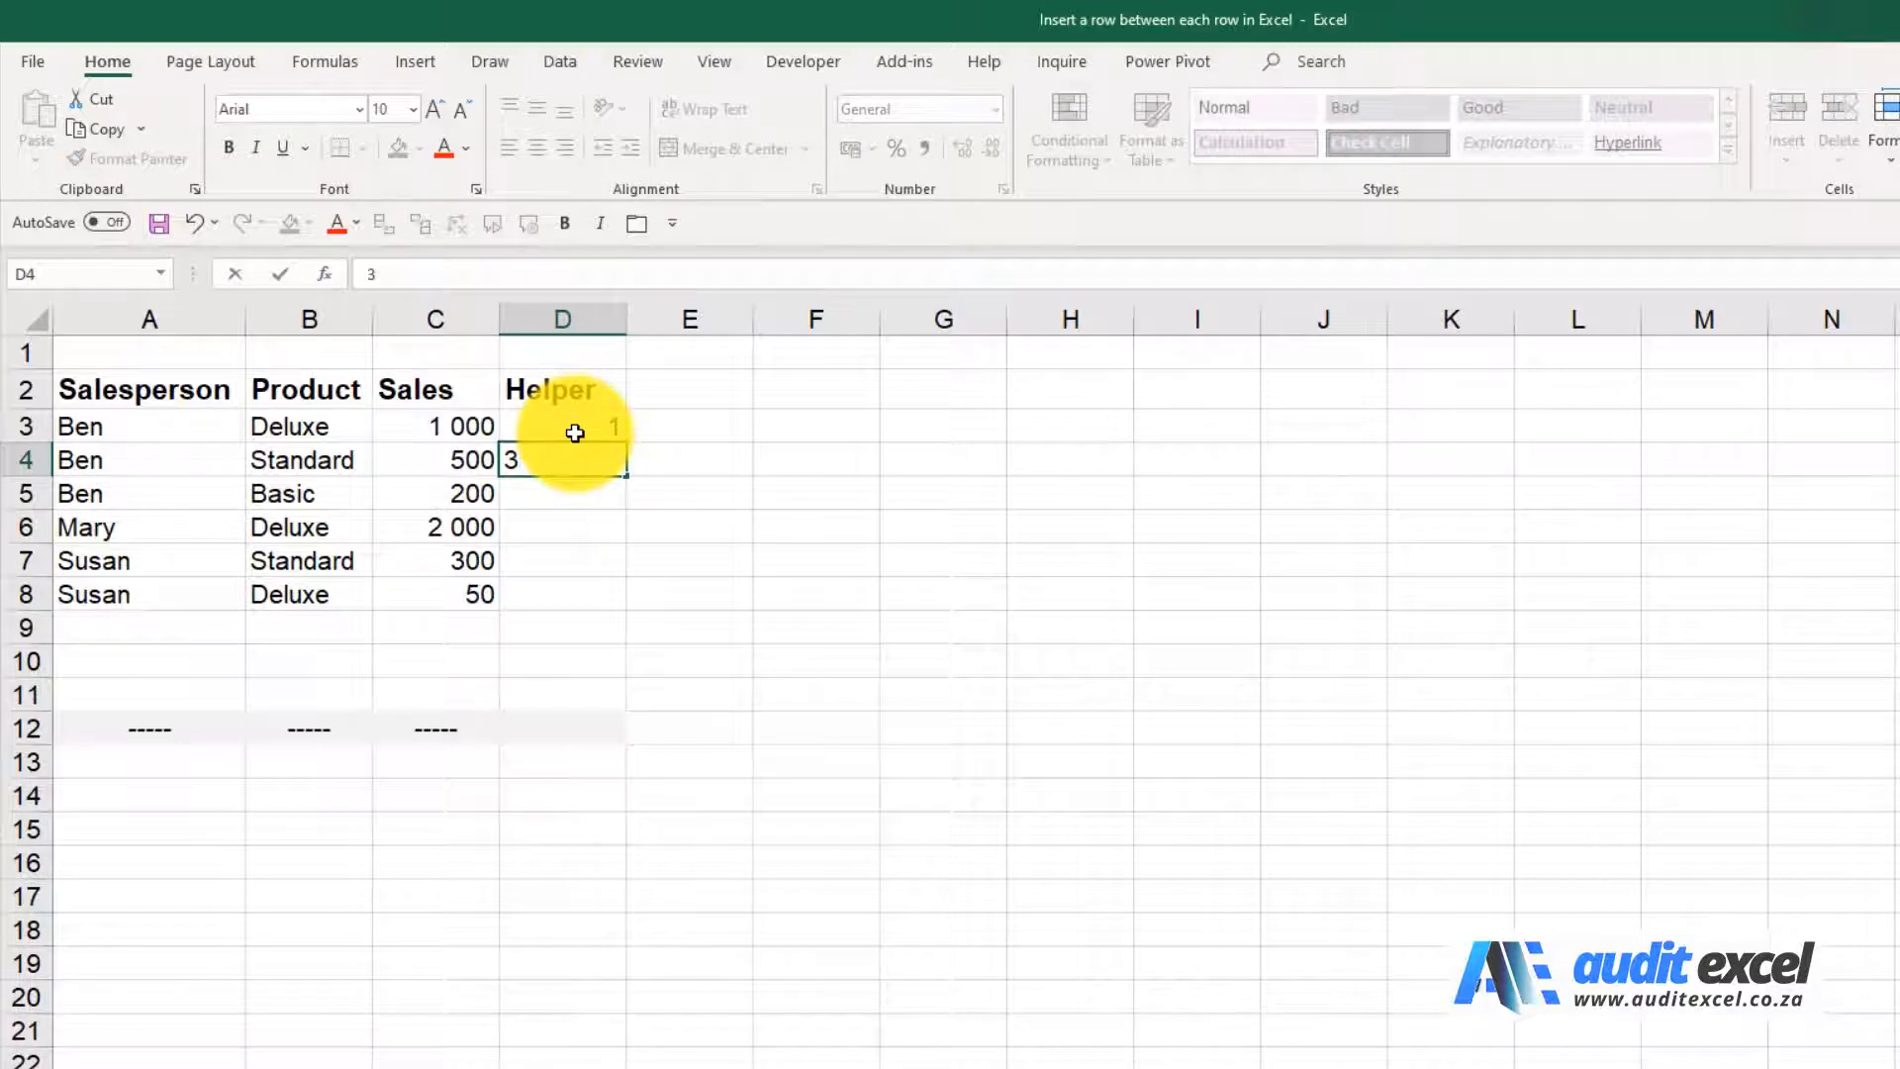
key(Return)
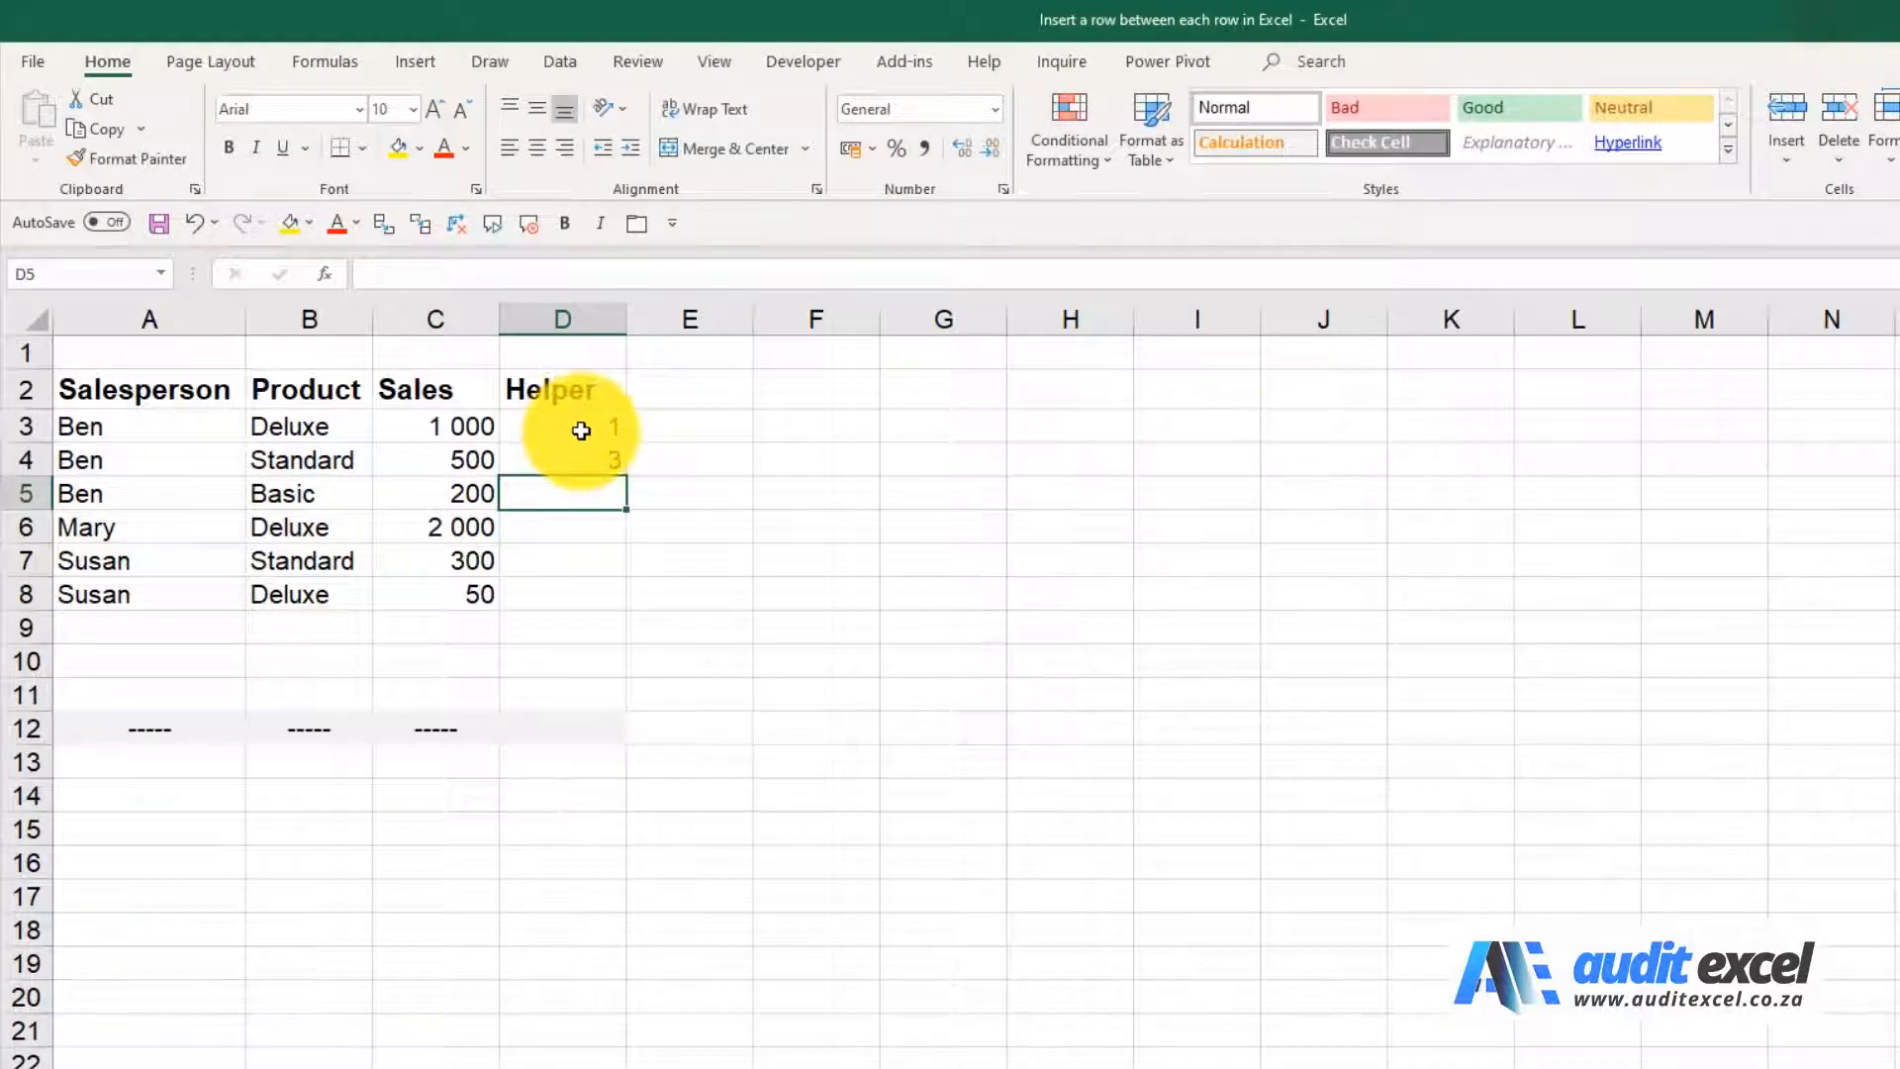
drag(575, 432, 615, 606)
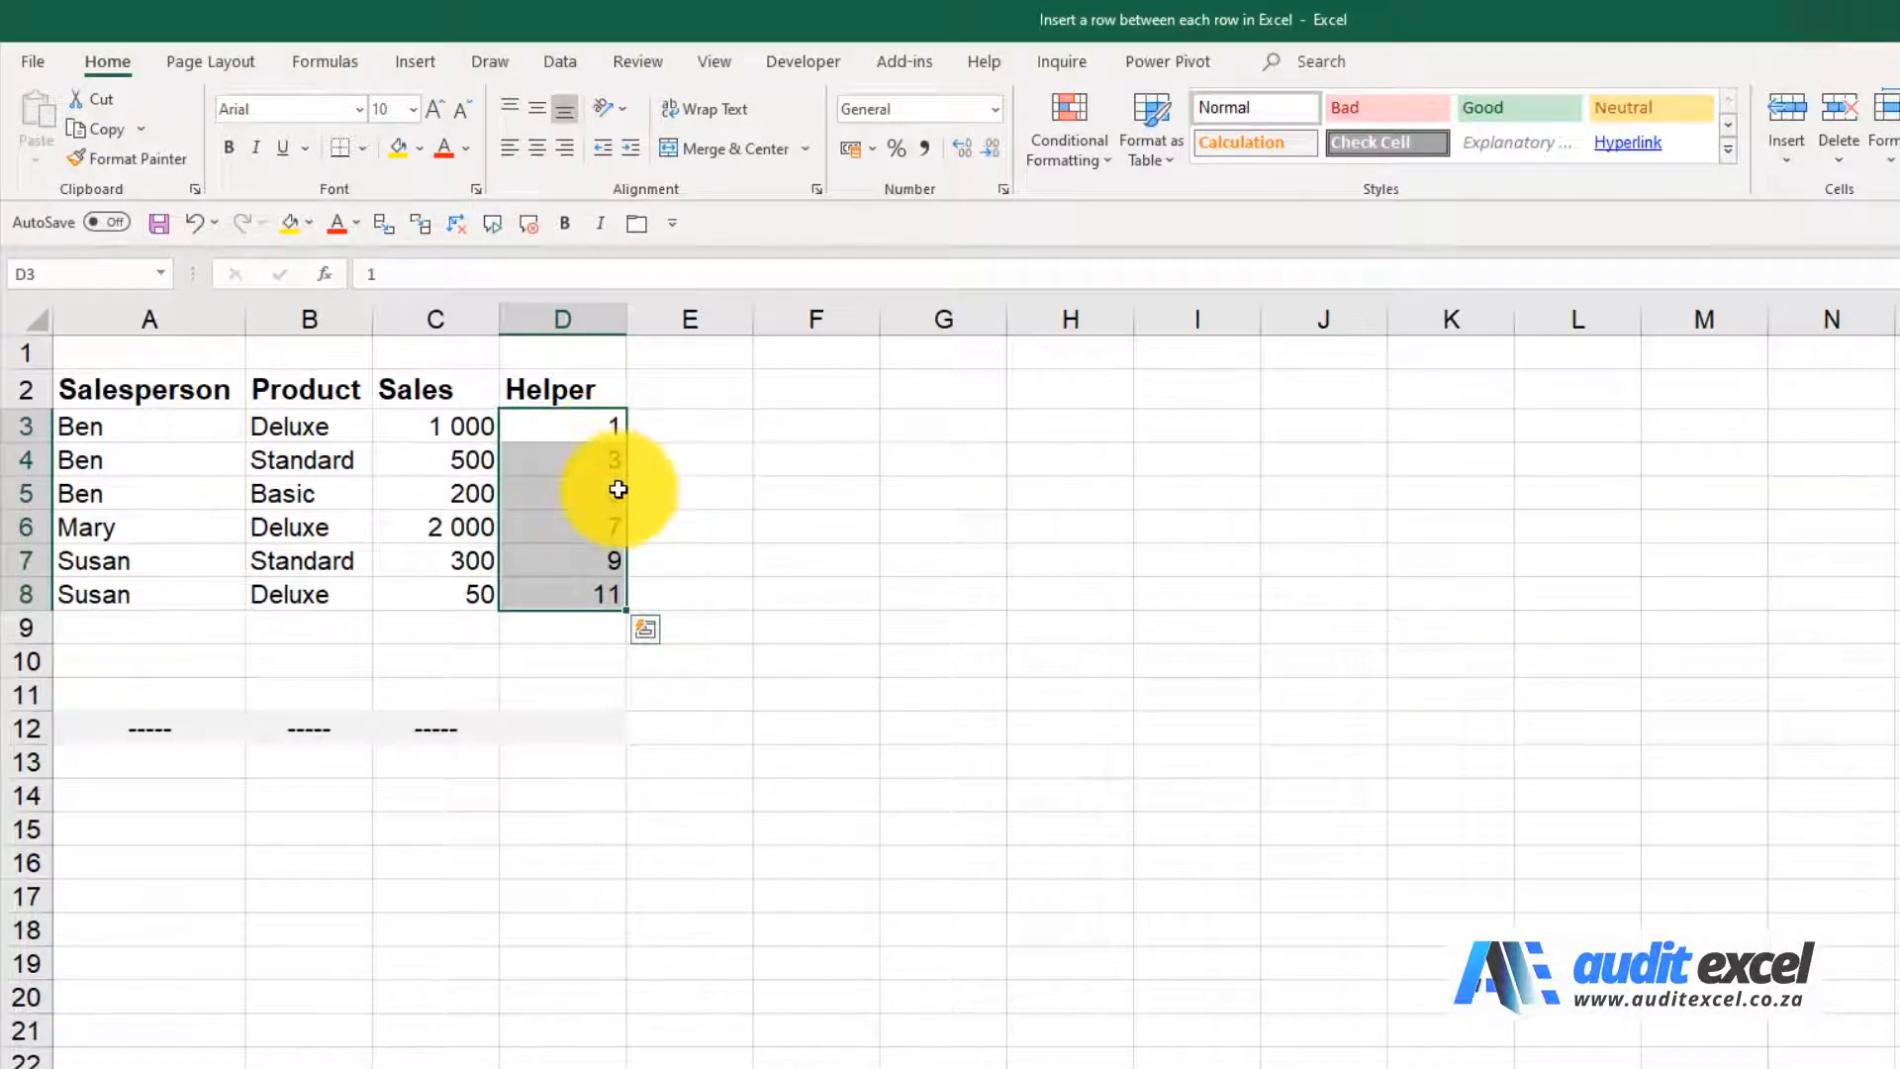
Enter 2 in D12 beside the dashed row and continue the even-number series down to 10 in D16
click(571, 725)
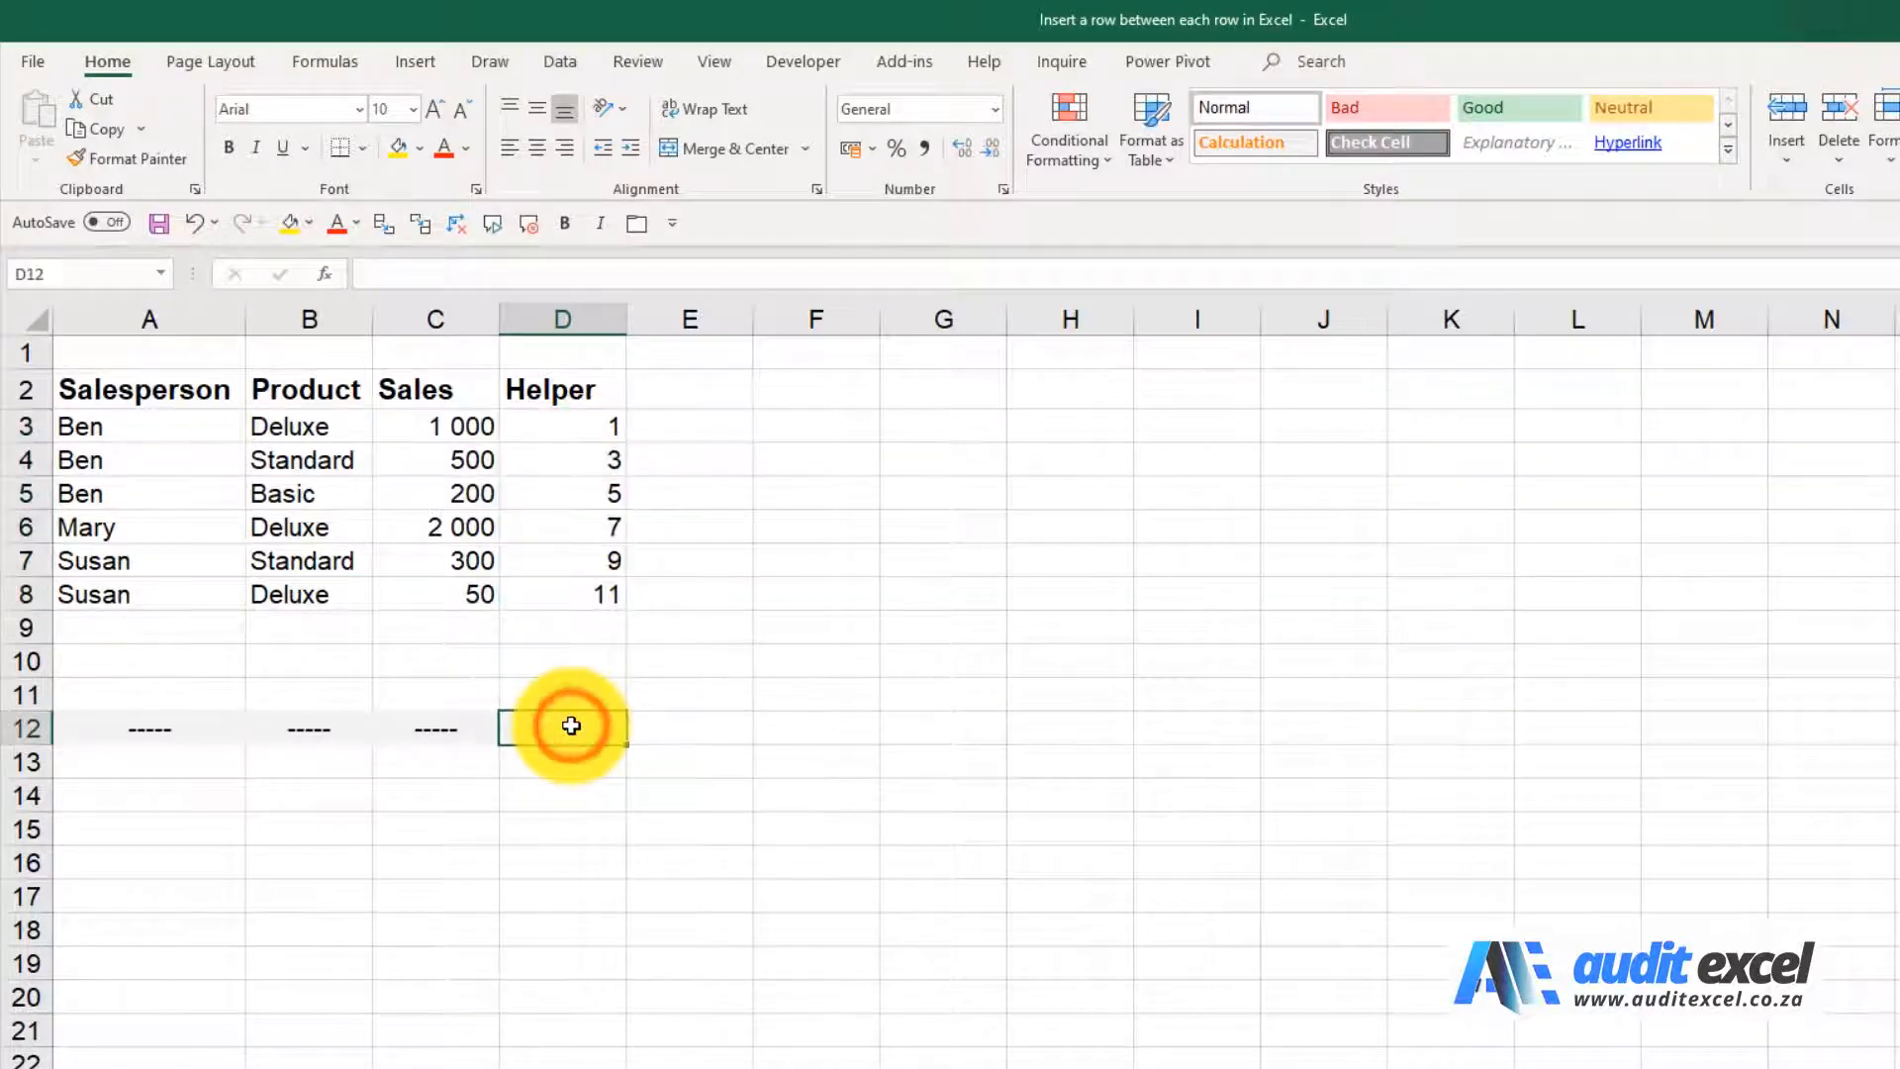
text(2)
key(Return)
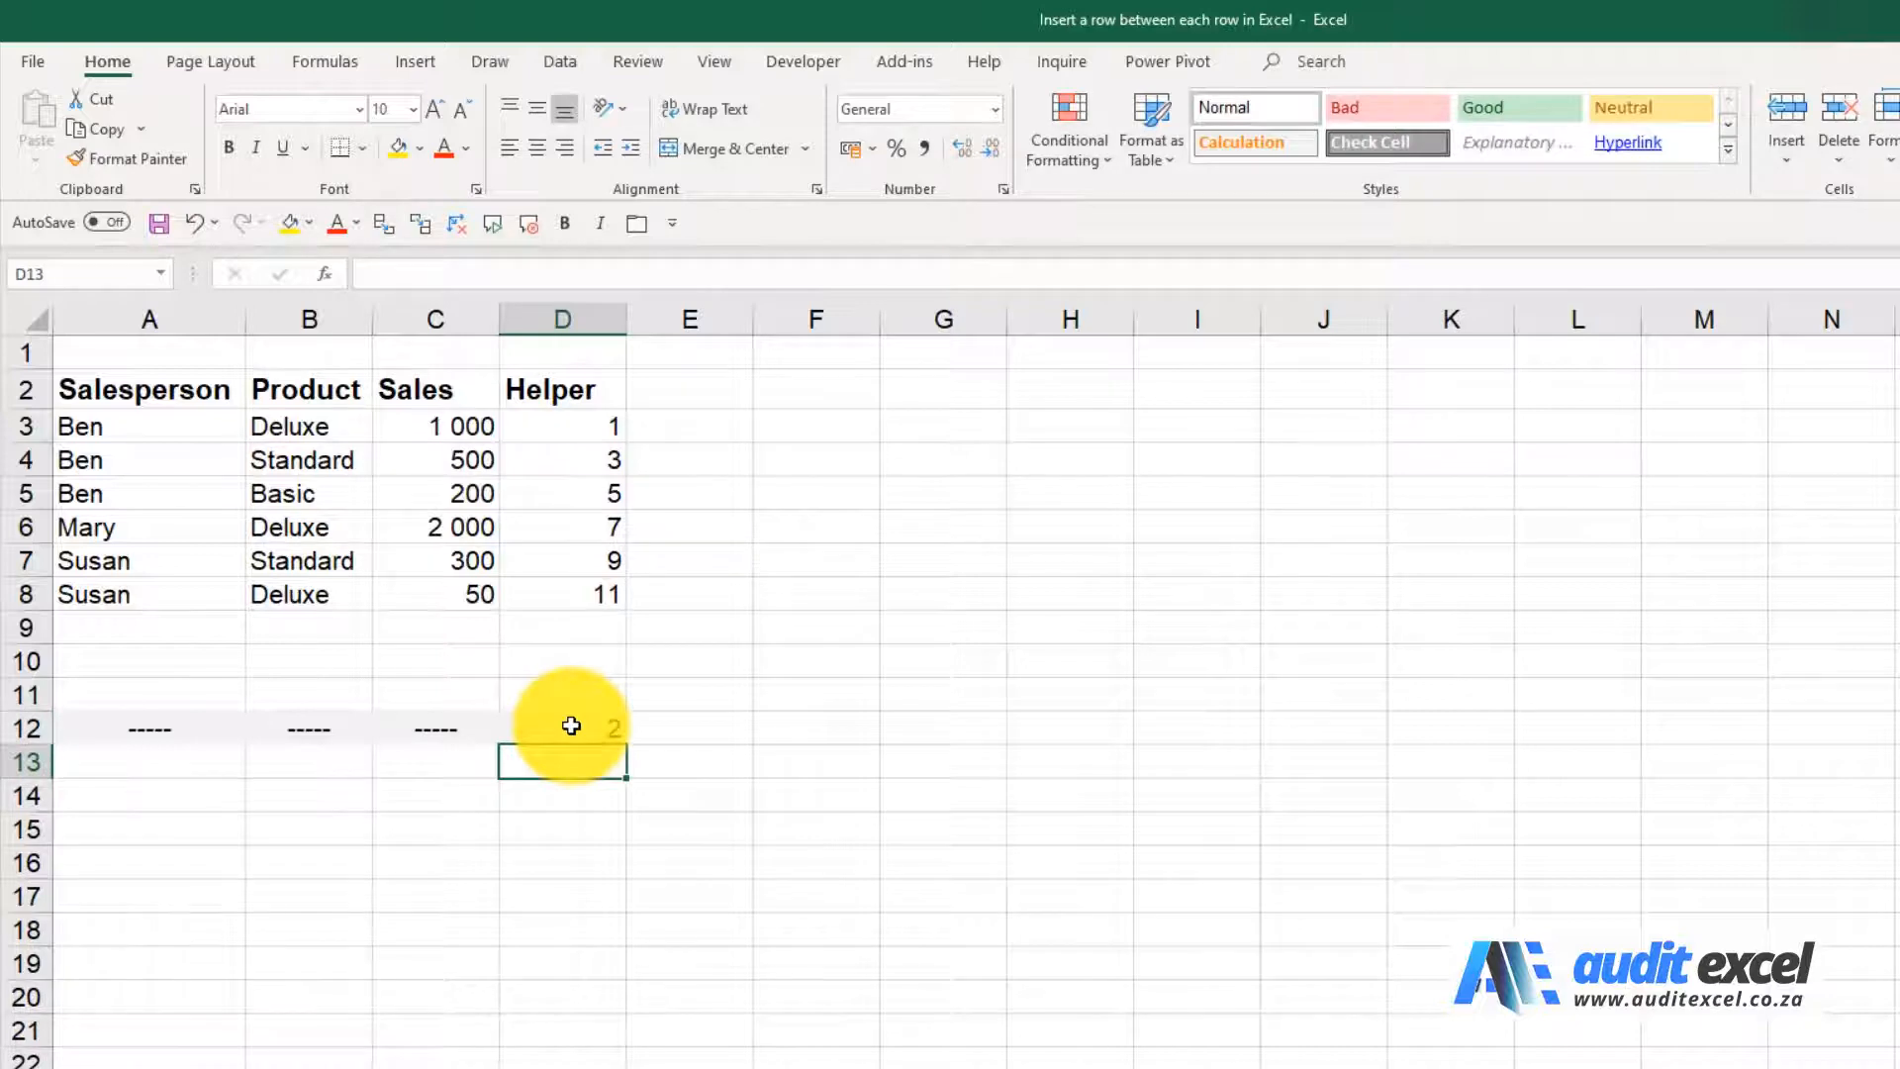
drag(571, 725, 612, 879)
Copy the dashed separator cells A12:C12 into A13:C16
drag(170, 731, 411, 732)
key(ctrl+c)
drag(195, 762, 191, 859)
key(ctrl+v)
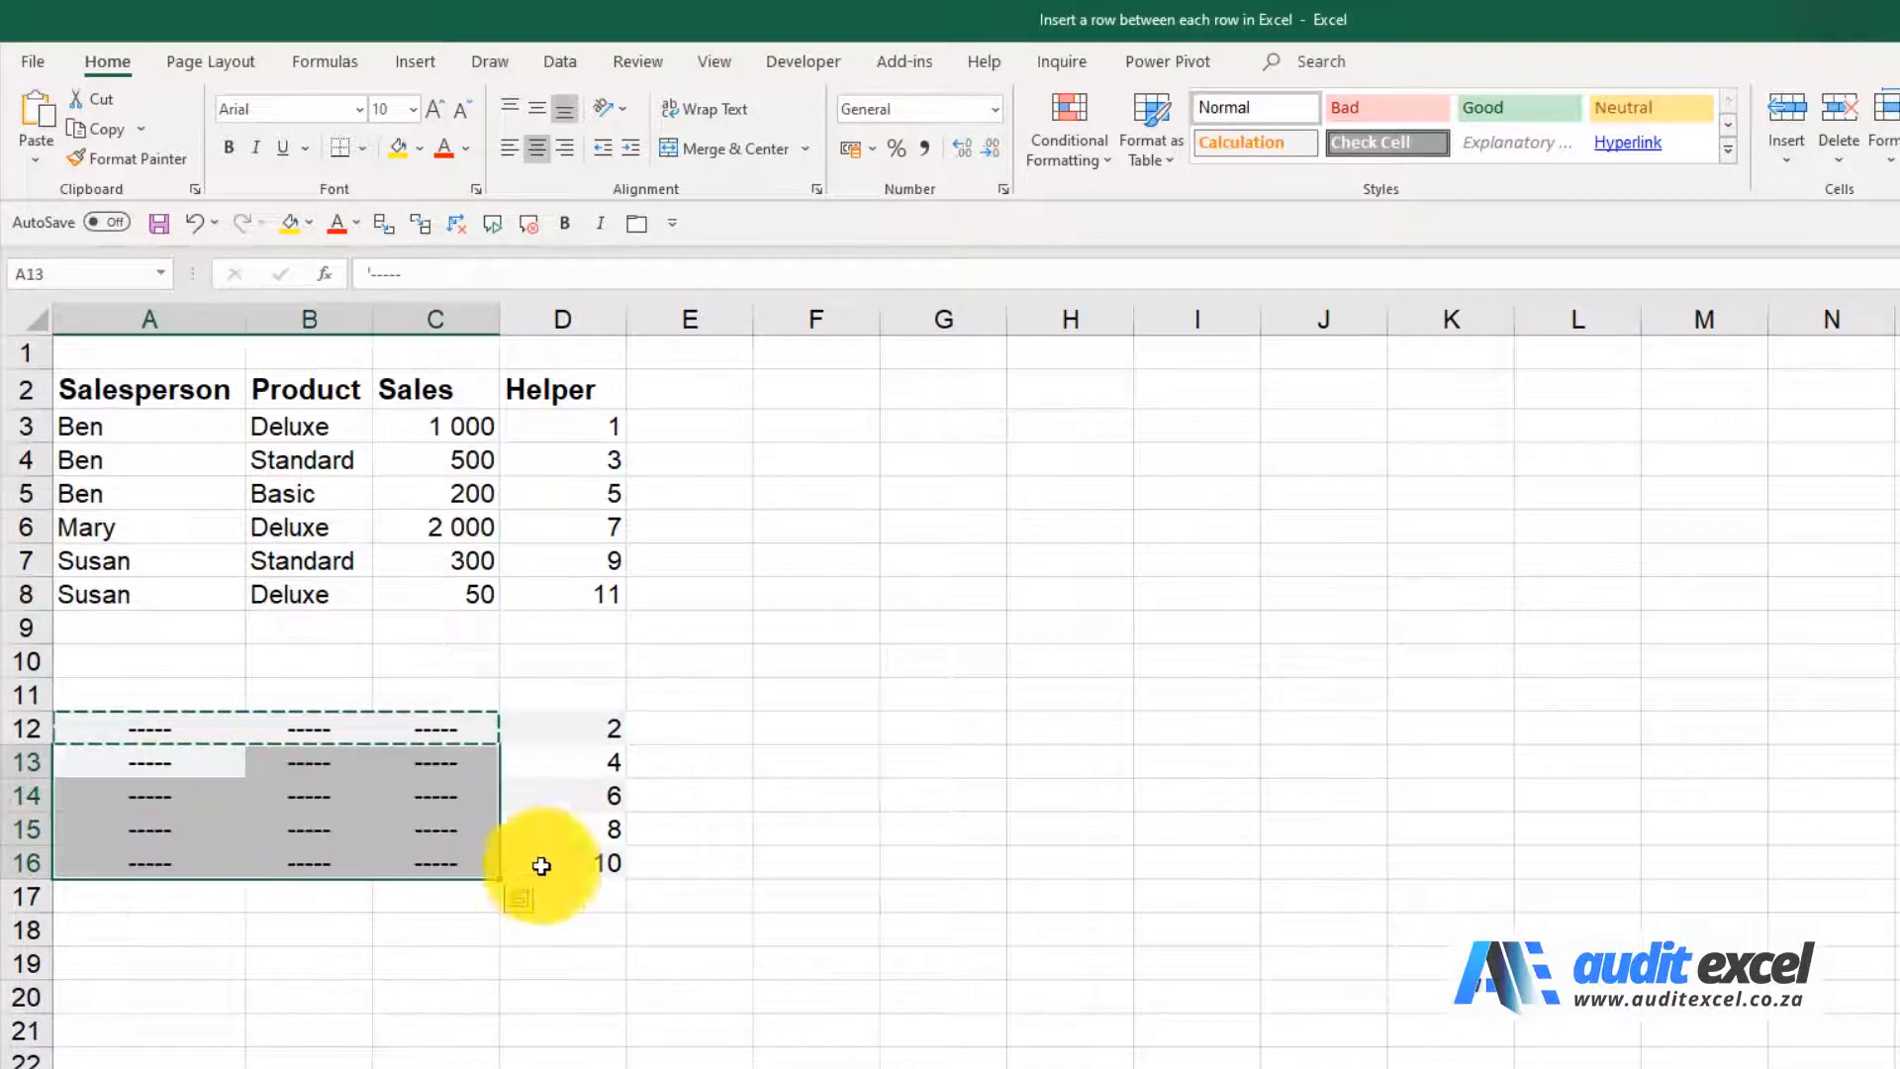
click(425, 732)
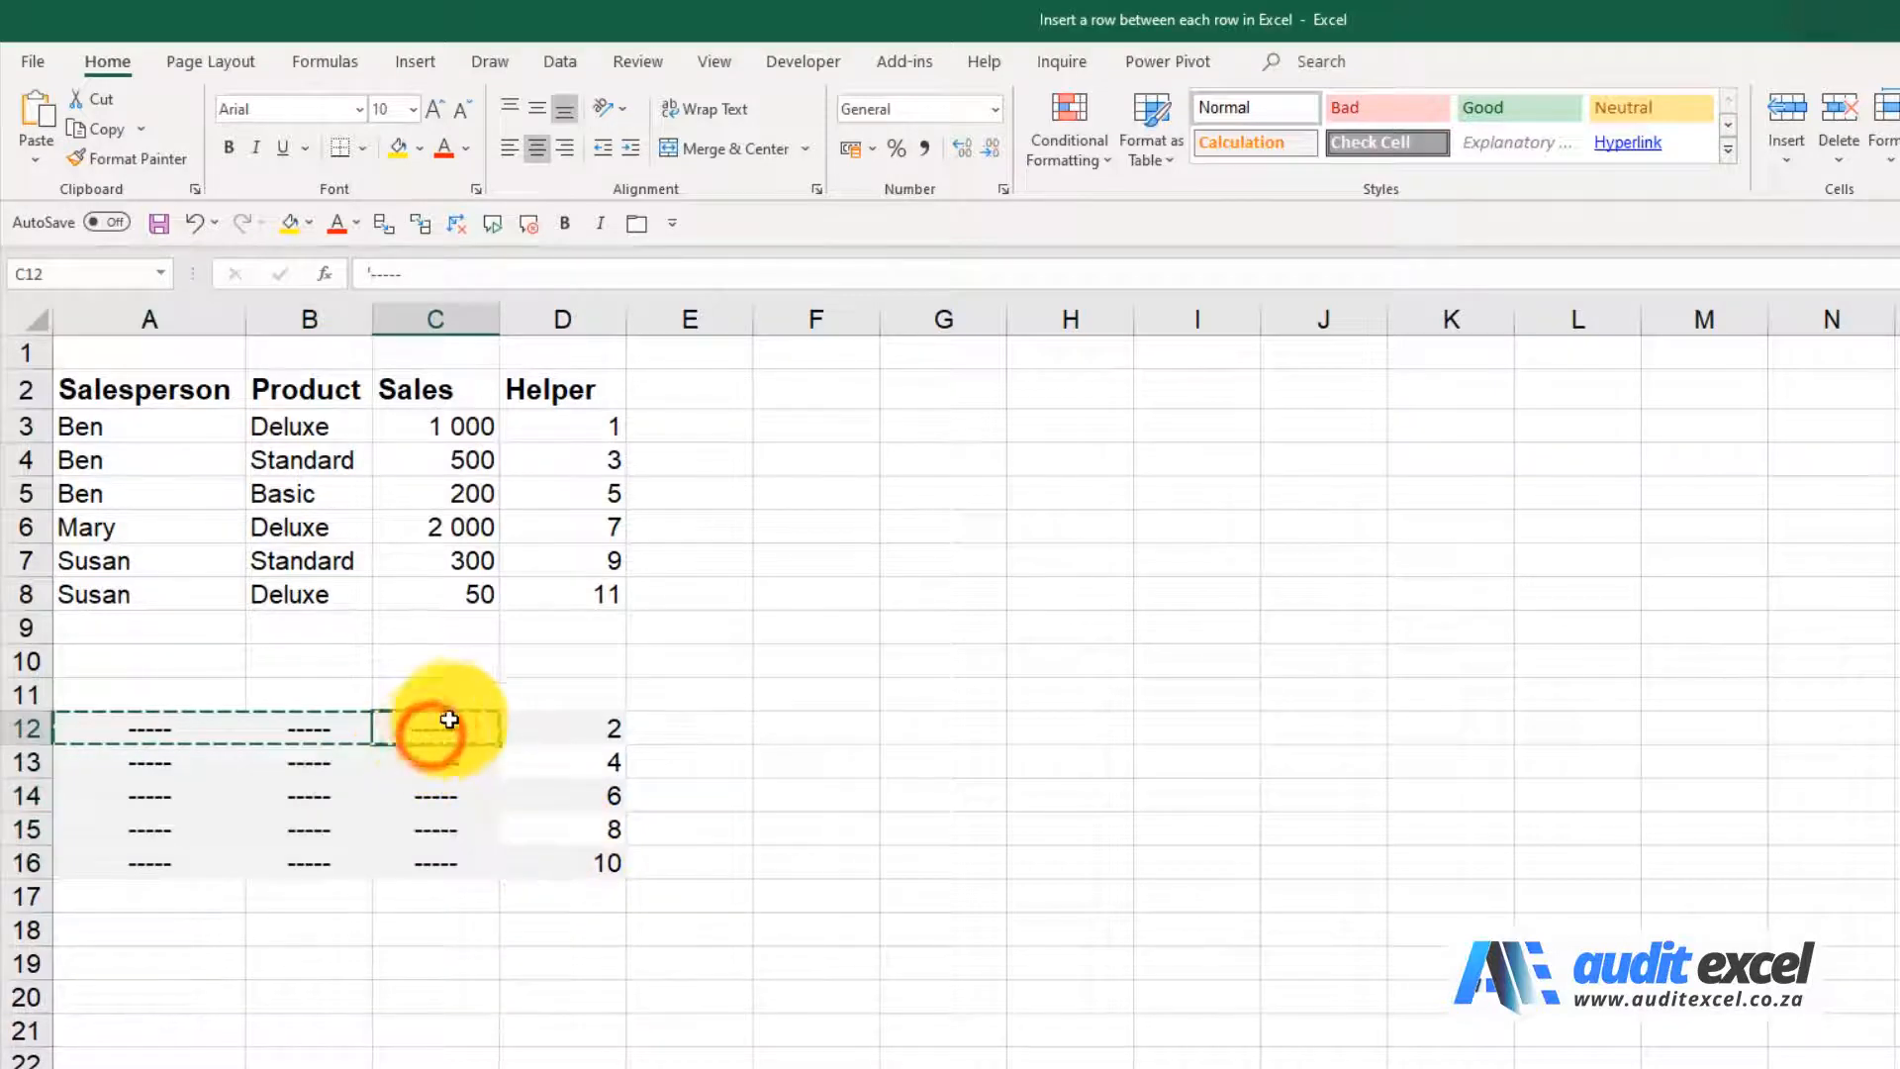
Sort the range A2:D16, including its header row, by Helper cell values from smallest to largest
drag(171, 394, 609, 852)
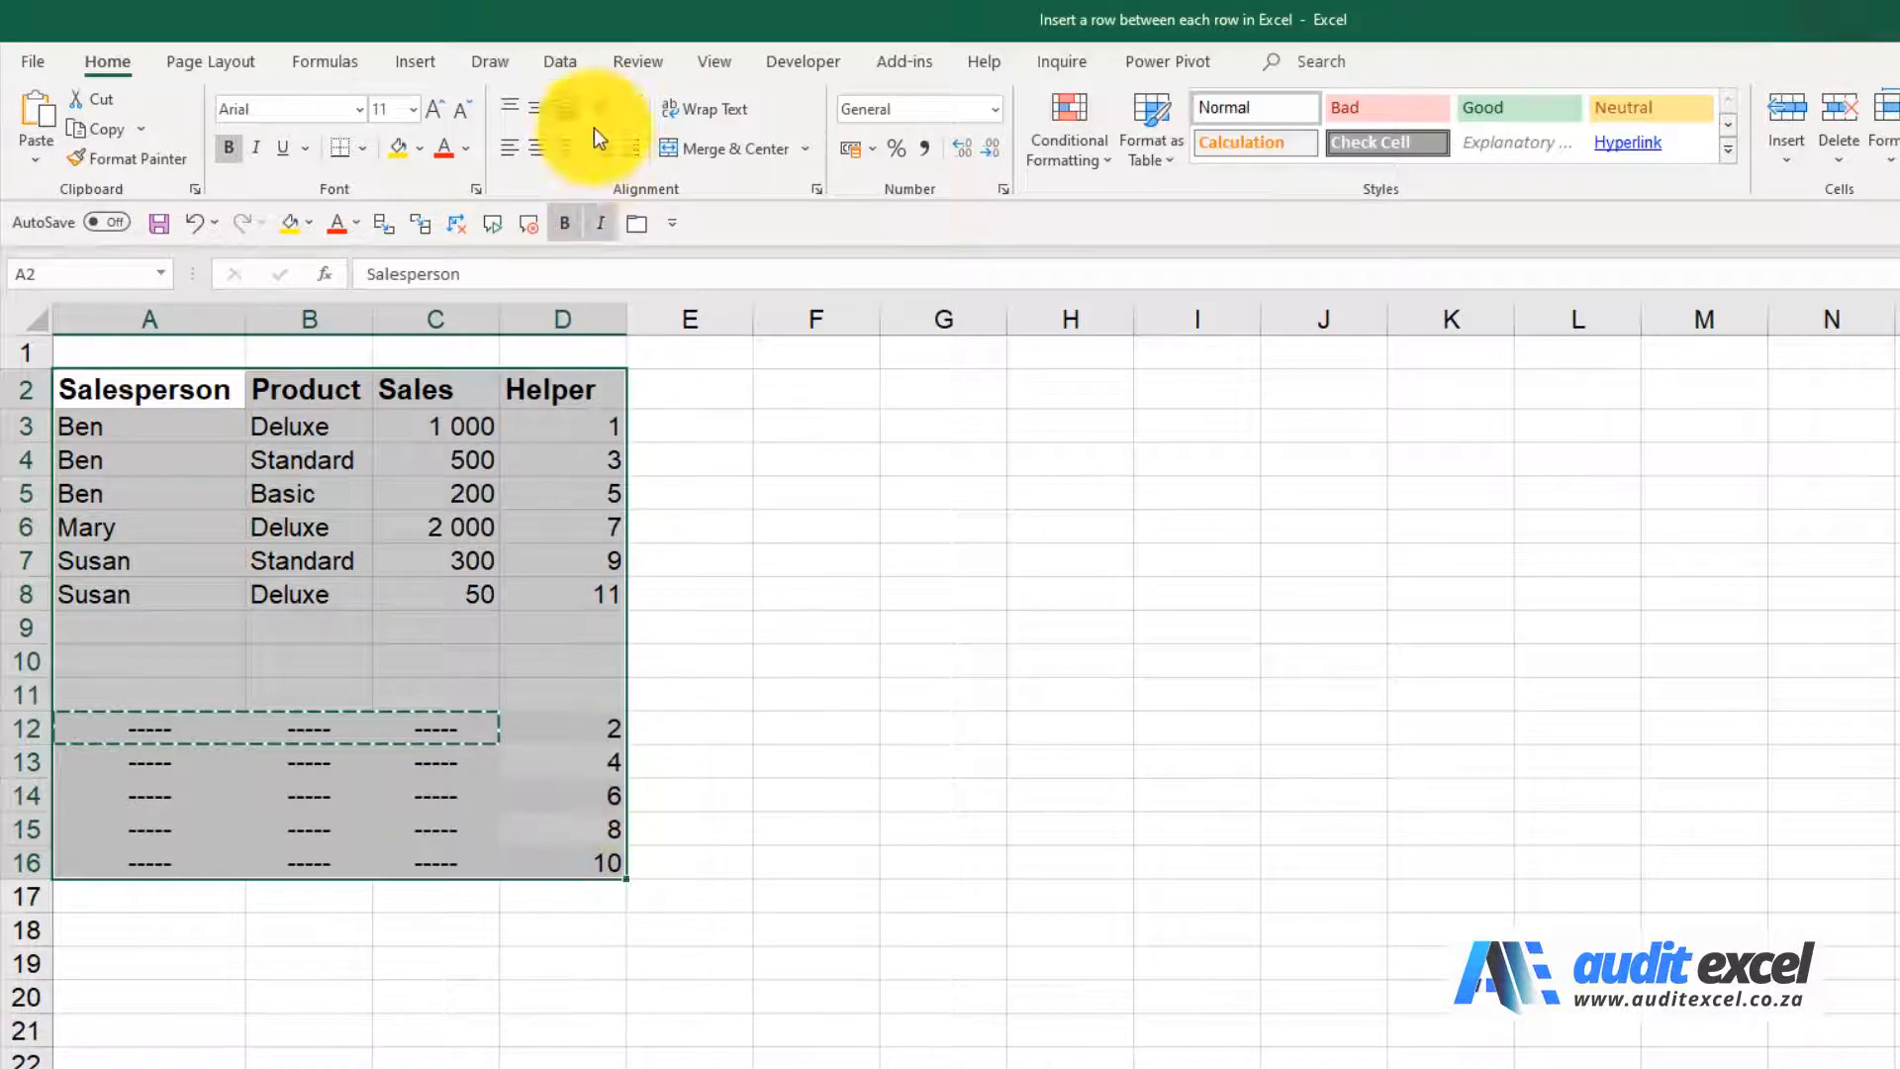
click(569, 59)
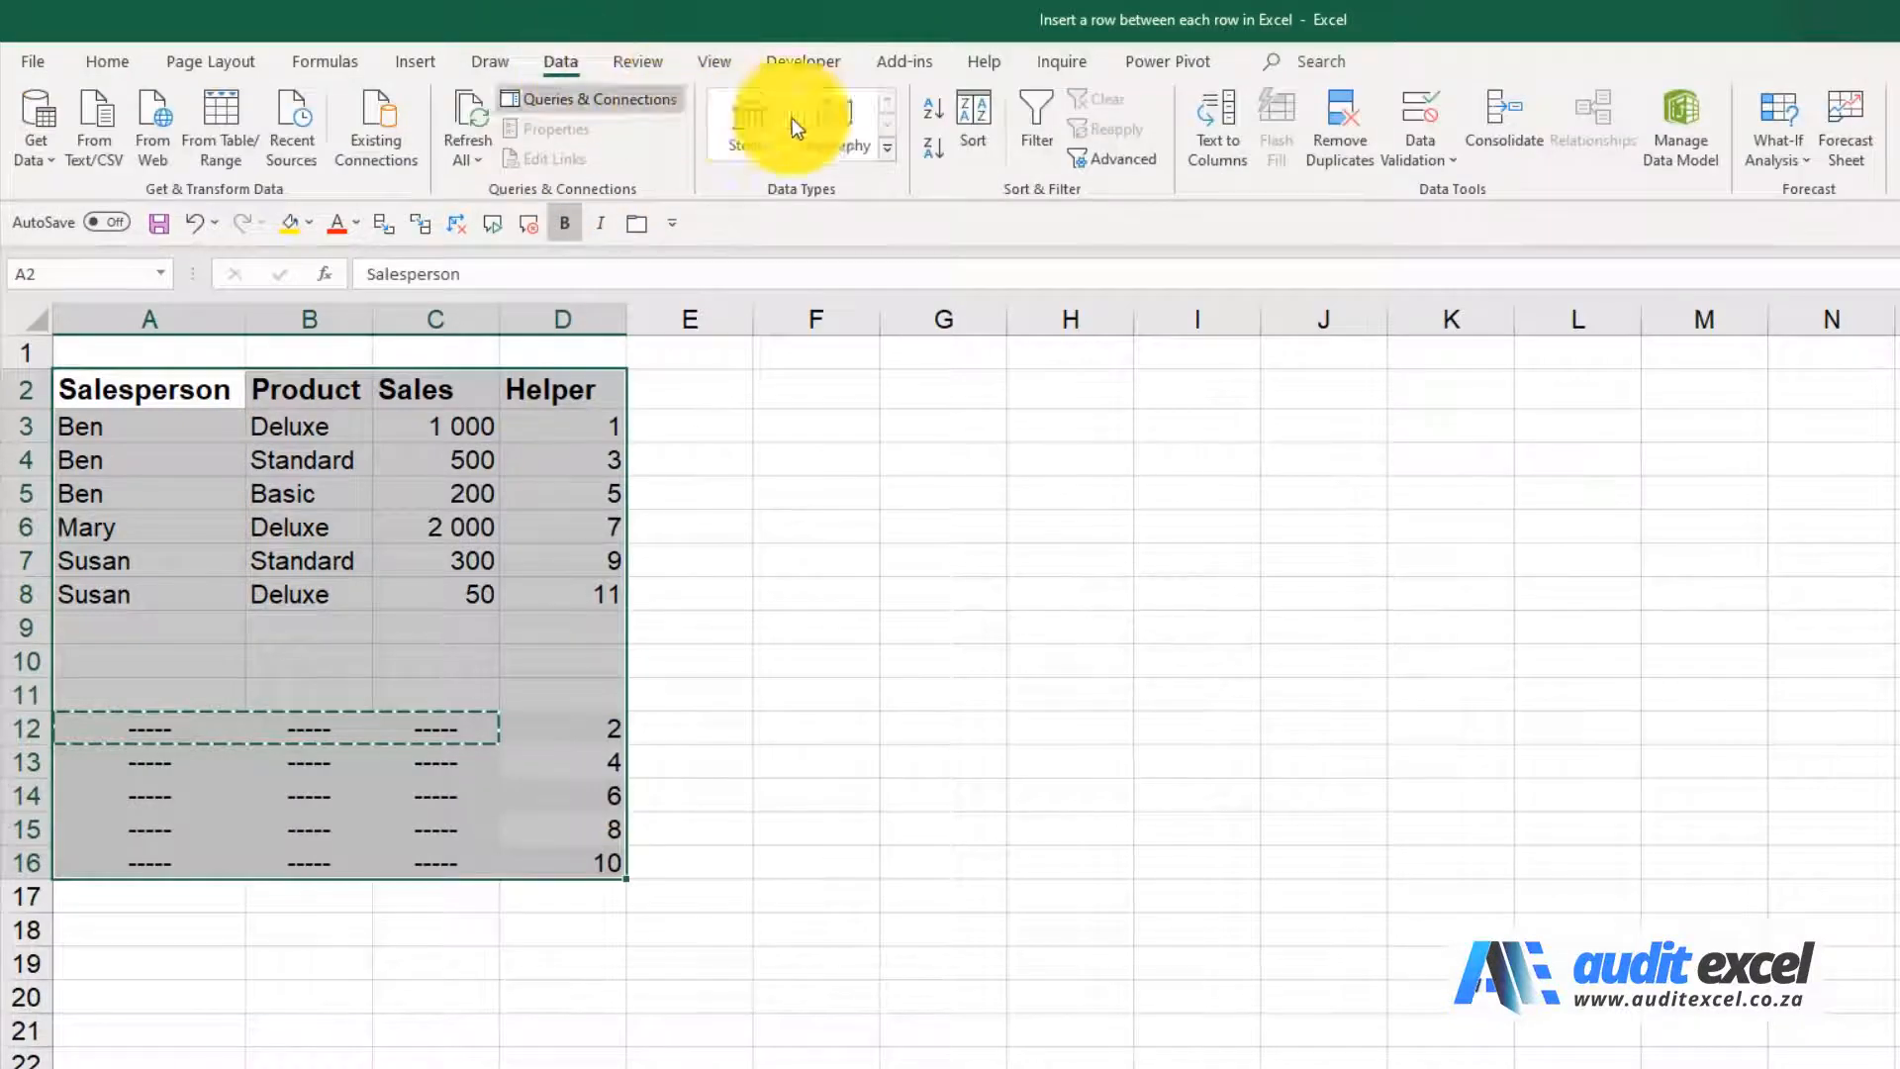
click(964, 111)
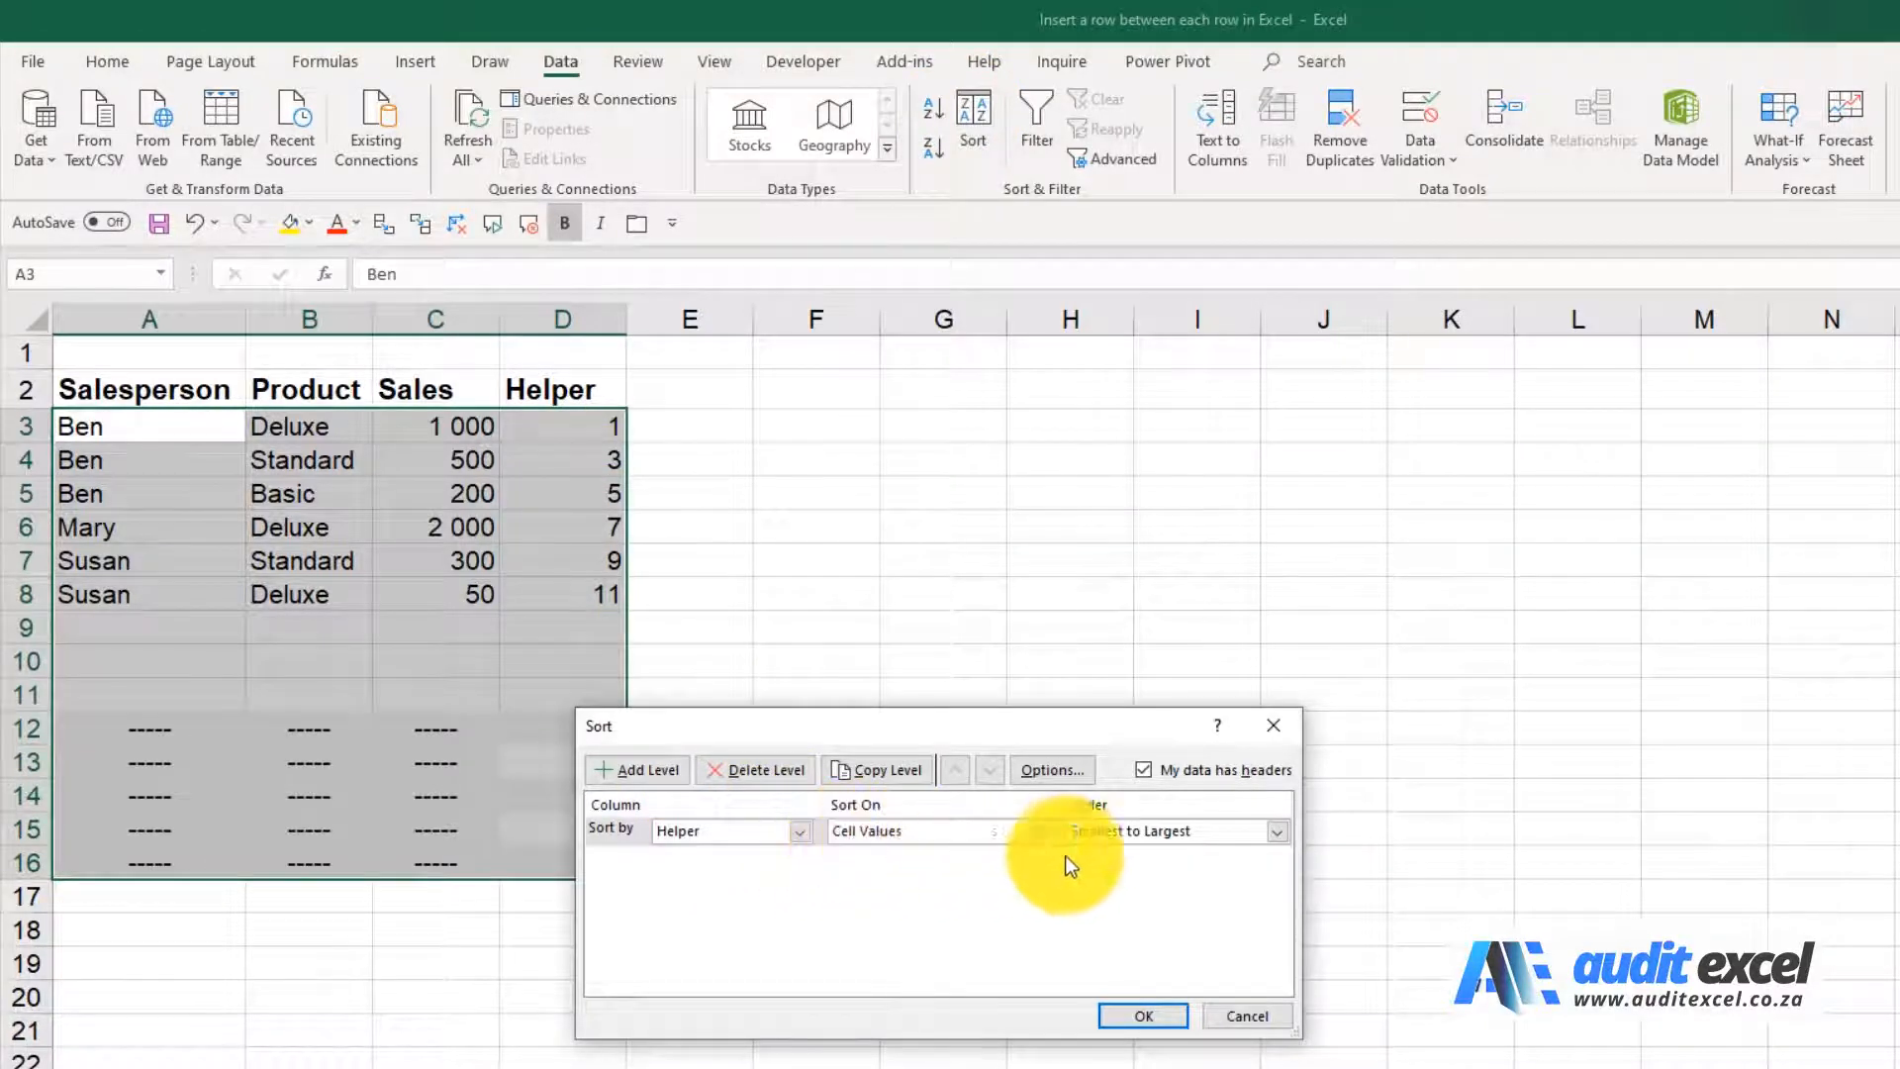
click(1142, 1007)
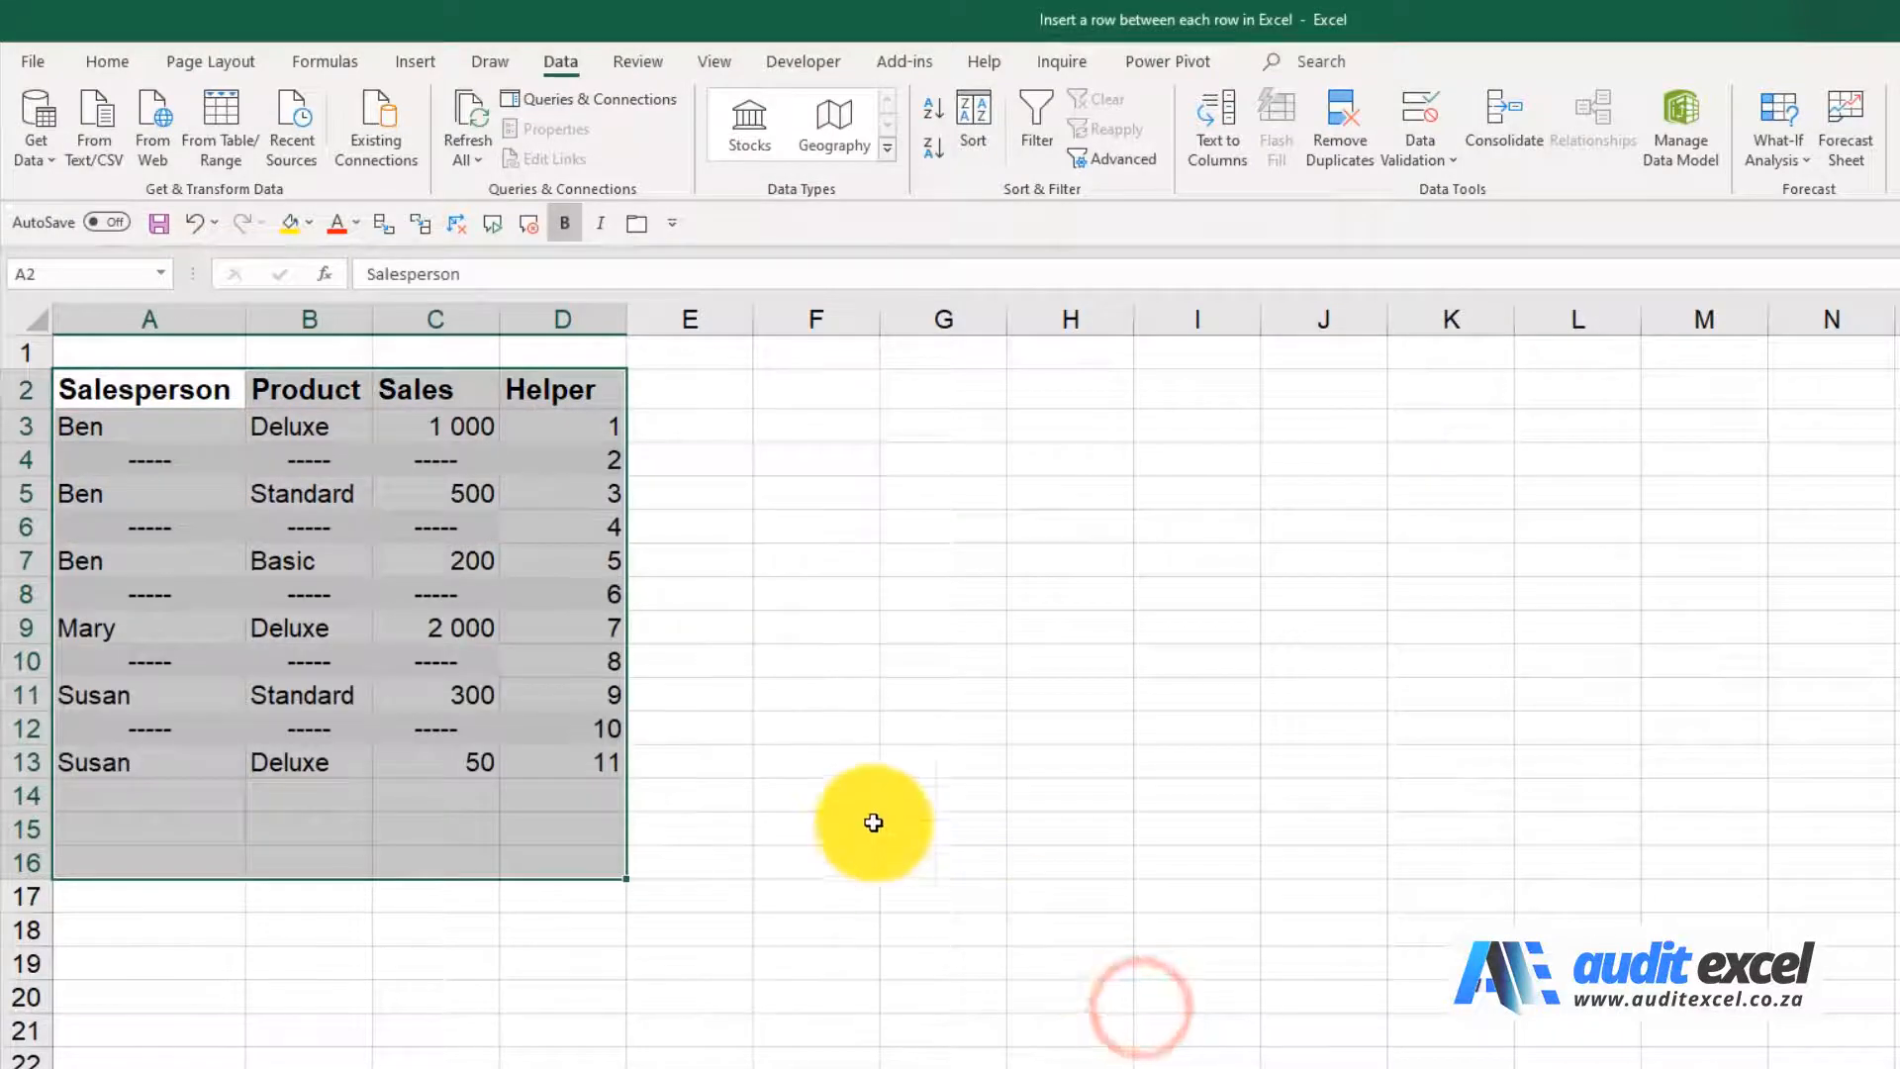
click(607, 493)
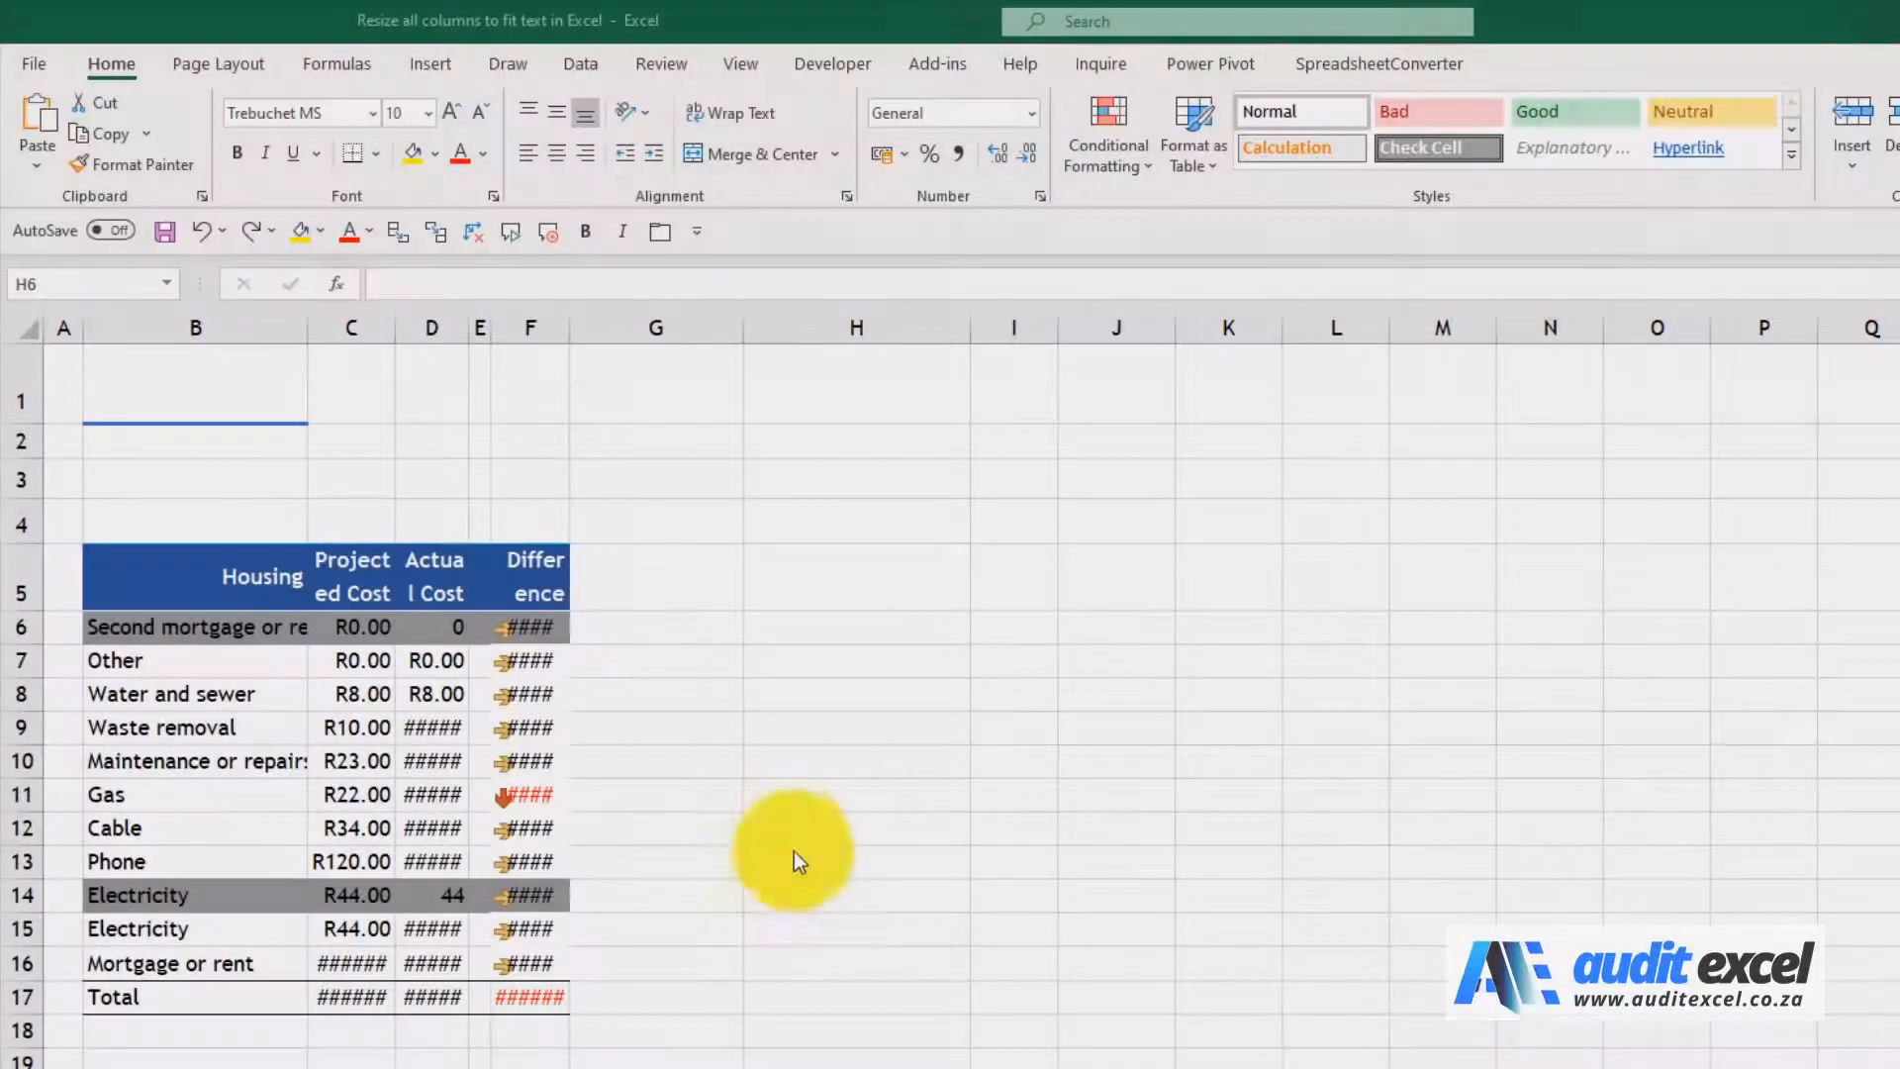
click(788, 839)
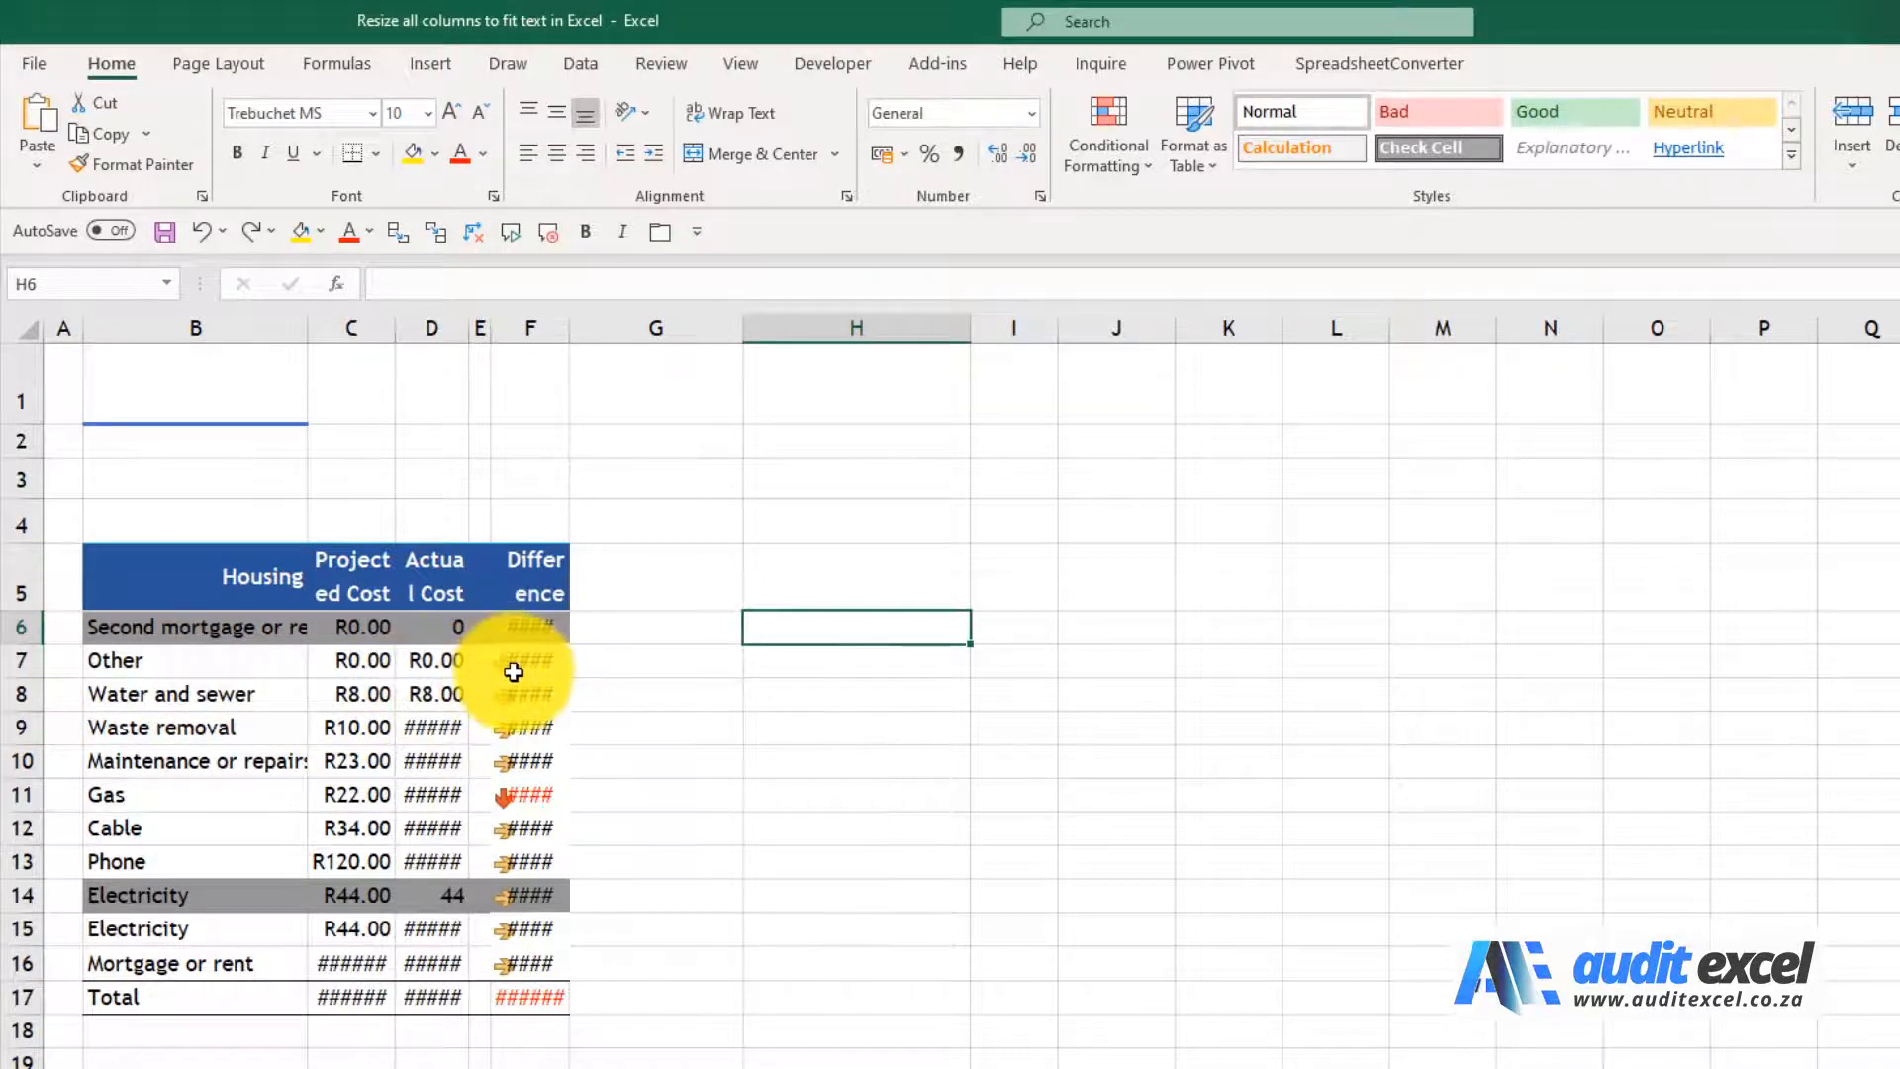
AutoFit the width of column B, and of columns C through F as a group, to their contents
click(265, 334)
drag(298, 327, 295, 332)
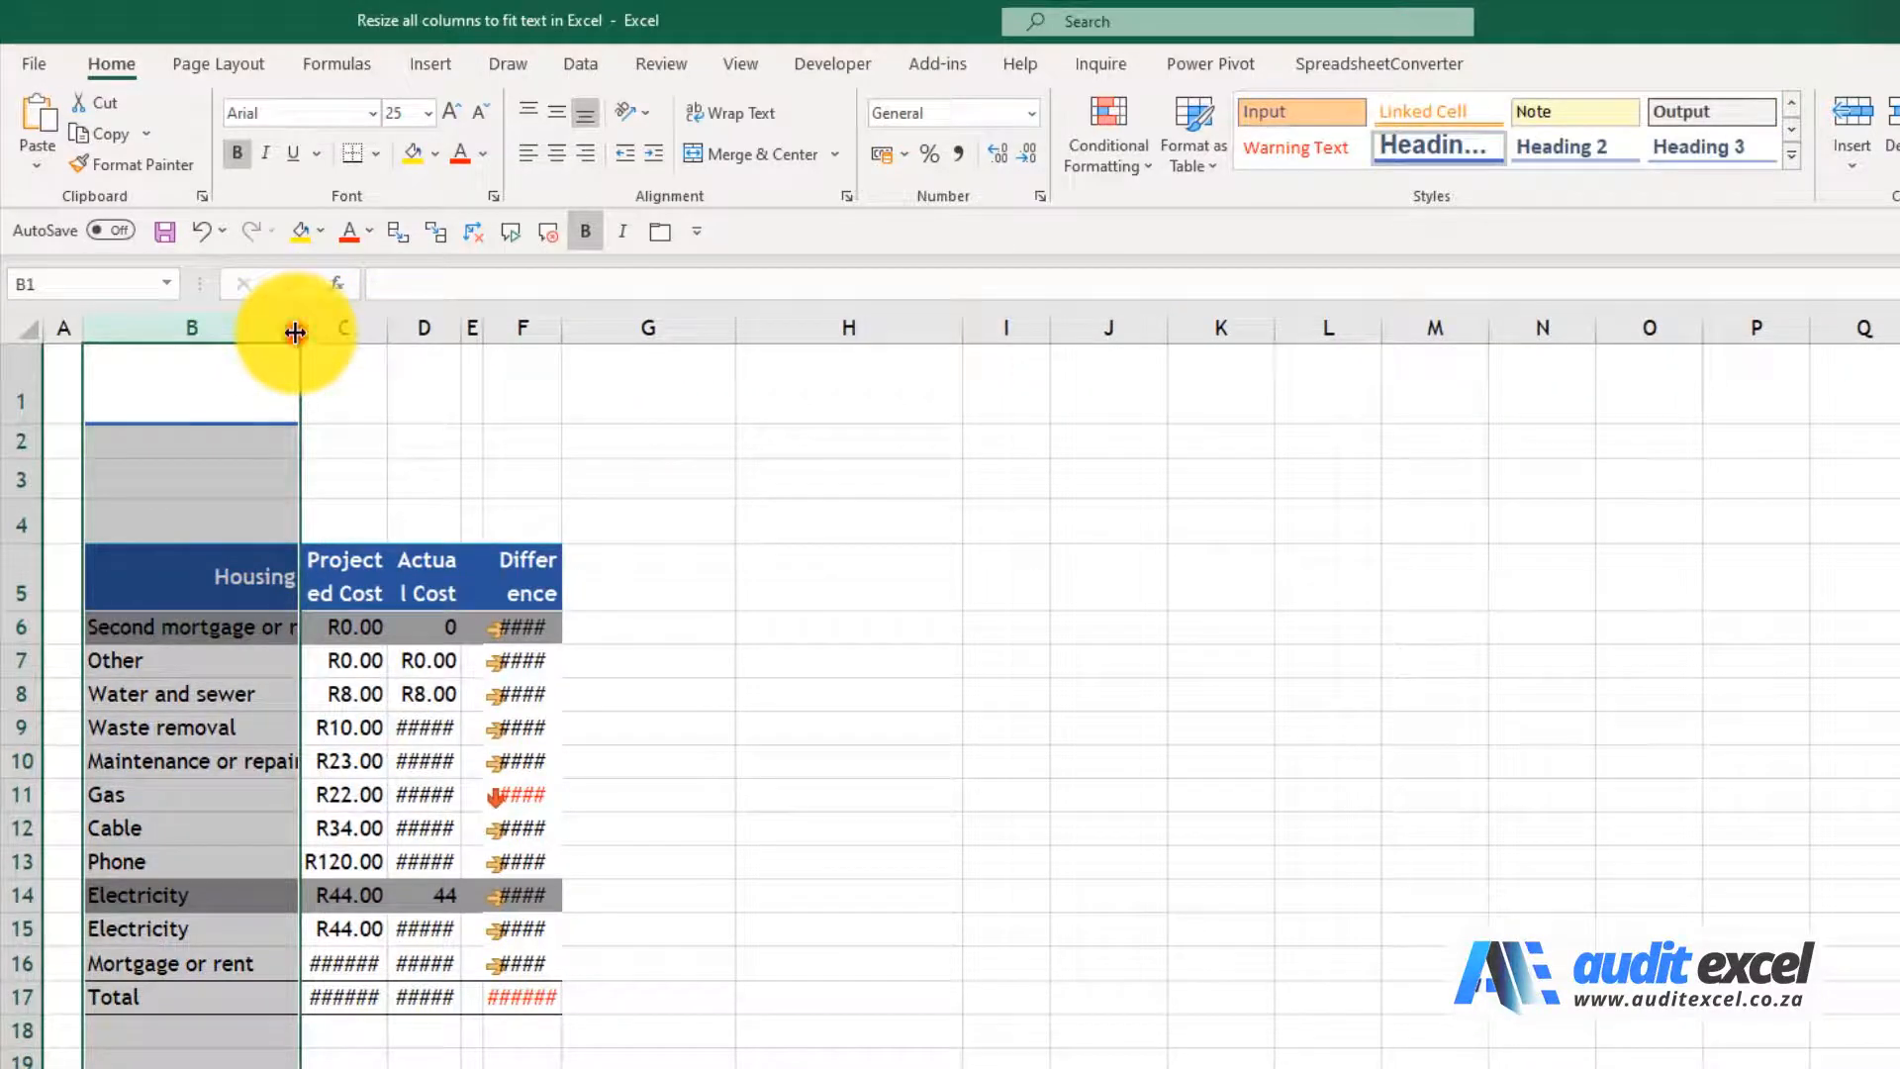
double_click(295, 331)
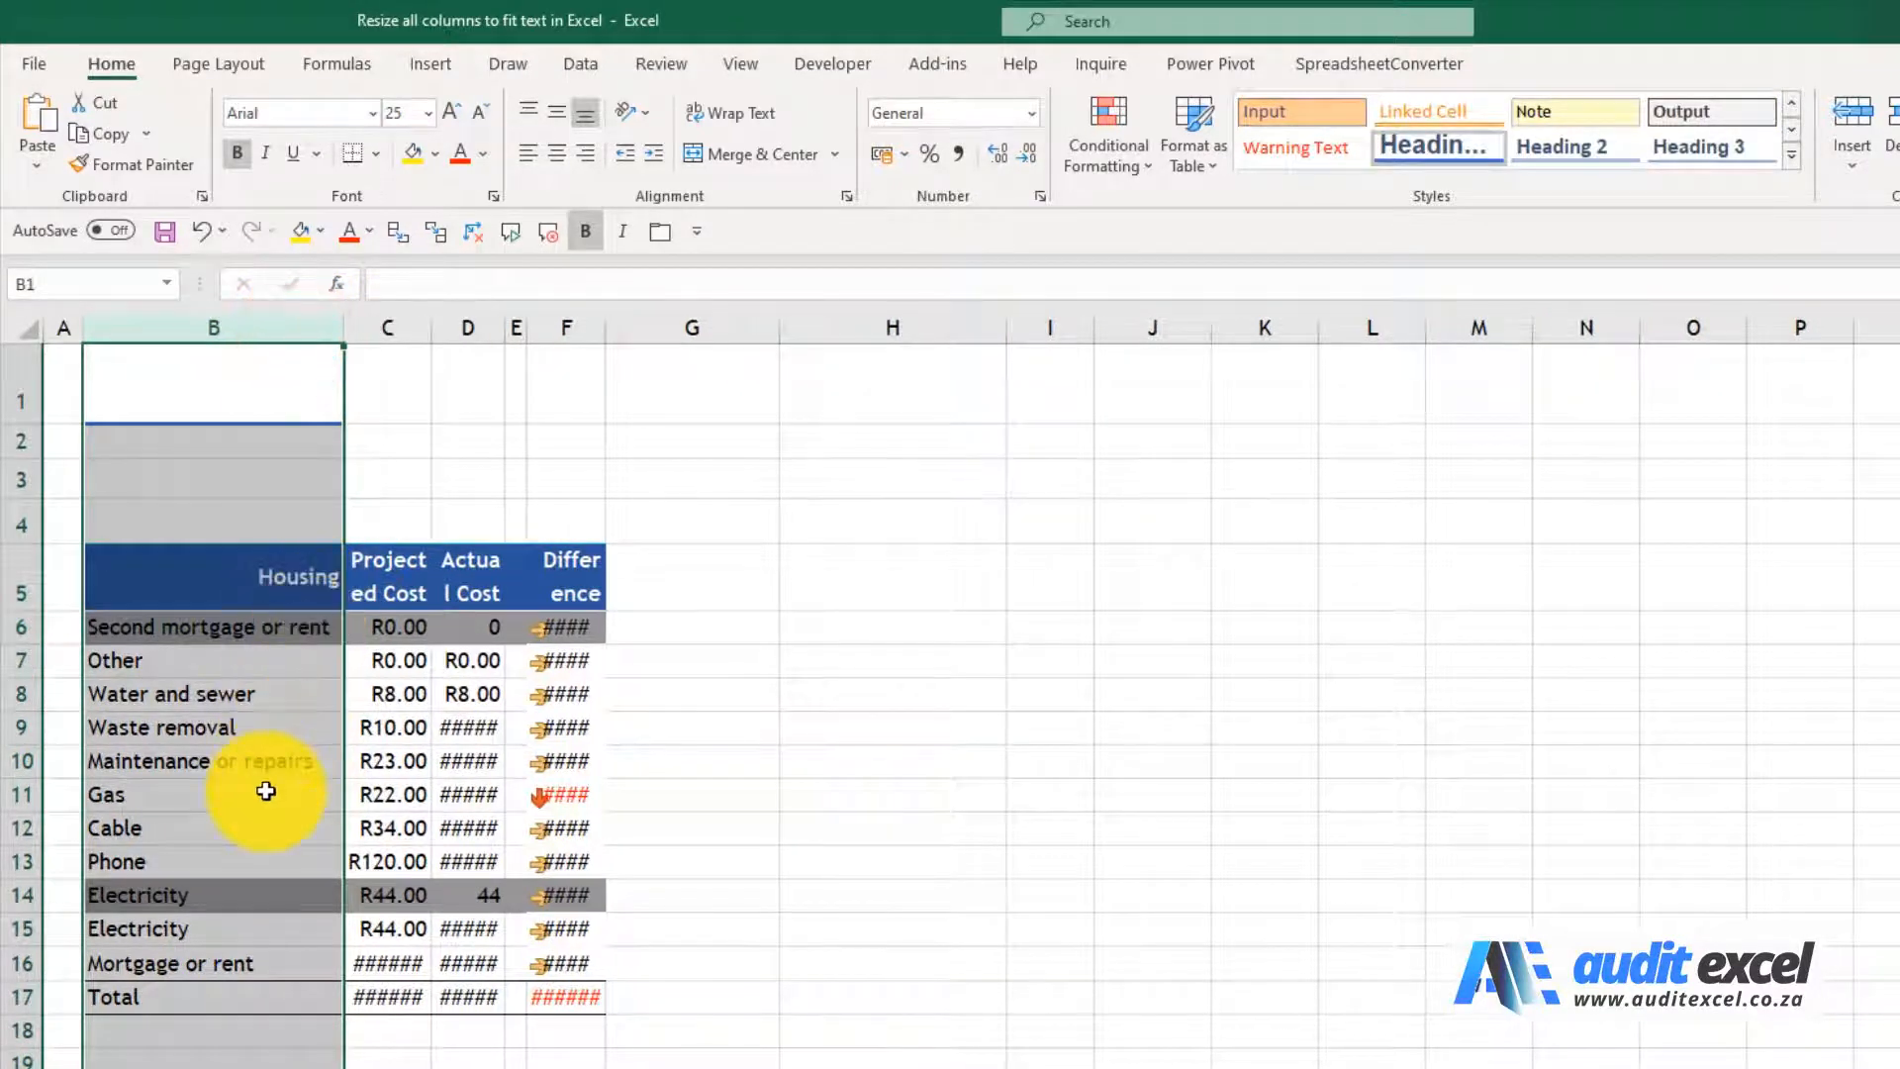
drag(388, 330, 543, 327)
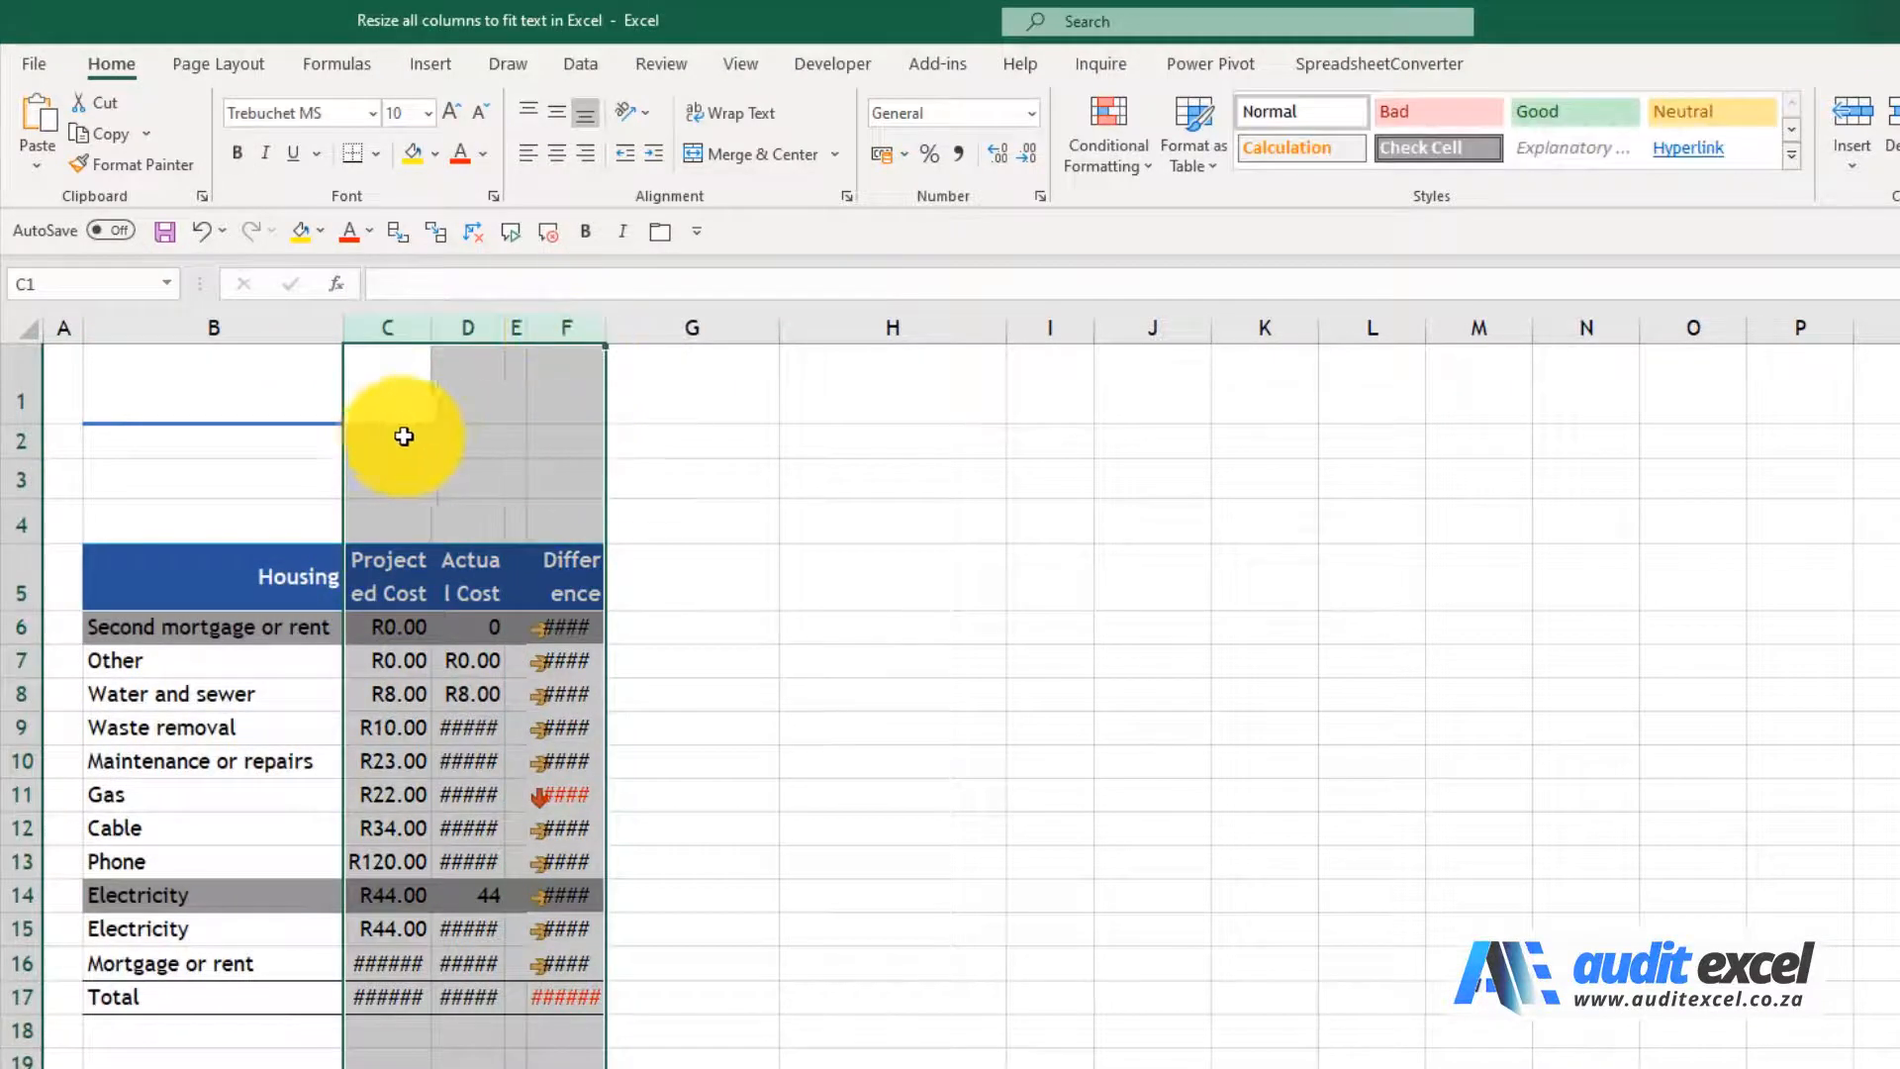
double_click(608, 326)
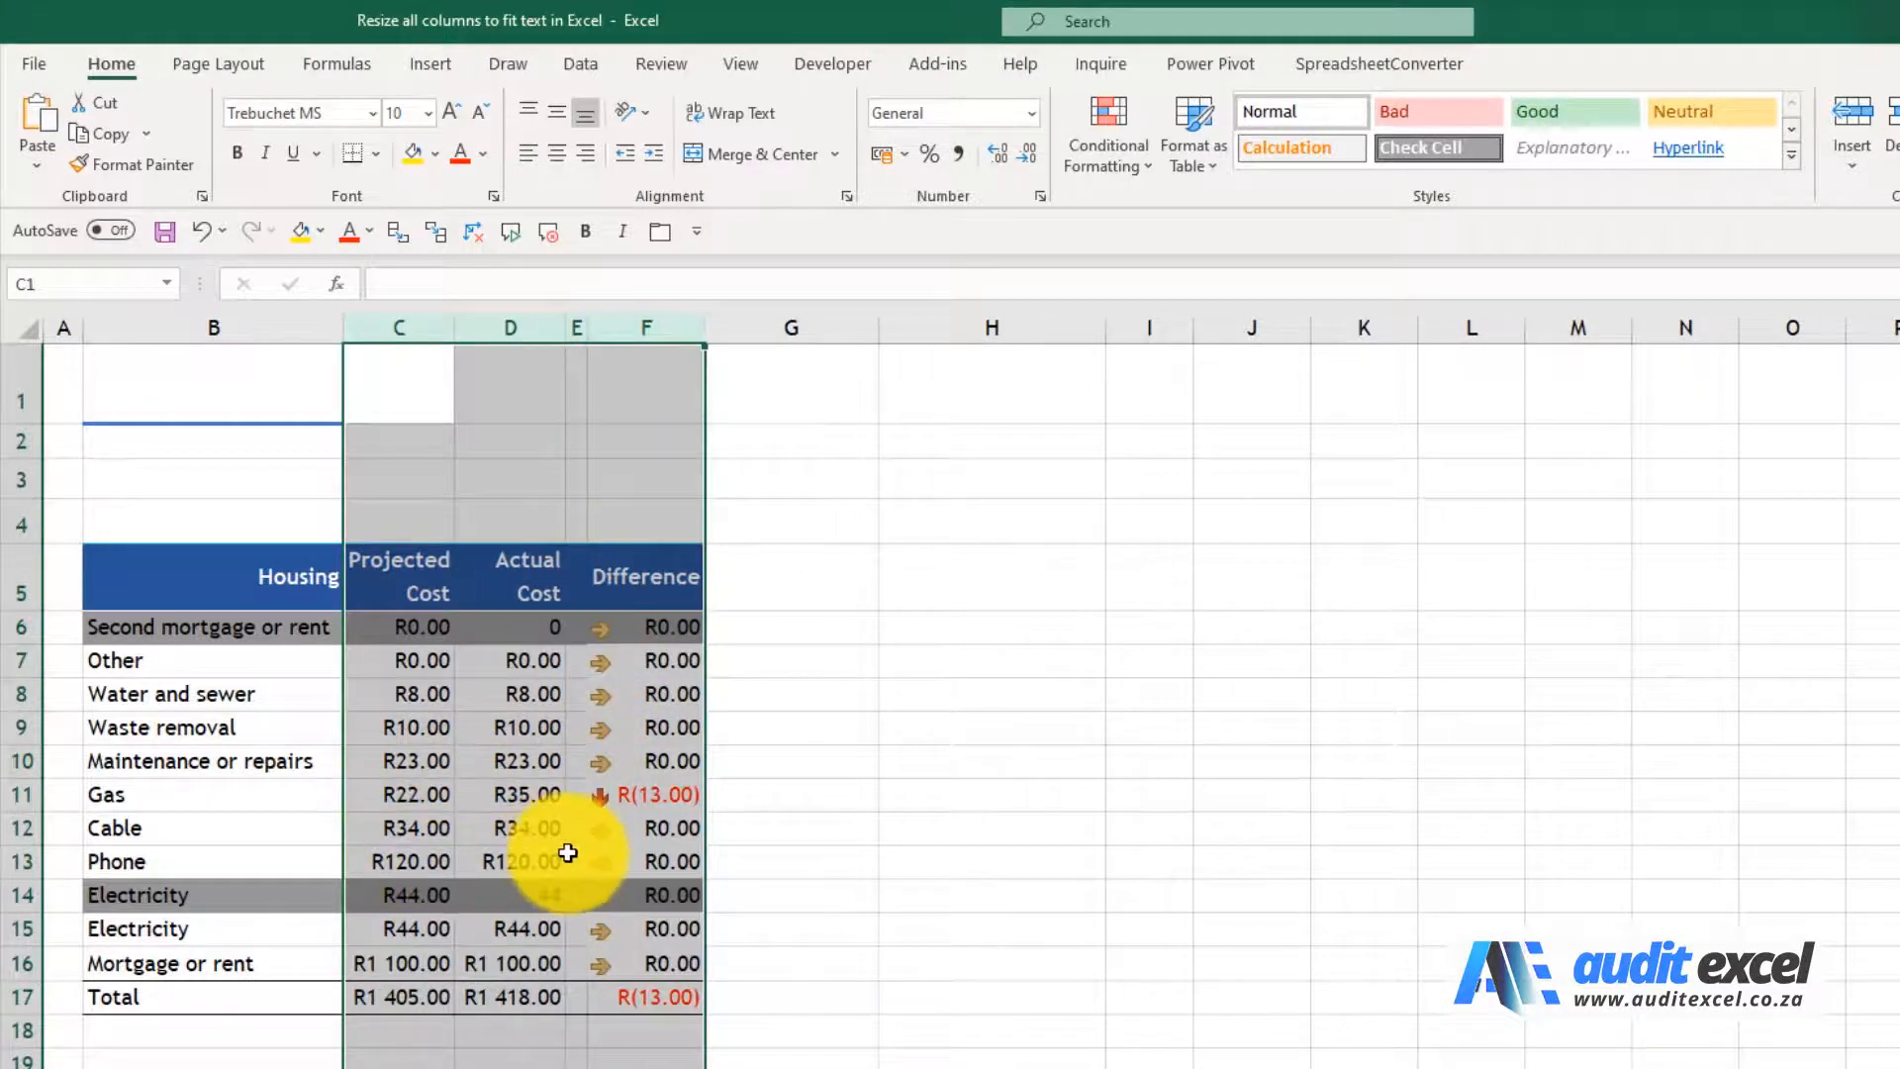
Widen the non-adjacent columns C, D and F together to one equal width, leaving column E out of the selection
click(412, 329)
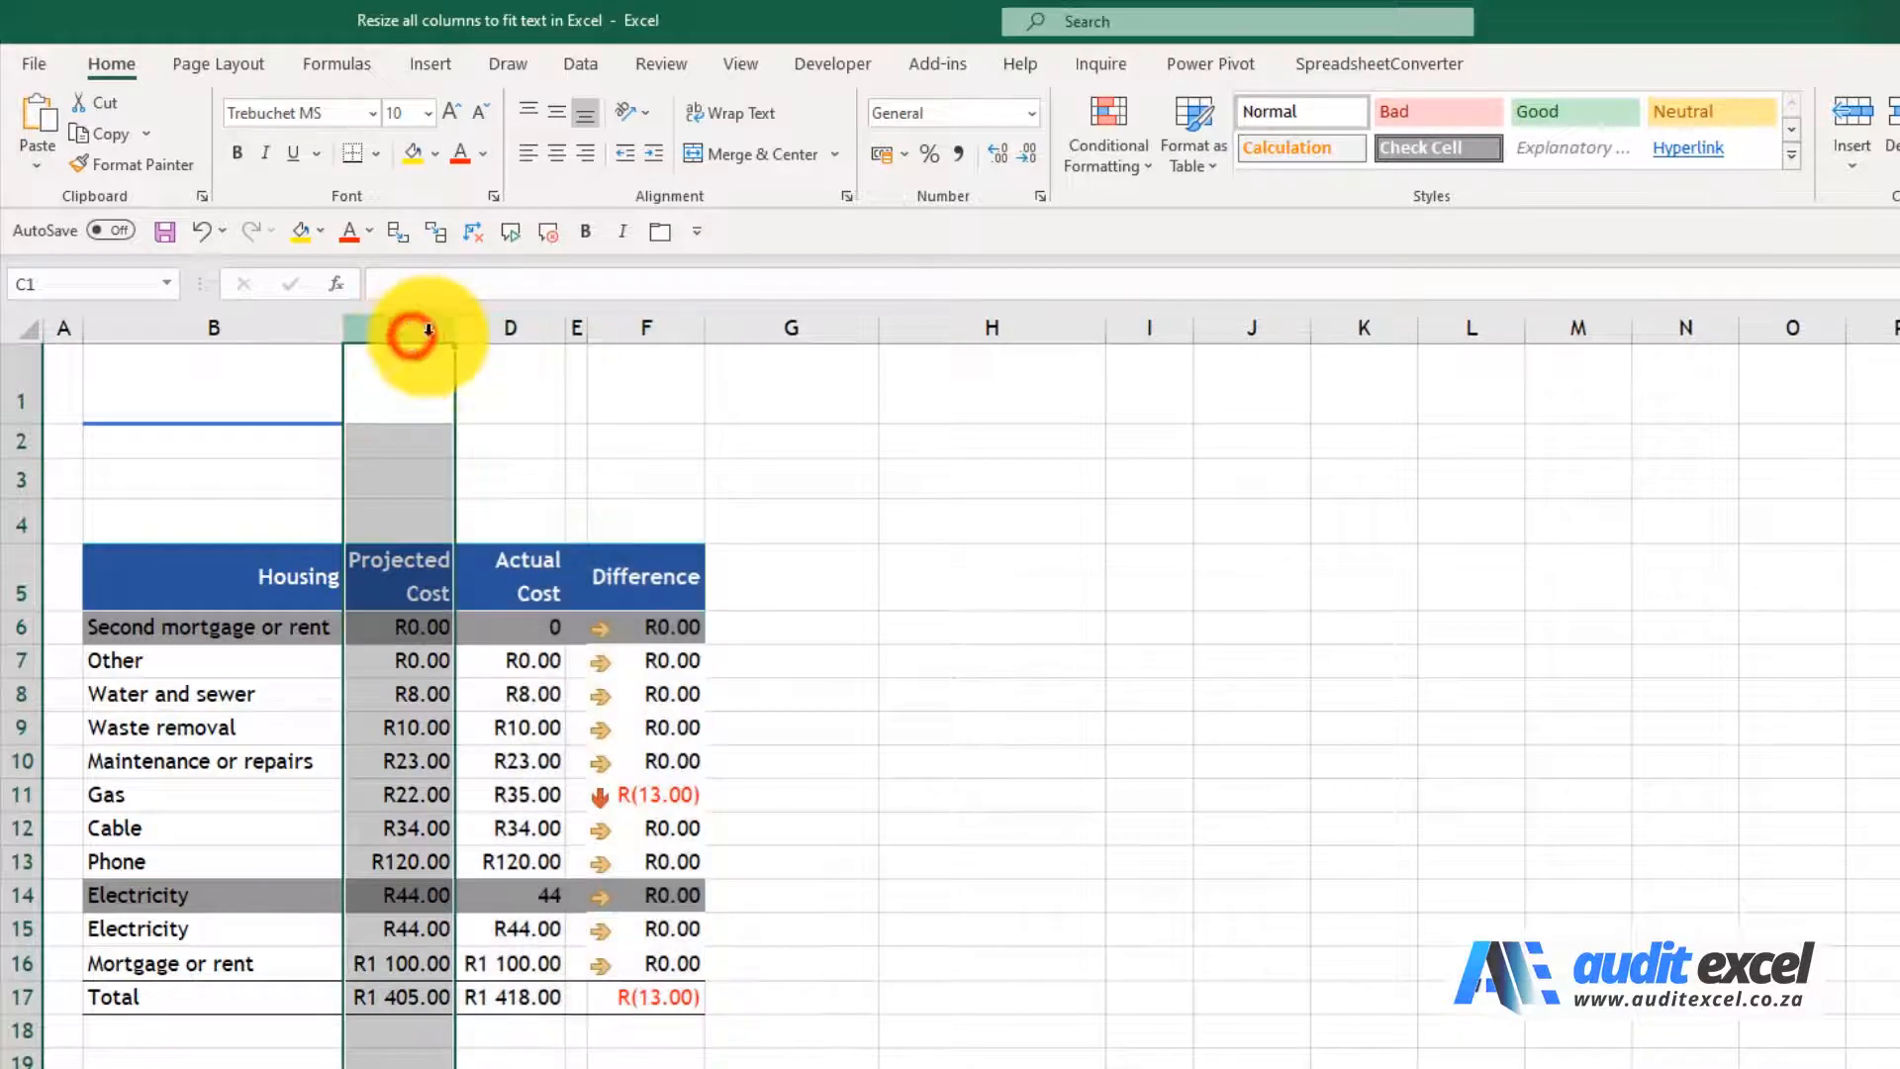
ctrl+click(509, 327)
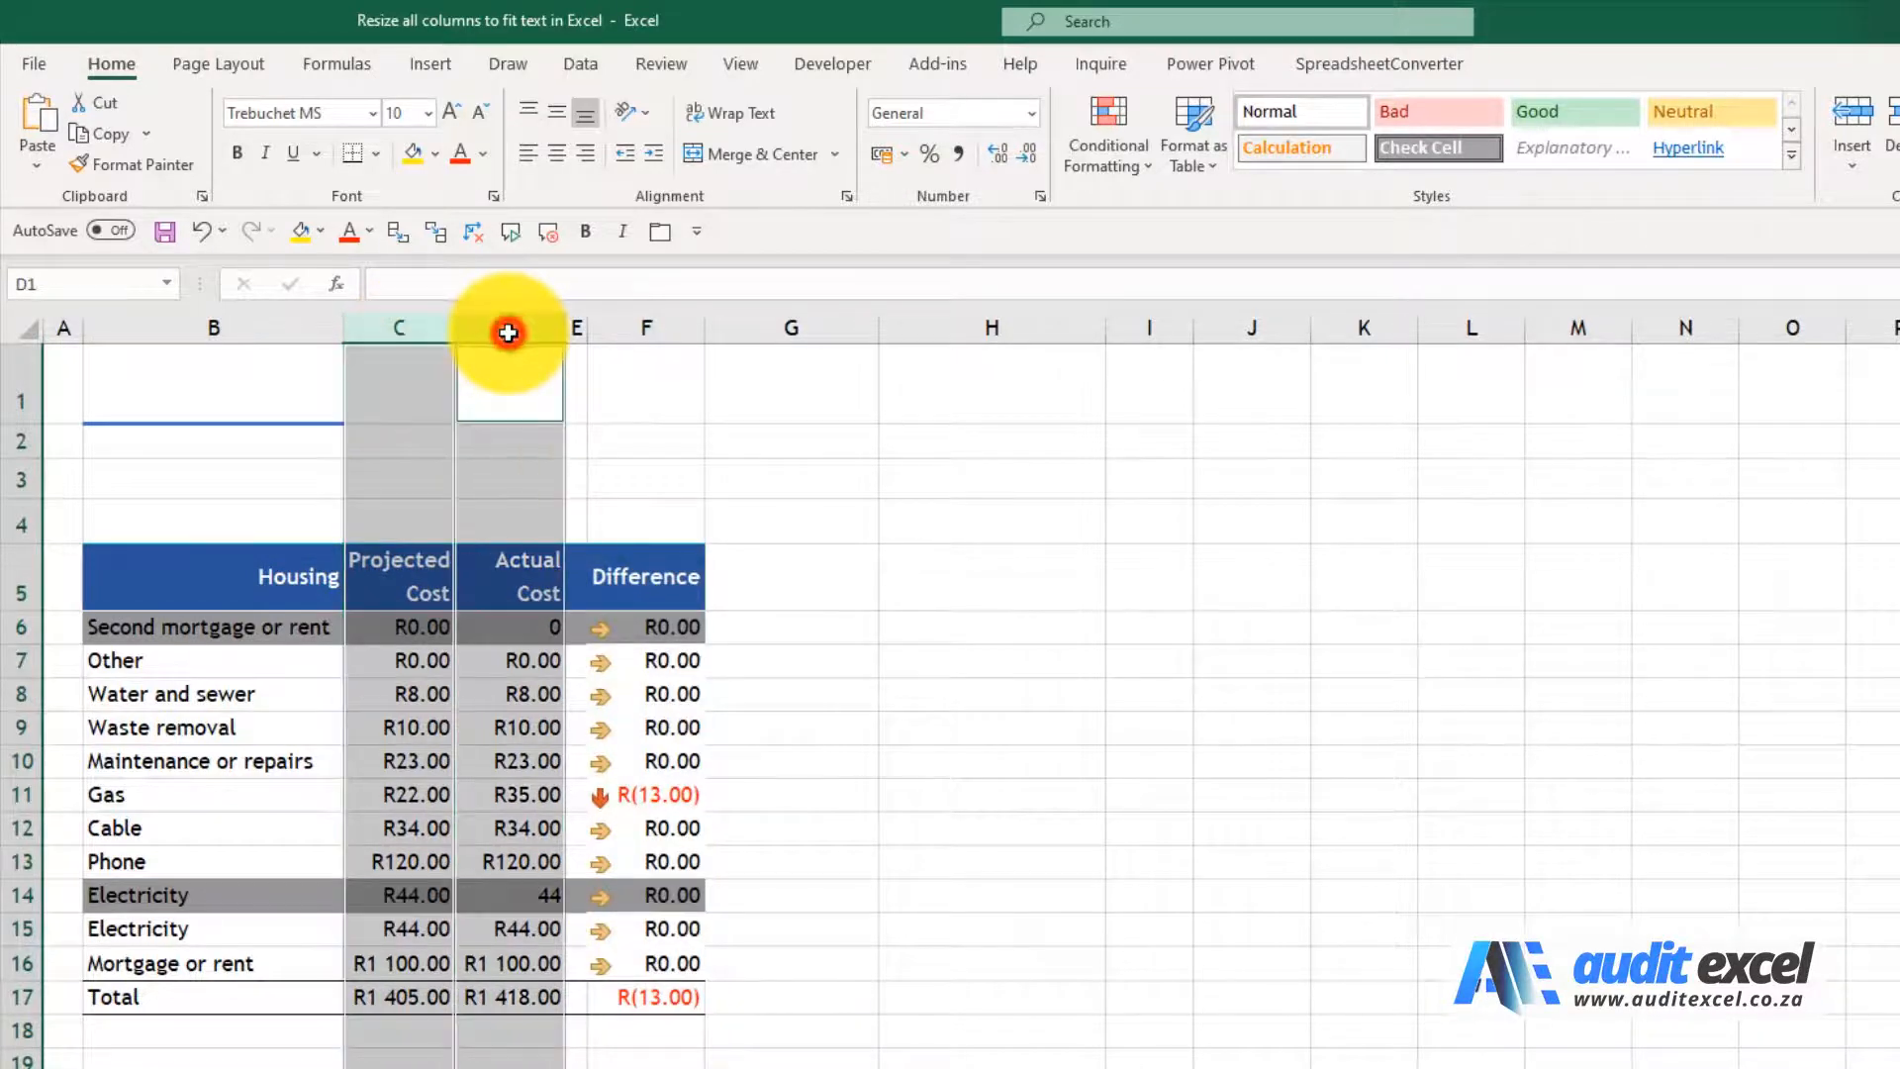
ctrl+click(648, 338)
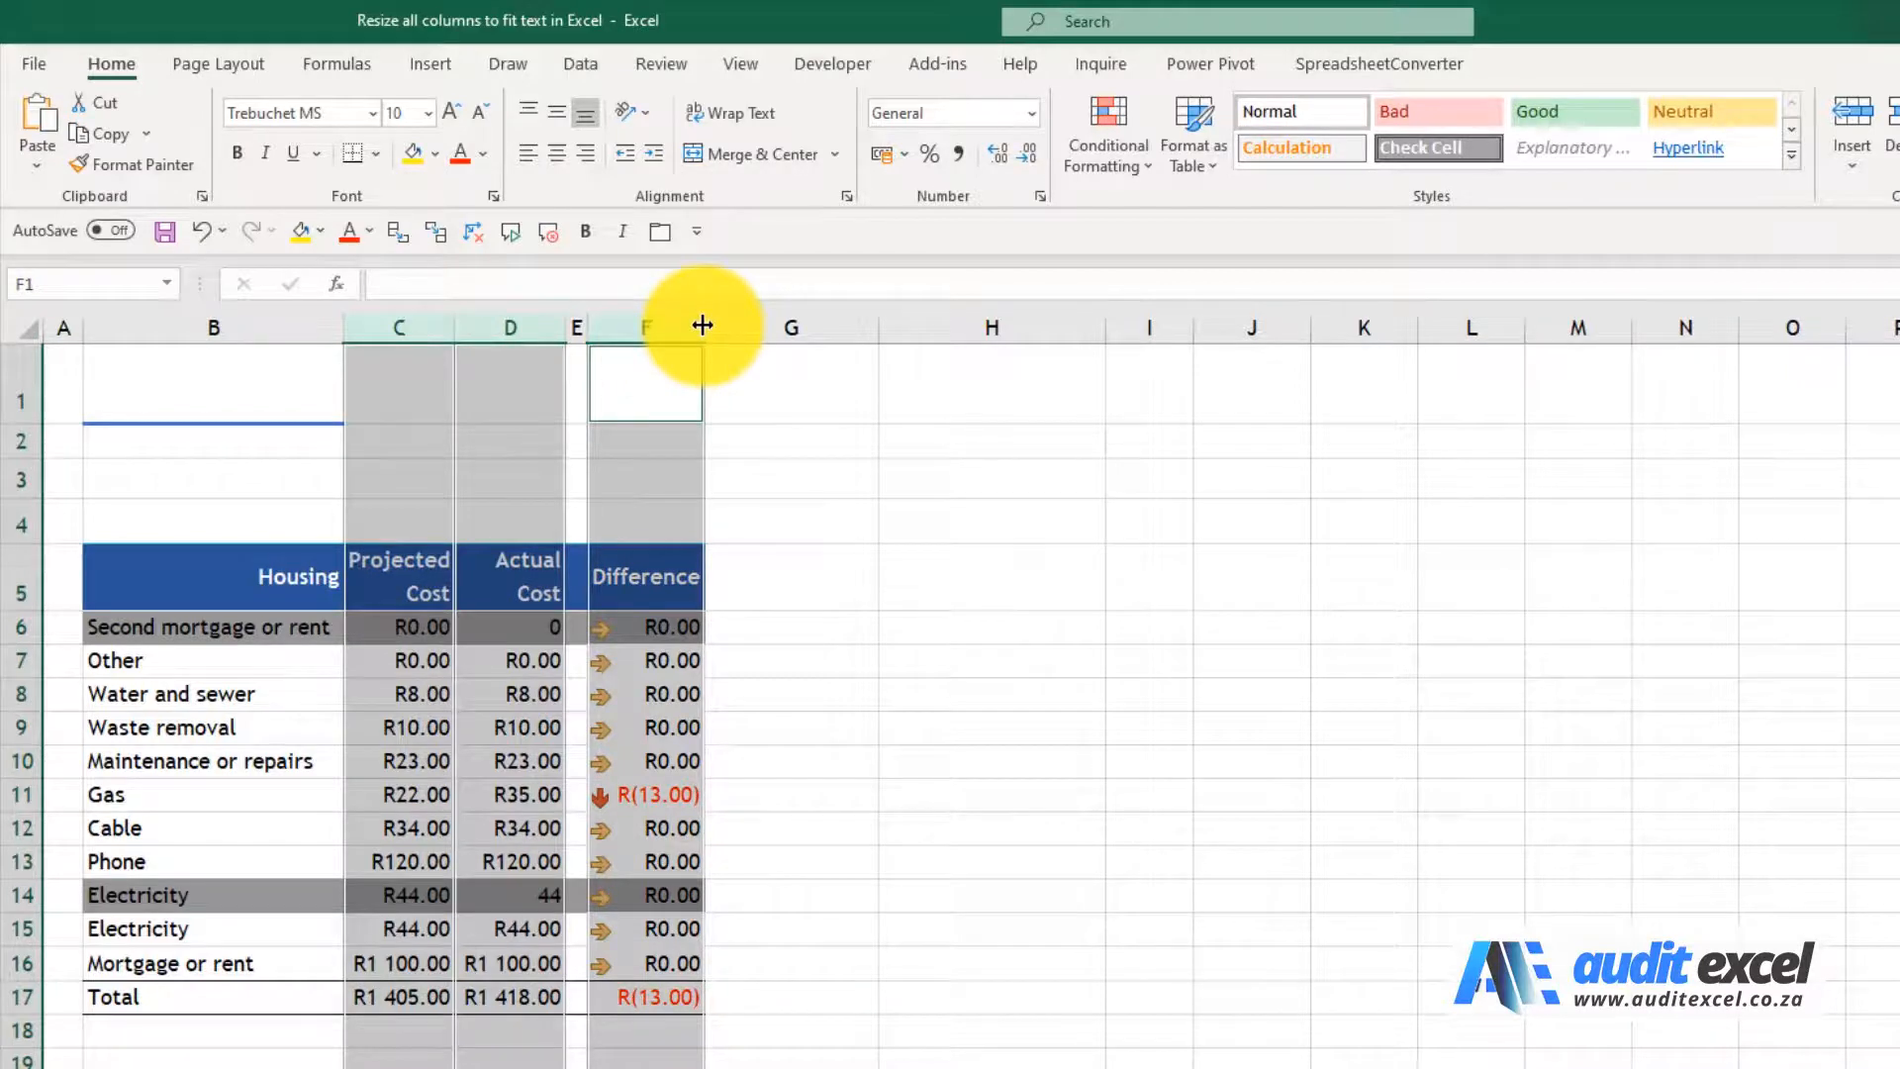
drag(702, 324, 730, 327)
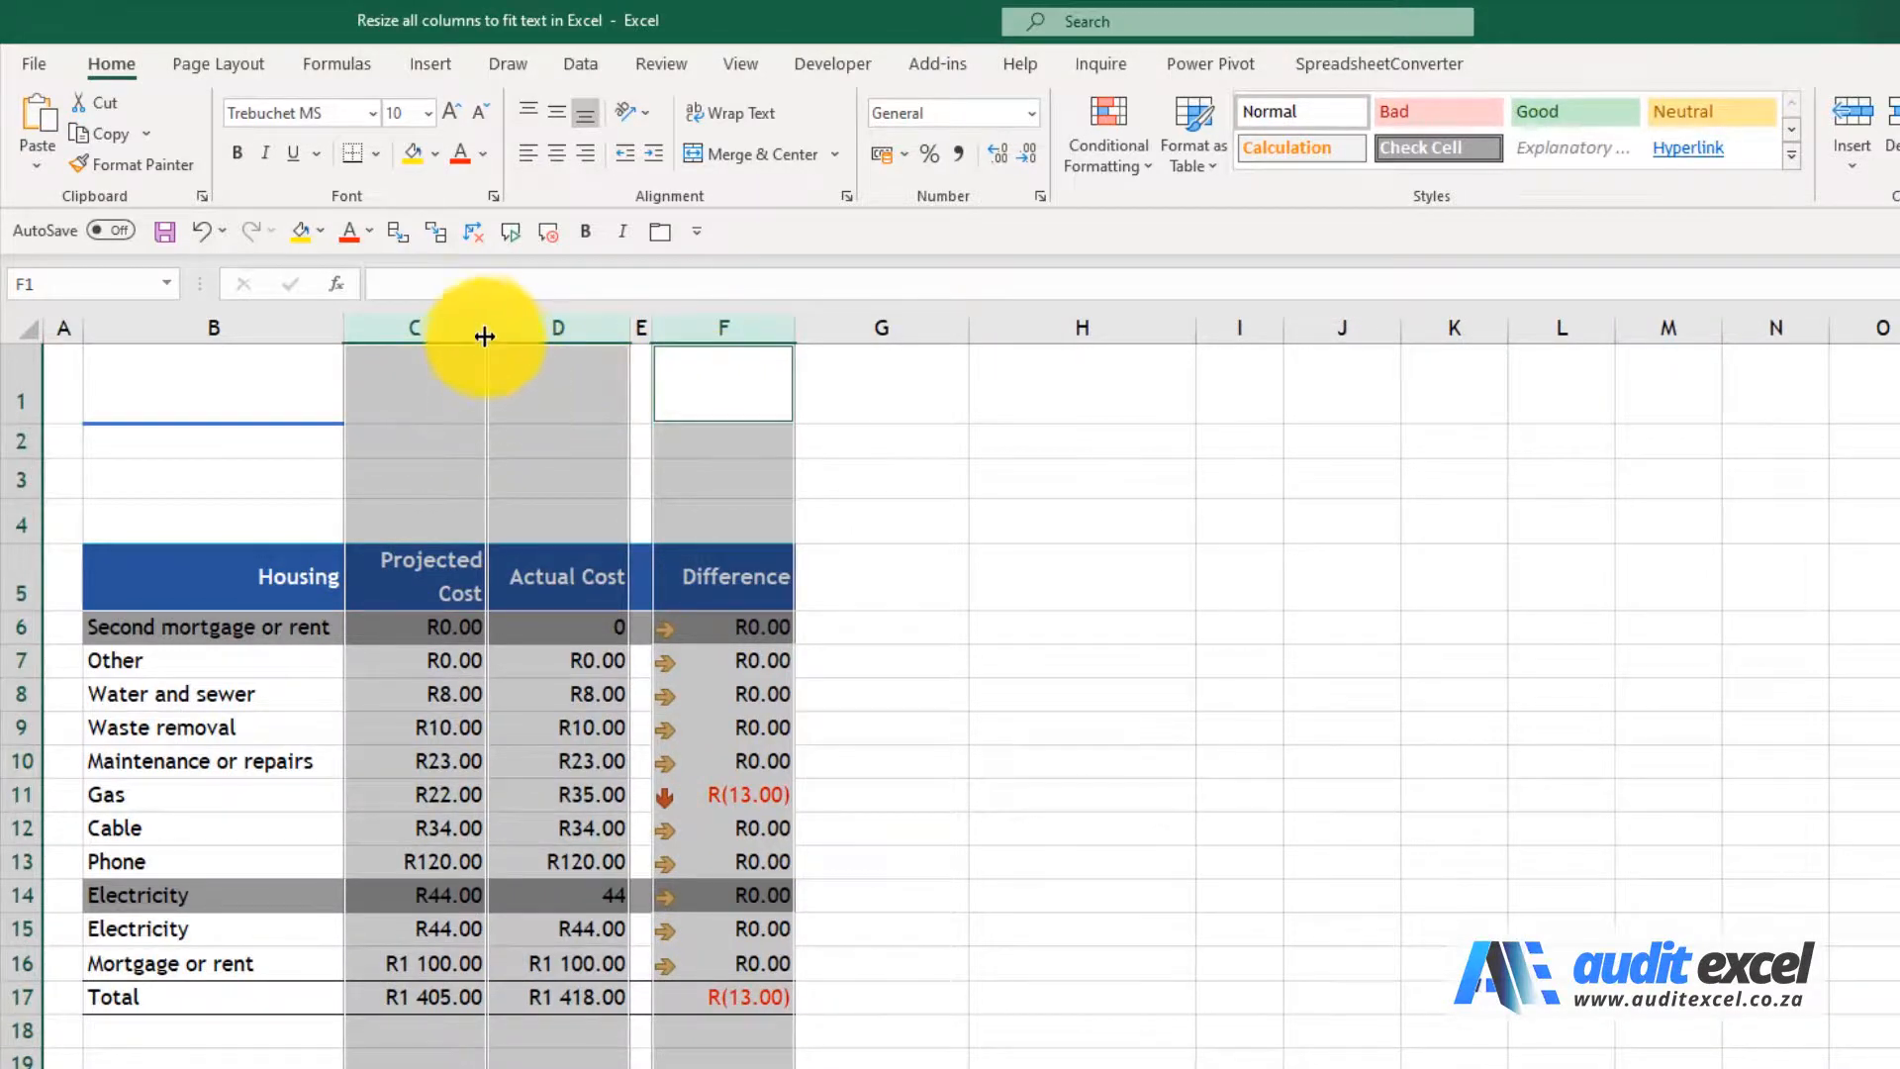
drag(482, 329, 490, 327)
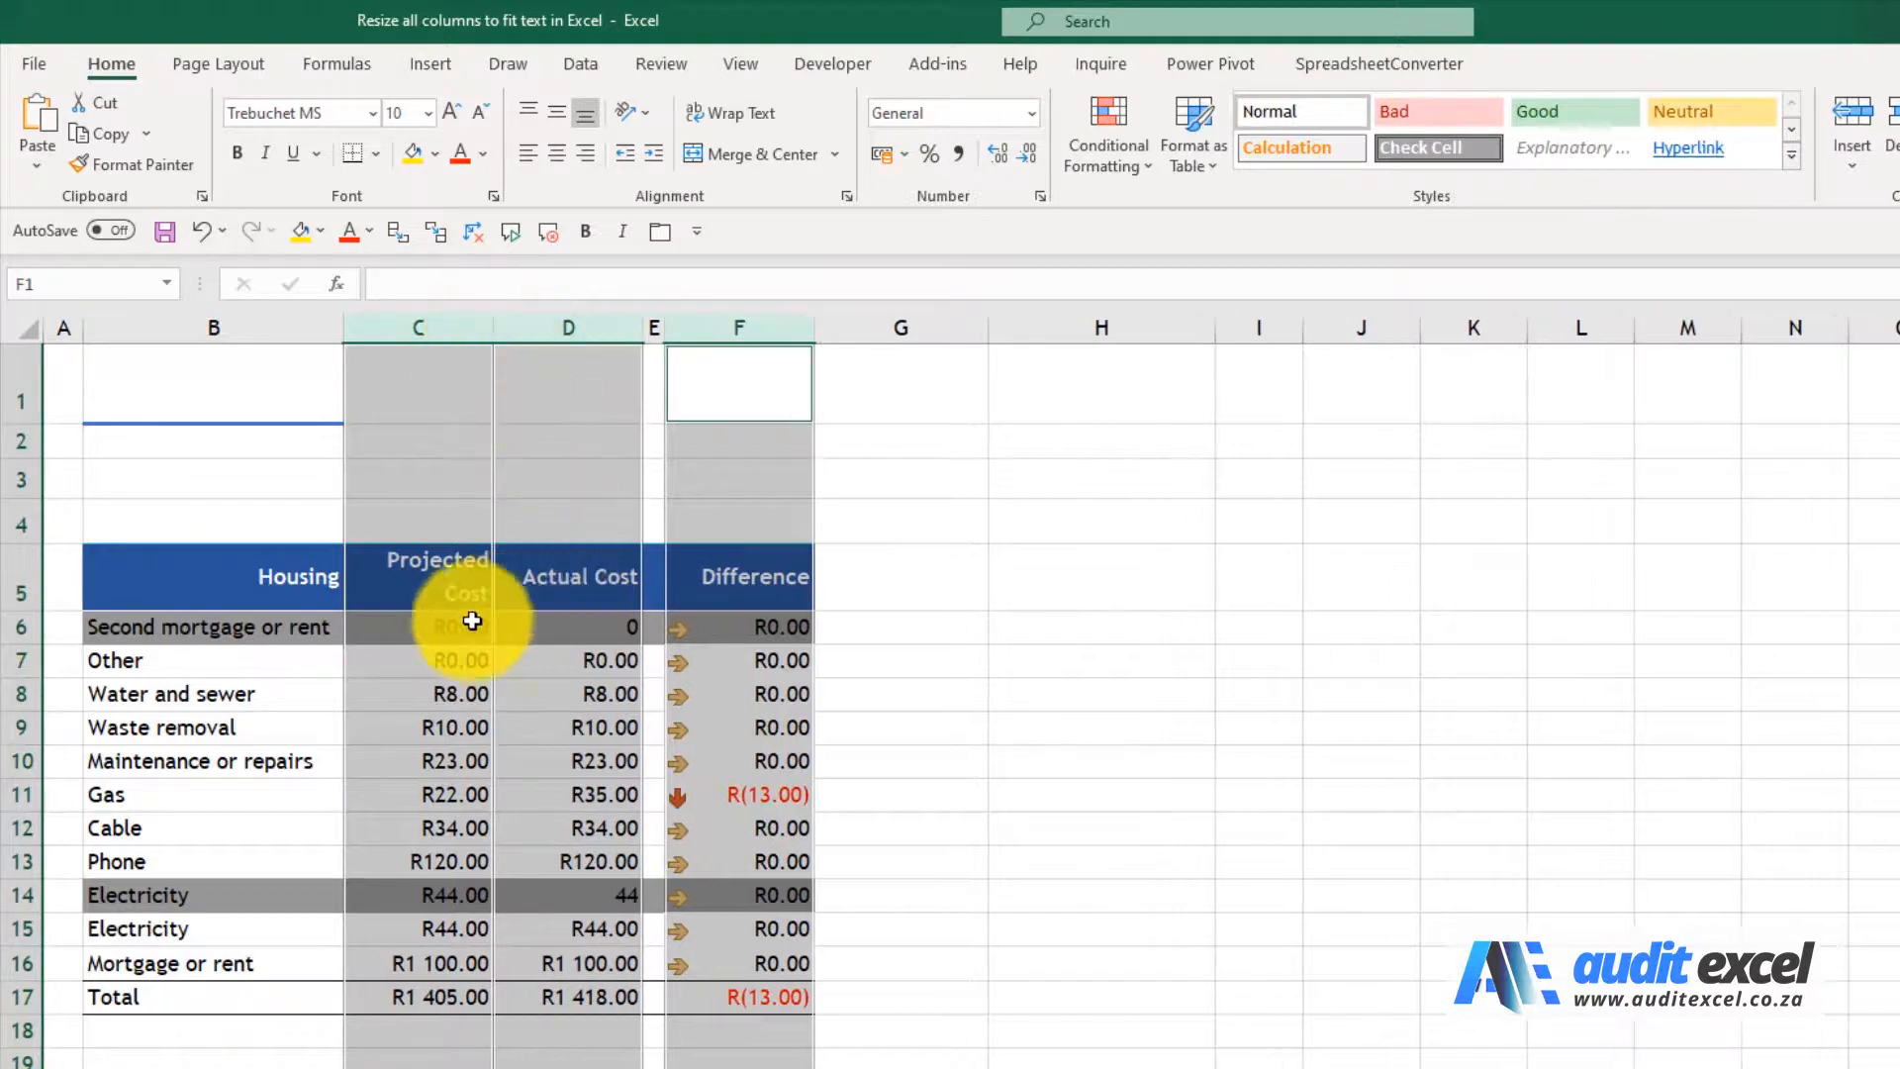